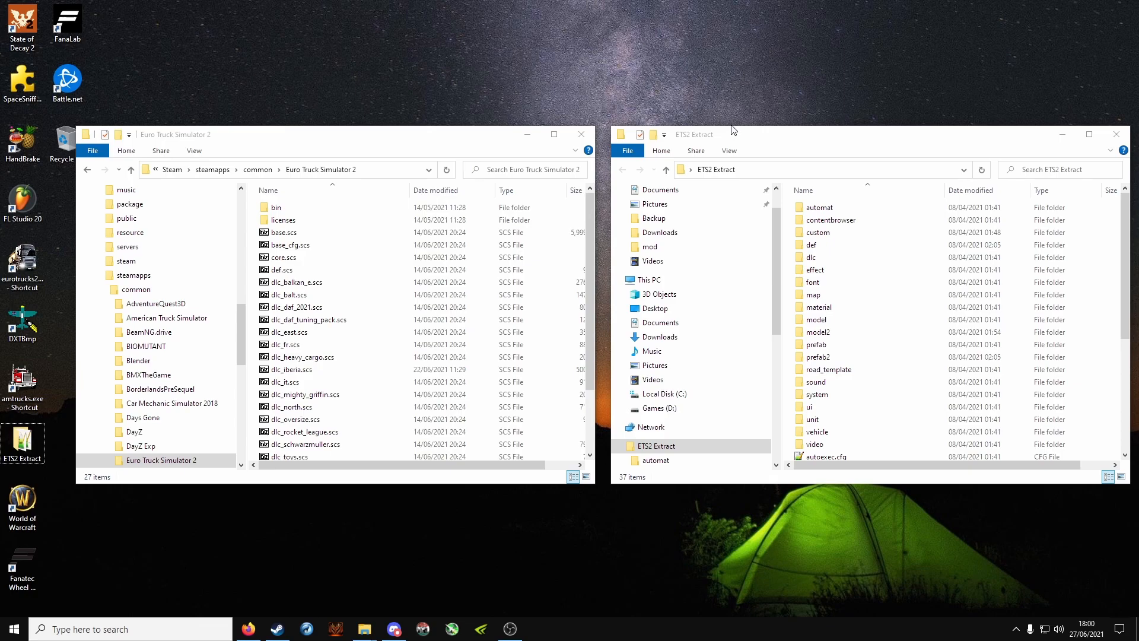
- Look through the ETS2 Extract folder, examining scs_extractor.exe and the base, def and DLC .scs archives
left_click_drag(723, 138, 719, 136)
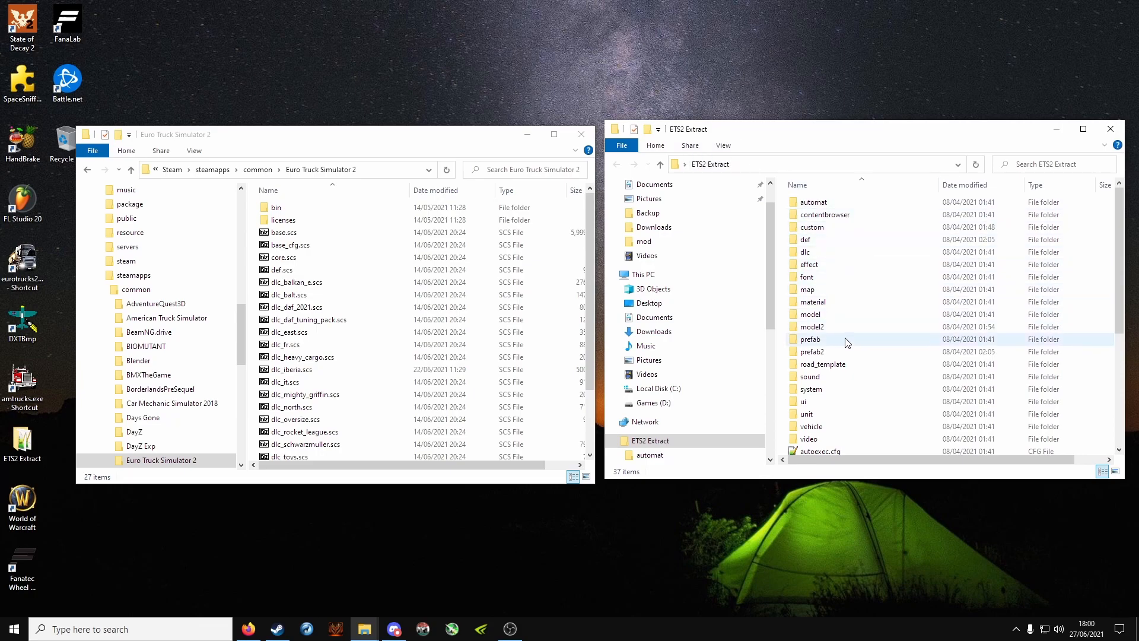
scroll(854, 356, "down", 5)
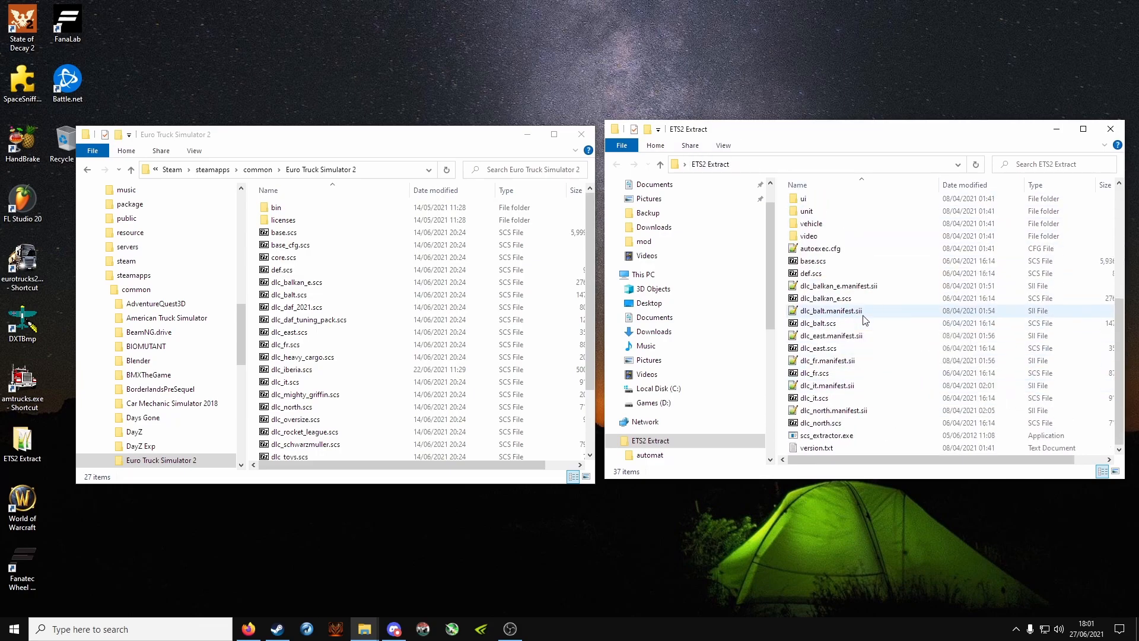
scroll(848, 279, "down", 1)
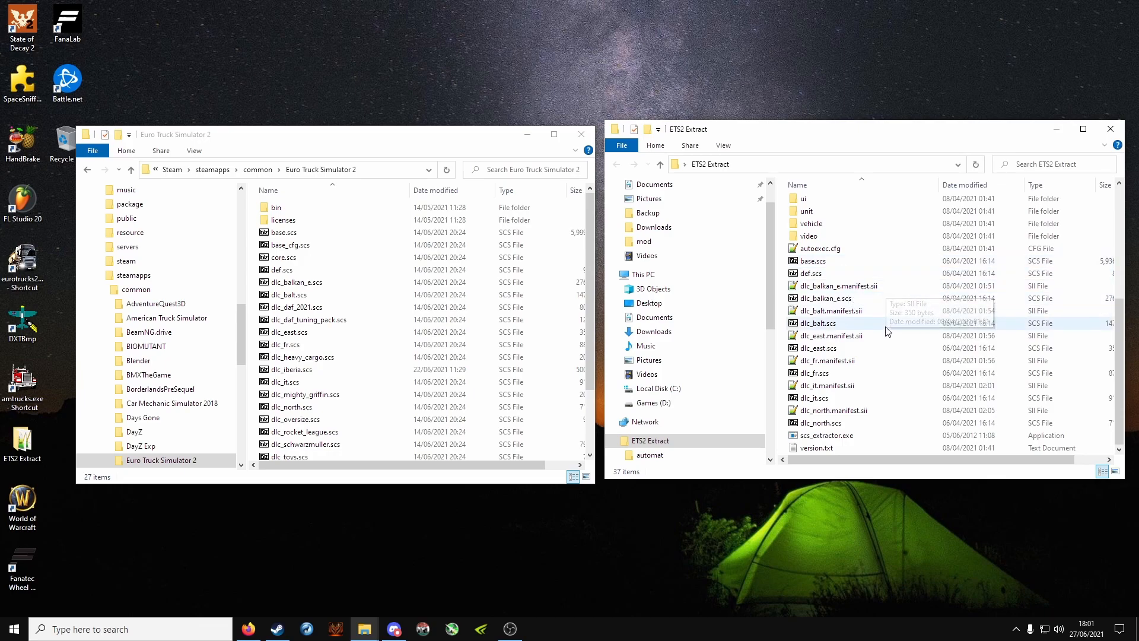
left_click(855, 435)
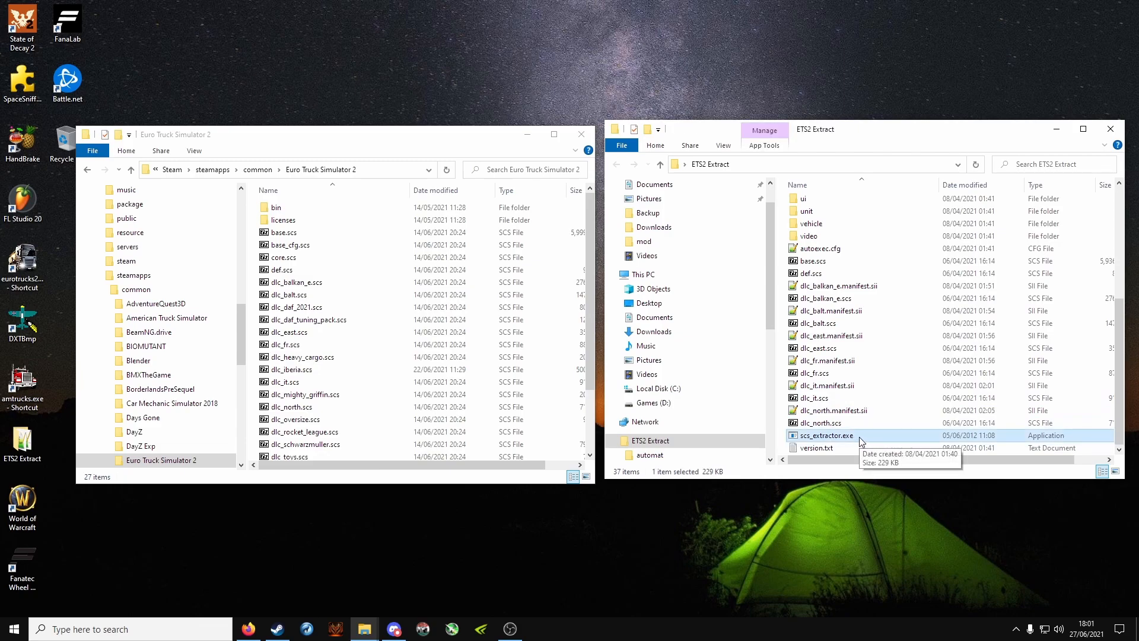
left_click(855, 400)
left_click(849, 374)
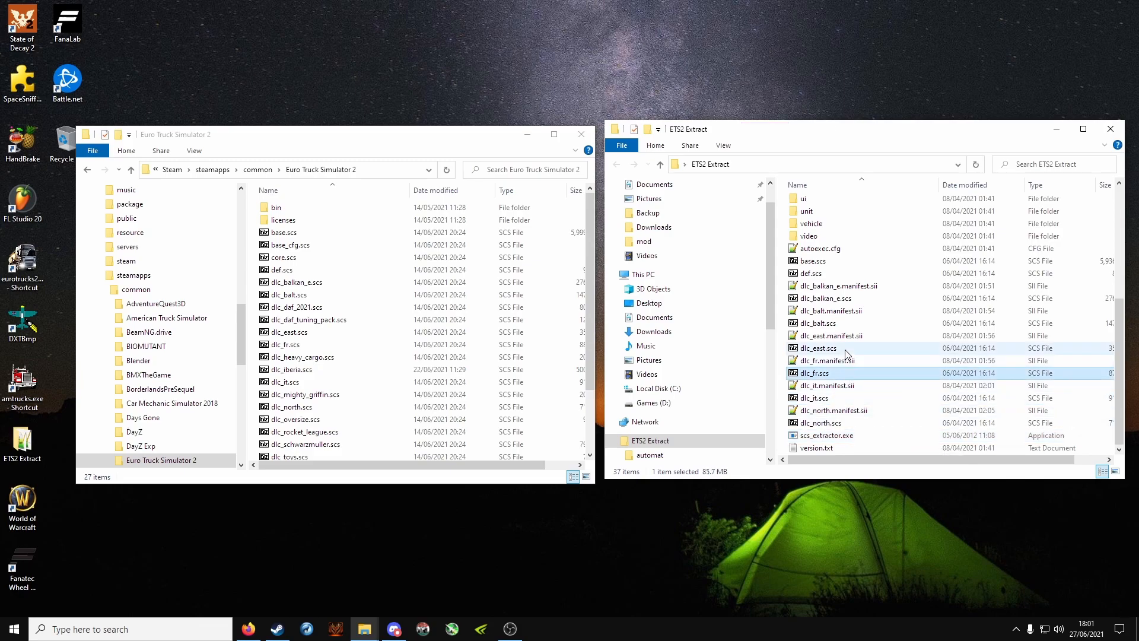
left_click(847, 349)
left_click(846, 326)
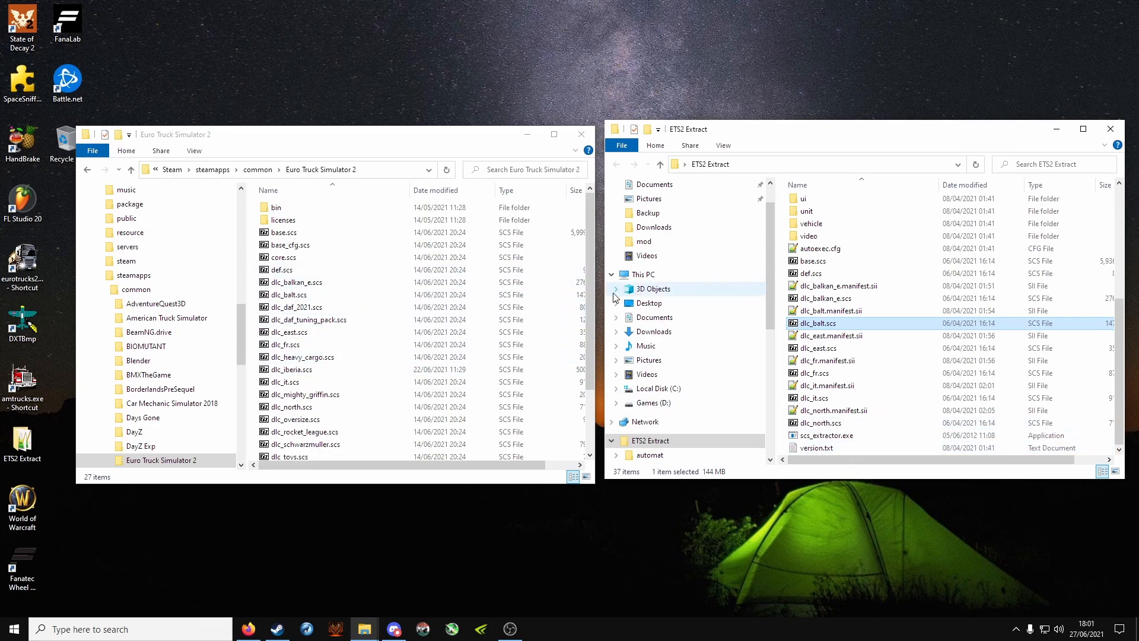
- Copy def.scs from the Euro Truck Simulator 2 folder into ETS2 Extract, replacing the existing file
left_click(591, 300)
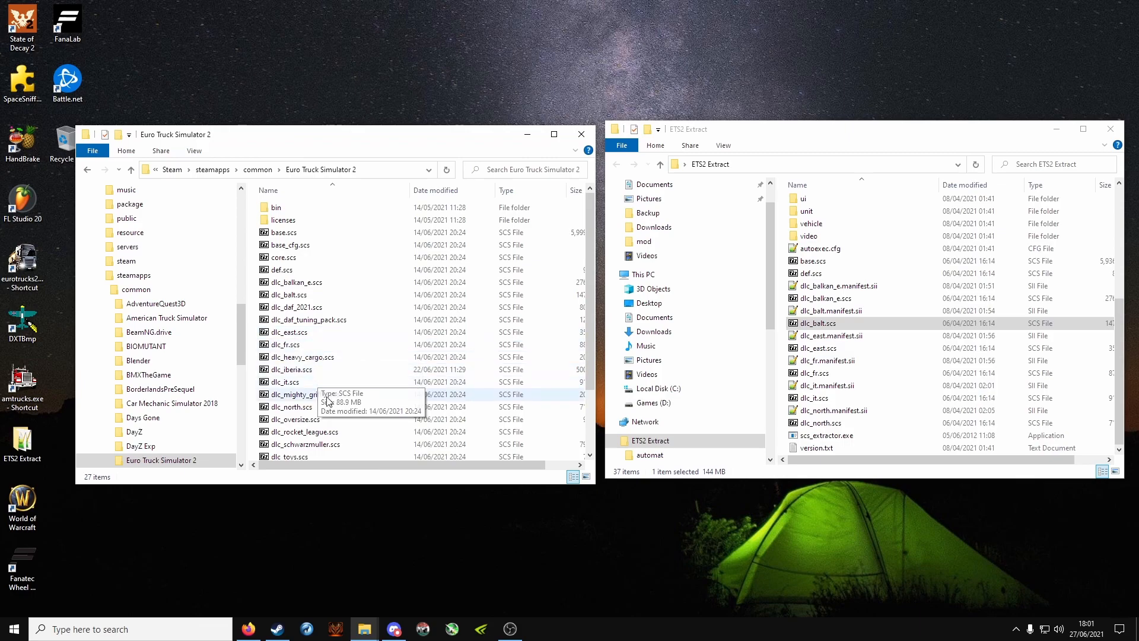
scroll(335, 404, "down", 1)
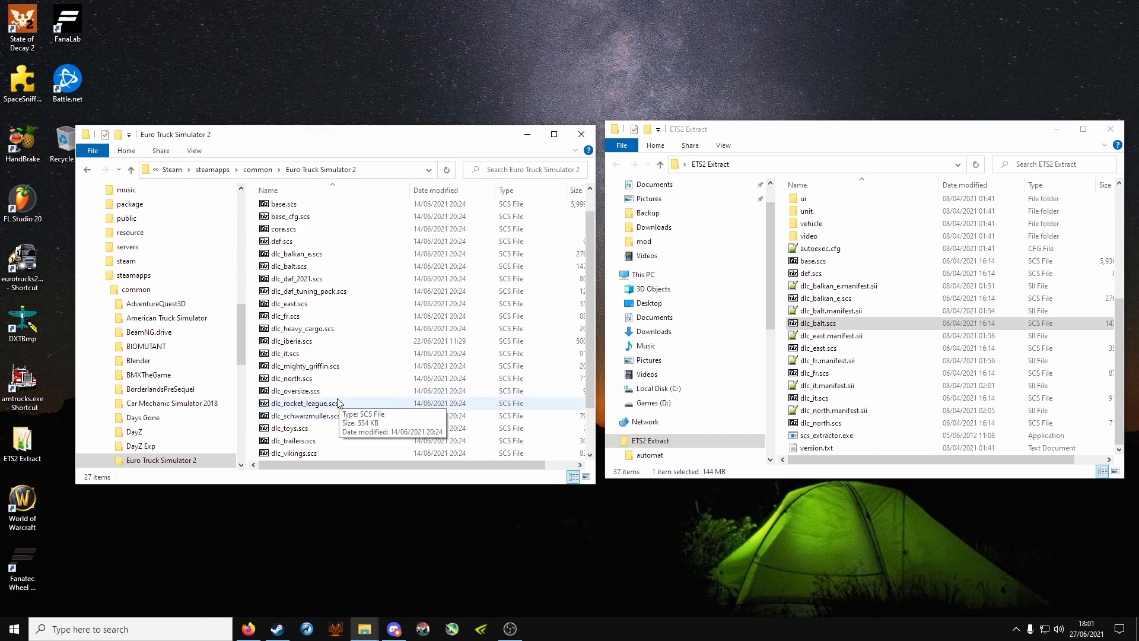
scroll(331, 365, "up", 1)
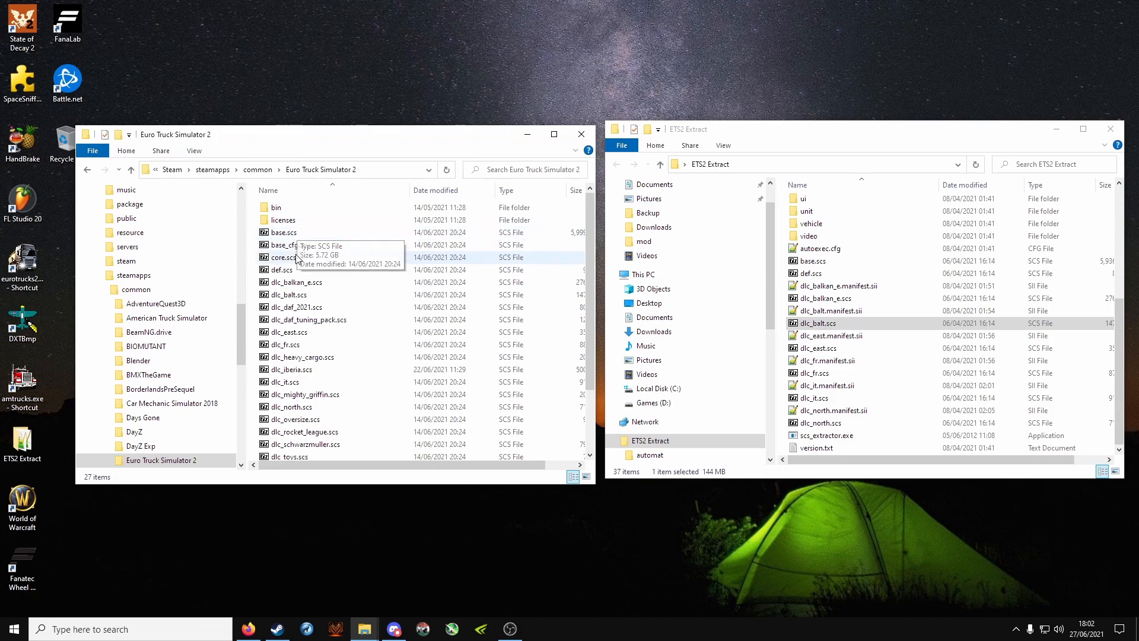
left_click(292, 274)
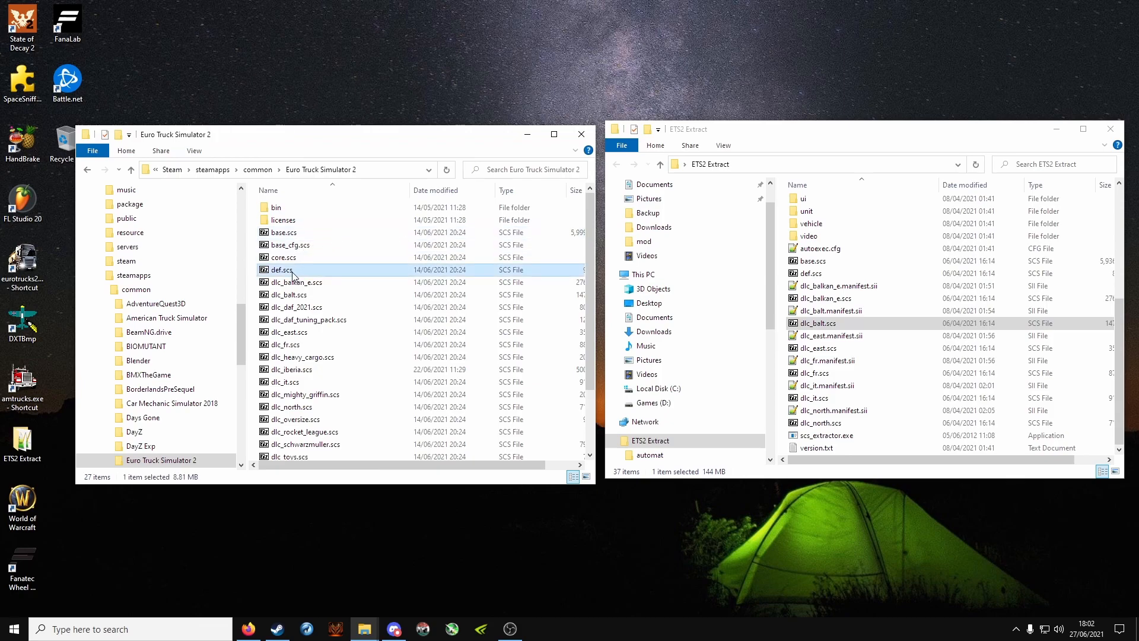
left_click(781, 390)
left_click(781, 390)
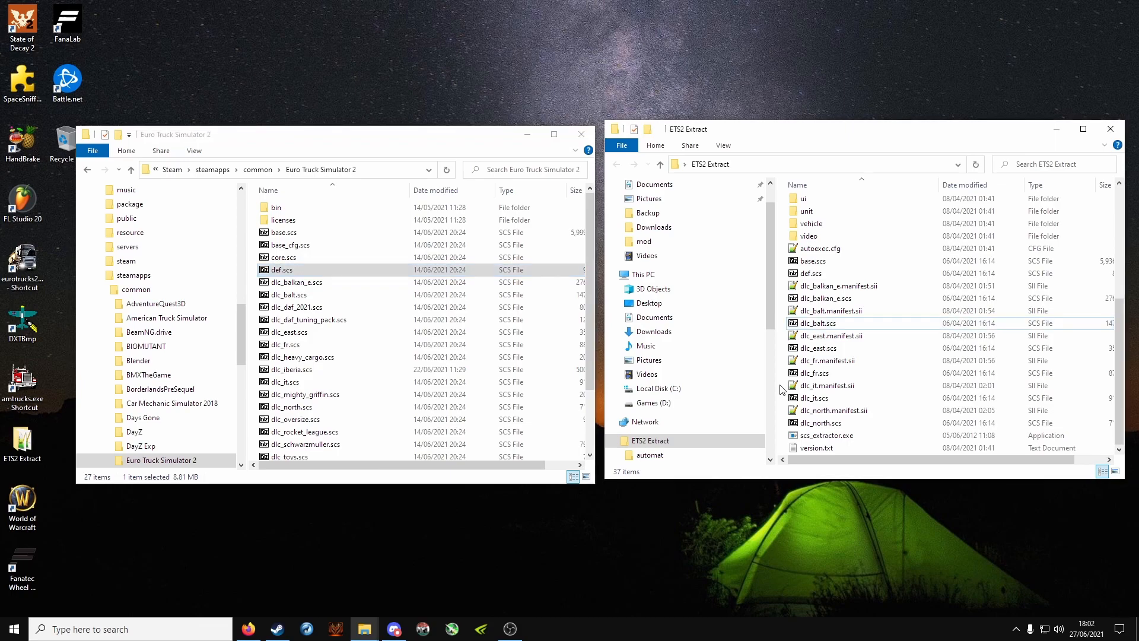
key("ctrl+v")
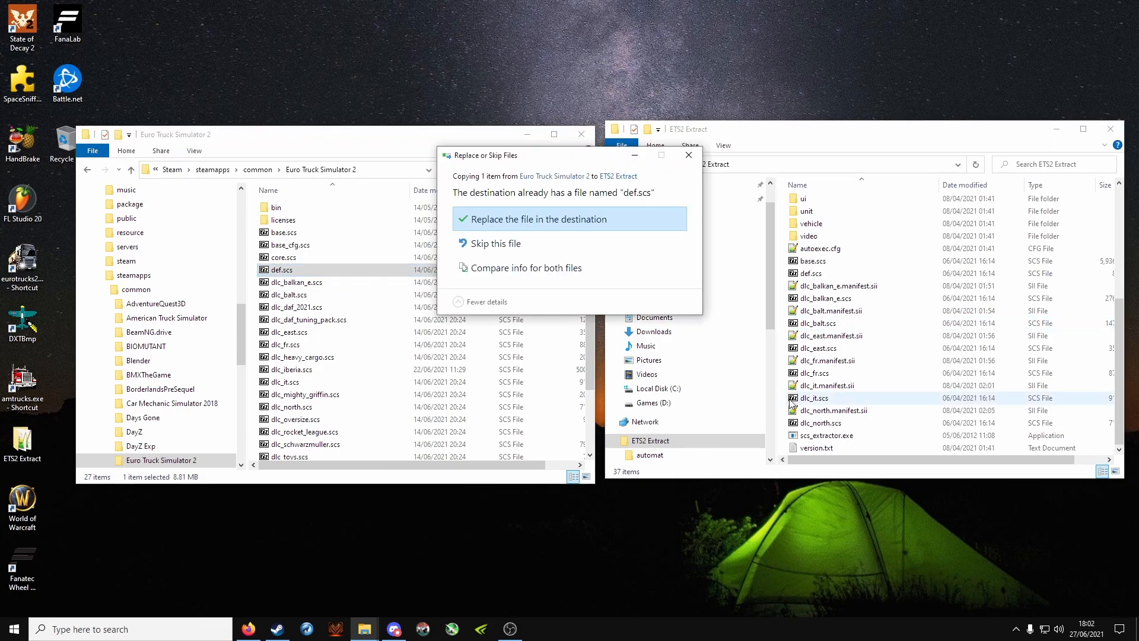
left_click(524, 224)
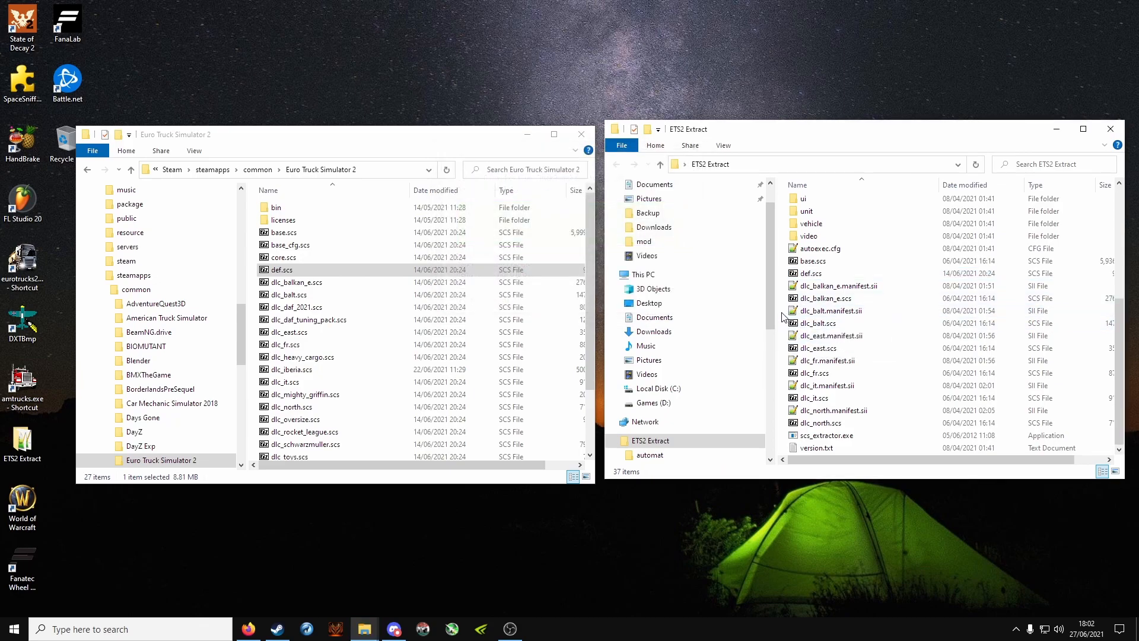
- Extract def.scs in the ETS2 Extract folder with scs_extractor.exe
scroll(774, 323, "down", 1)
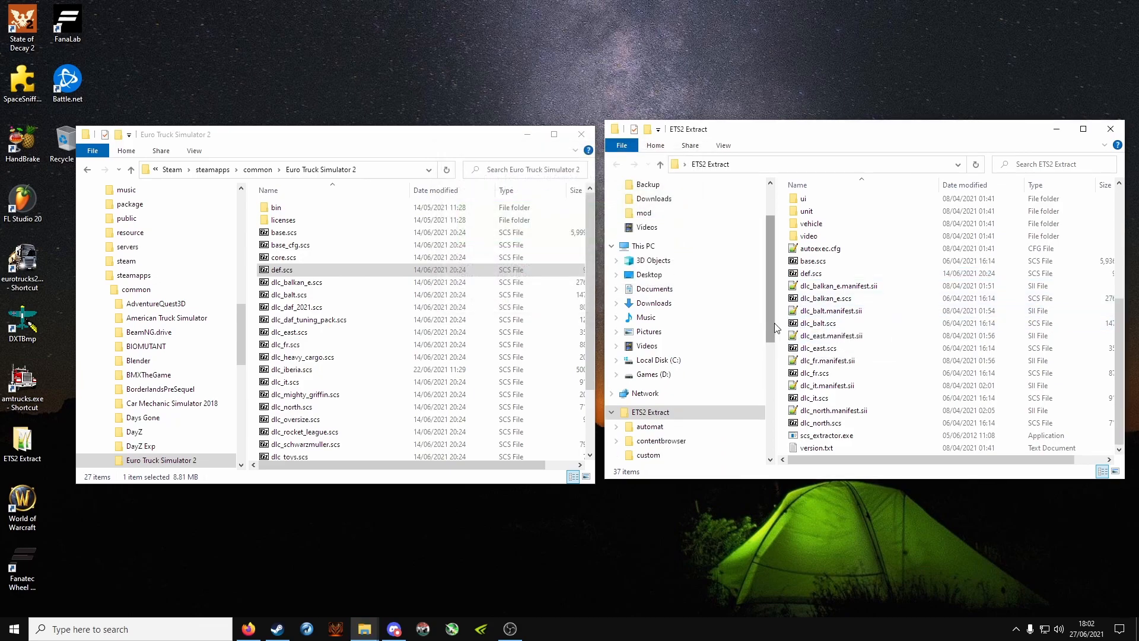
left_click(814, 275)
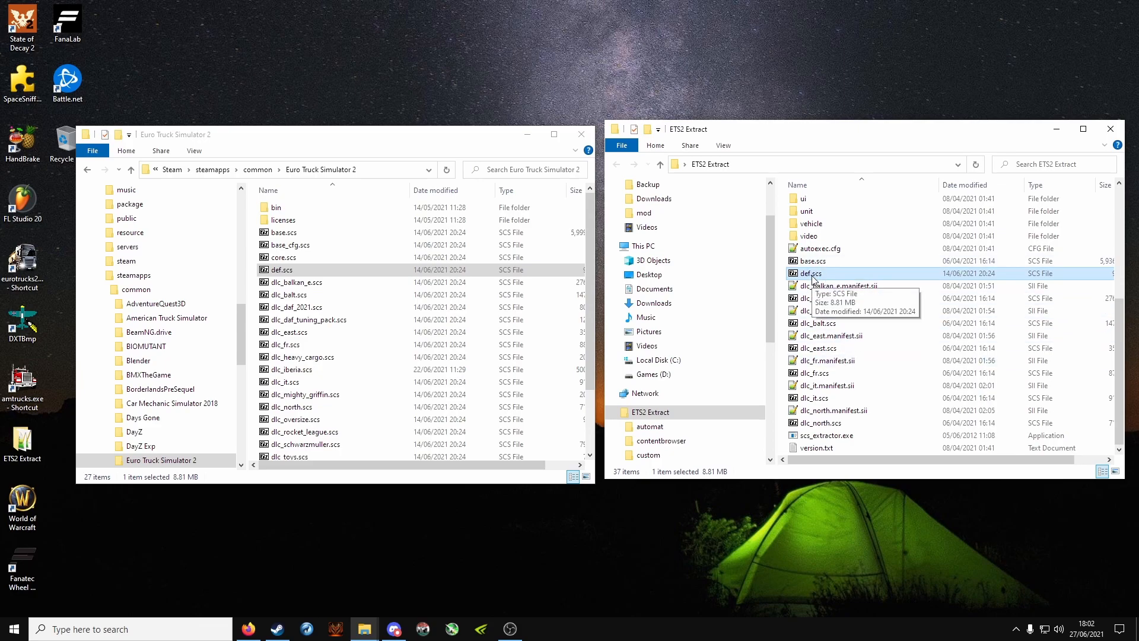
left_click_drag(814, 277, 864, 443)
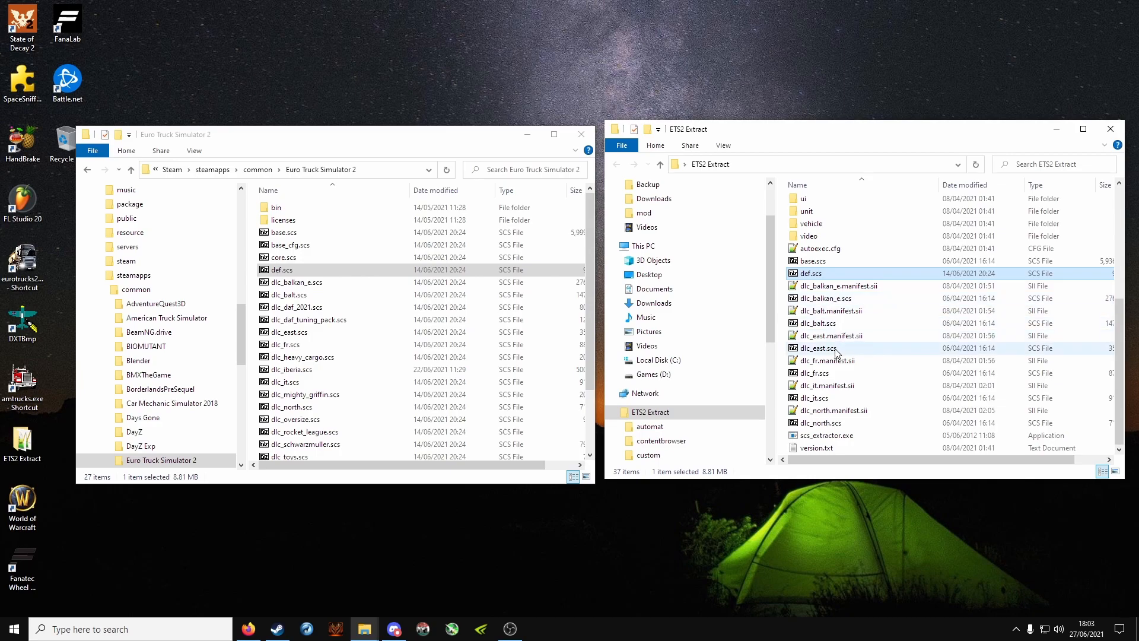
- Extract dlc_fr.scs in the ETS2 Extract folder with scs_extractor.exe
left_click(843, 261)
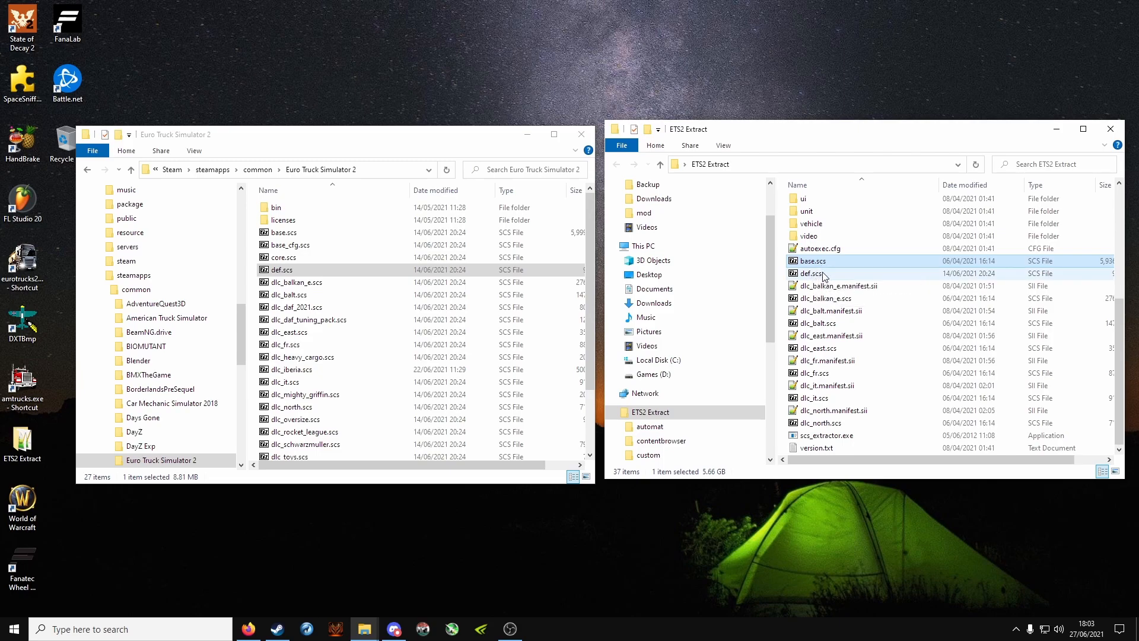
left_click(822, 274)
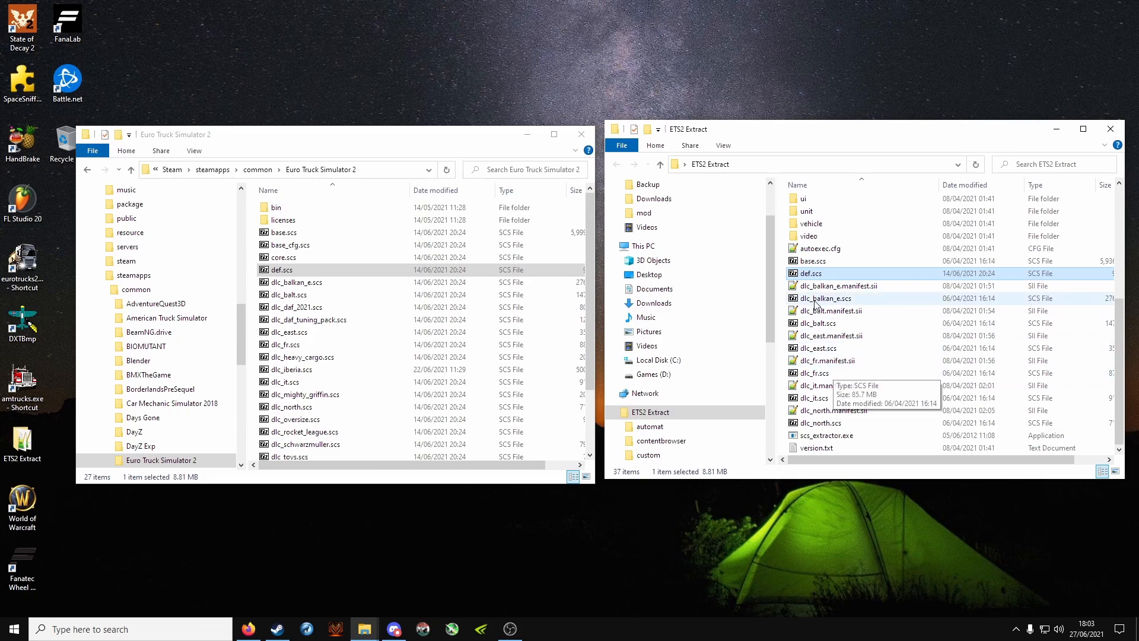
left_click_drag(822, 373, 831, 436)
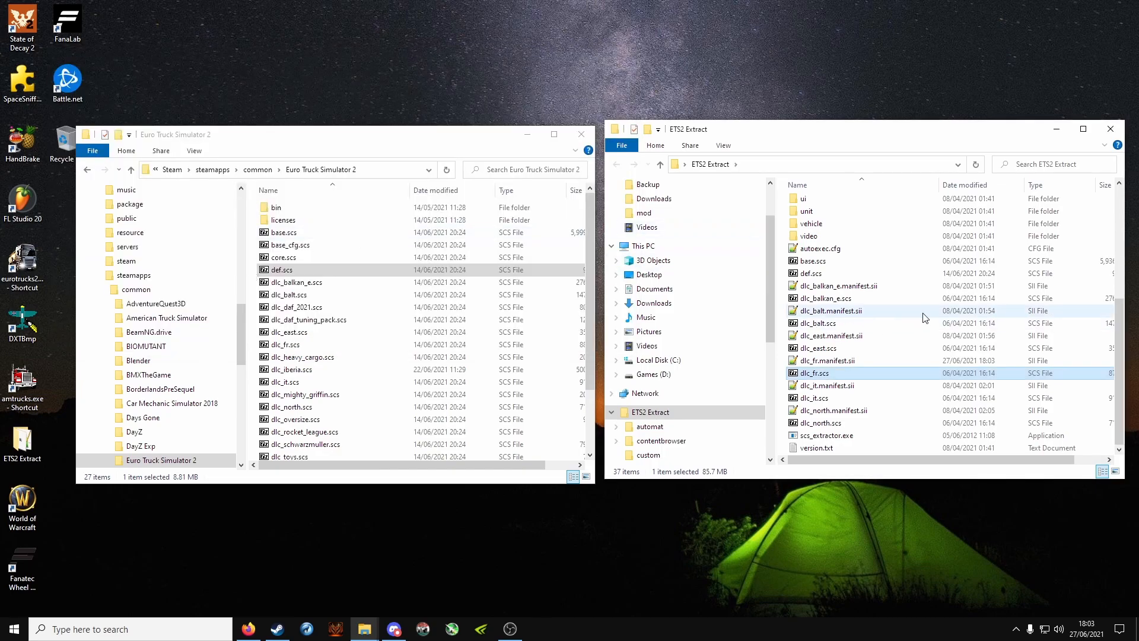
- Open aberdeen.sui from the extracted def\city folder and place its window where the full text is readable
scroll(880, 313, "up", 6)
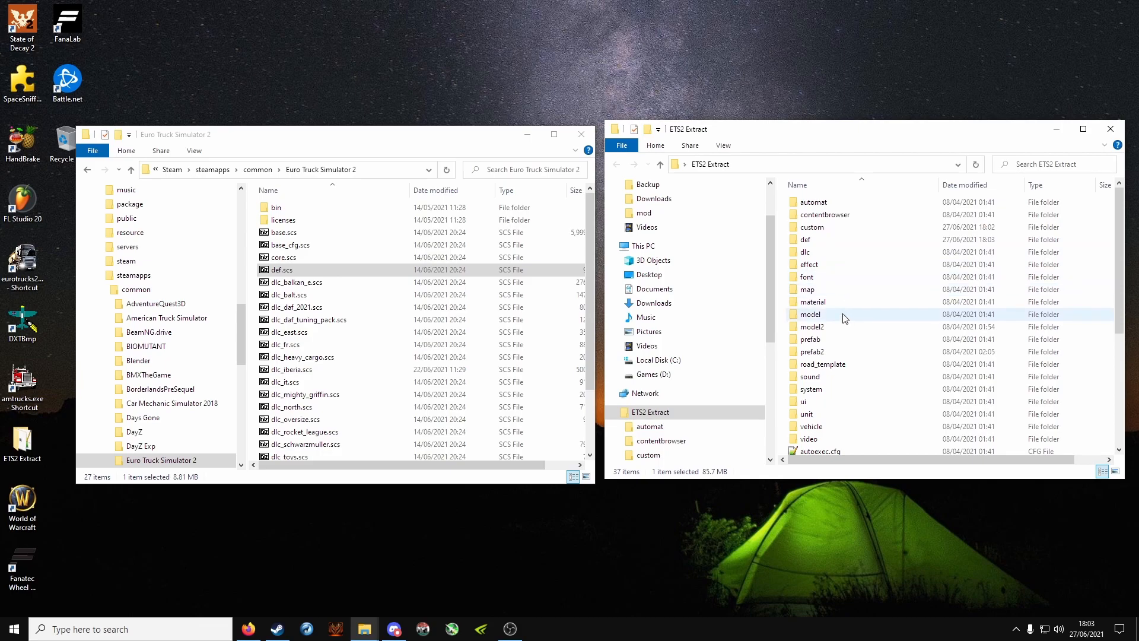
double_click(828, 239)
double_click(824, 243)
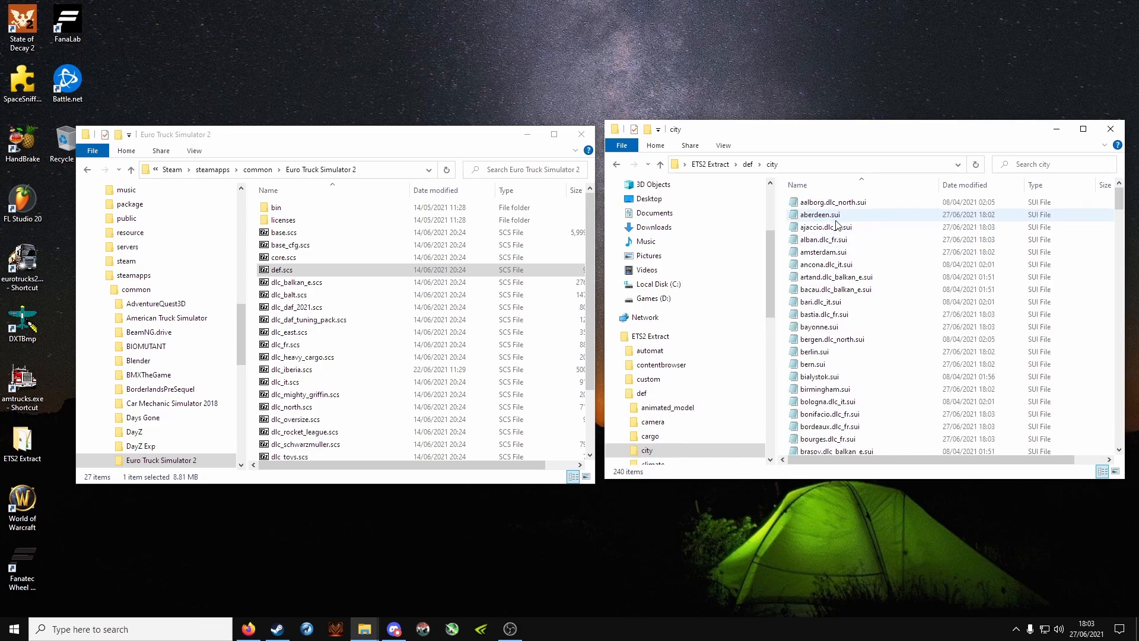
double_click(830, 215)
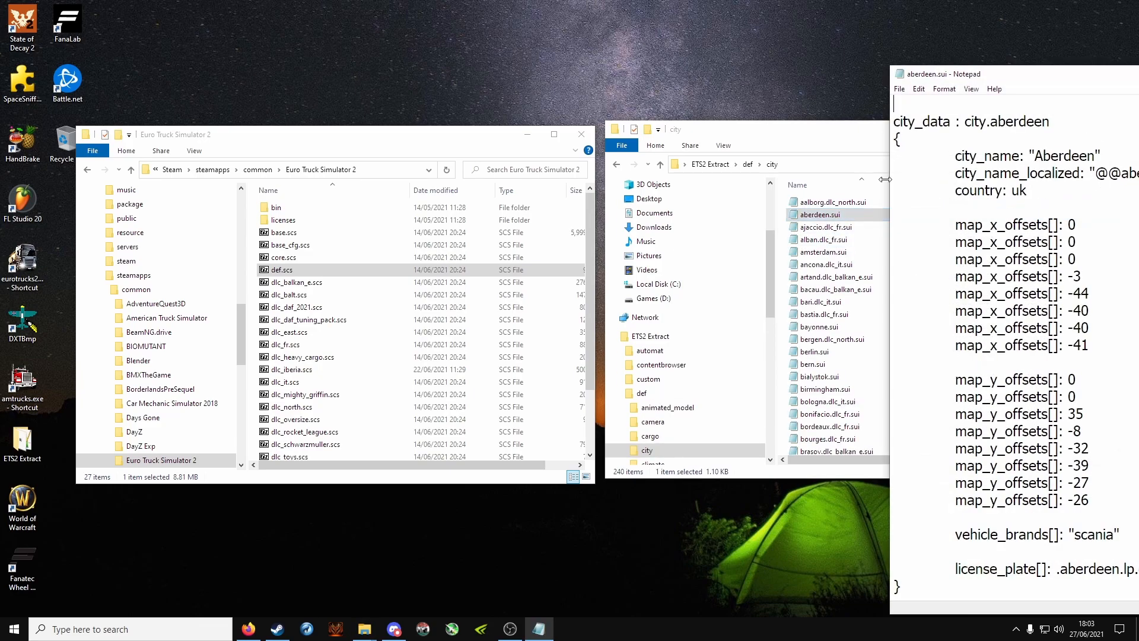
left_click_drag(955, 78, 357, 38)
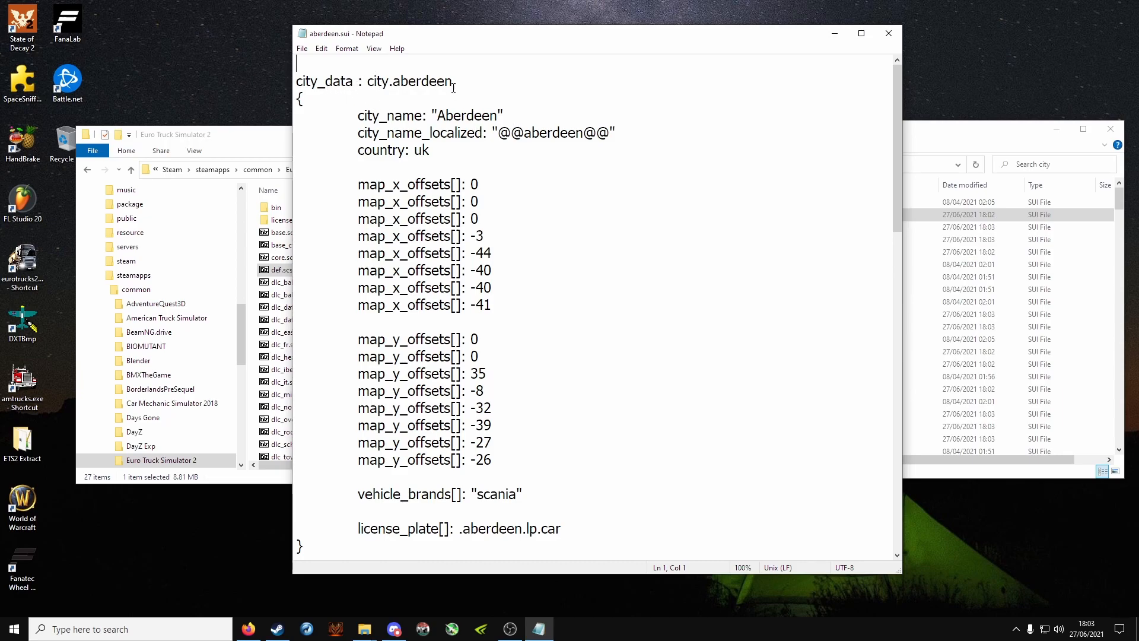
- Examine the city name, localized name, country, map offsets and license plate definitions in aberdeen.sui
left_click_drag(432, 116, 579, 151)
left_click(525, 134)
left_click(571, 123)
double_click(395, 82)
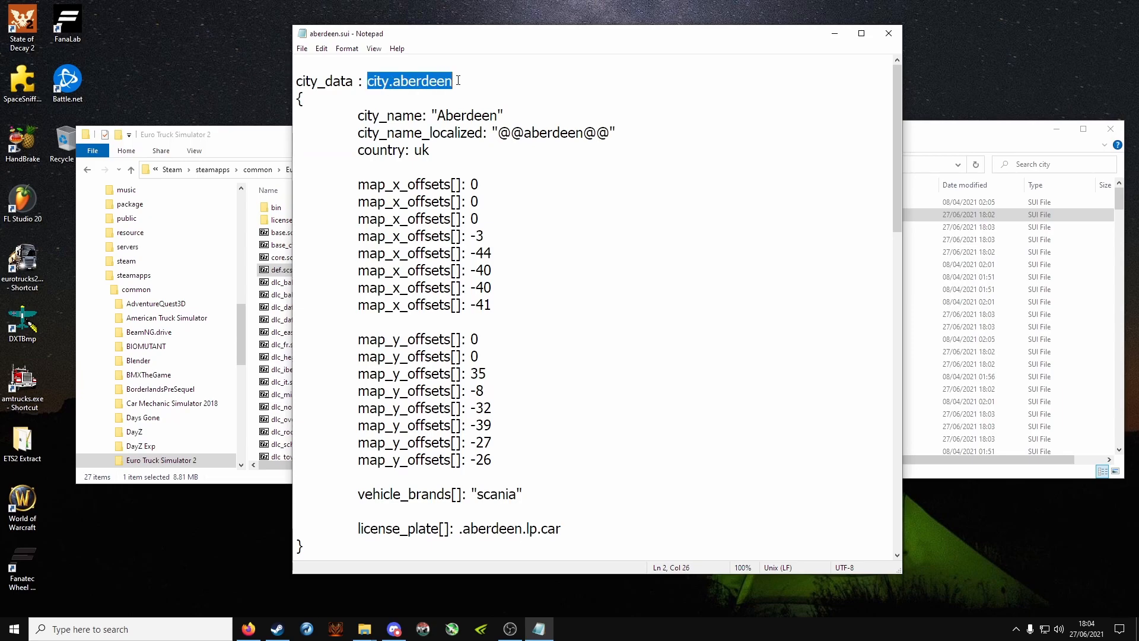
double_click(460, 114)
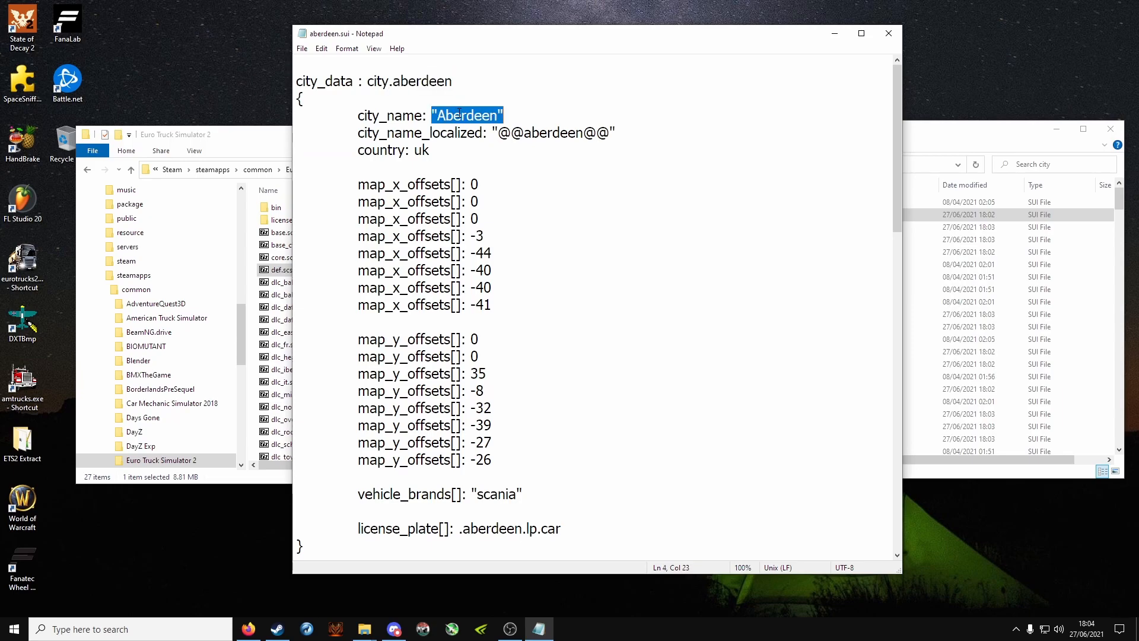
double_click(562, 133)
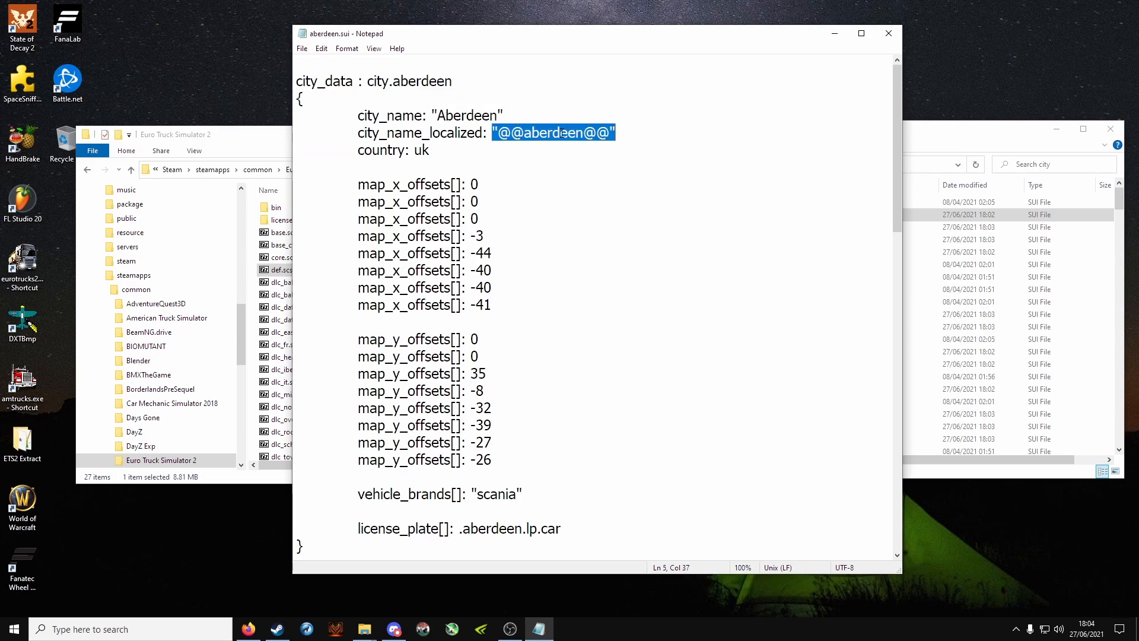
double_click(409, 150)
left_click(481, 219)
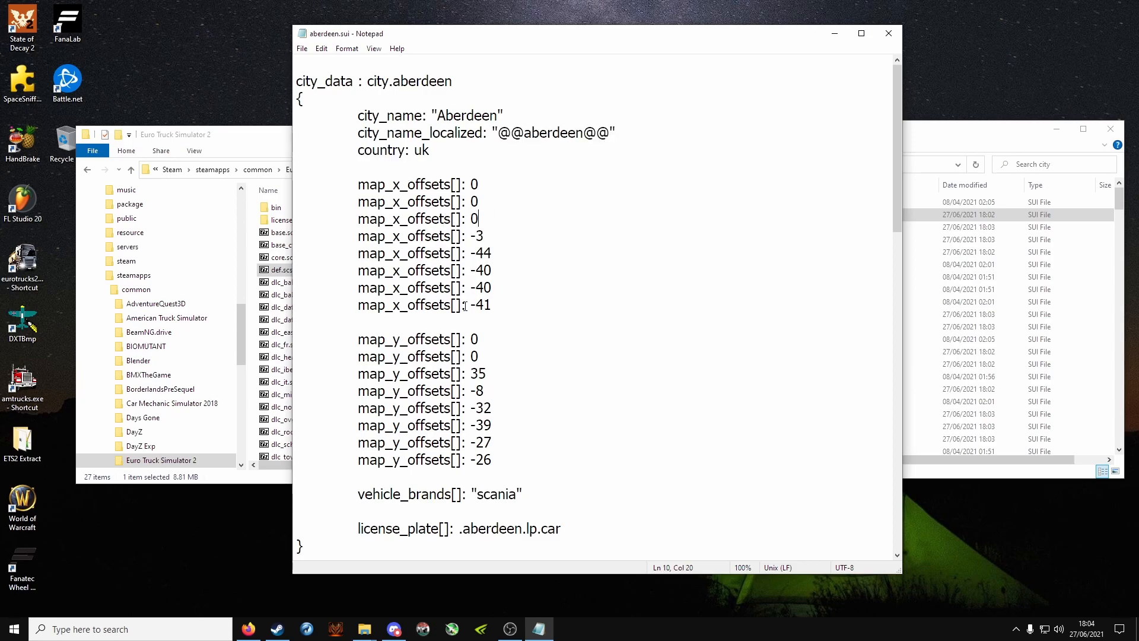
scroll(410, 372, "down", 2)
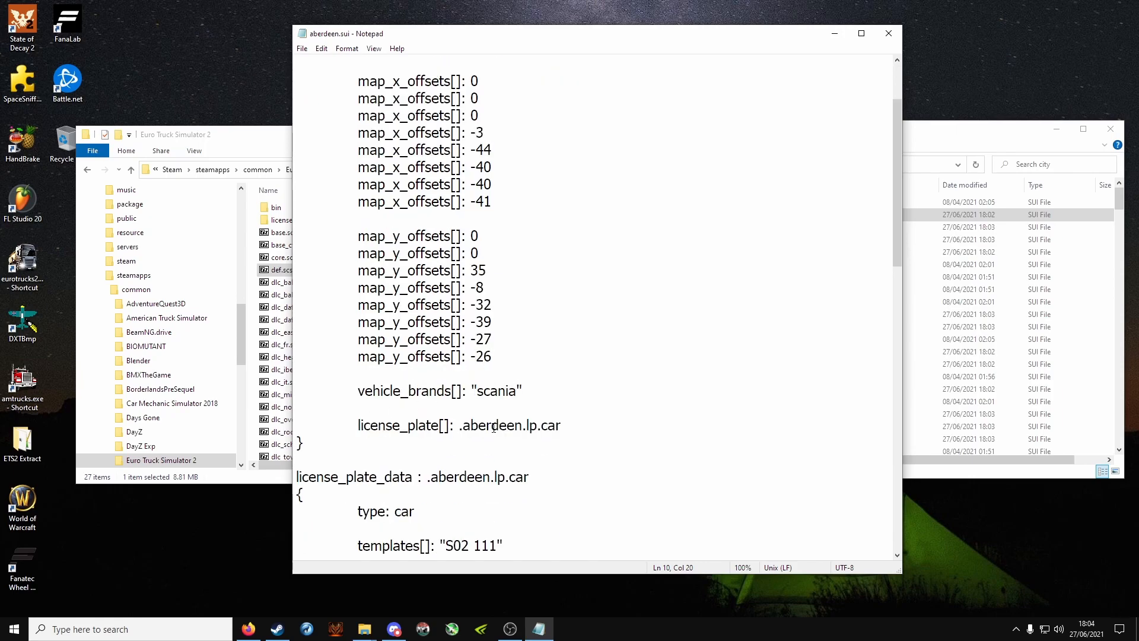
scroll(483, 428, "down", 12)
scroll(440, 431, "up", 9)
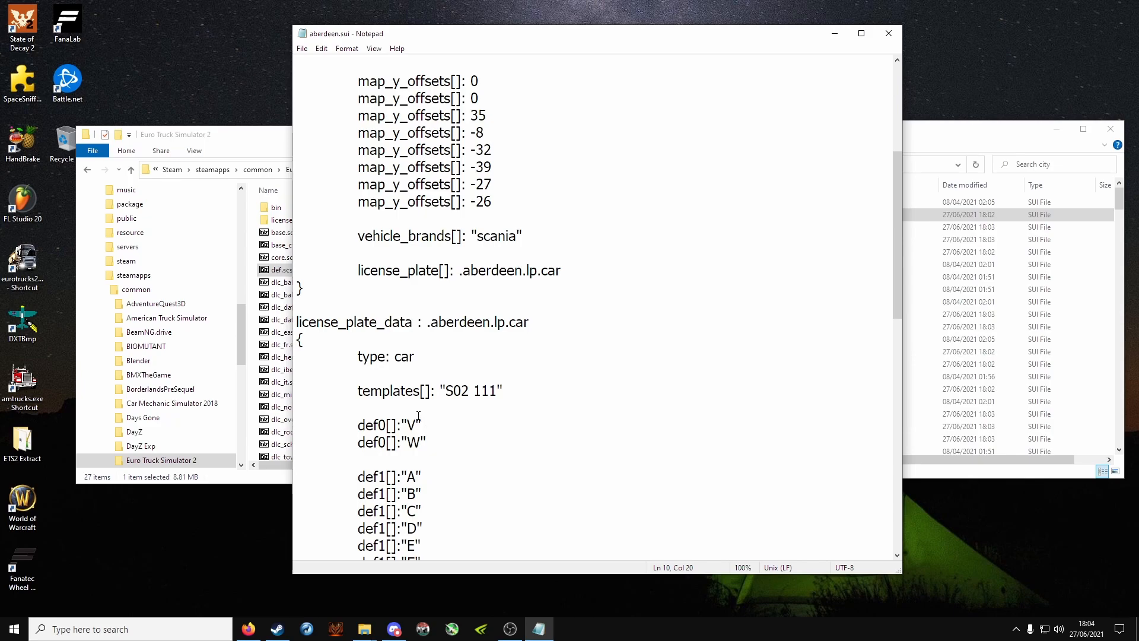
- Close aberdeen.sui and return to the ETS2 Extract root folder to view its archives
left_click(890, 34)
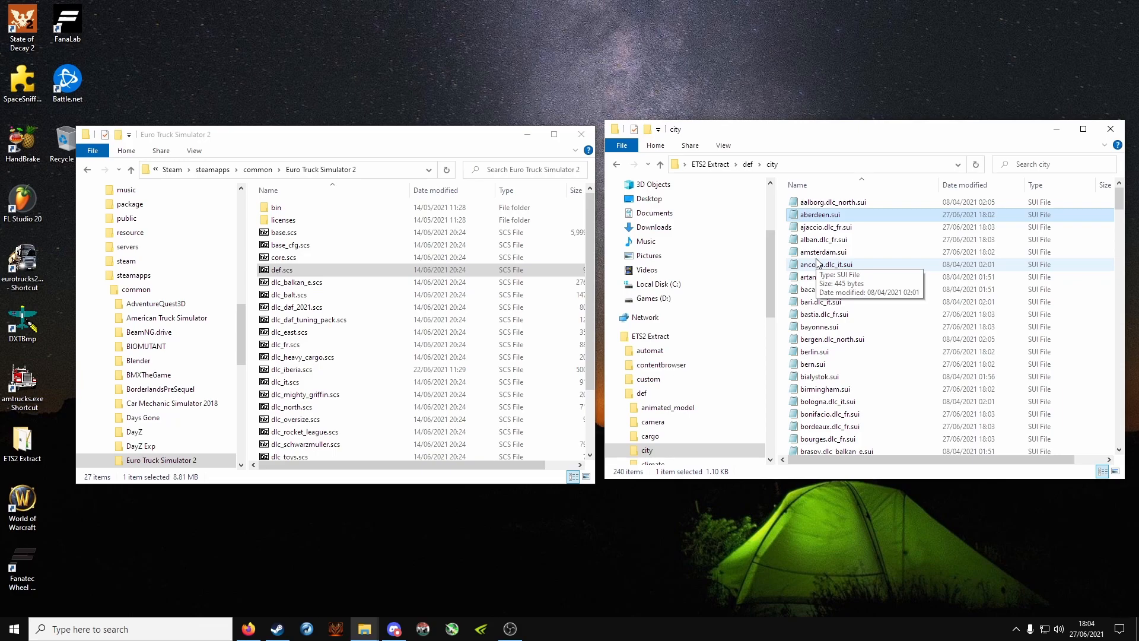
left_click(716, 166)
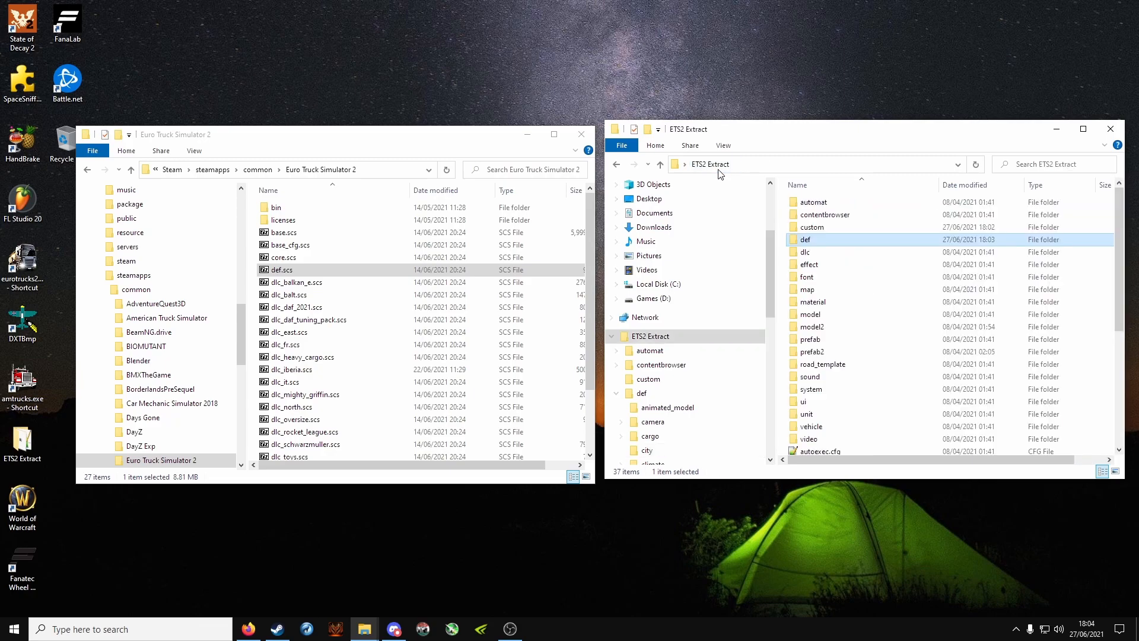
scroll(765, 303, "down", 5)
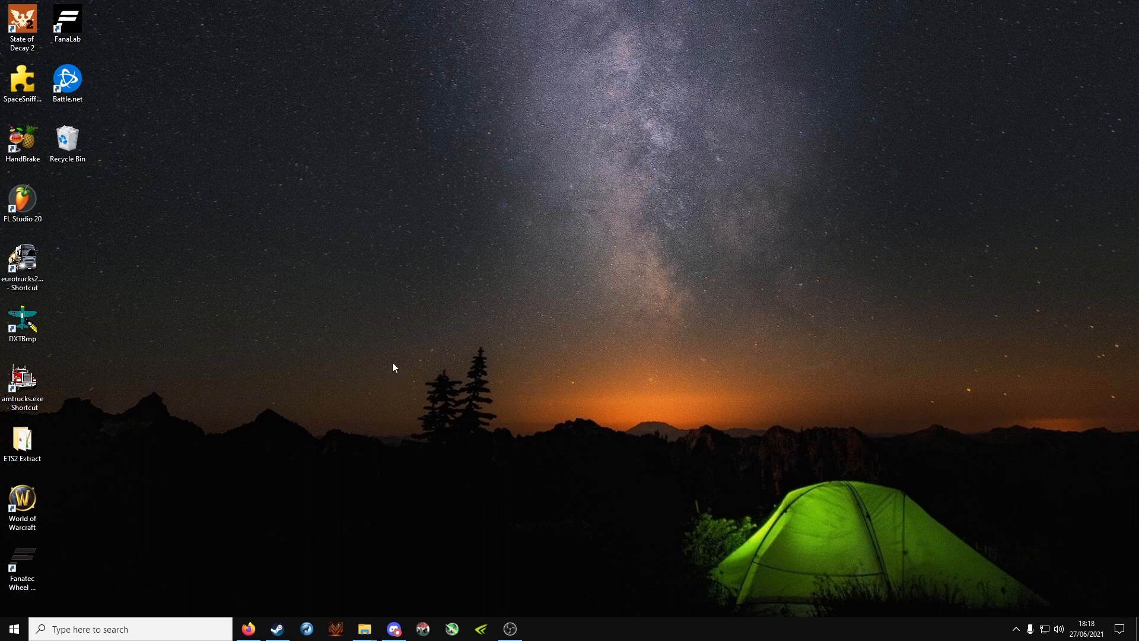
- Create a new folder named ets2mapmod on the desktop
right_click(393, 362)
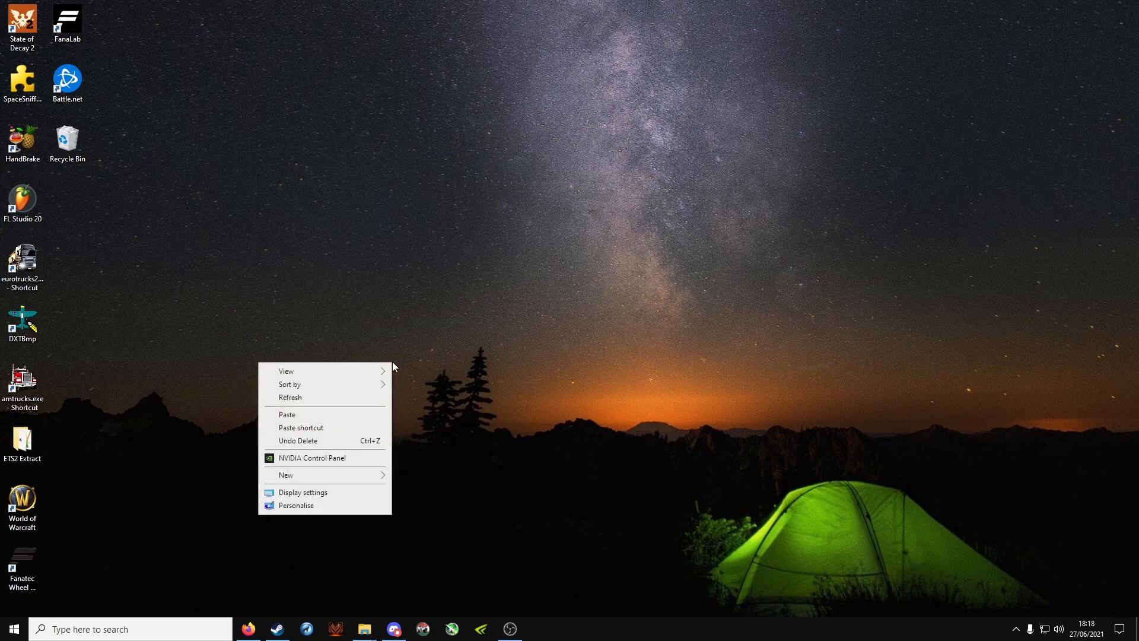
mouse_move(354, 474)
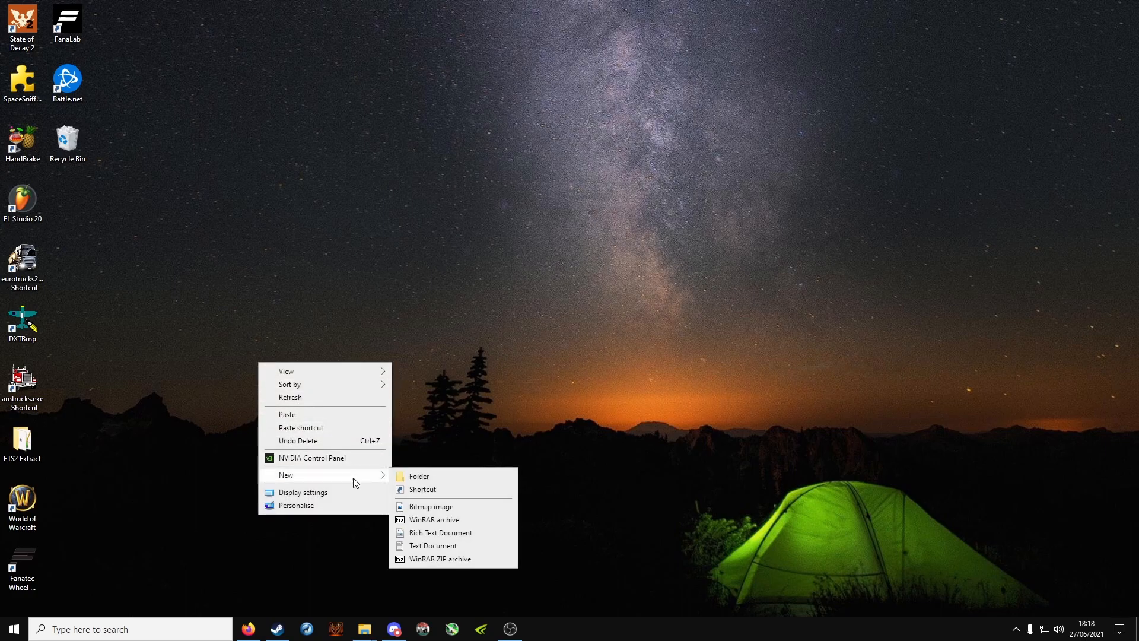
left_click(463, 478)
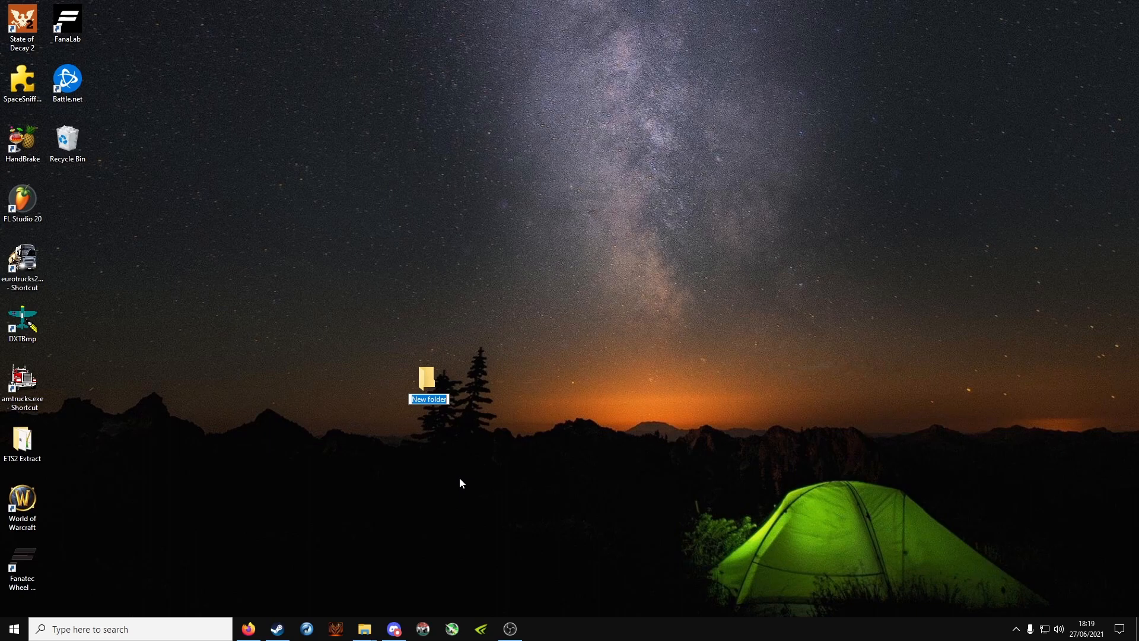
type("ets2mapmod")
key("Return")
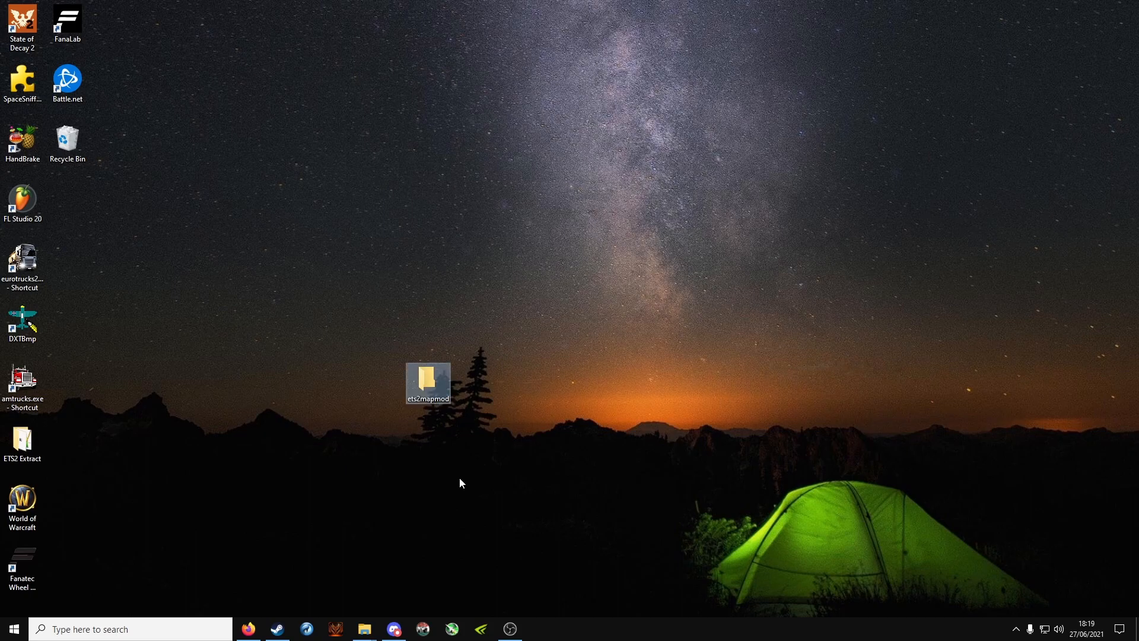
- Open the ets2mapmod folder and place its window beside the extracted ETS2 Extract\def folder
double_click(429, 394)
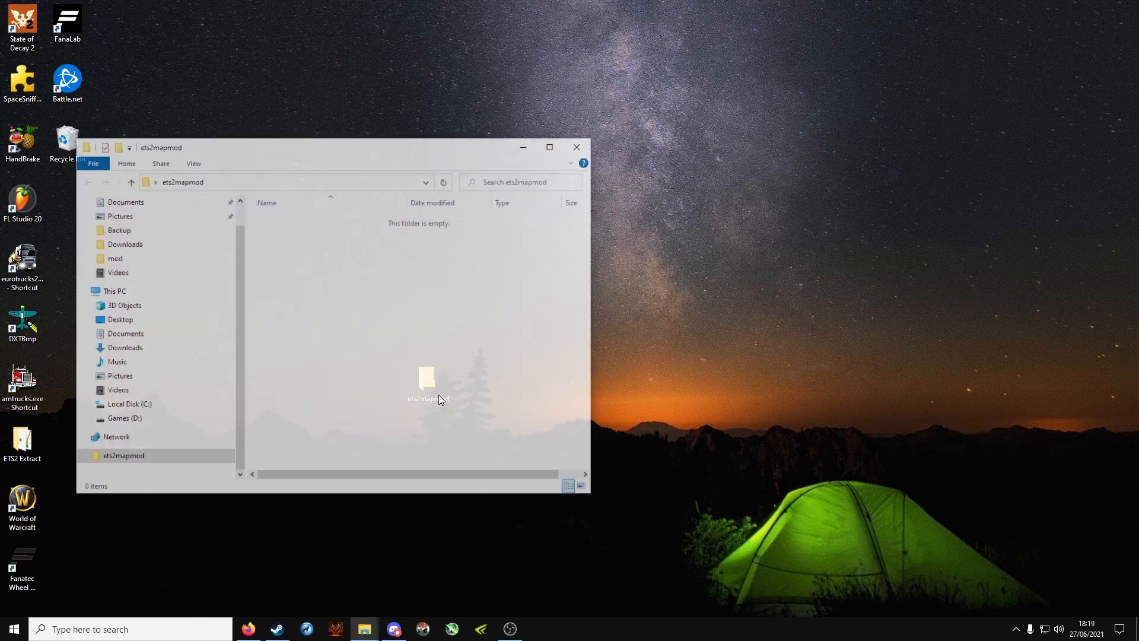
left_click_drag(351, 149, 874, 149)
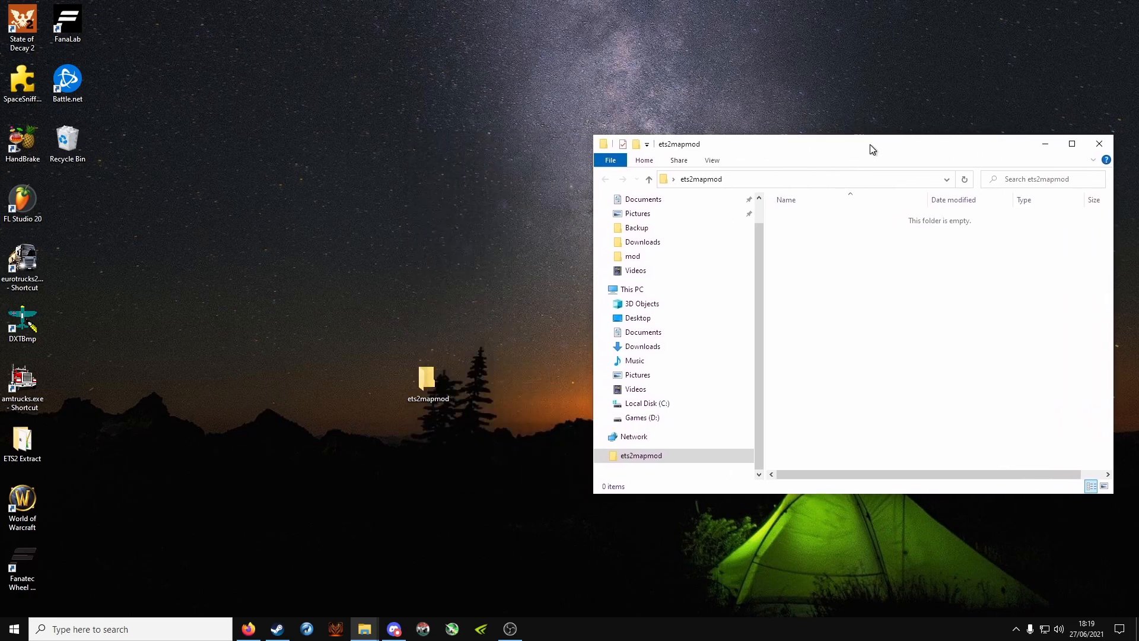
left_click(363, 637)
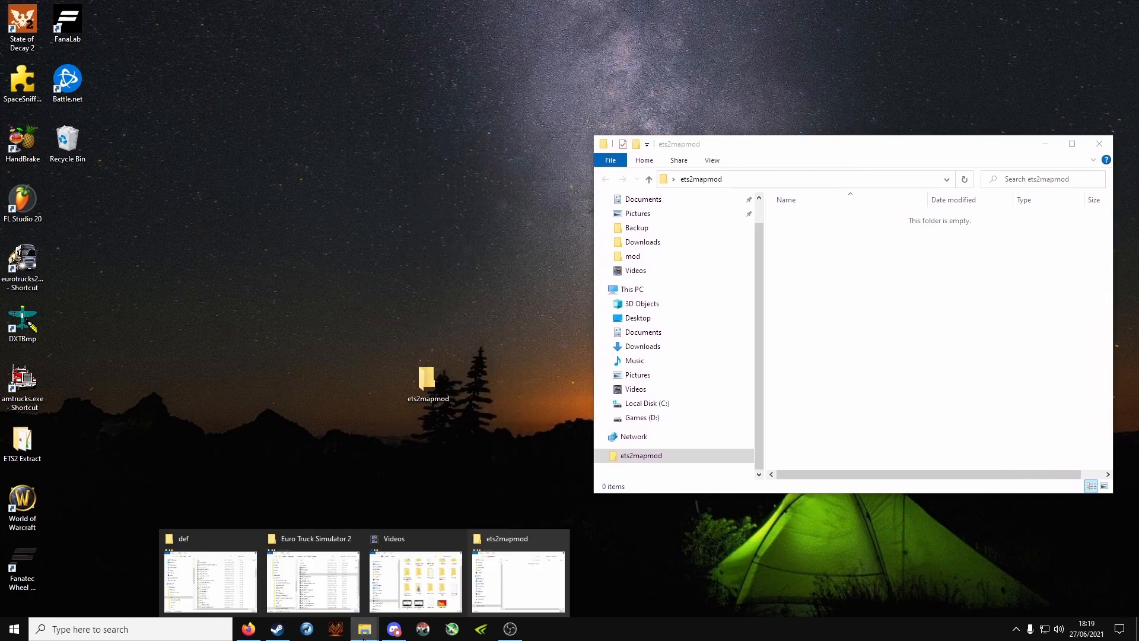
left_click(211, 574)
left_click(176, 168)
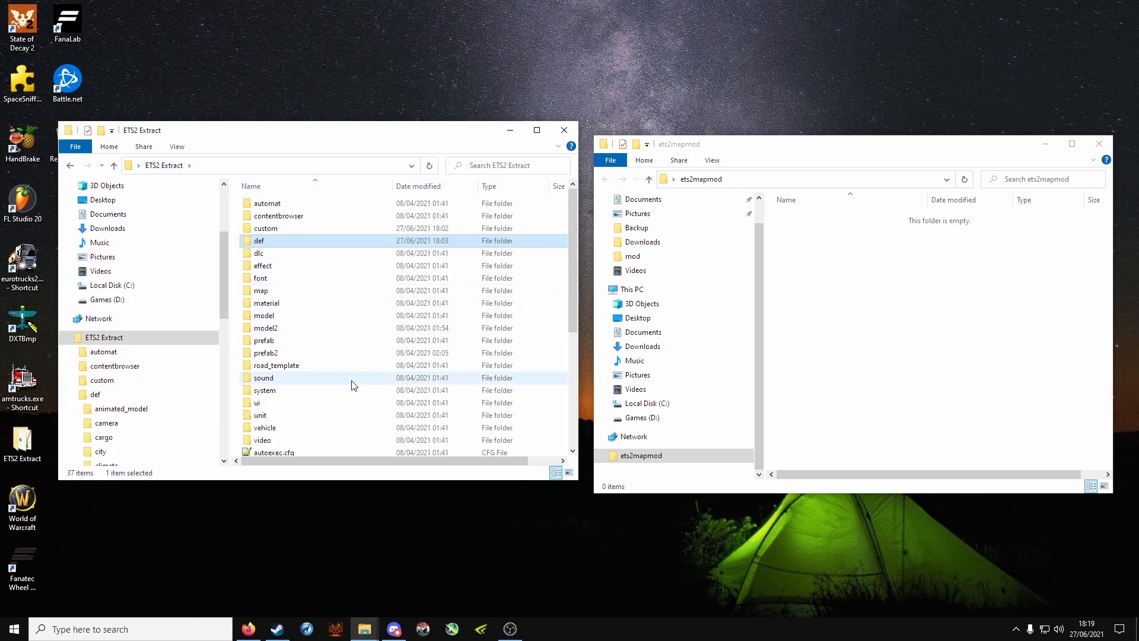
double_click(274, 243)
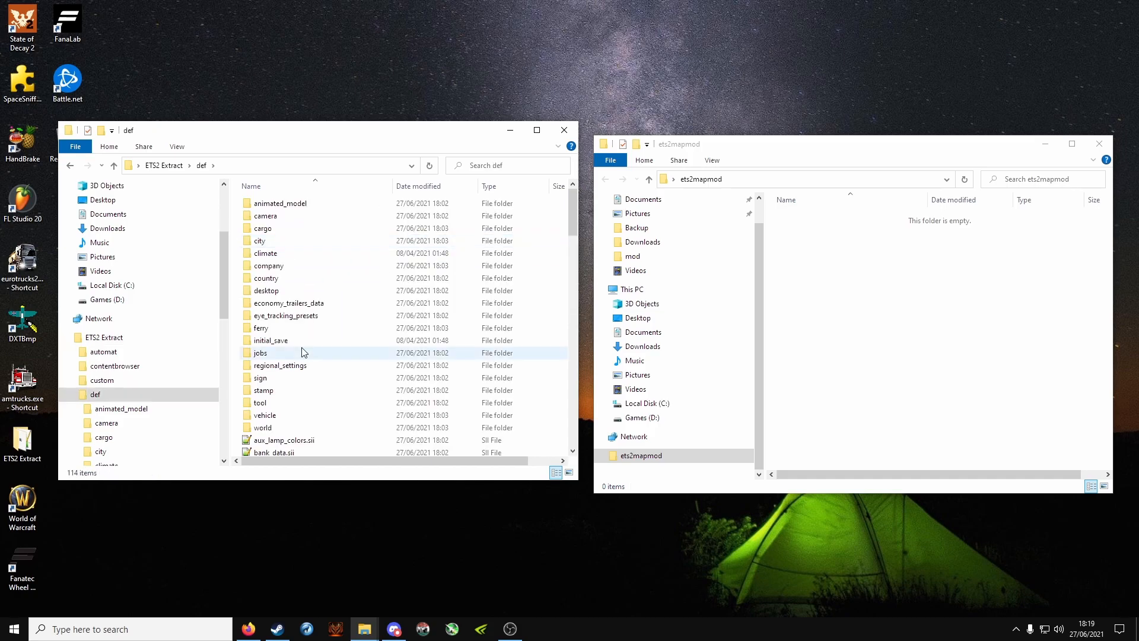
- Copy city.sii from the extracted def folder into the ets2mapmod folder
scroll(313, 339, "down", 1)
scroll(313, 342, "down", 3)
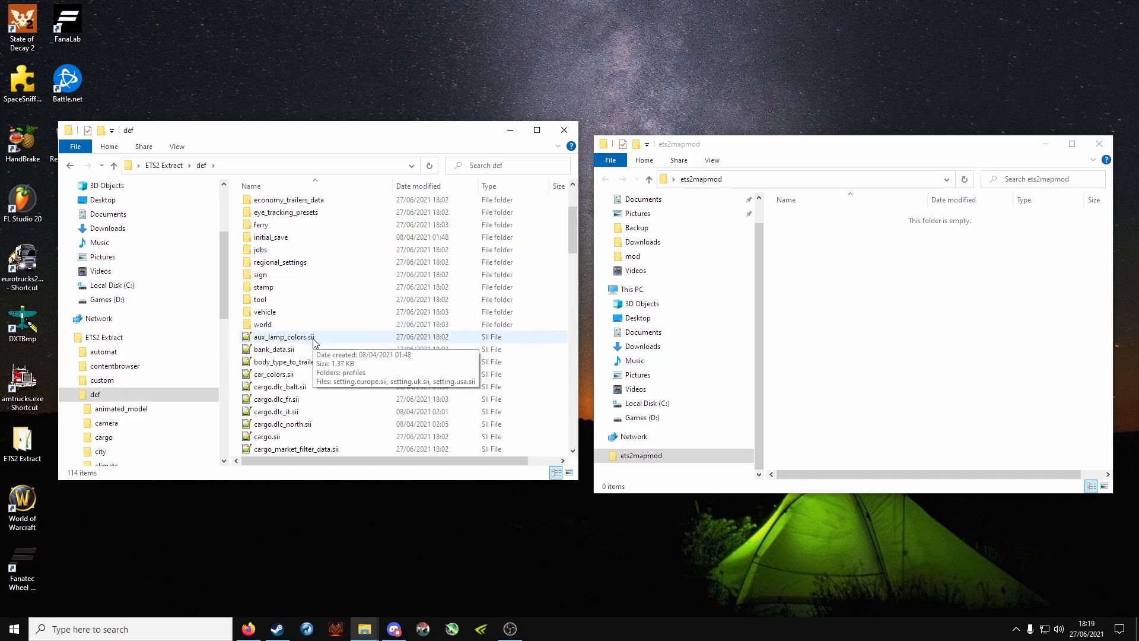
scroll(318, 390, "down", 3)
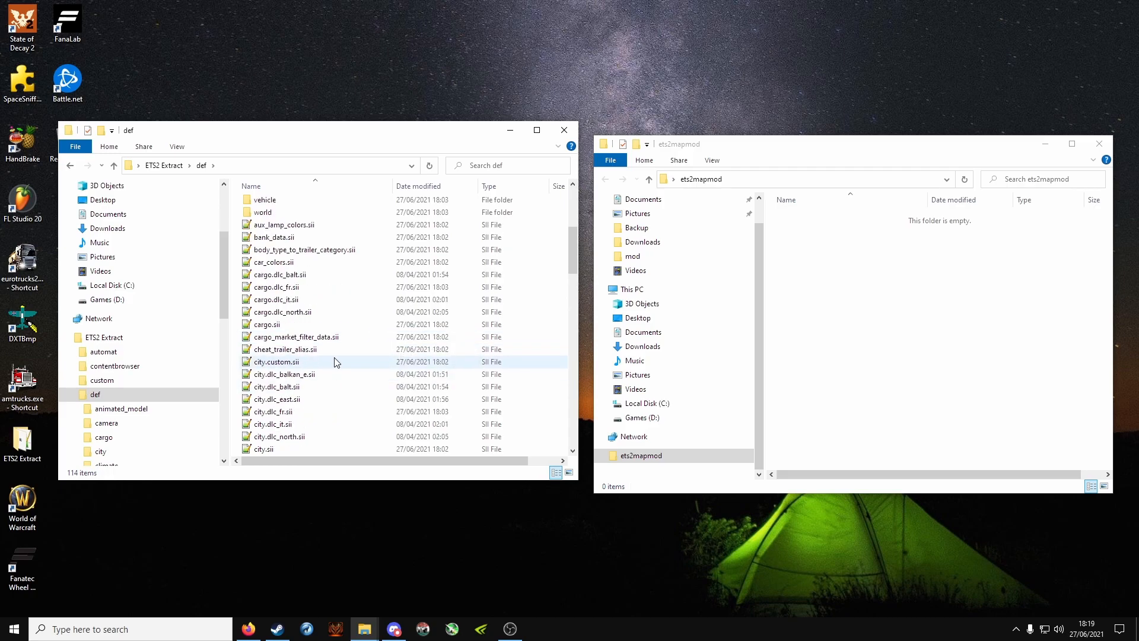
left_click(288, 411)
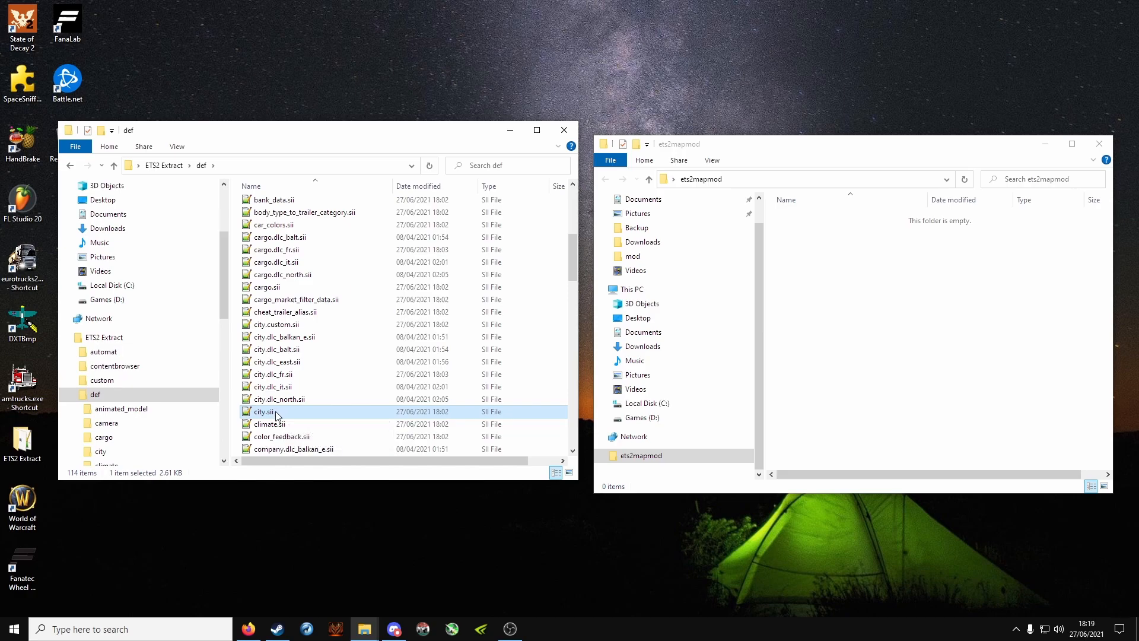
left_click(860, 298)
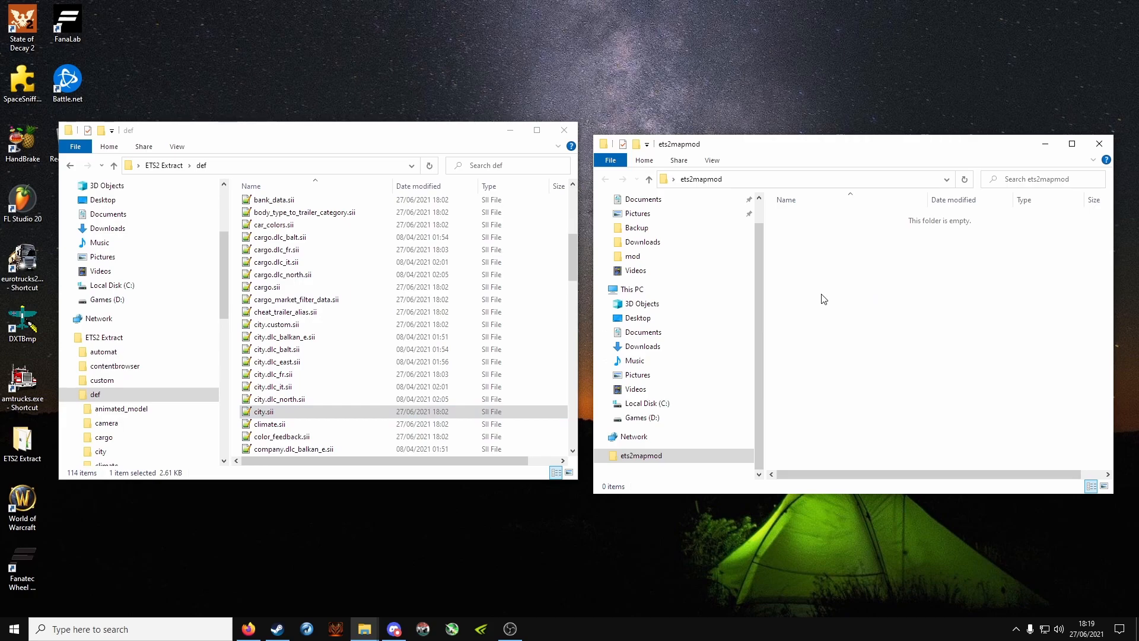
key("ctrl+v")
left_click(824, 299)
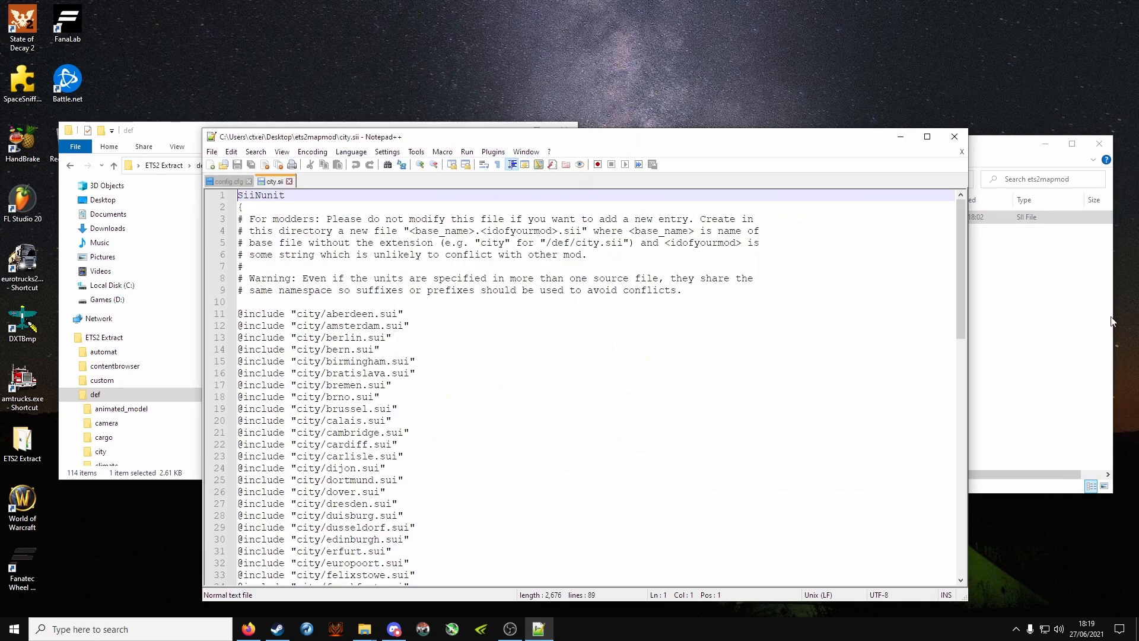
- Read the modder notes and city include list in the copied city.sii, closing config.cfg and the editor
mouse_move(964, 234)
left_mouse_down()
mouse_move(920, 504)
mouse_move(963, 243)
left_mouse_up()
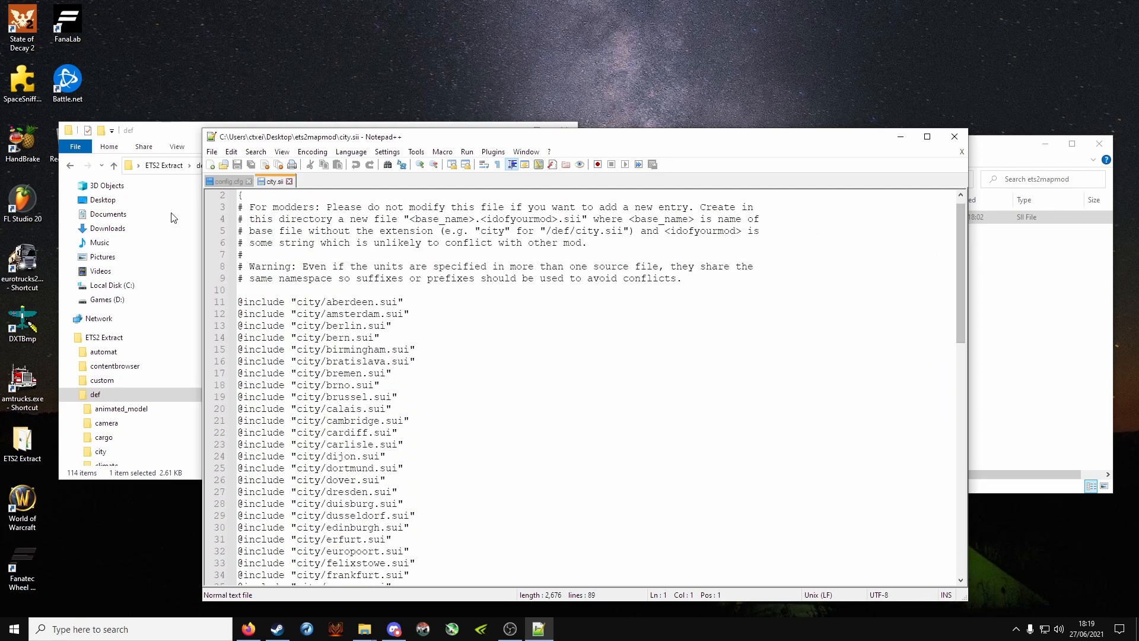
left_click(248, 182)
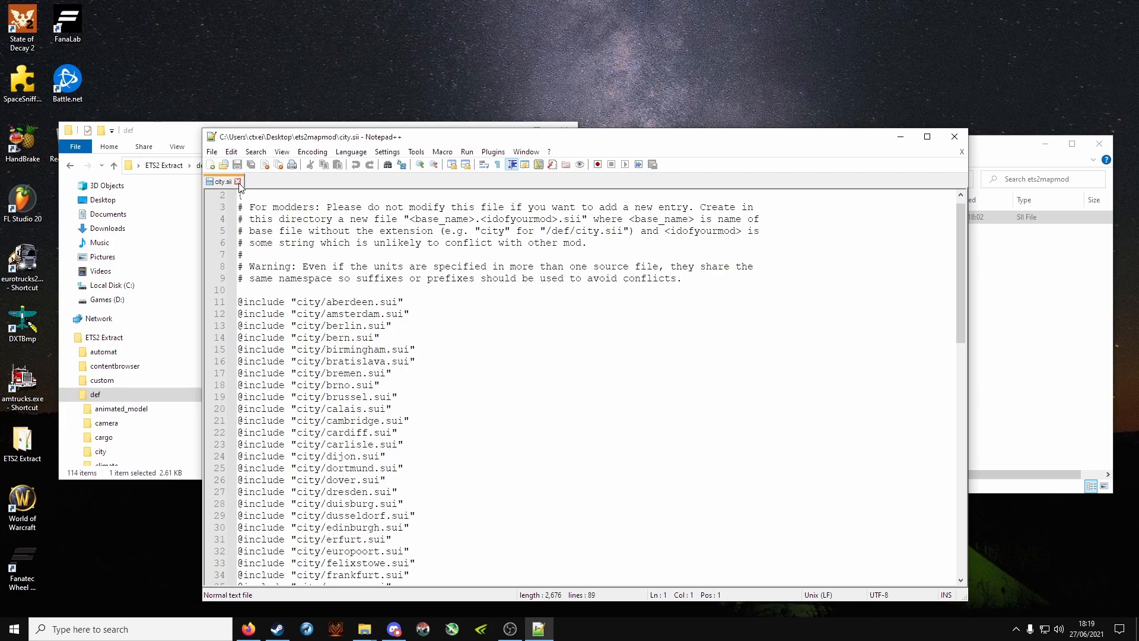
mouse_move(962, 227)
left_mouse_down()
mouse_move(953, 467)
mouse_move(964, 211)
left_mouse_up()
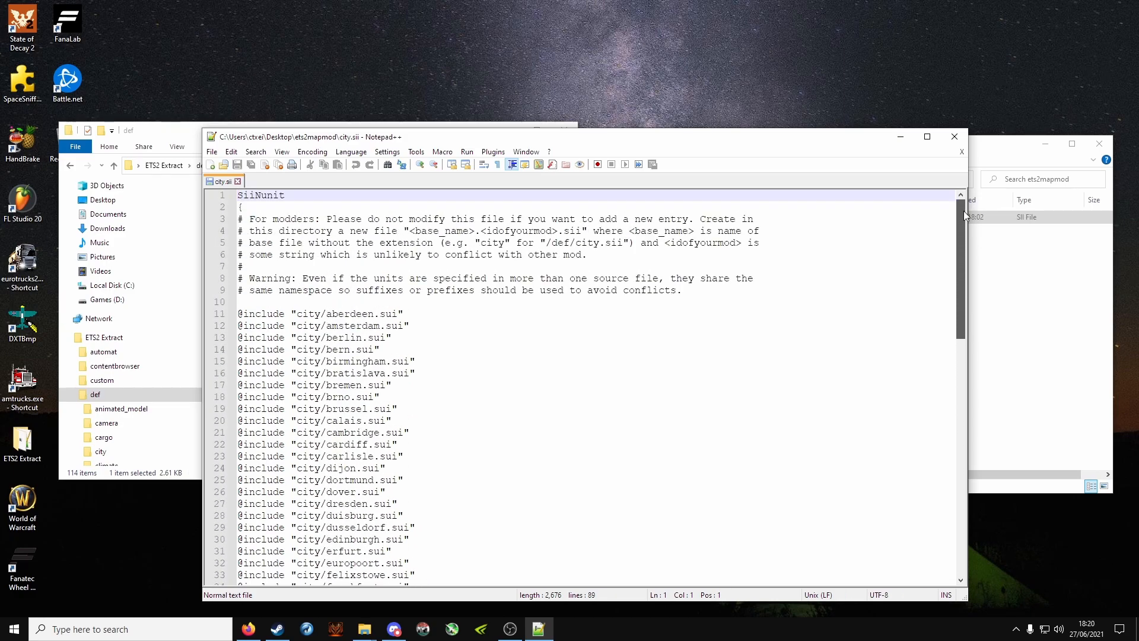
left_click(950, 137)
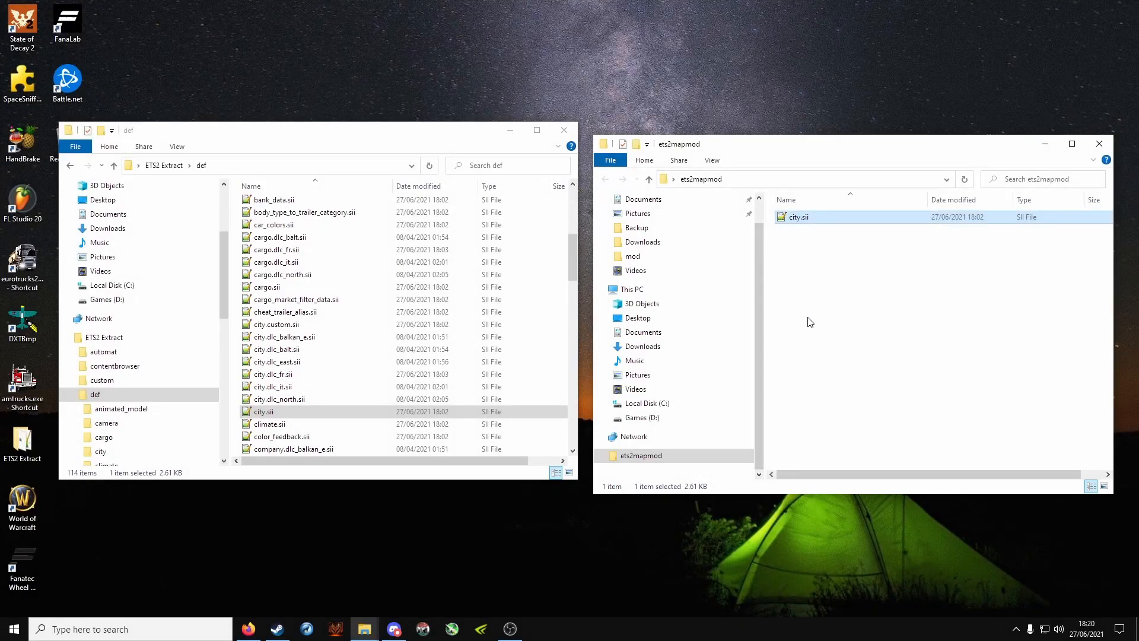
- Create a subfolder named city inside the ets2mapmod folder
right_click(824, 305)
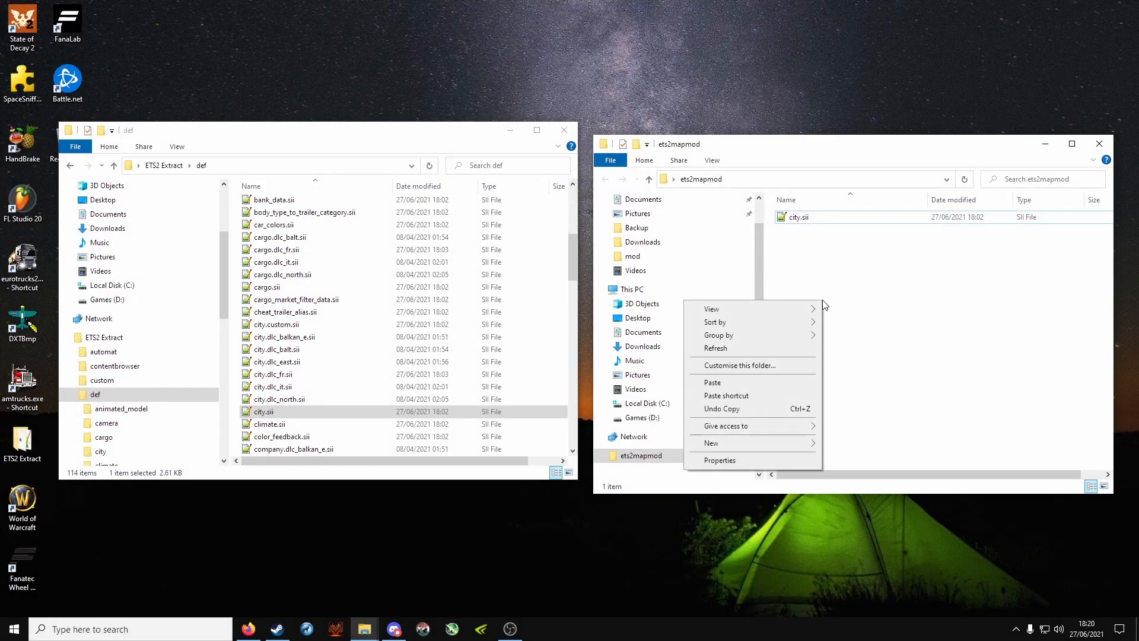
mouse_move(793, 452)
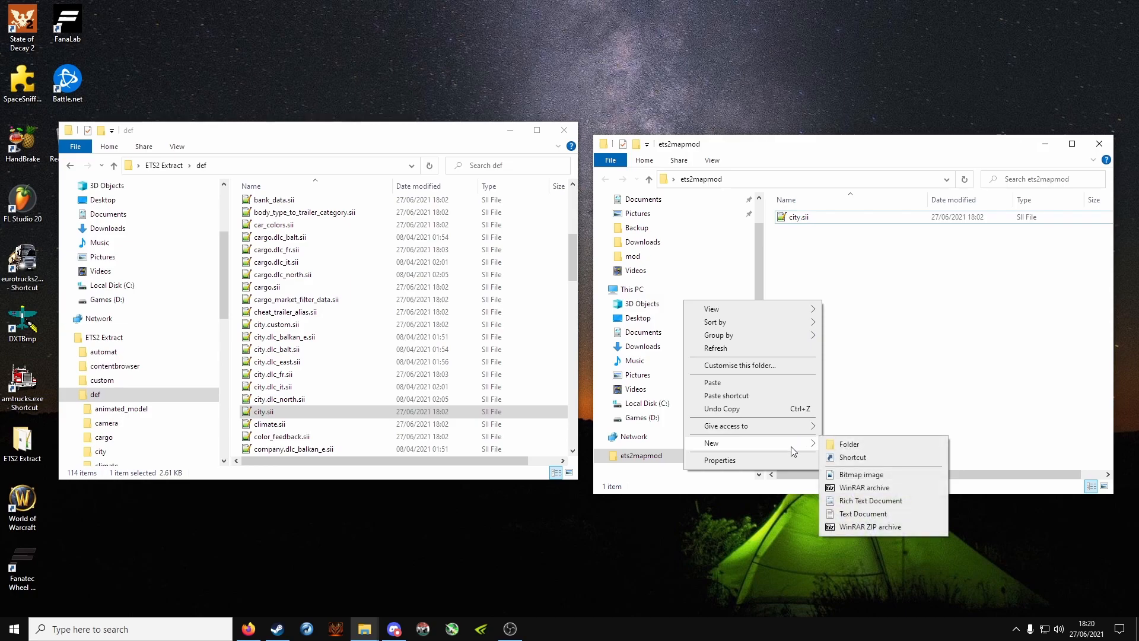
left_click(882, 449)
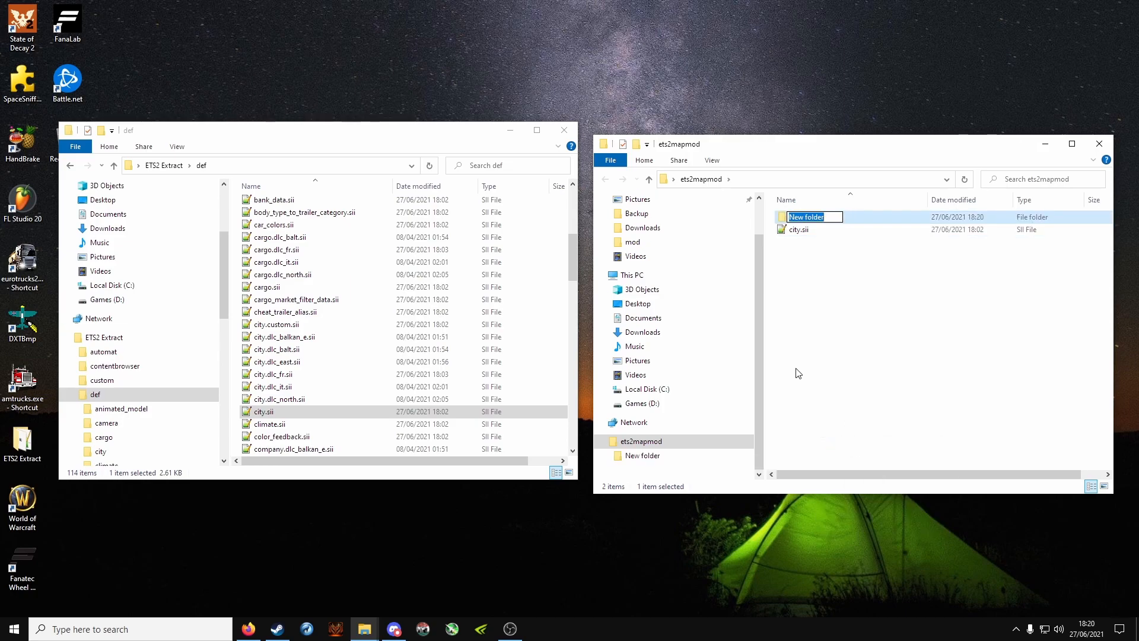
type("city")
key("Return")
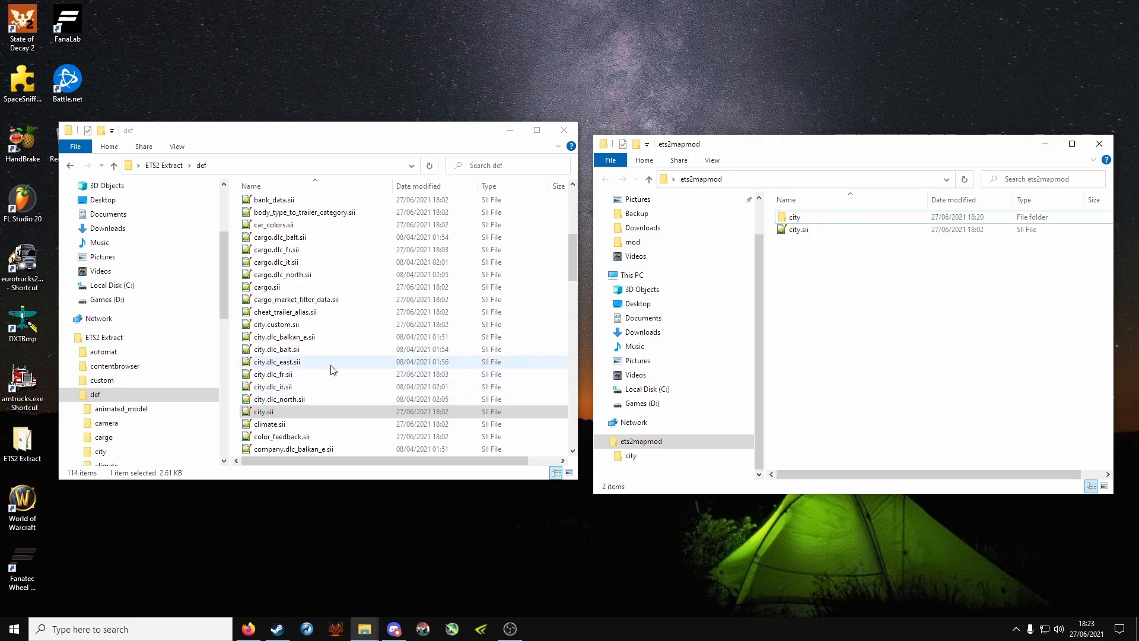
- Copy country.sii from the extracted def folder into the ets2mapmod folder
scroll(332, 368, "down", 4)
scroll(331, 368, "down", 1)
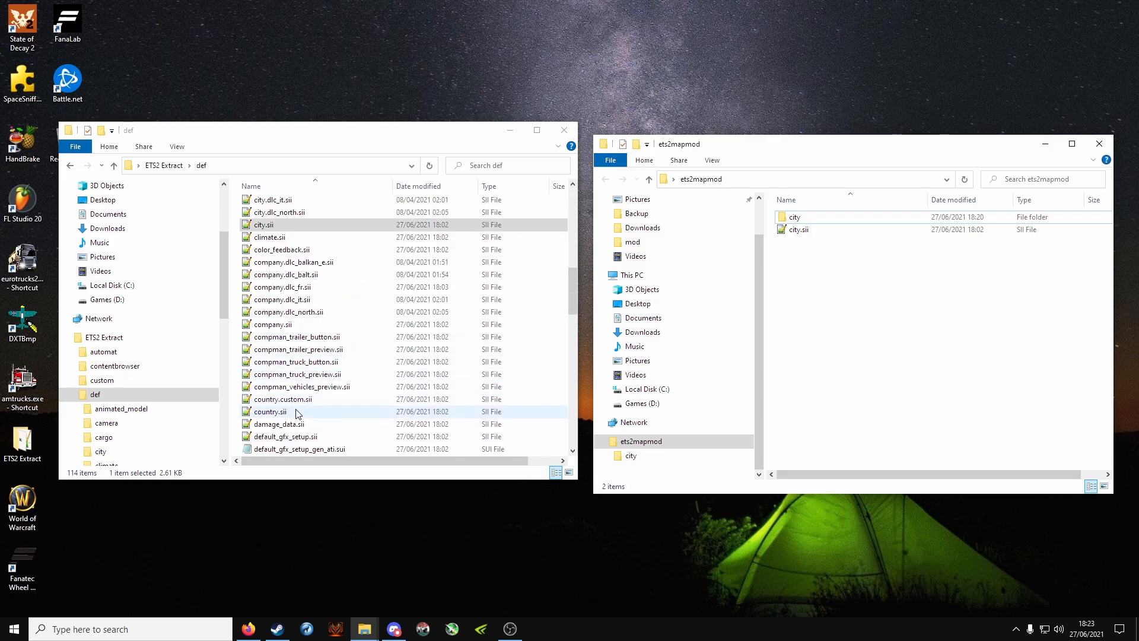
left_click(288, 413)
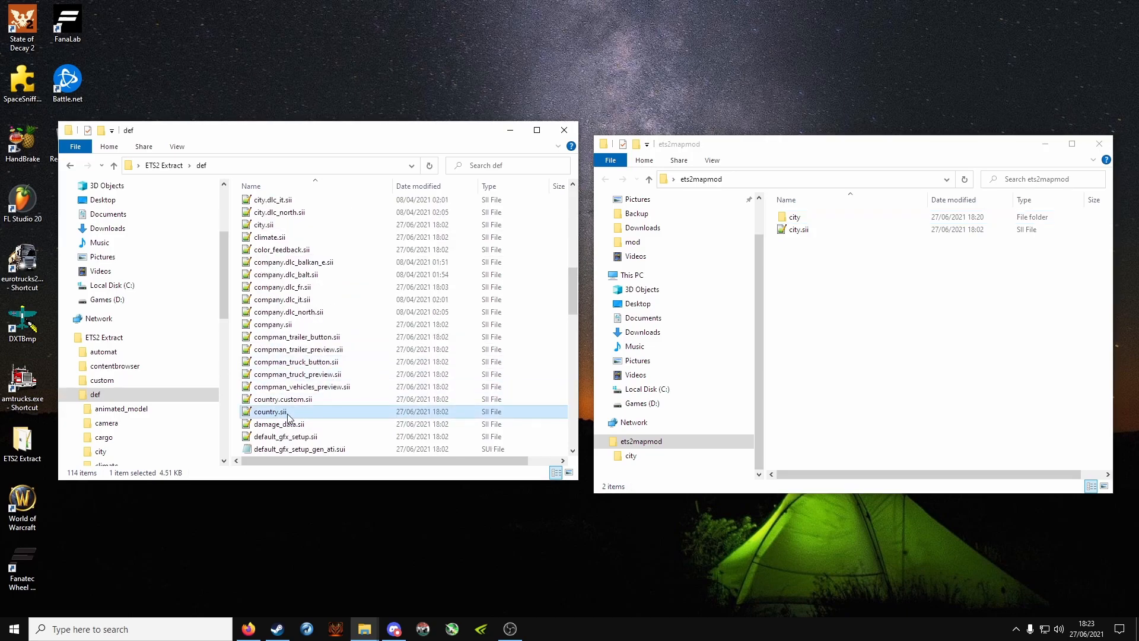
left_click(843, 332)
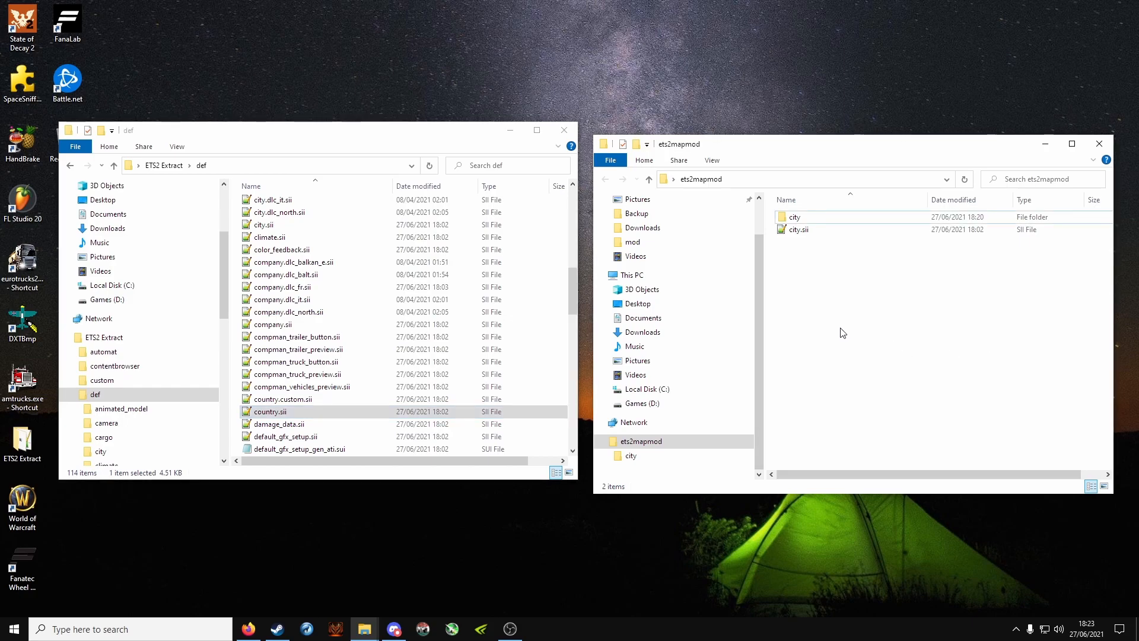
key("ctrl+v")
left_click(838, 316)
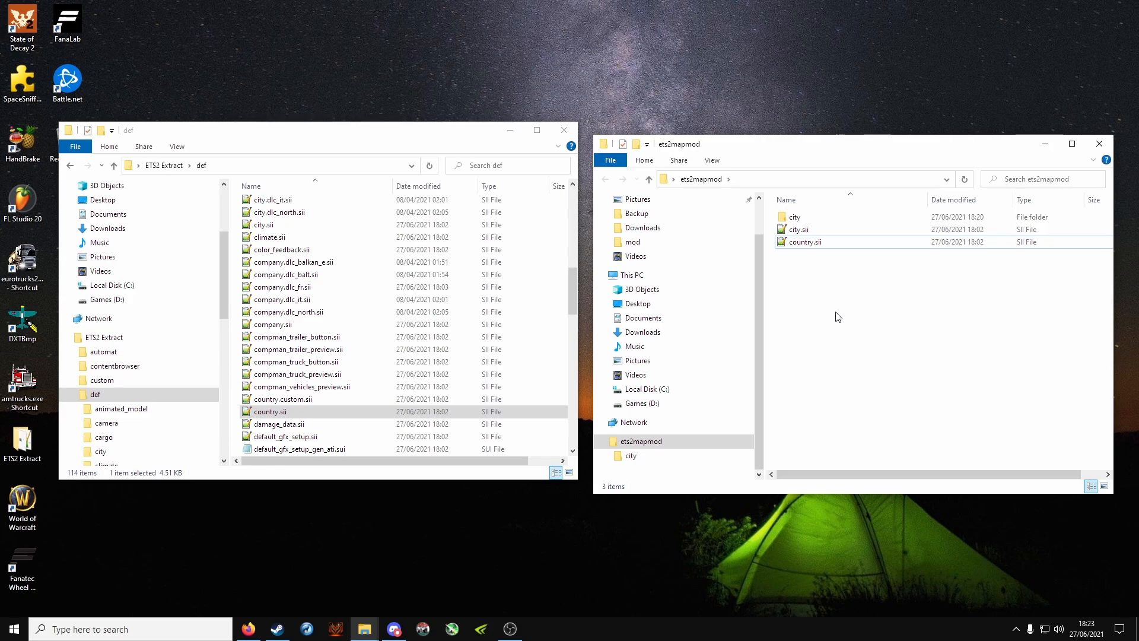
- Open the copied country.sii to read its country include list, and close the editor
left_click(828, 220)
left_click(834, 231)
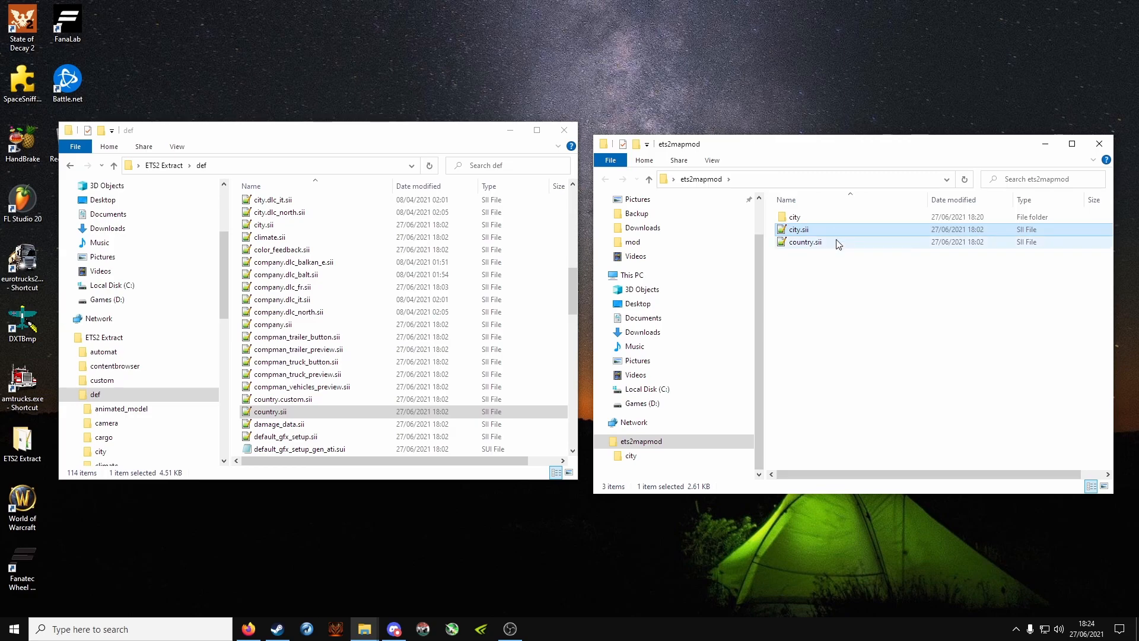
left_click(838, 244)
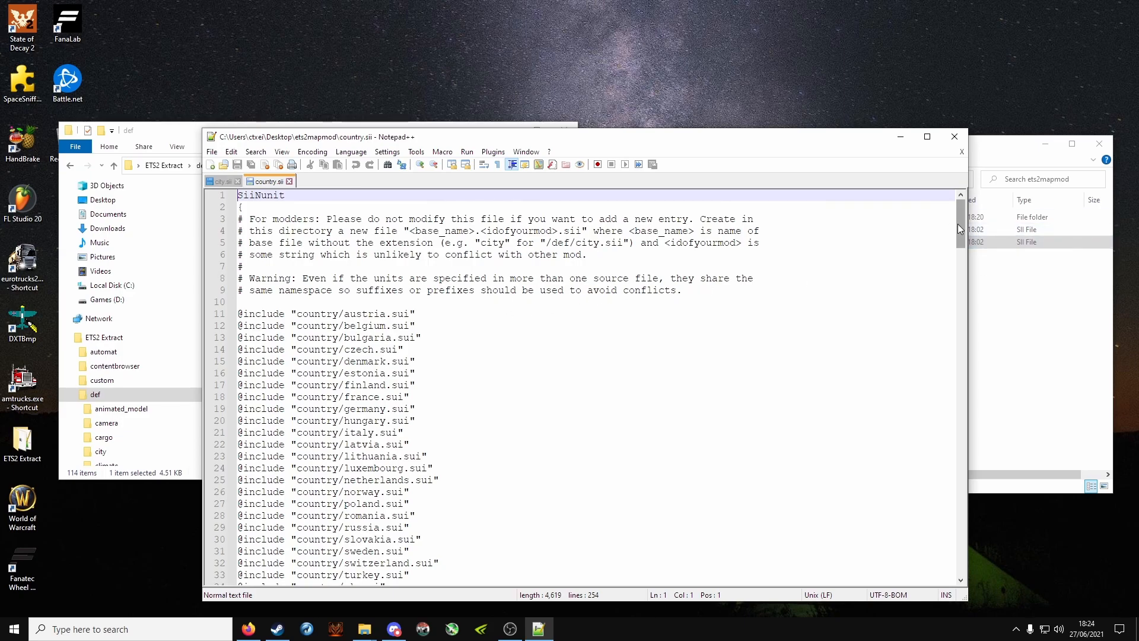
mouse_move(959, 230)
left_mouse_down()
mouse_move(958, 372)
mouse_move(959, 225)
left_mouse_up()
left_click(955, 138)
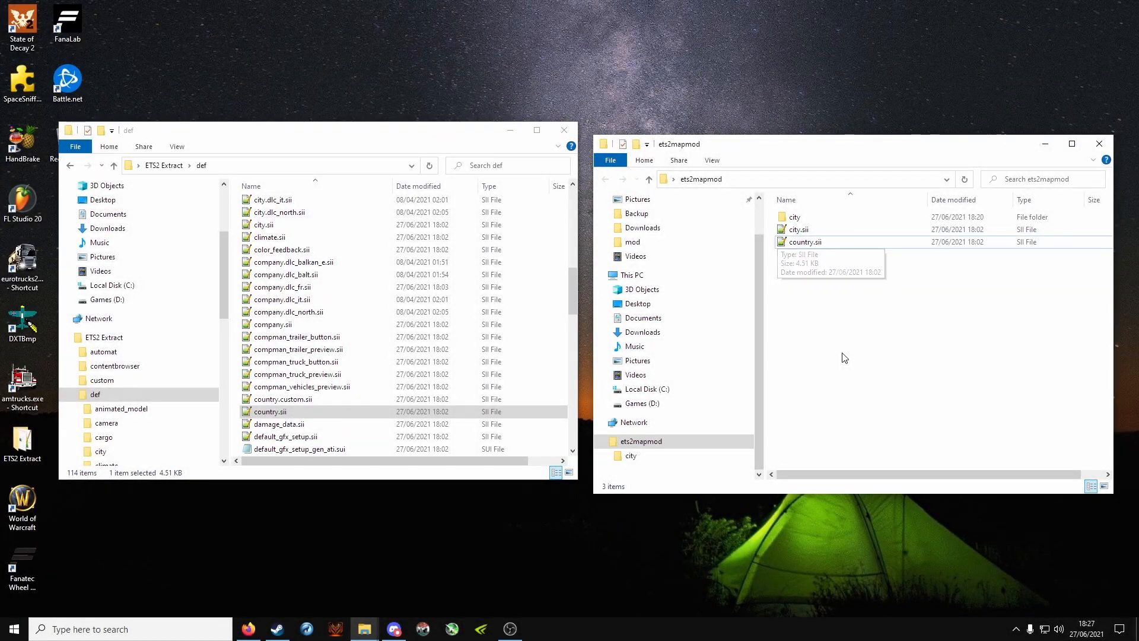
- Create a subfolder named country inside the ets2mapmod folder
right_click(805, 318)
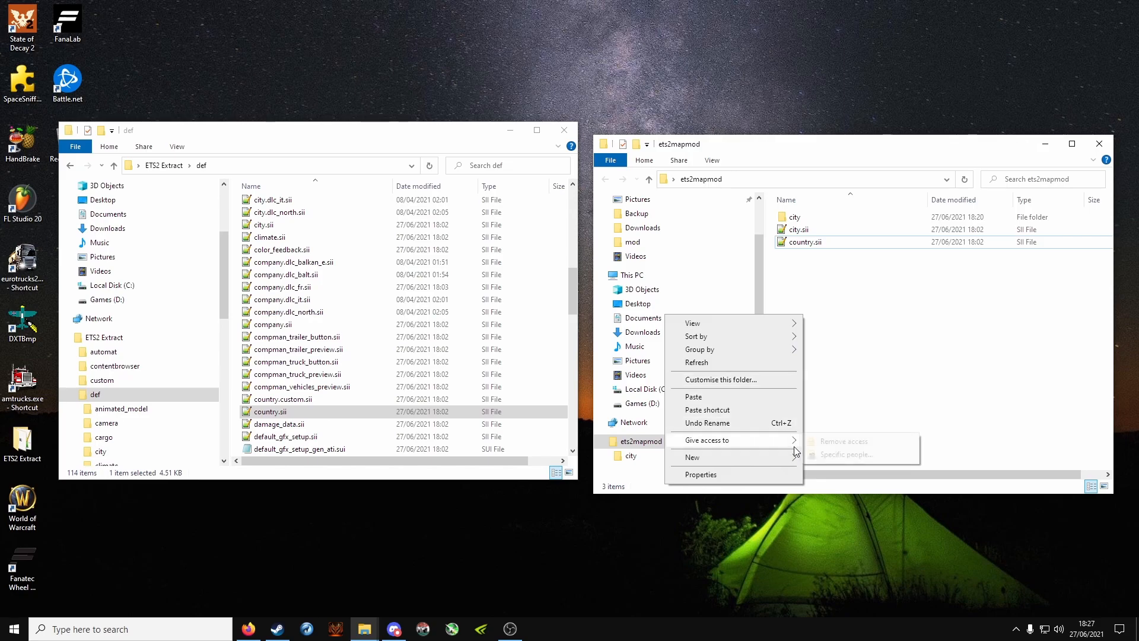
mouse_move(787, 459)
left_click(850, 462)
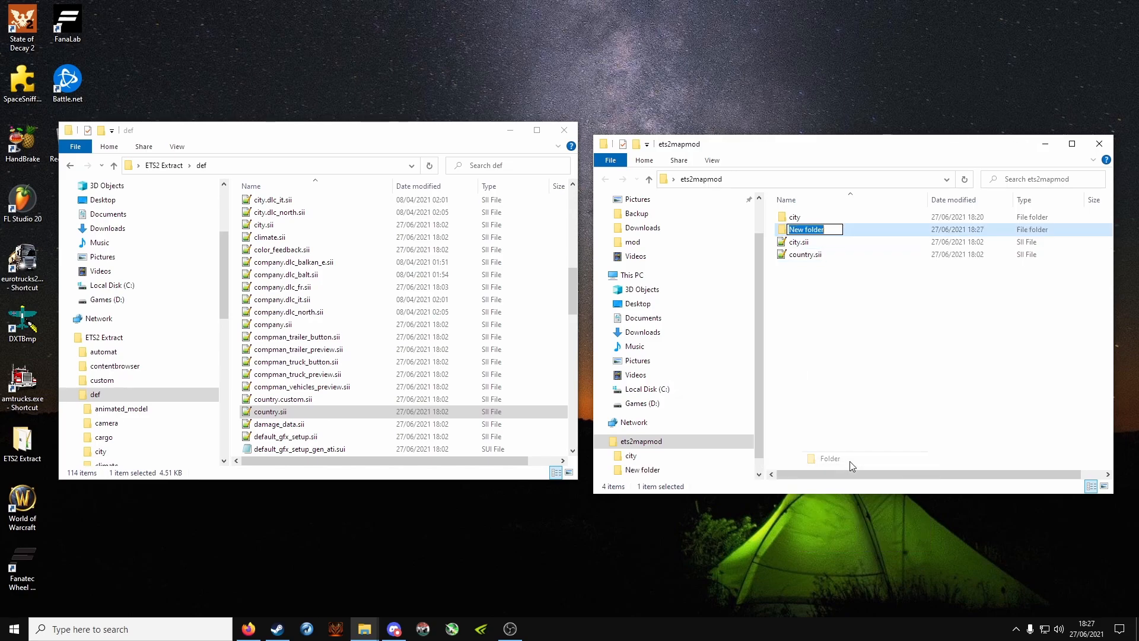
type("country")
key("Return")
left_click(854, 397)
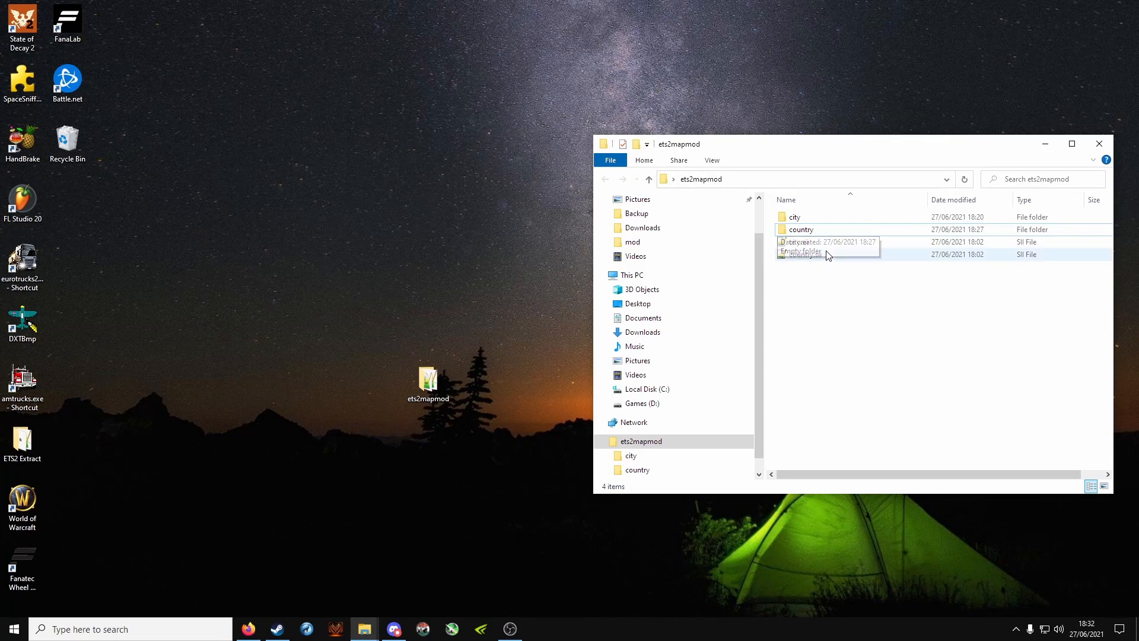
- Rename city.sii in the ets2mapmod folder to city.fakemap.sii
left_click(831, 244)
left_click(830, 256)
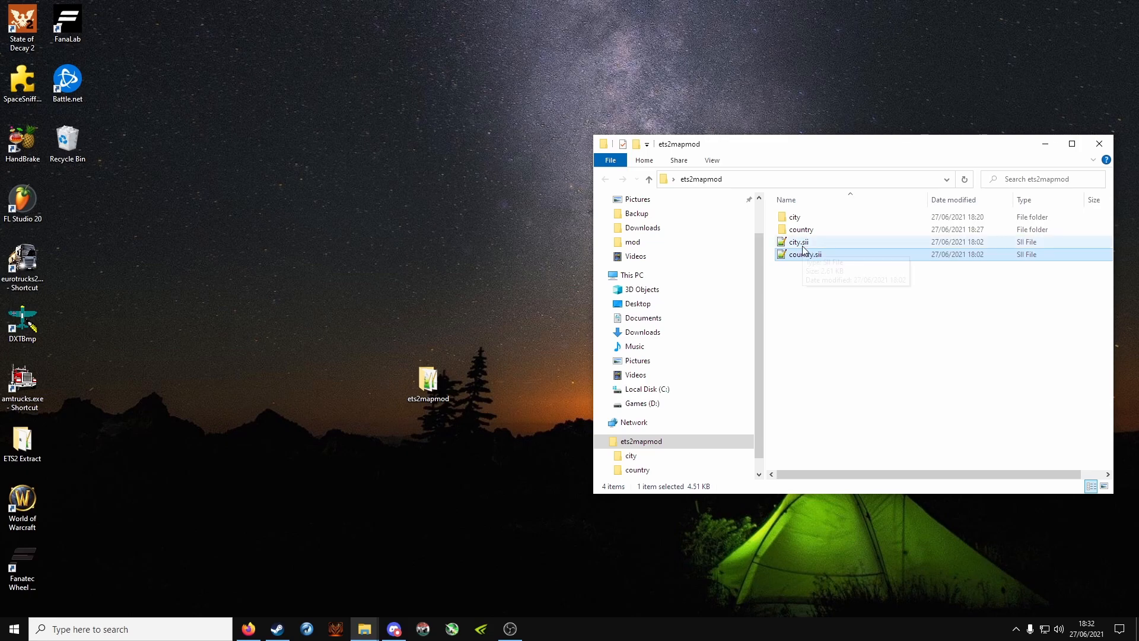
left_click(801, 247)
left_click(802, 245)
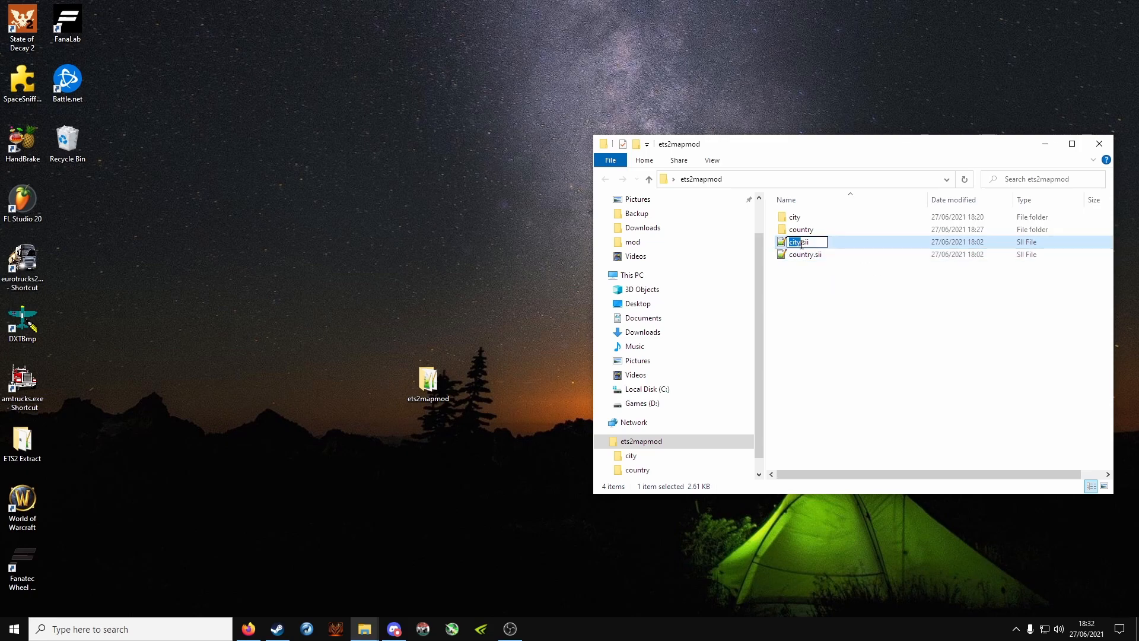
left_click(804, 242)
type(".fakemap")
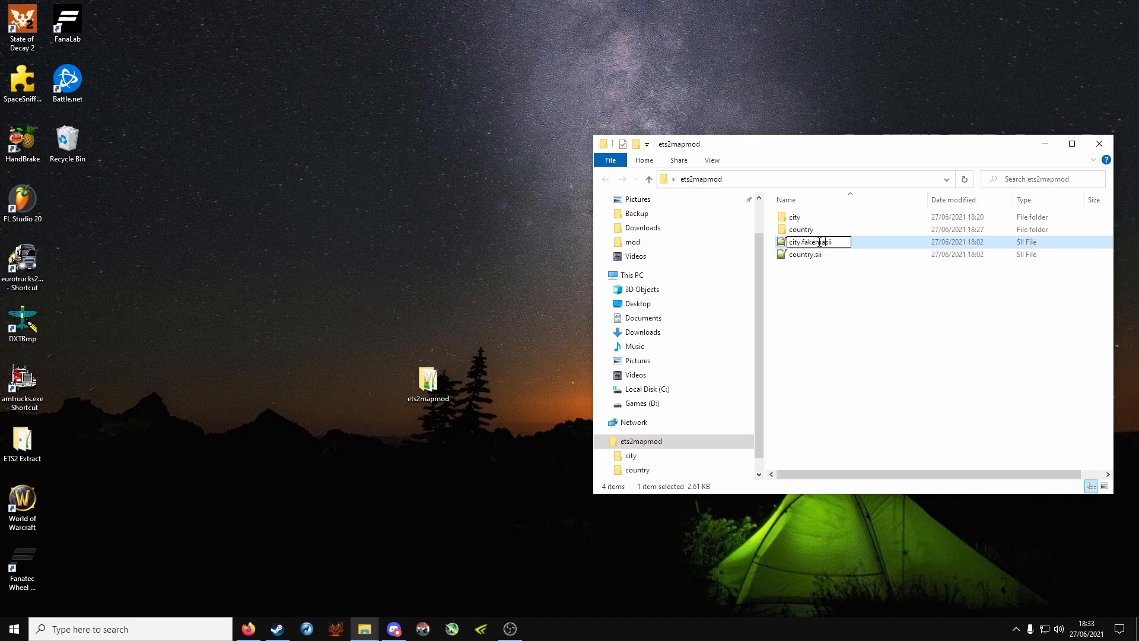
key("Return")
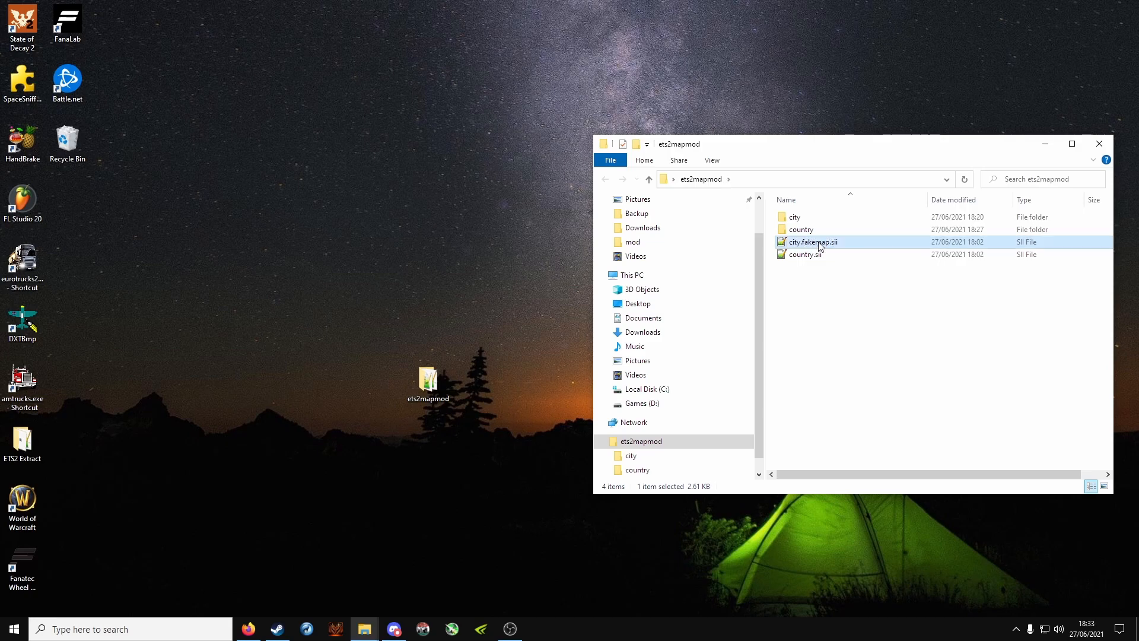
- Rename country.sii in the ets2mapmod folder to country.fakemap.sii
double_click(816, 256)
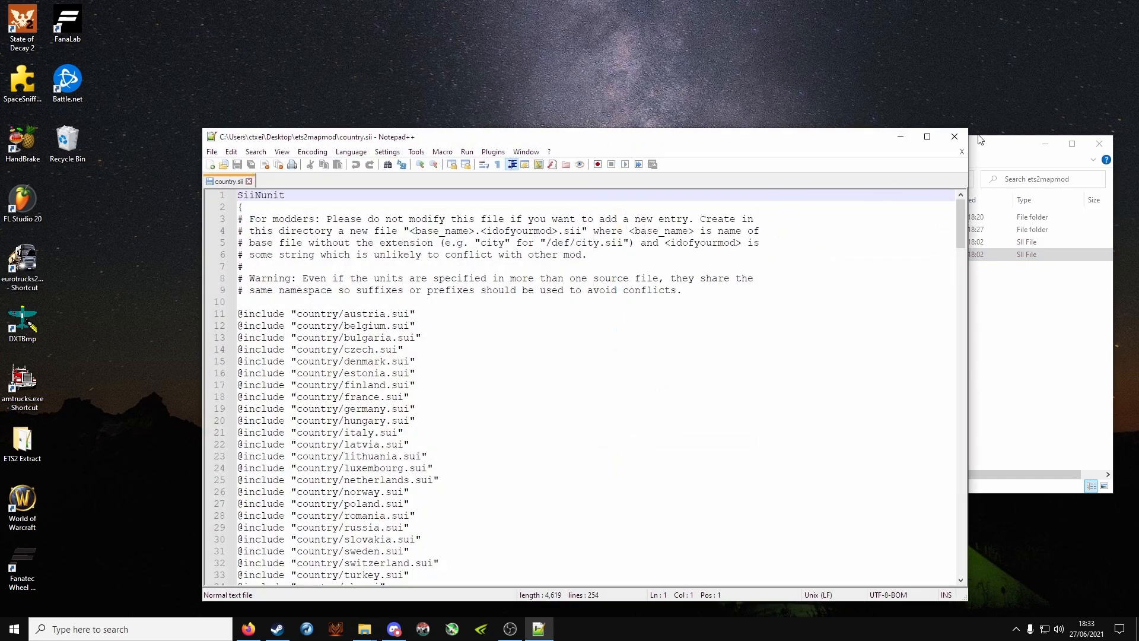
left_click(954, 136)
left_click(803, 255)
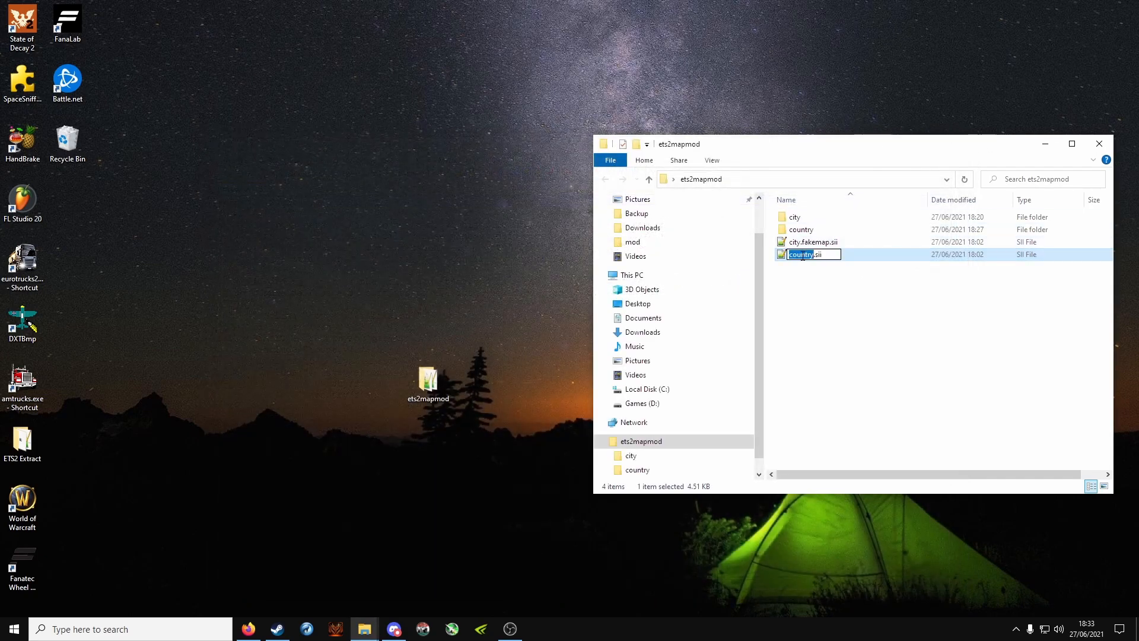
left_click(818, 254)
type("fakemap.")
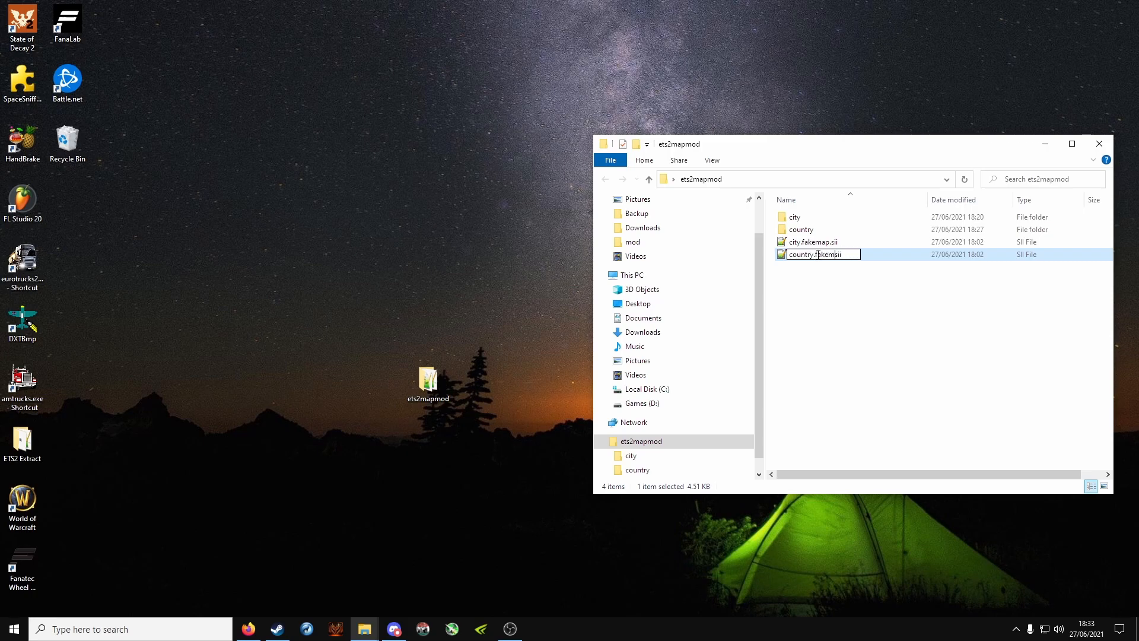
key("Return")
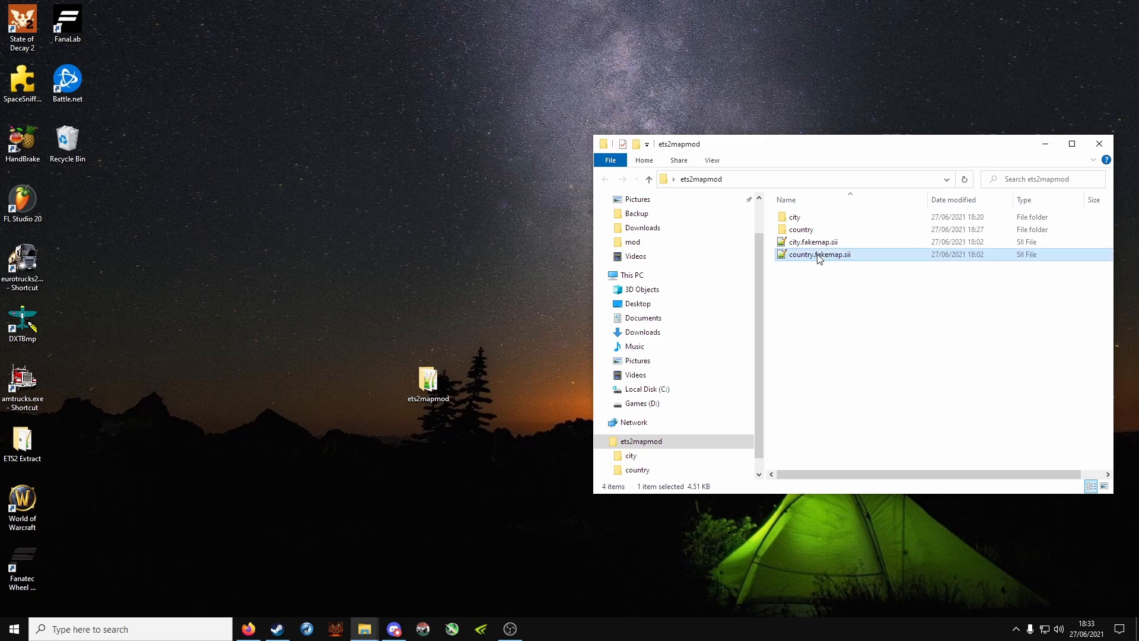
left_click(852, 246)
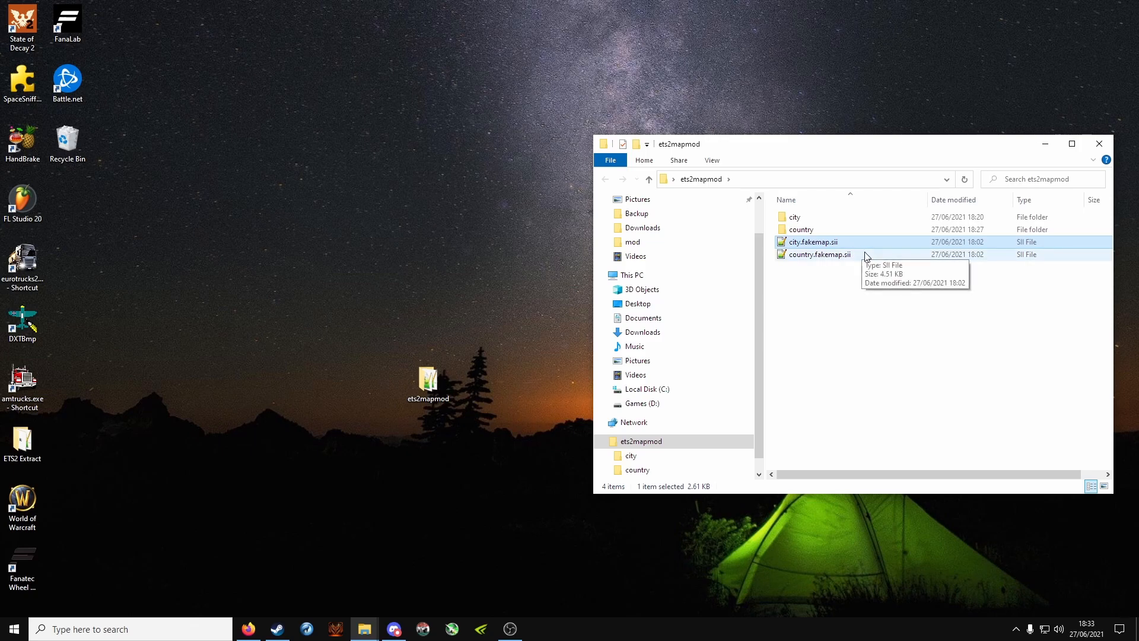
left_click(866, 257)
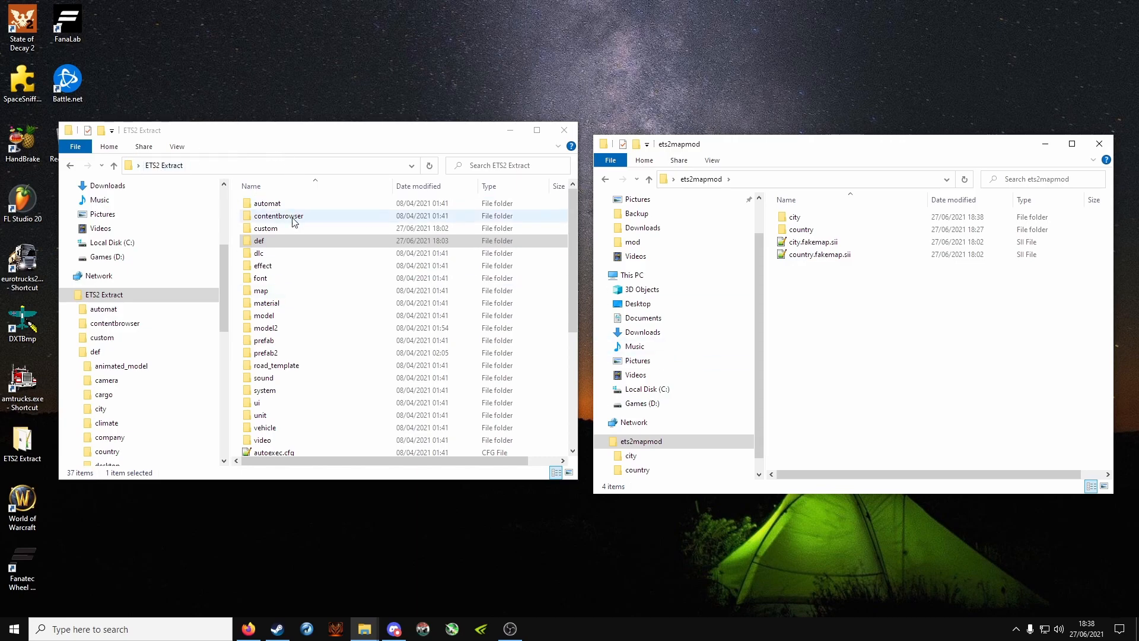
- Copy aberdeen.sui from the city folder of the extracted def files into the ets2mapmod city folder
double_click(275, 244)
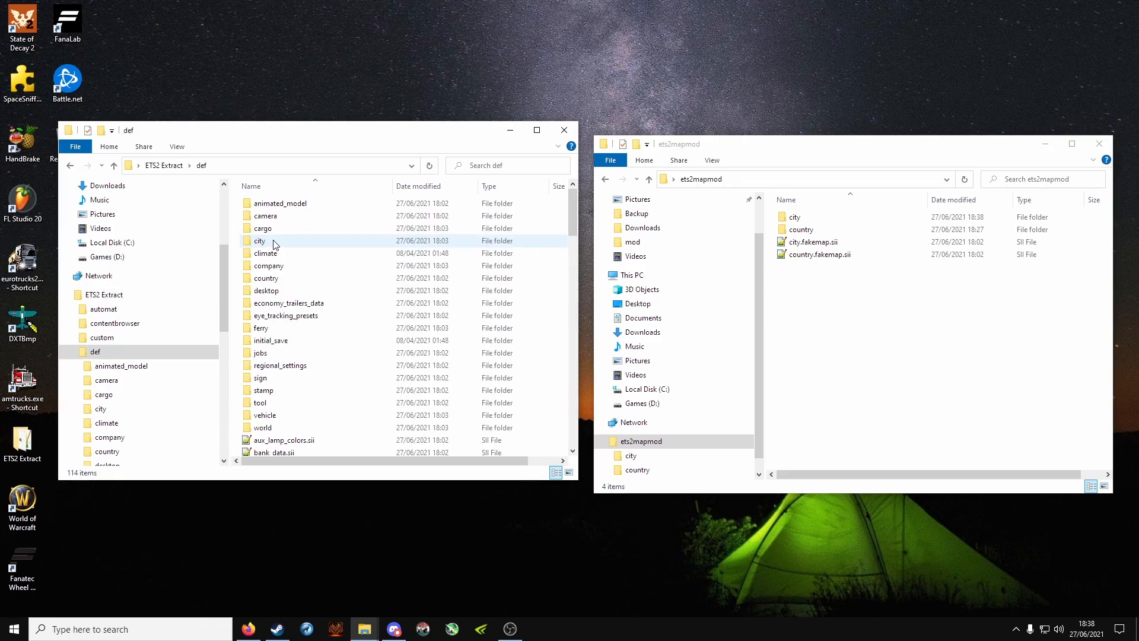
double_click(275, 244)
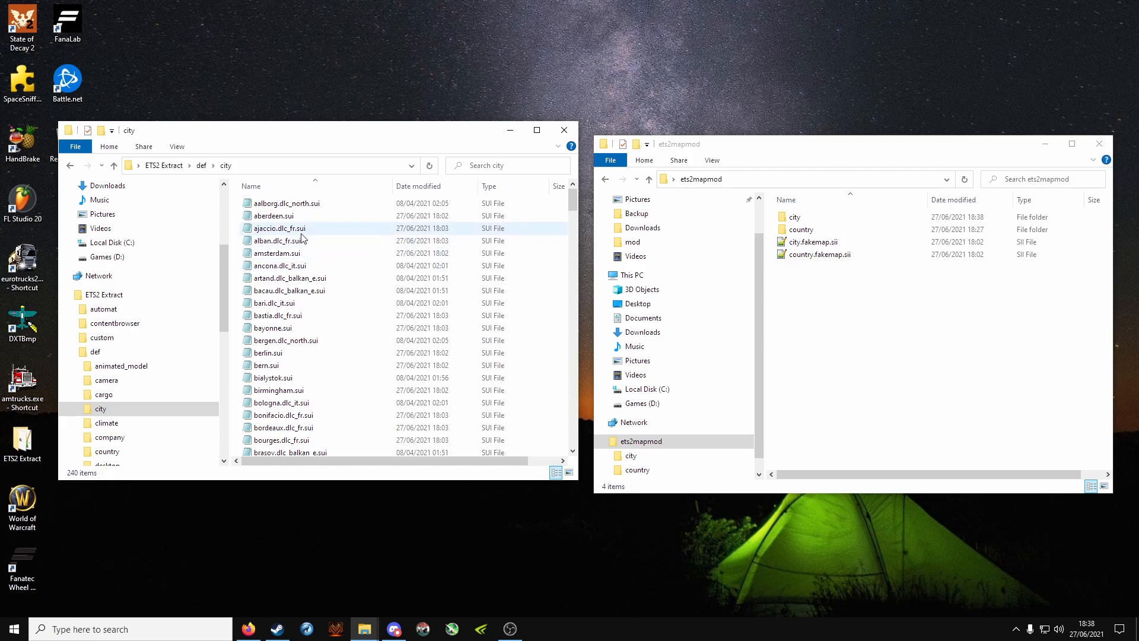
left_click(300, 224)
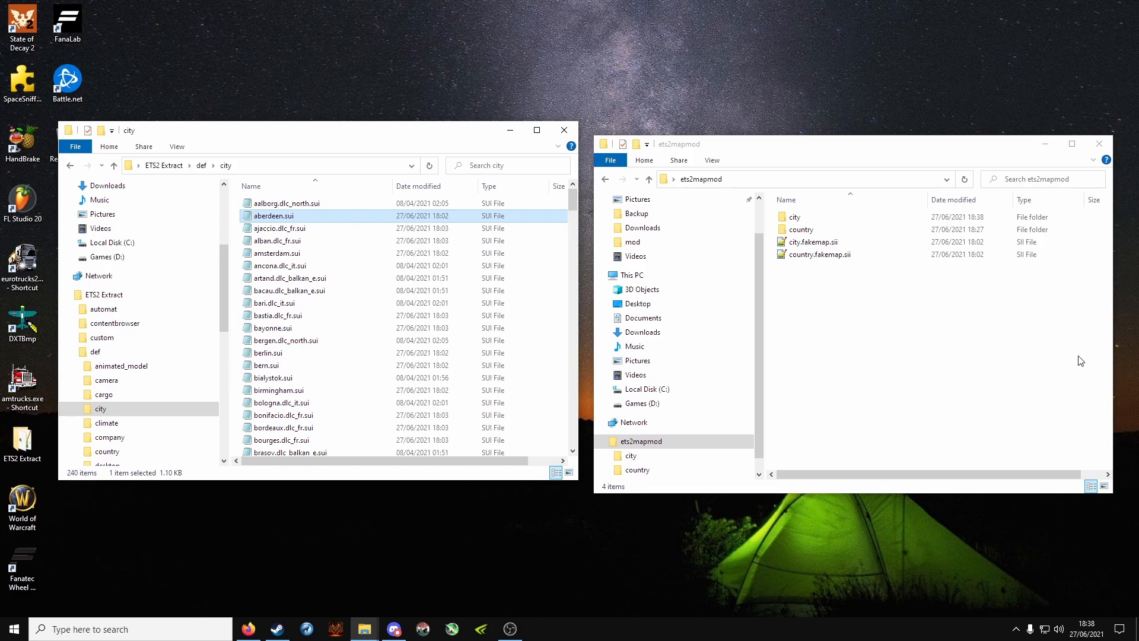
double_click(819, 217)
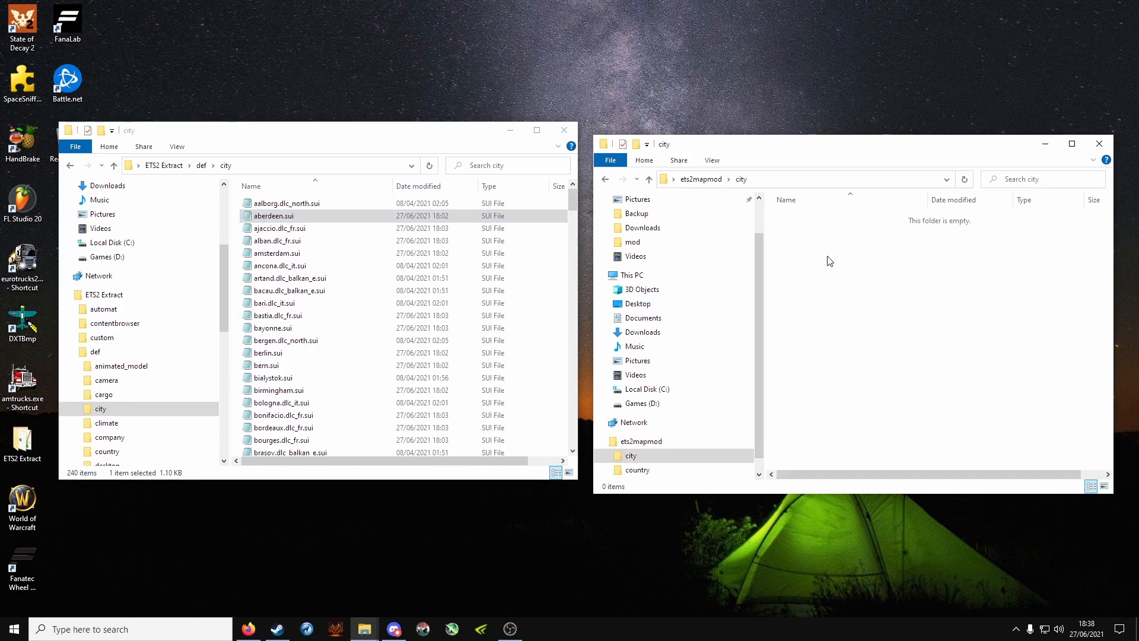
key("ctrl+v")
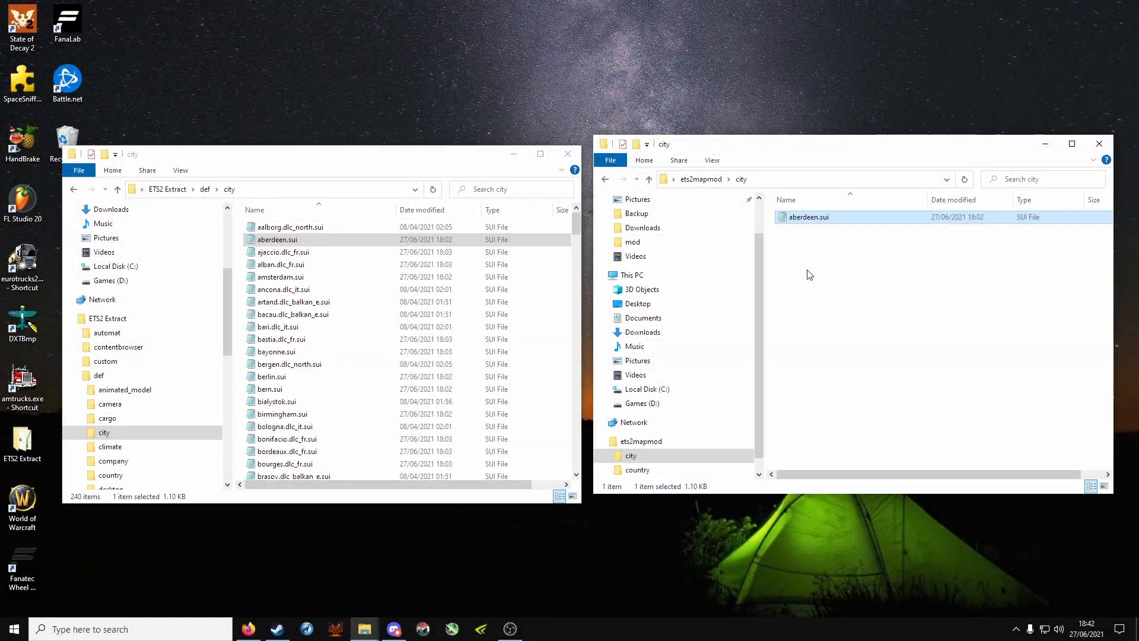
- Rename the copied aberdeen.sui to mytown.sui
left_click(813, 271)
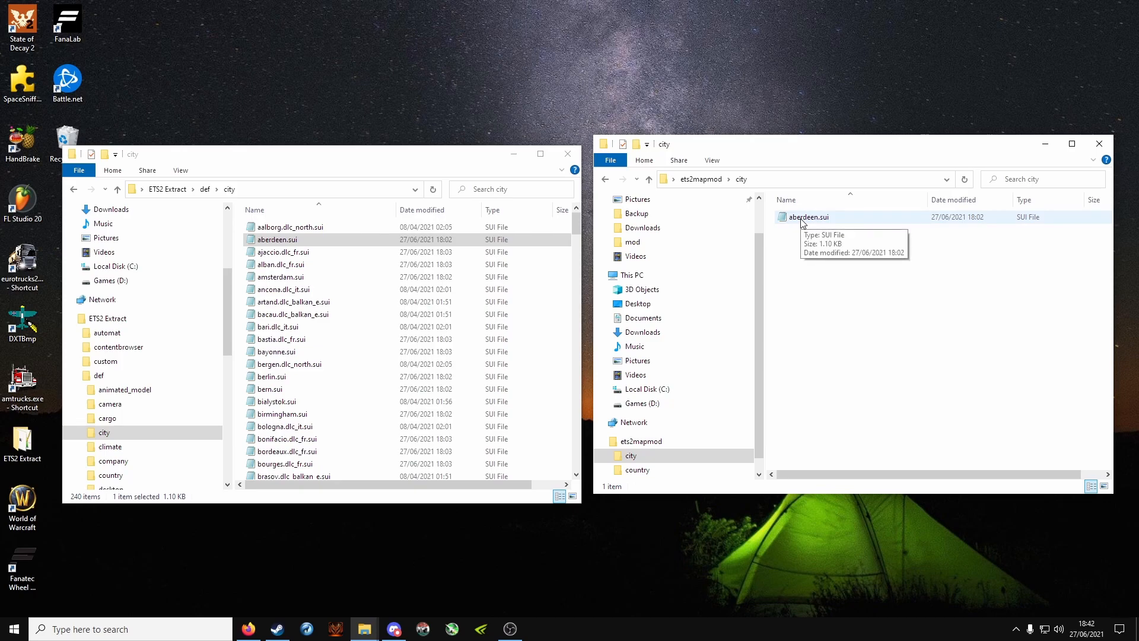
left_click(801, 222)
left_click(802, 222)
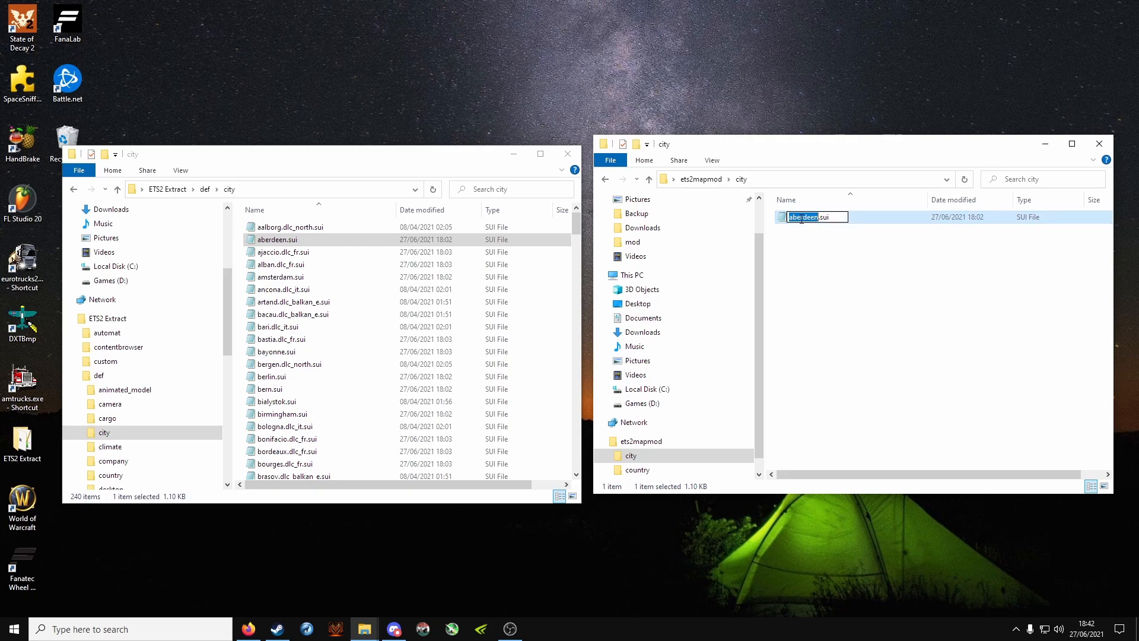
type("mymap")
key("BackSpace")
key("BackSpace")
key("BackSpace")
type("town")
key("Return")
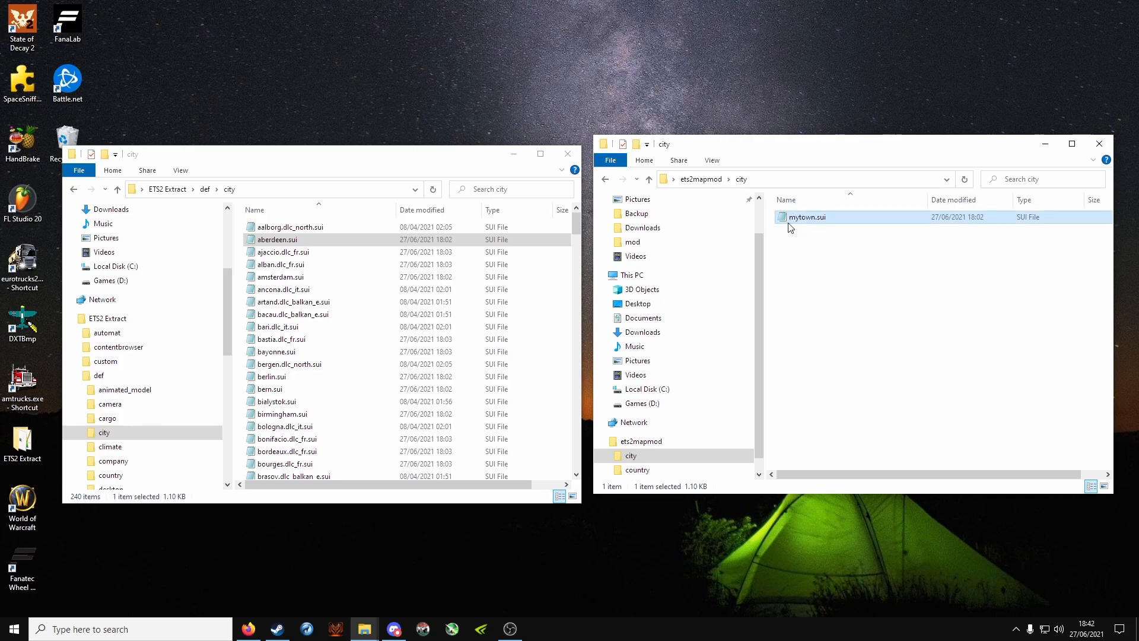
double_click(795, 218)
left_click_drag(495, 113, 432, 113)
type("mytown")
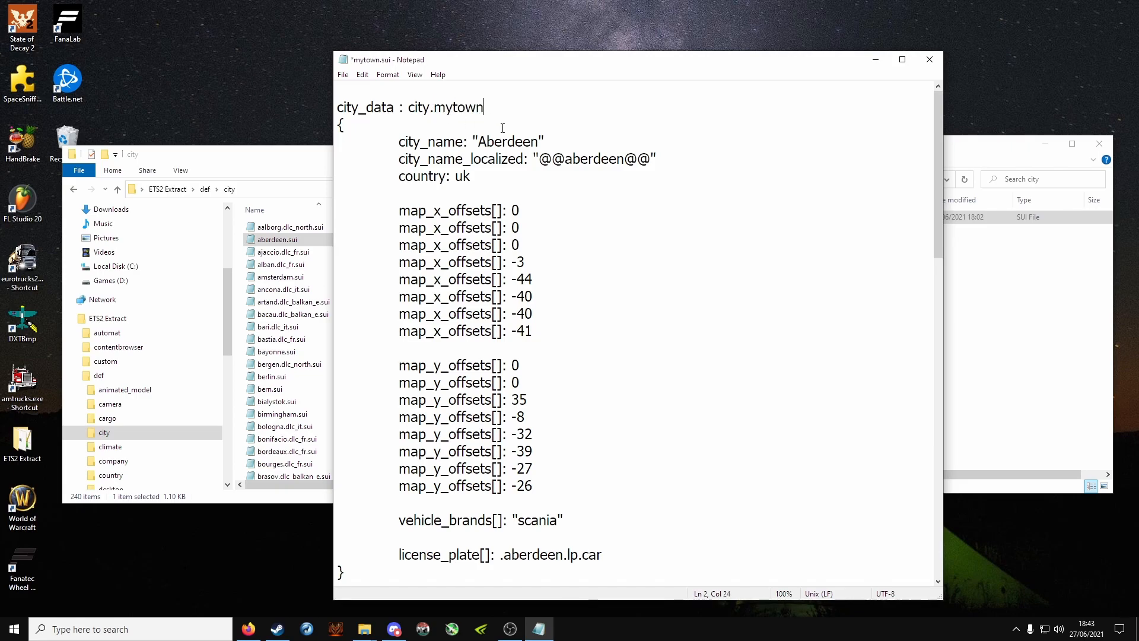
left_click_drag(538, 142, 481, 144)
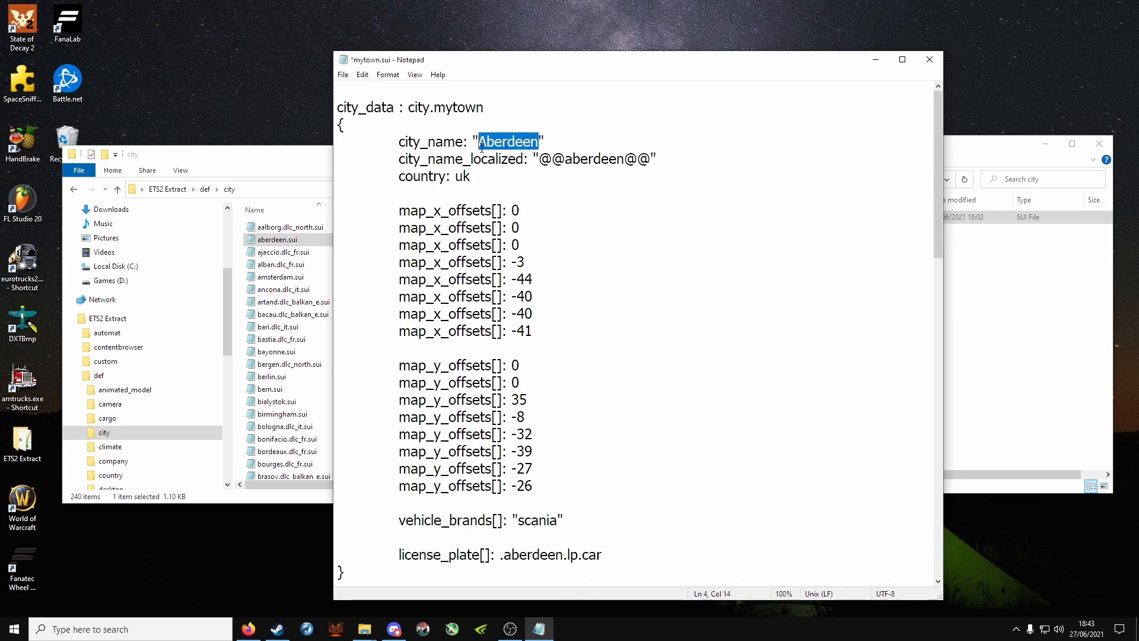
type("Mytown")
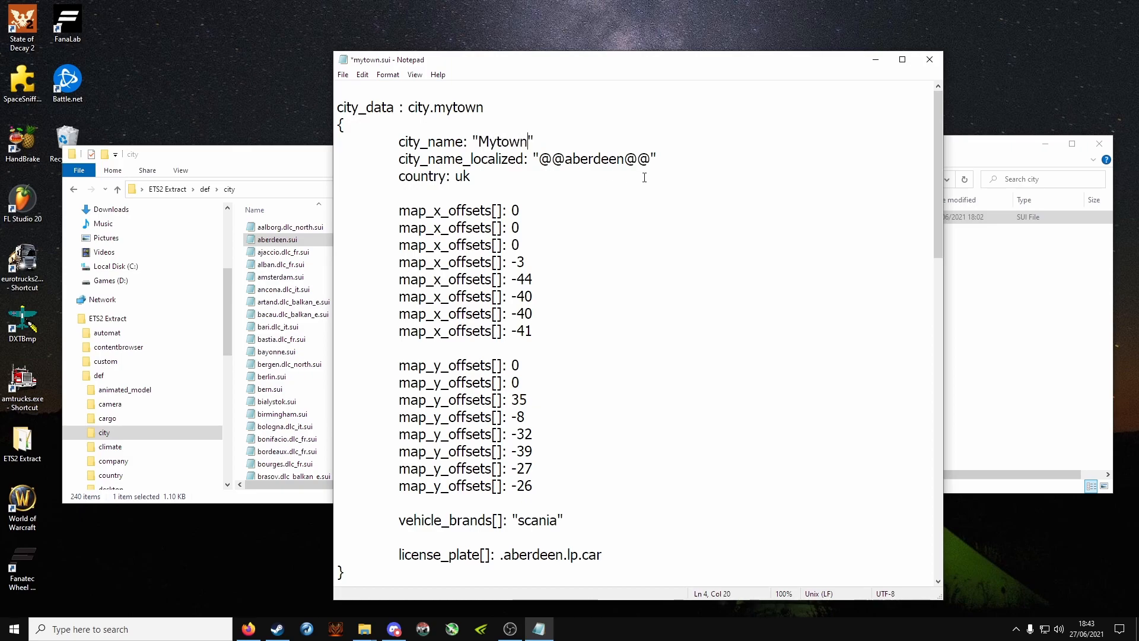
left_click_drag(566, 165, 623, 163)
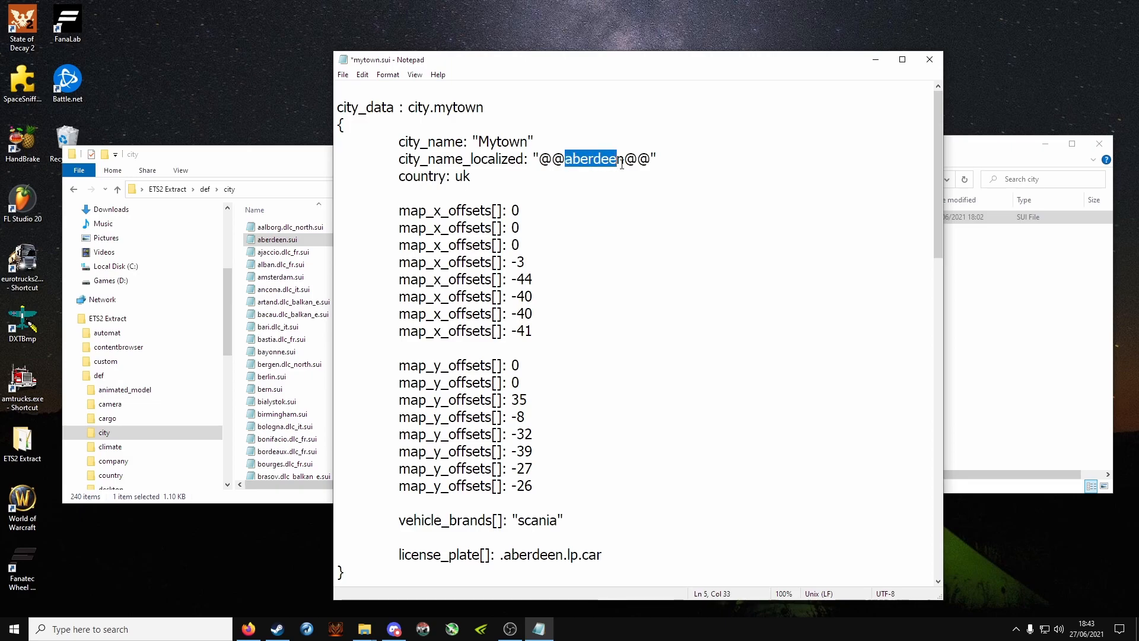
type("mytown")
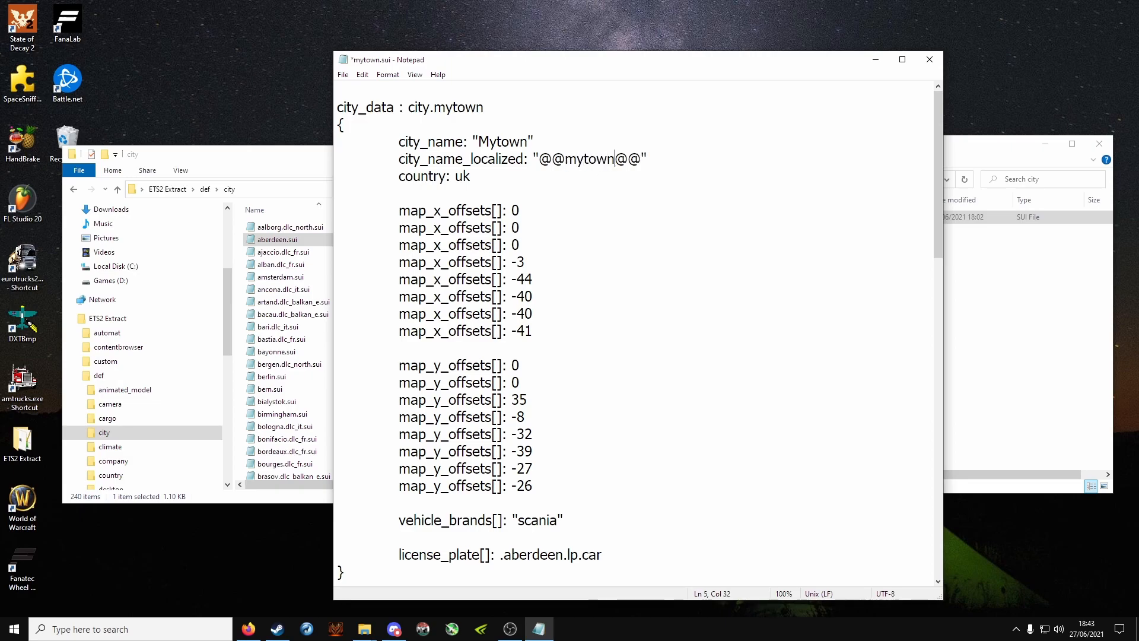
- Set the country in mytown.sui to fakeland, then save and close the file
left_click(471, 179)
key("BackSpace")
key("BackSpace")
type("fakeland")
scroll(494, 296, "down", 2)
scroll(493, 415, "down", 3)
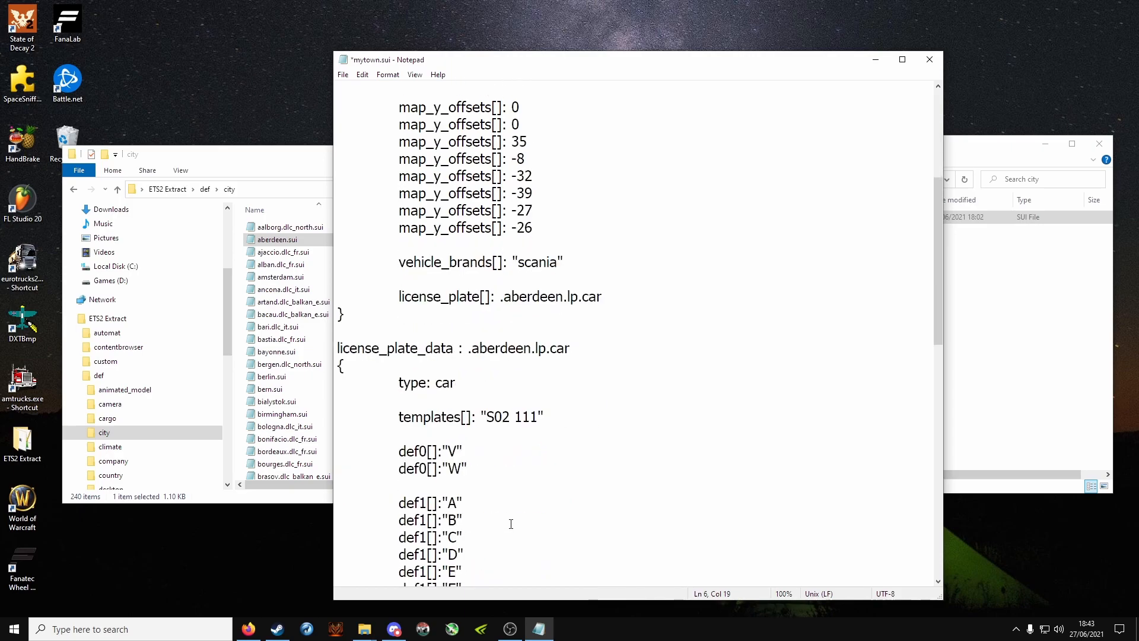
scroll(494, 463, "up", 2)
scroll(493, 464, "up", 3)
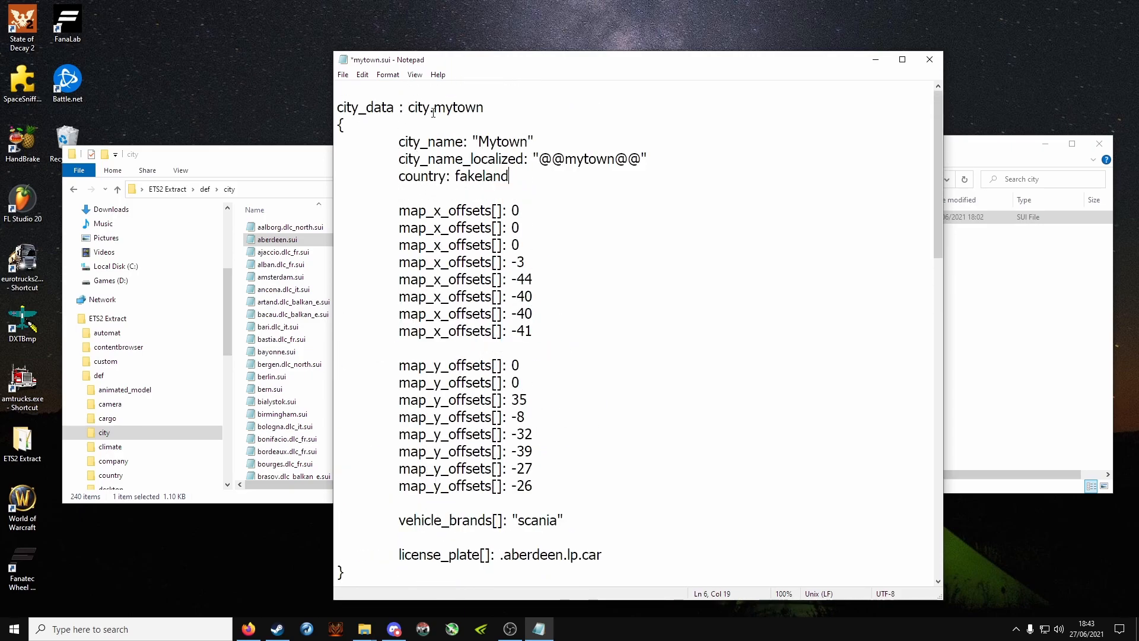
left_click(343, 75)
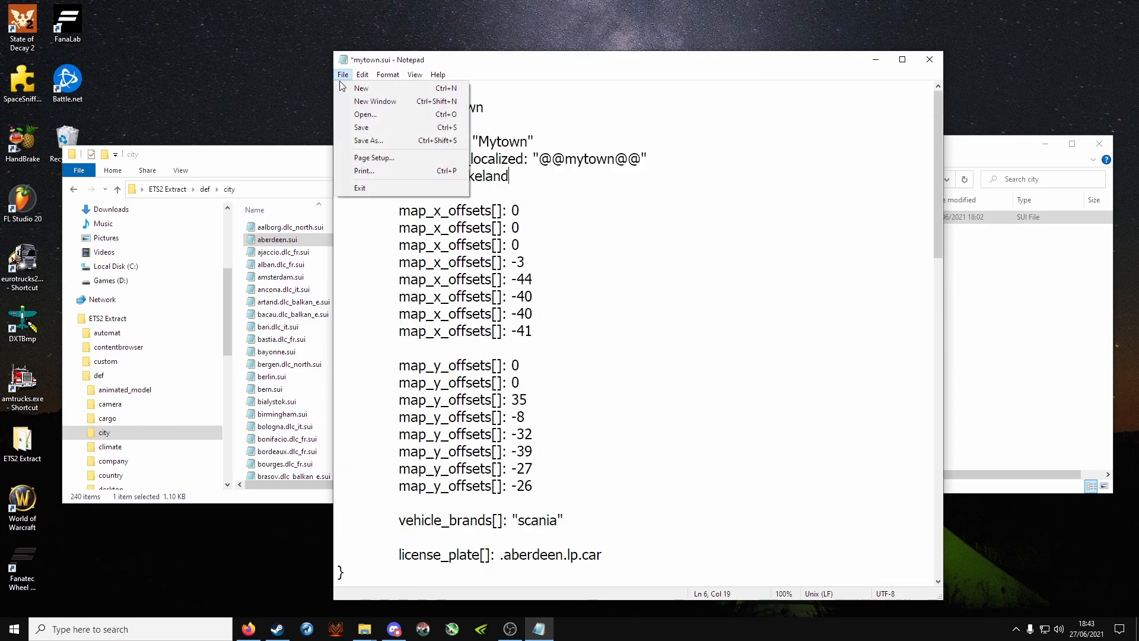
left_click(369, 128)
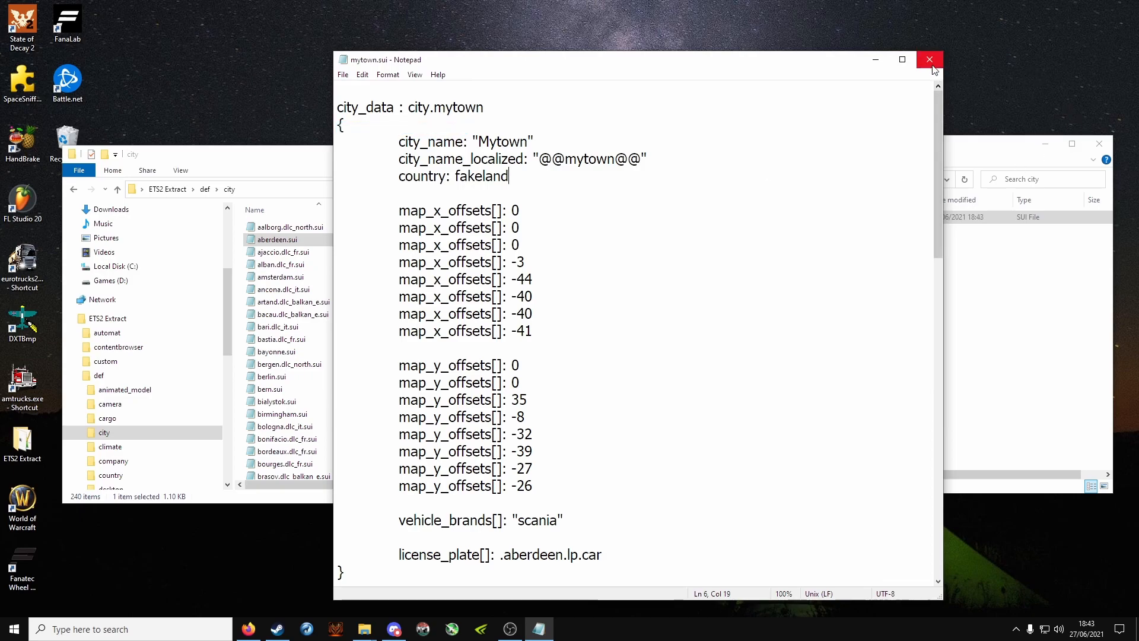
left_click(930, 59)
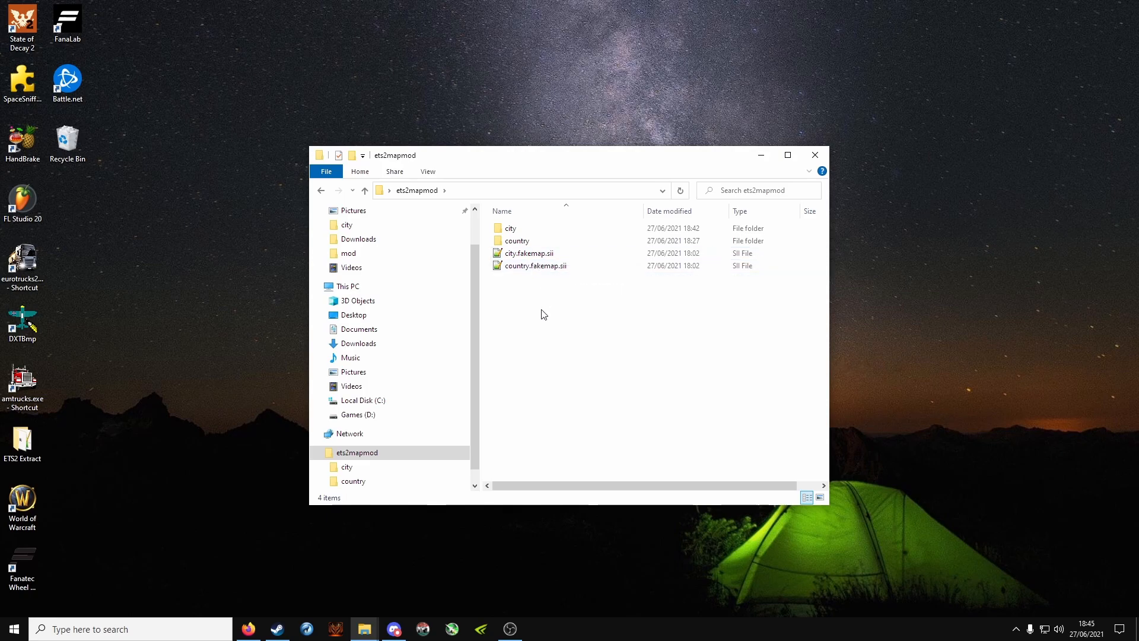
- Open city.fakemap.sii and delete every city include line except the aberdeen one, keeping the closing brace
double_click(566, 257)
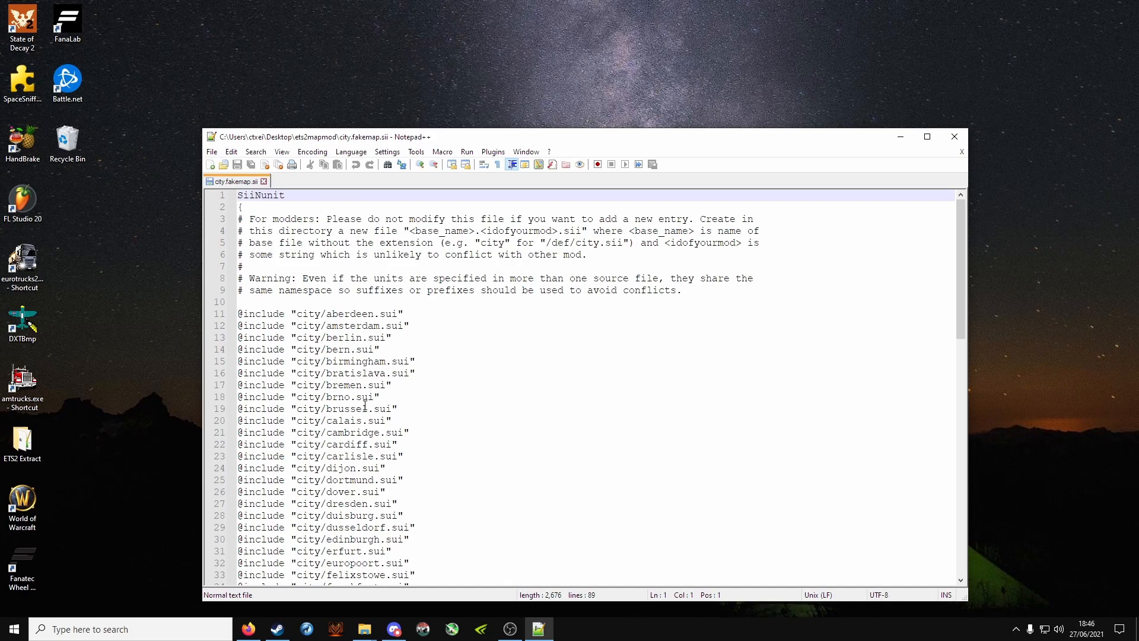
scroll(365, 406, "down", 19)
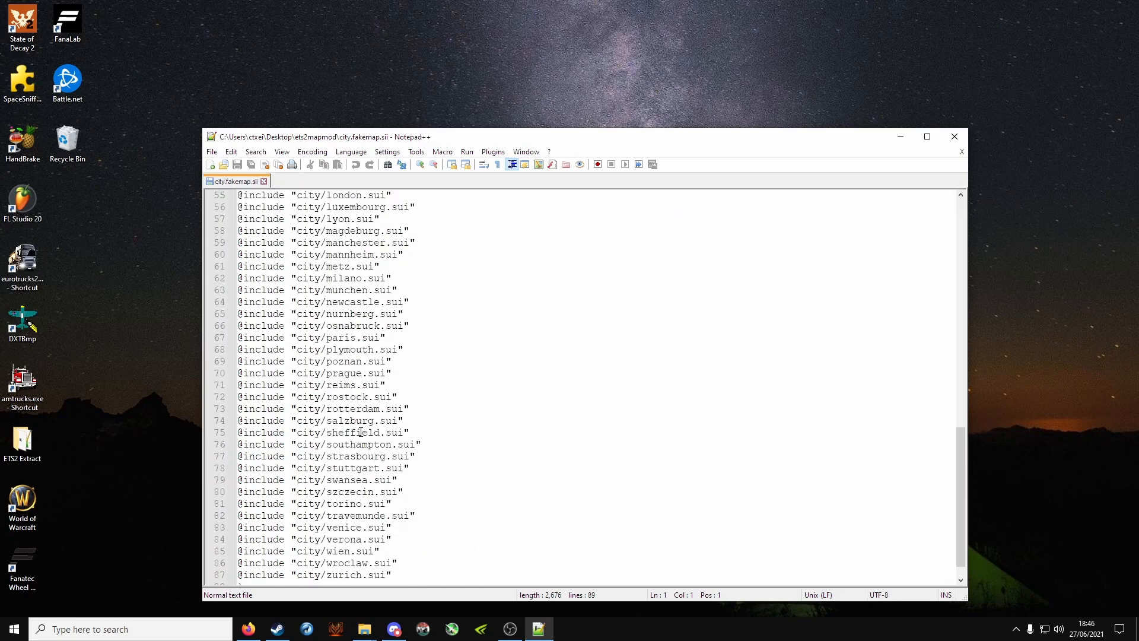
left_click_drag(405, 566, 240, 507)
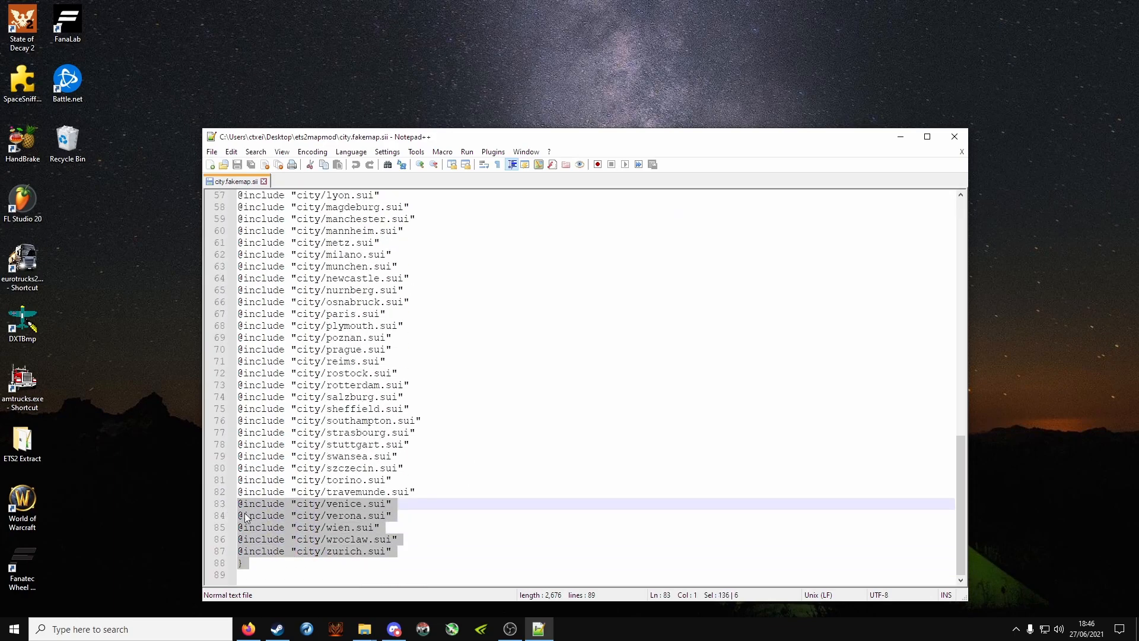
left_click(243, 514)
left_click(401, 553)
left_click_drag(401, 553, 226, 326)
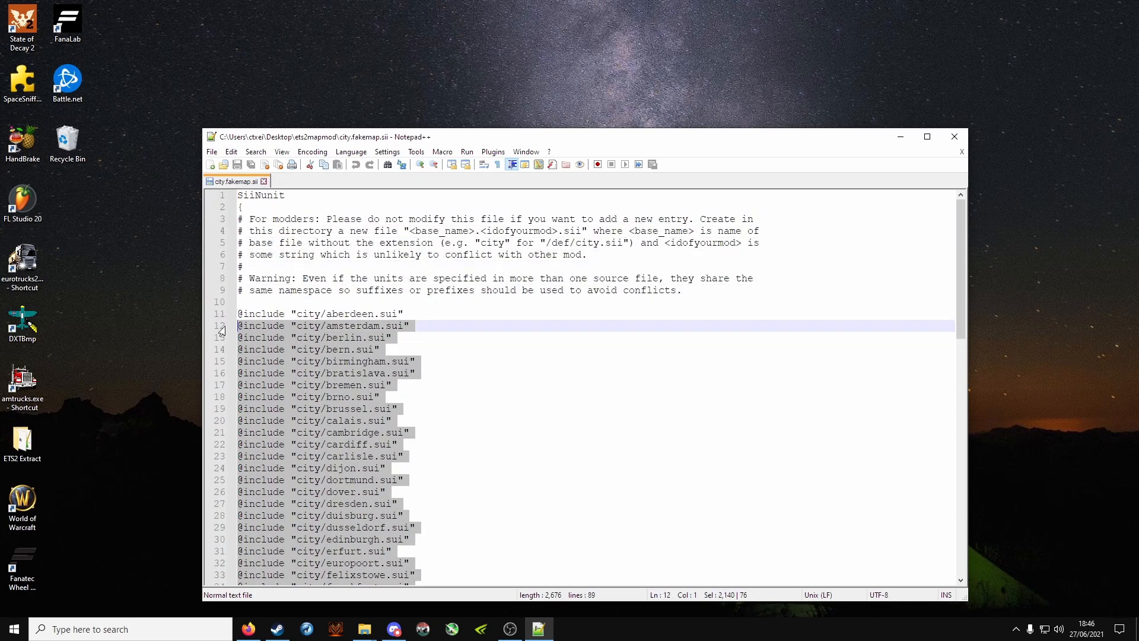
key("Delete")
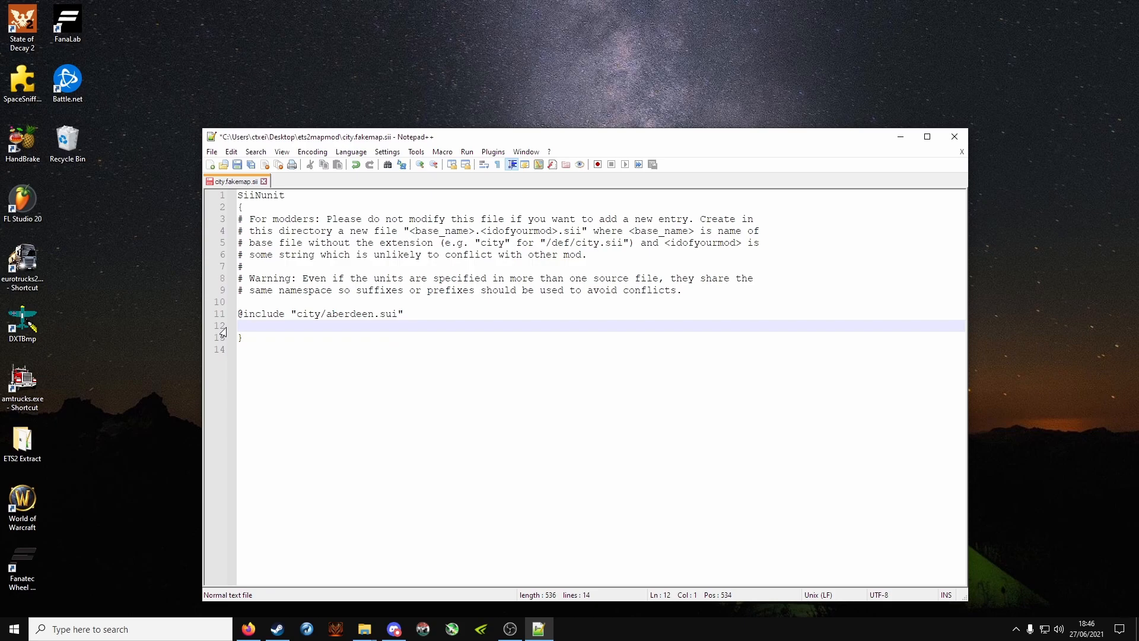
key("BackSpace")
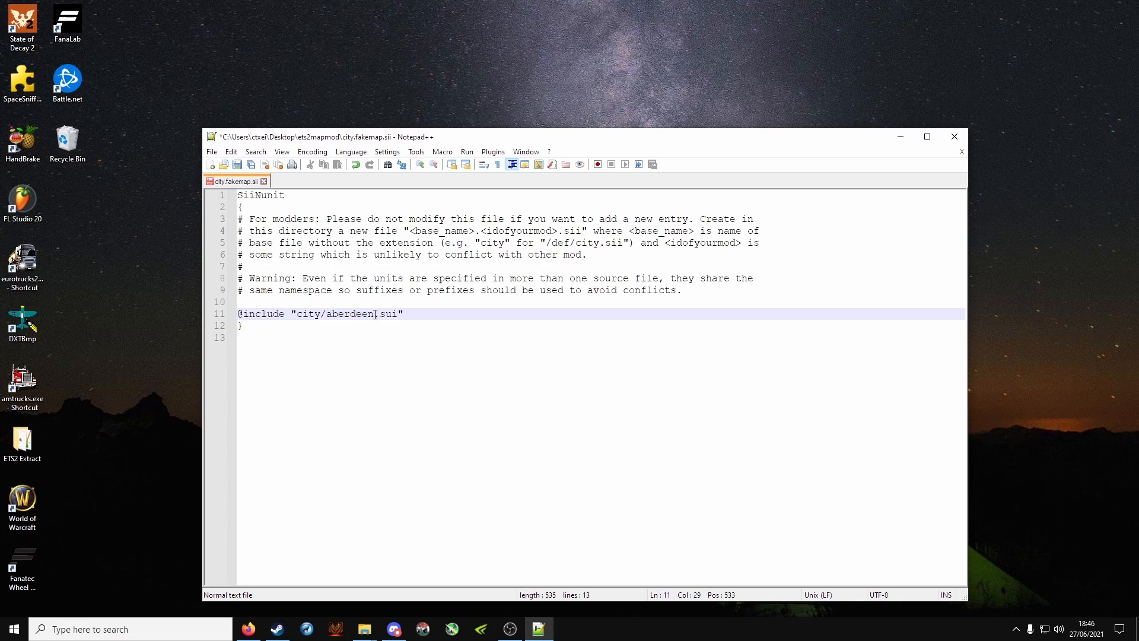
- Change the remaining include line in city.fakemap.sii to "city/mytown.sui" and save the file
key("BackSpace")
key("BackSpace")
key("BackSpace")
key("BackSpace")
key("BackSpace")
key("BackSpace")
key("BackSpace")
key("BackSpace")
type("mytown")
left_click(236, 165)
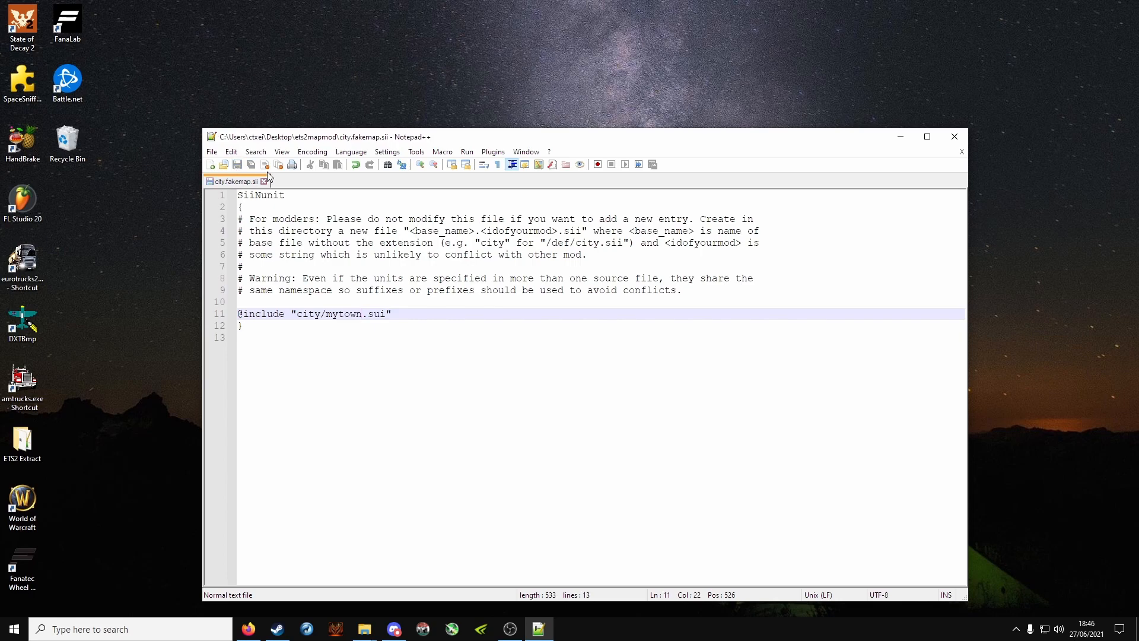
- Close city.fakemap.sii and exit the text editor to return to the ets2mapmod folder
left_click(279, 165)
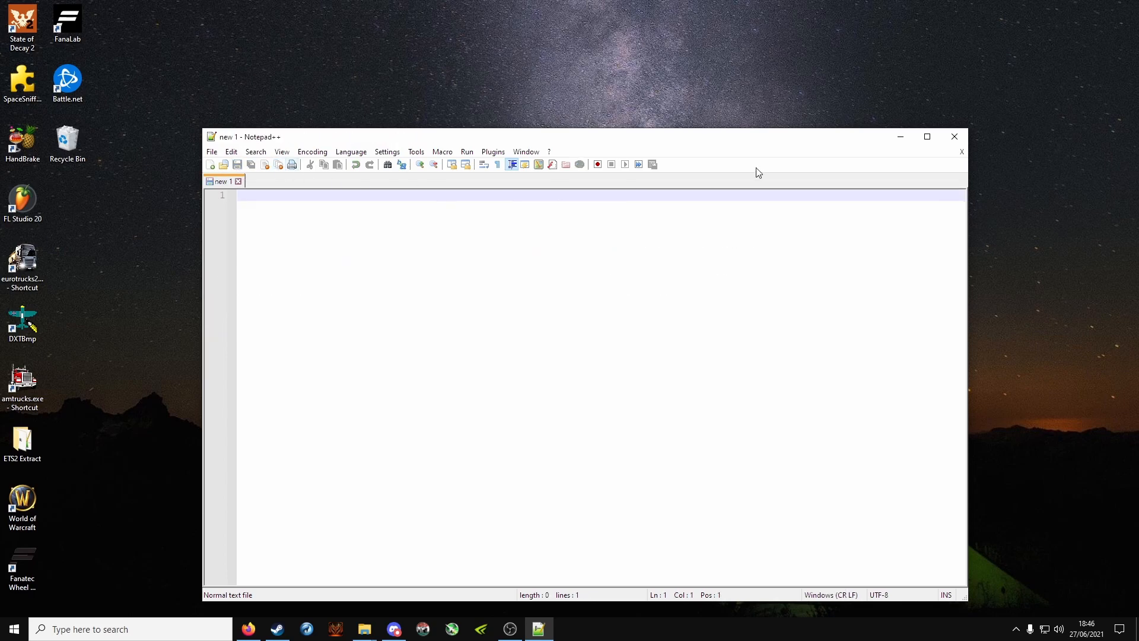
left_click(954, 137)
left_click(545, 317)
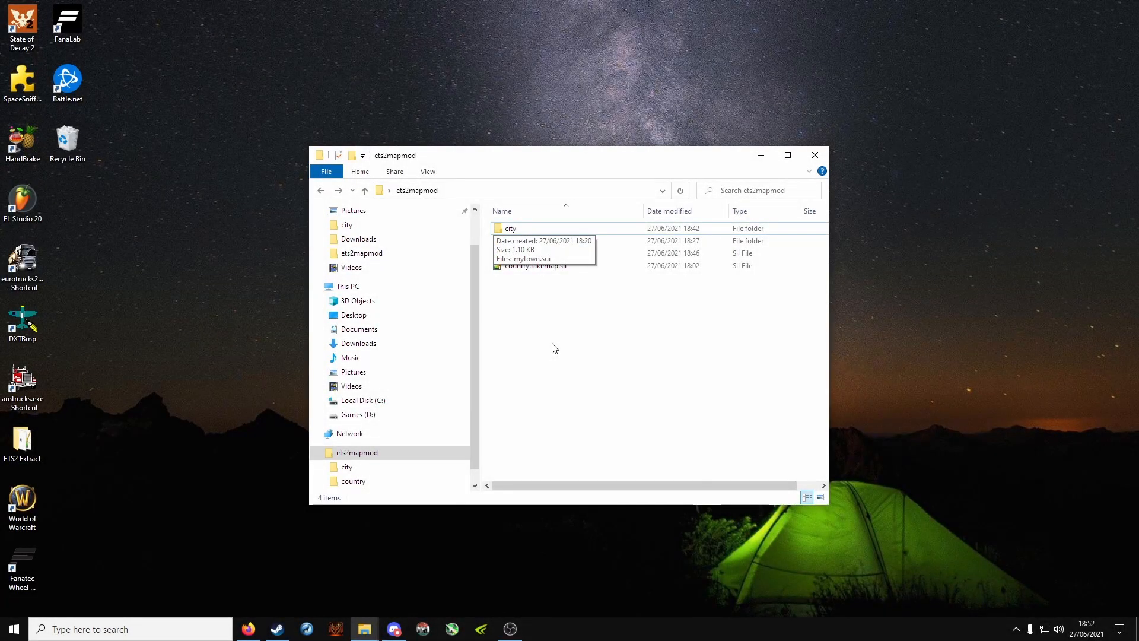
- Open country.fakemap.sii and delete every country include line except the austria one, keeping the closing brace
double_click(537, 266)
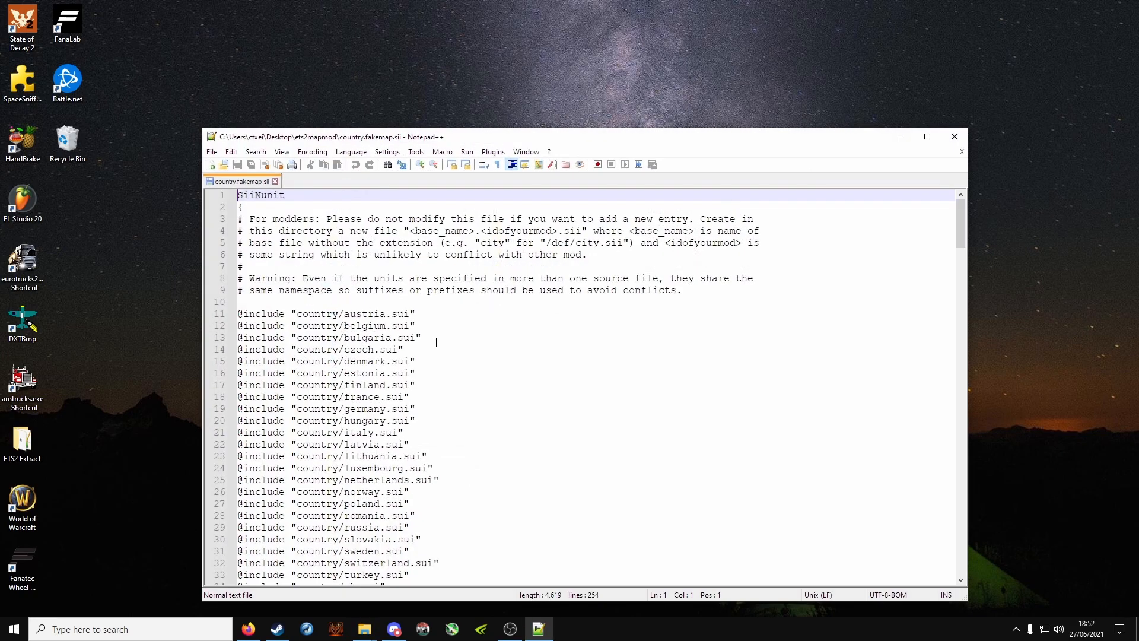
scroll(437, 338, "down", 5)
scroll(424, 420, "down", 2)
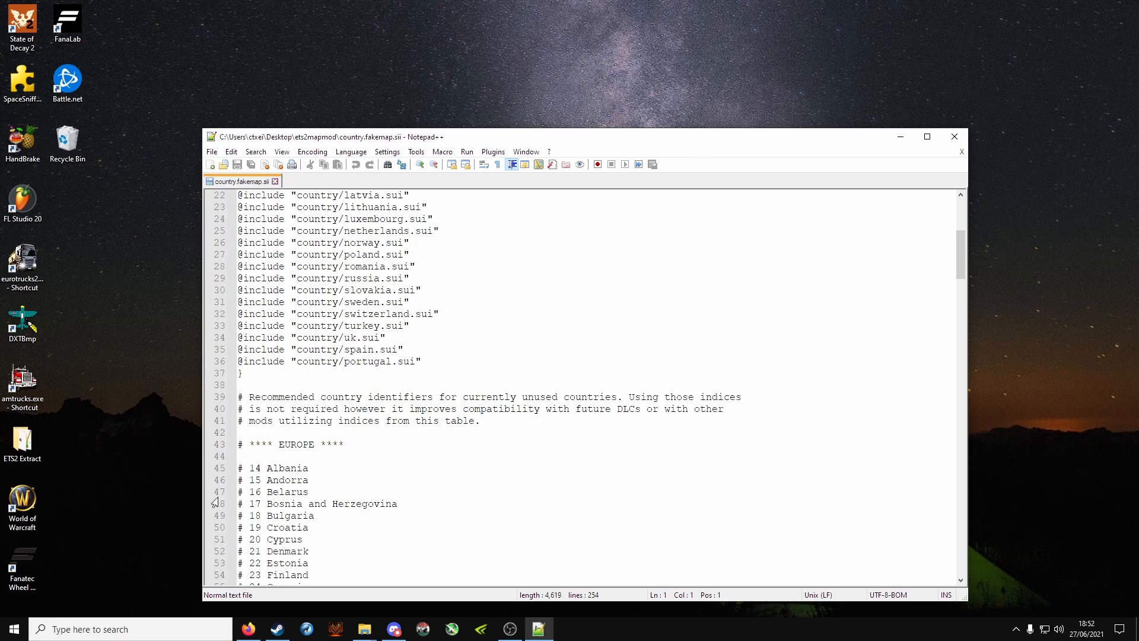
scroll(332, 451, "down", 3)
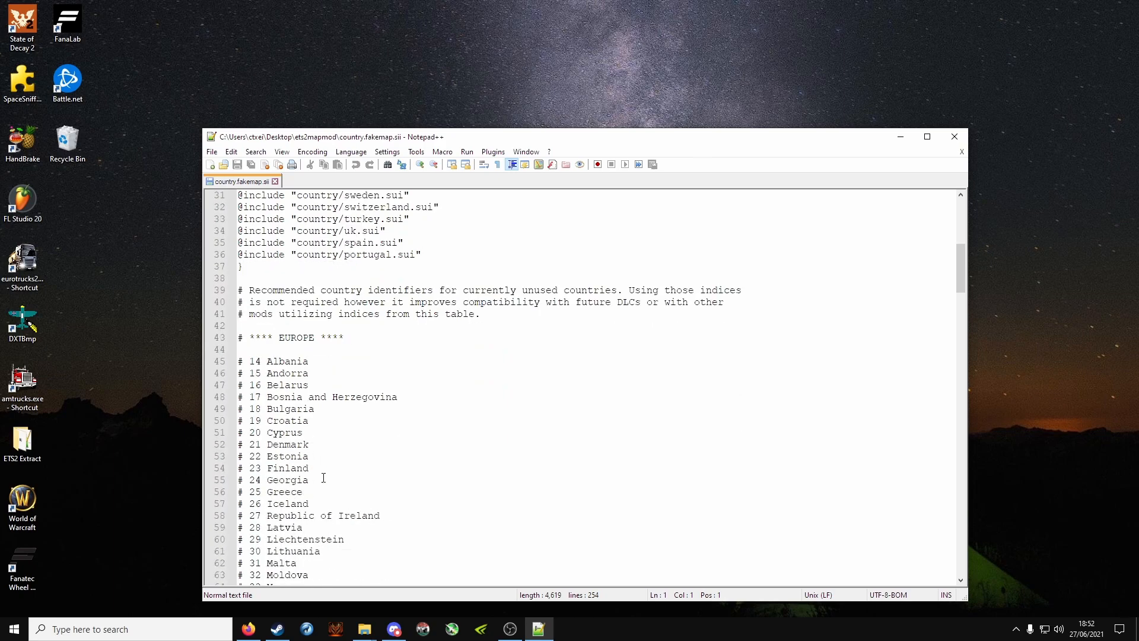
scroll(318, 485, "down", 3)
scroll(385, 411, "up", 10)
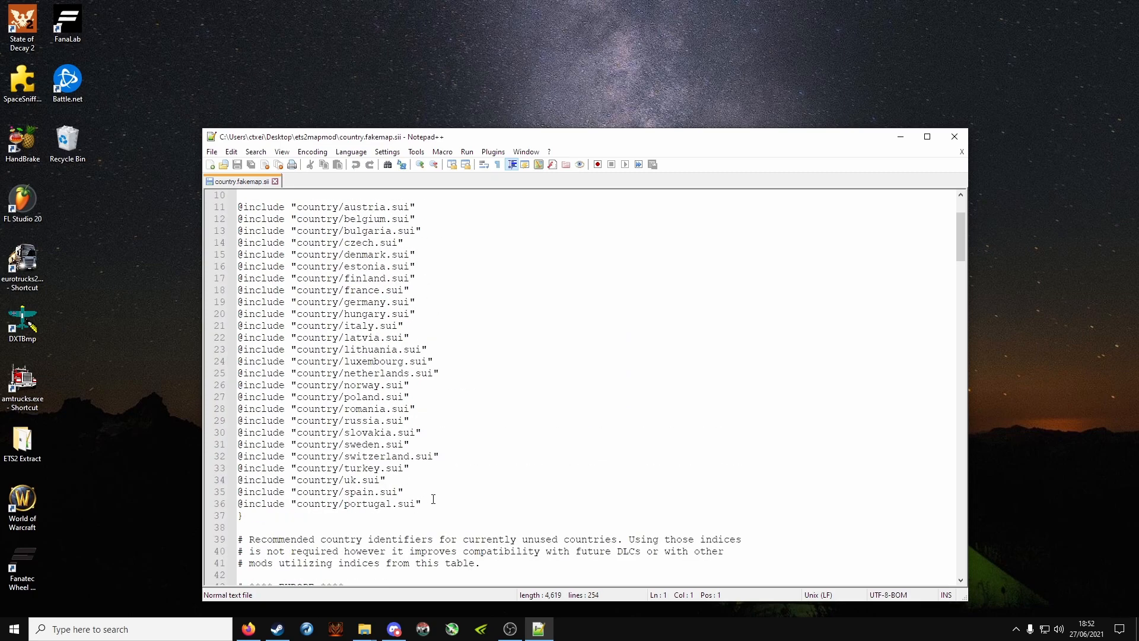
left_click_drag(423, 504, 221, 328)
key("Delete")
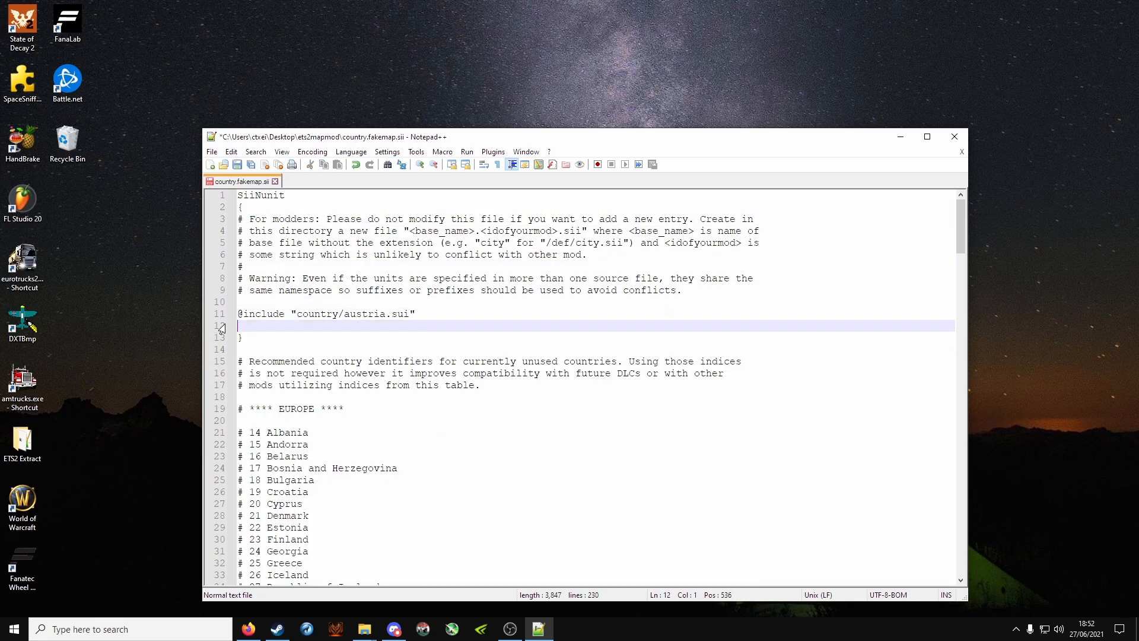
key("BackSpace")
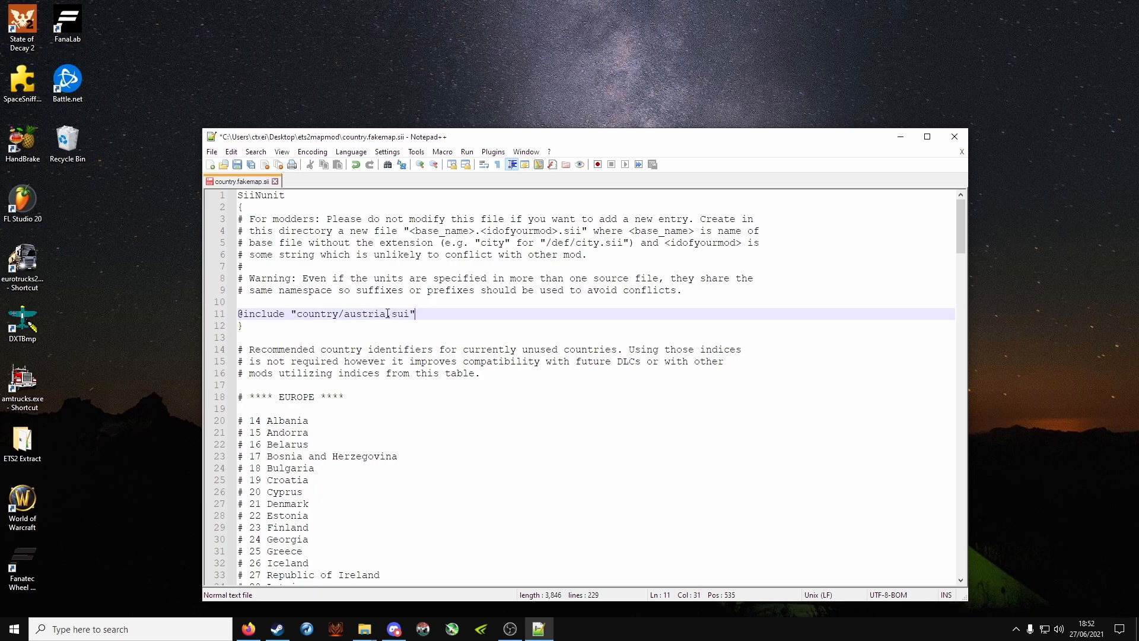
- Change the remaining include line in country.fakemap.sii to "country/fakeland.sui", then save and close the file
key("BackSpace")
key("BackSpace")
key("BackSpace")
key("BackSpace")
key("BackSpace")
key("BackSpace")
key("BackSpace")
type("fakeland")
left_click(488, 324)
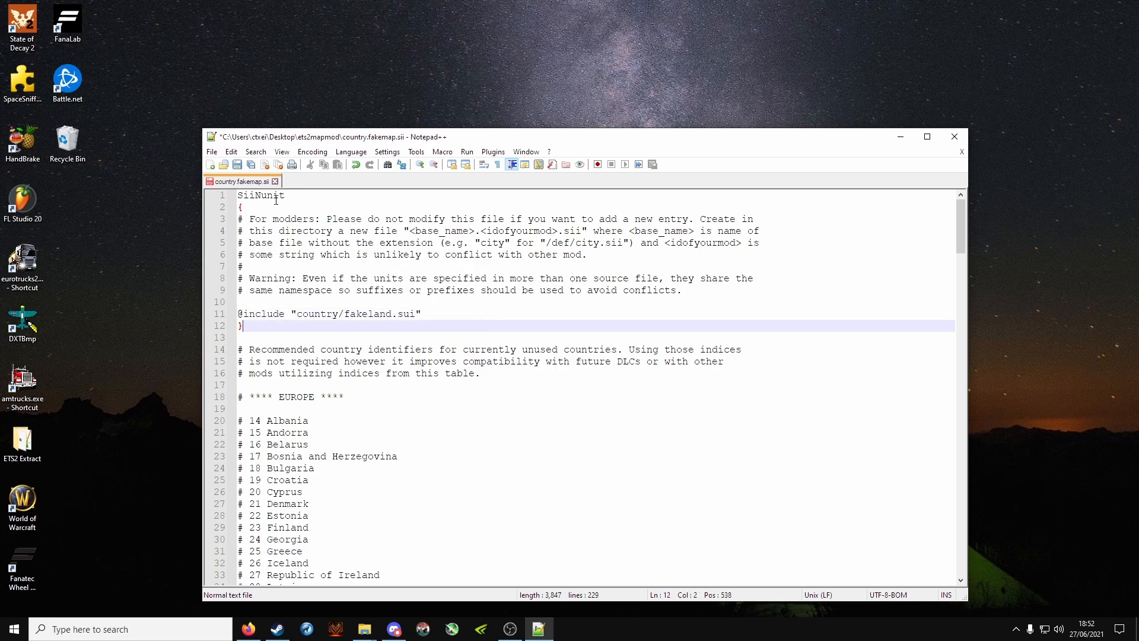
left_click(237, 165)
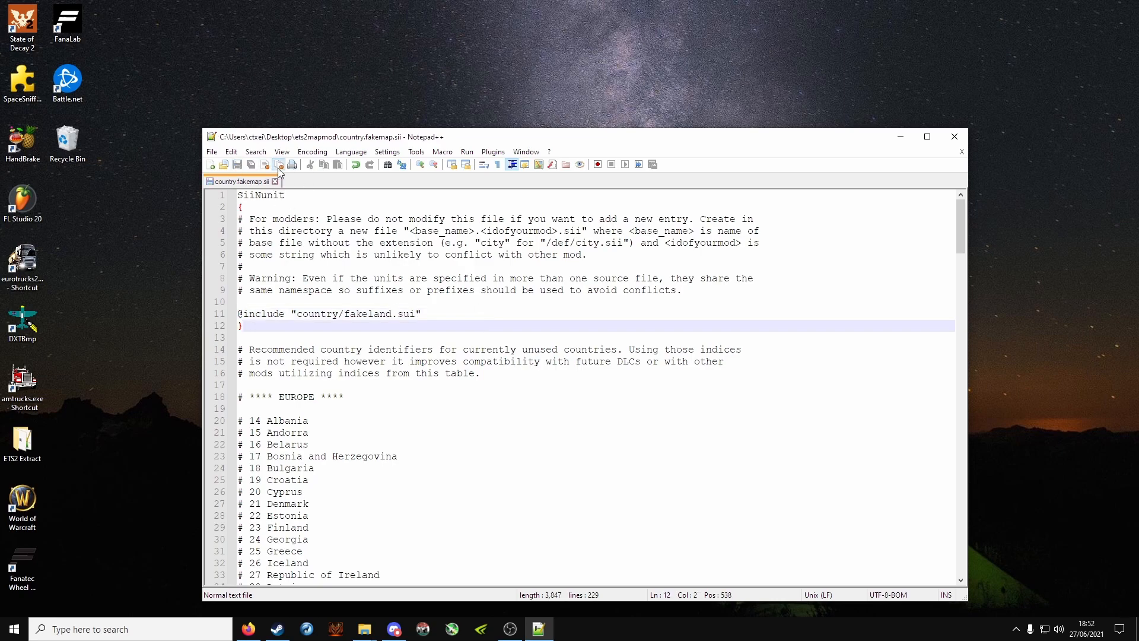
left_click(277, 169)
left_click(954, 136)
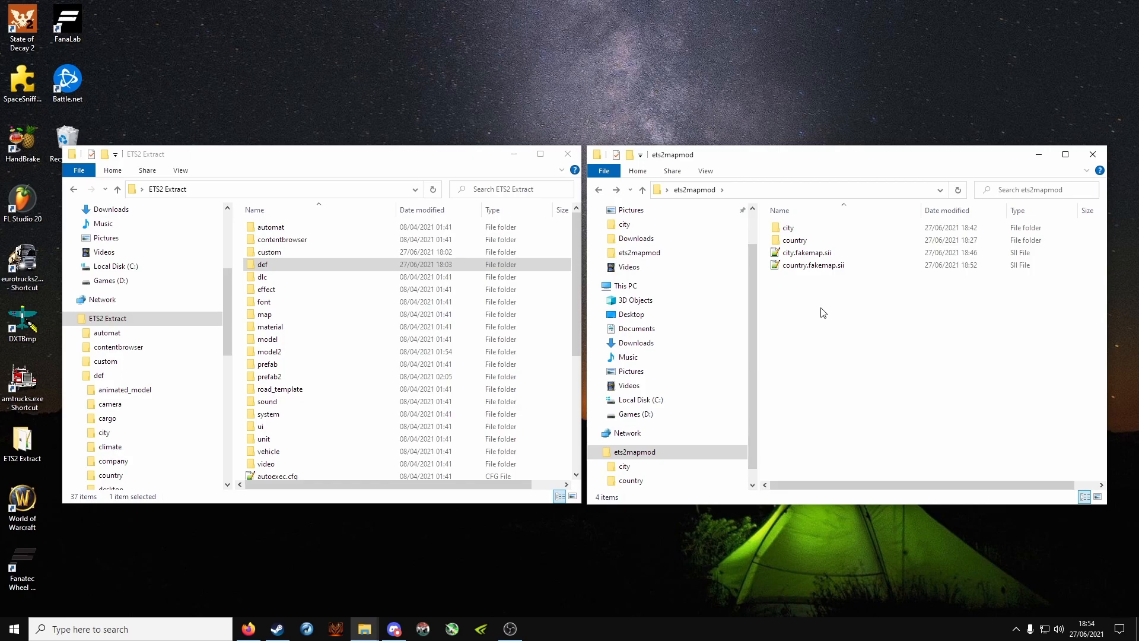
- Check the country folder in ets2mapmod, then open the def/country folder in ETS2 Extract
double_click(813, 241)
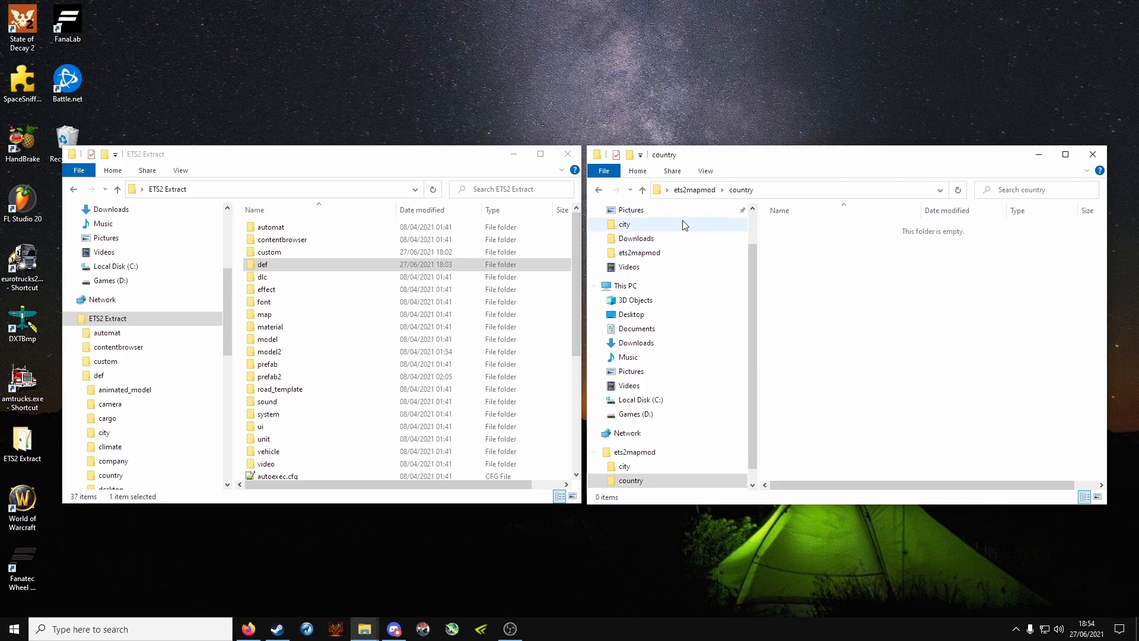
left_click(599, 190)
left_click(817, 294)
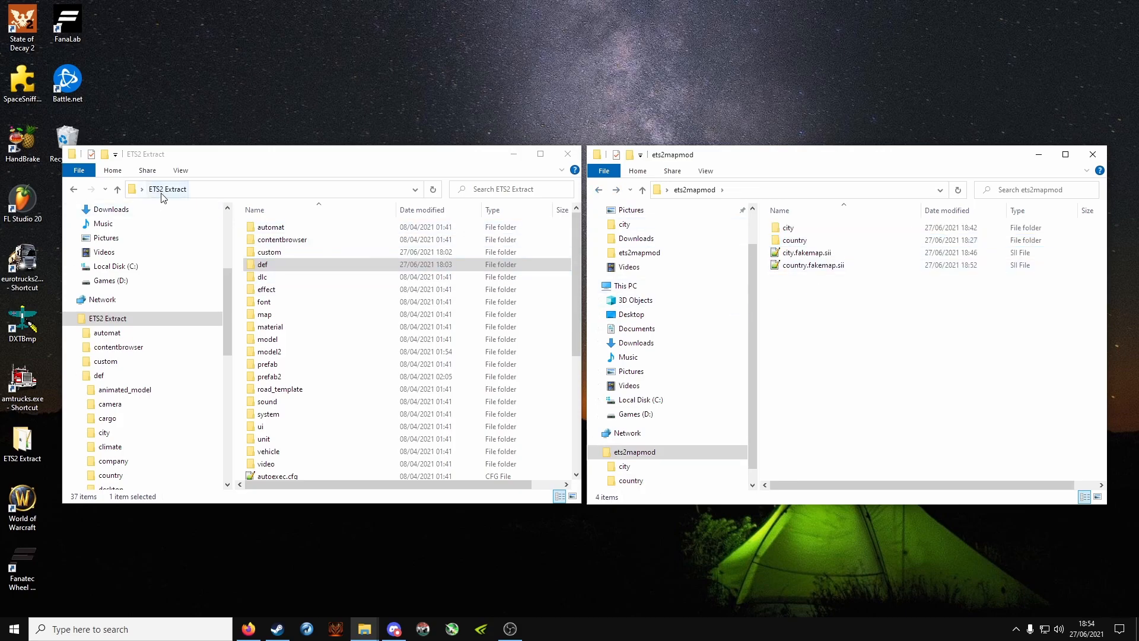
double_click(277, 270)
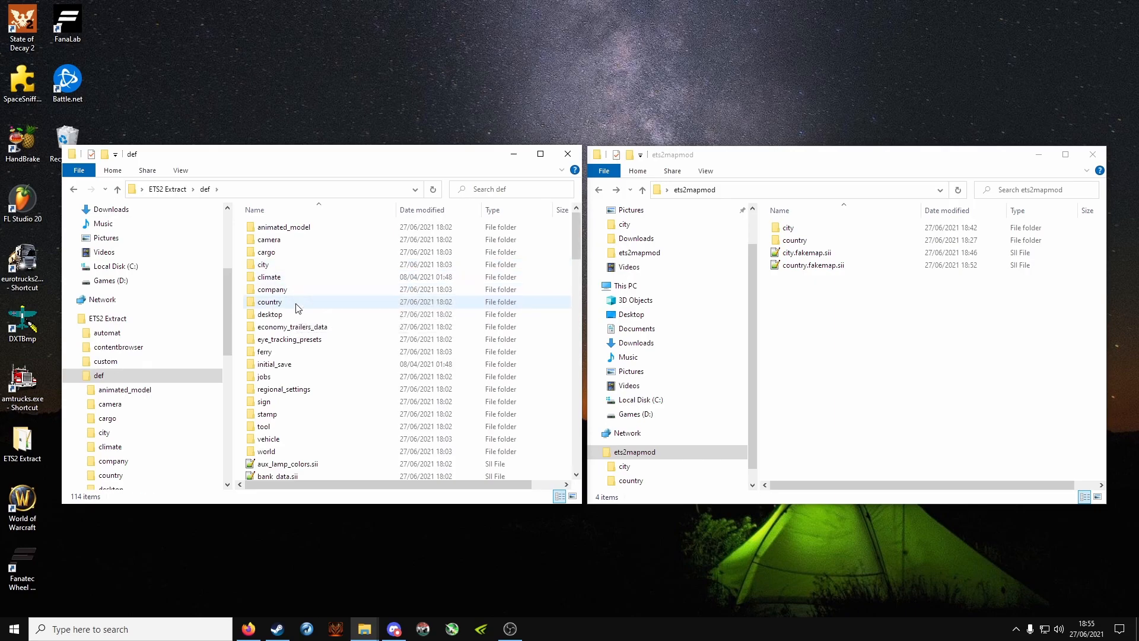
double_click(298, 307)
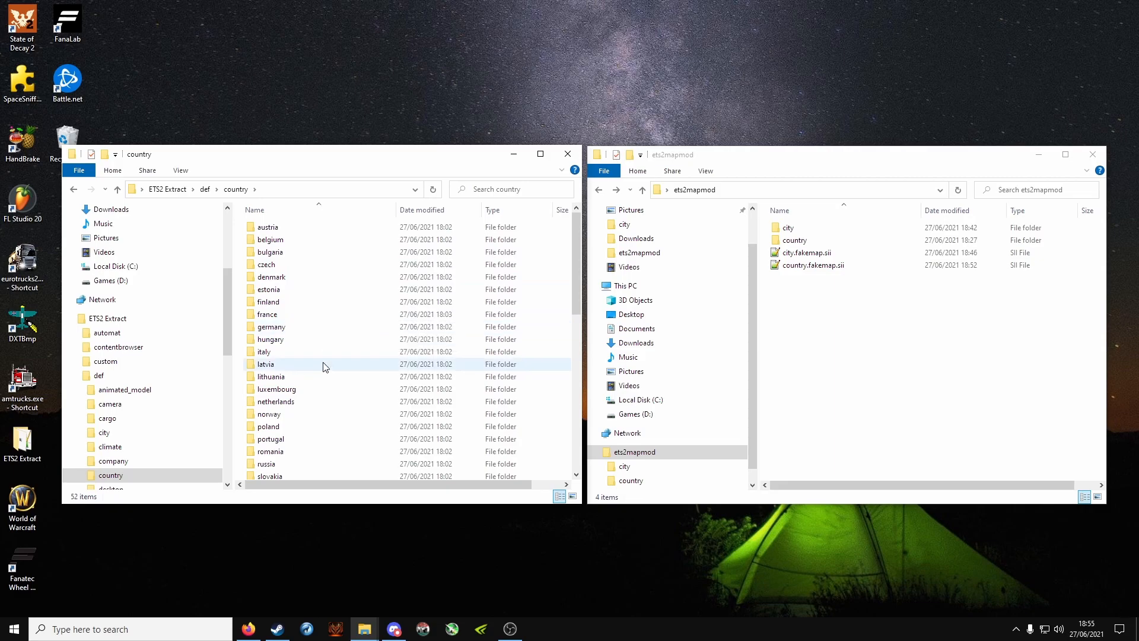
scroll(330, 355, "down", 6)
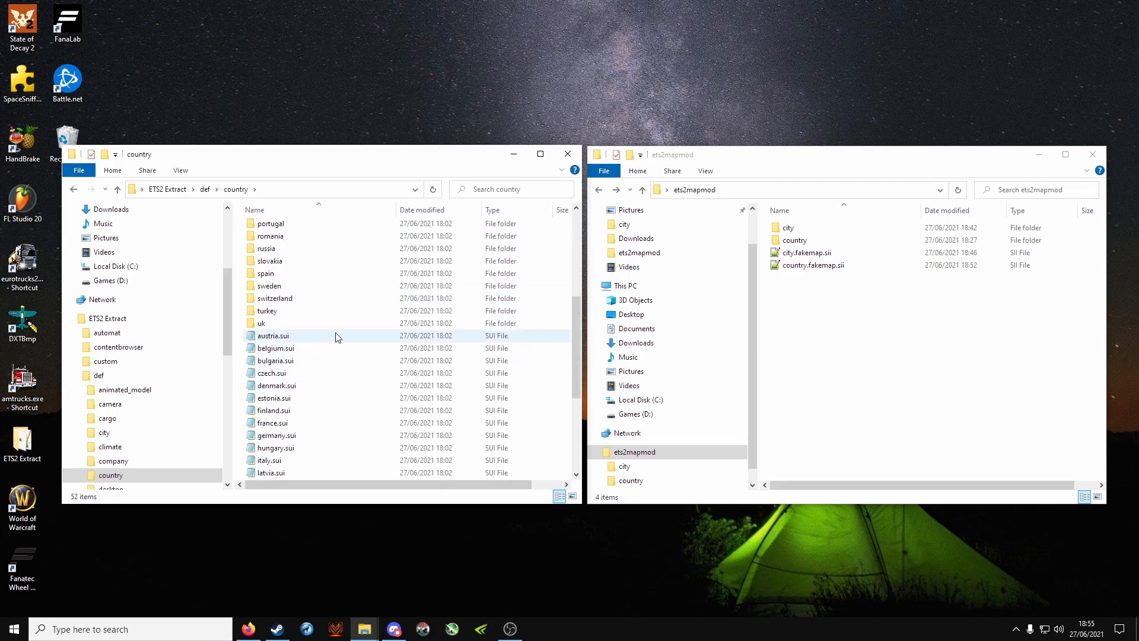
mouse_move(340, 298)
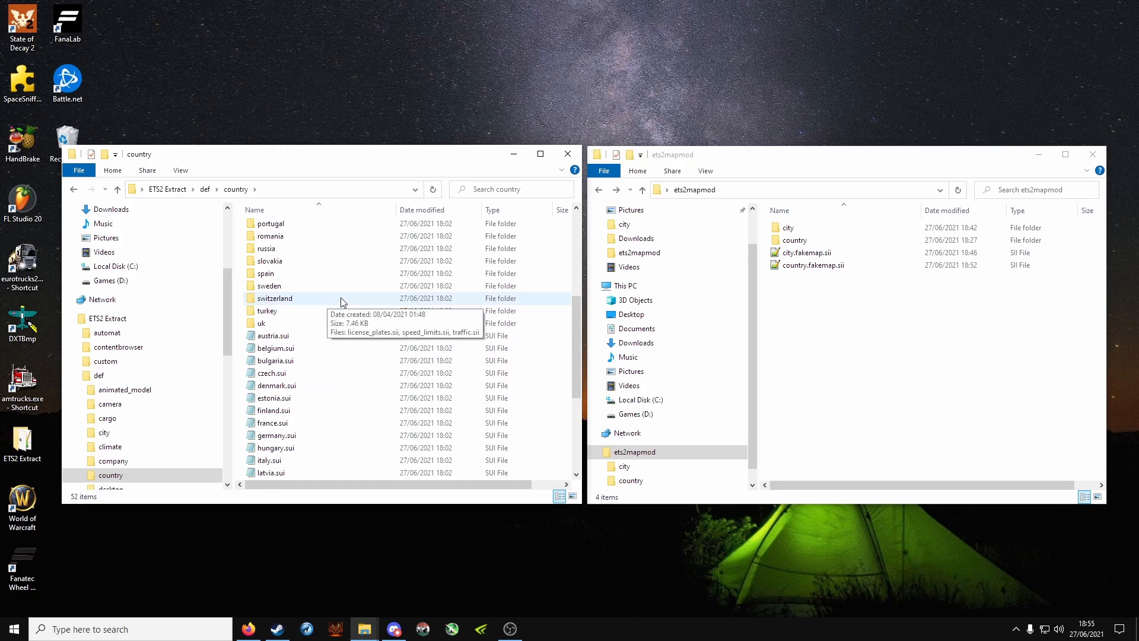
scroll(333, 297, "up", 6)
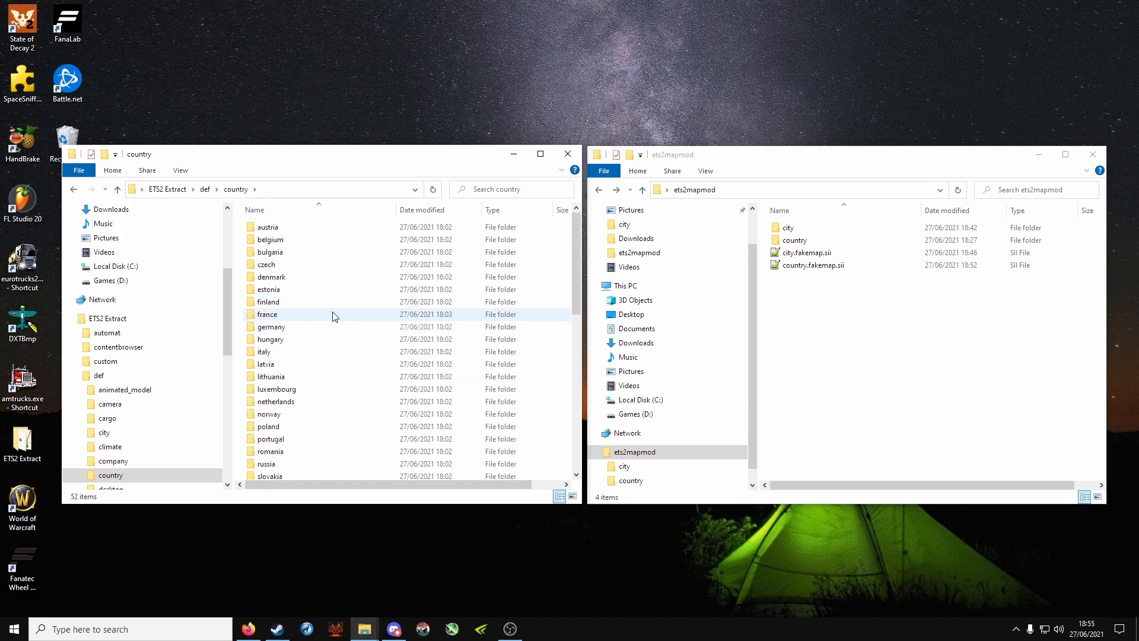
- Copy the austria folder and austria.sui from ETS2 Extract's def/country folder into the country folder of ets2mapmod
left_click(290, 234)
scroll(312, 364, "down", 6)
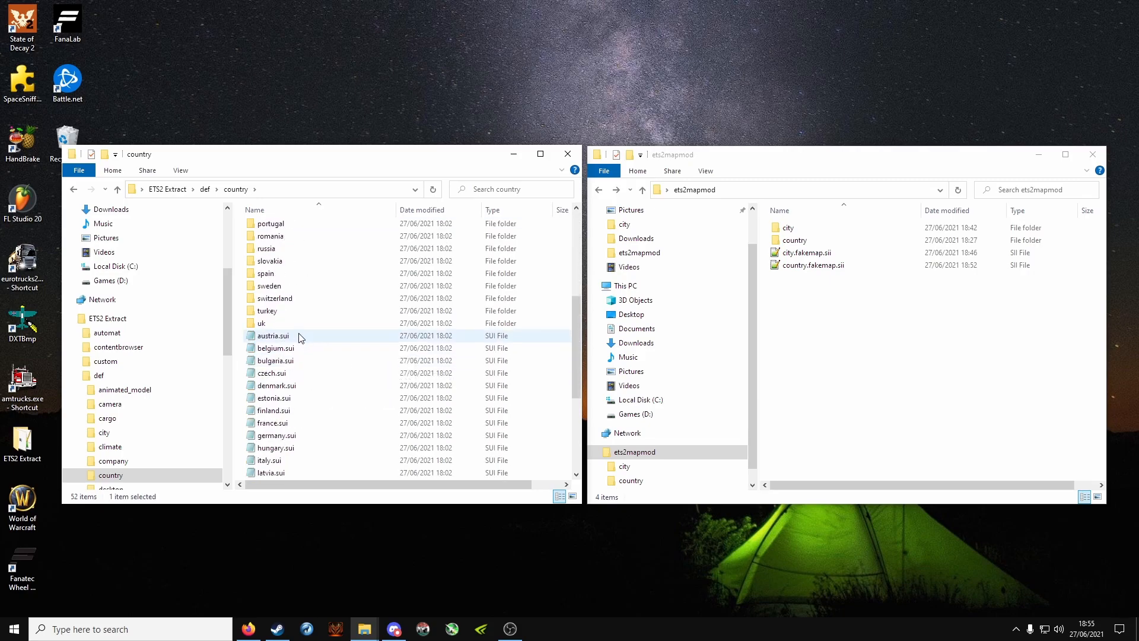
mouse_move(299, 337)
left_click(300, 337, "ctrl")
scroll(316, 343, "up", 6)
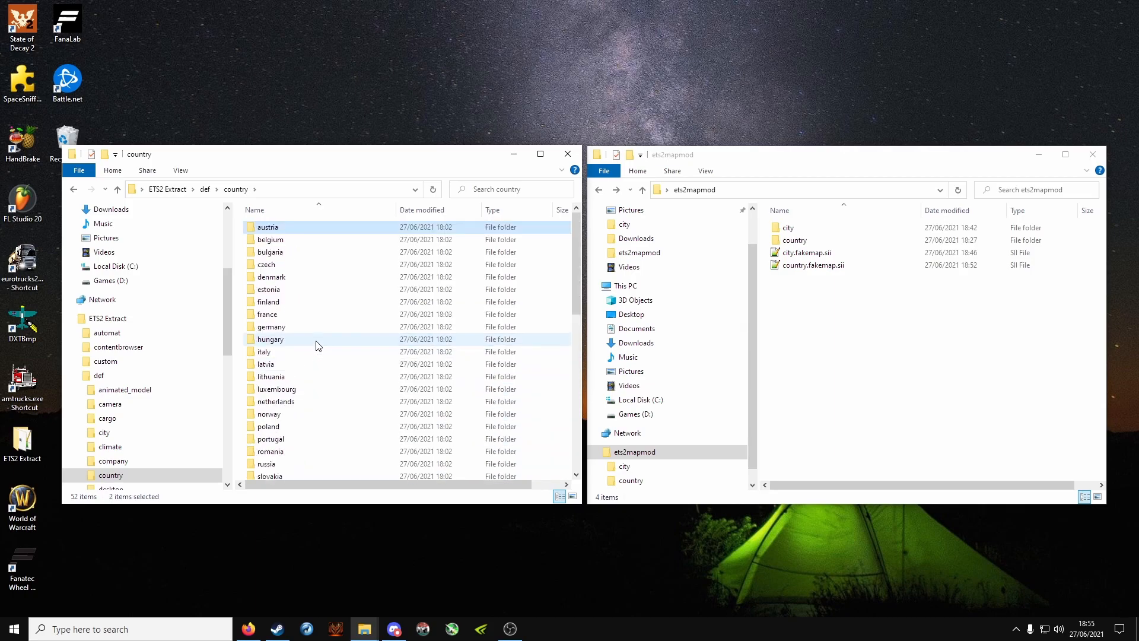
scroll(319, 346, "down", 3)
scroll(318, 345, "up", 3)
scroll(323, 351, "down", 4)
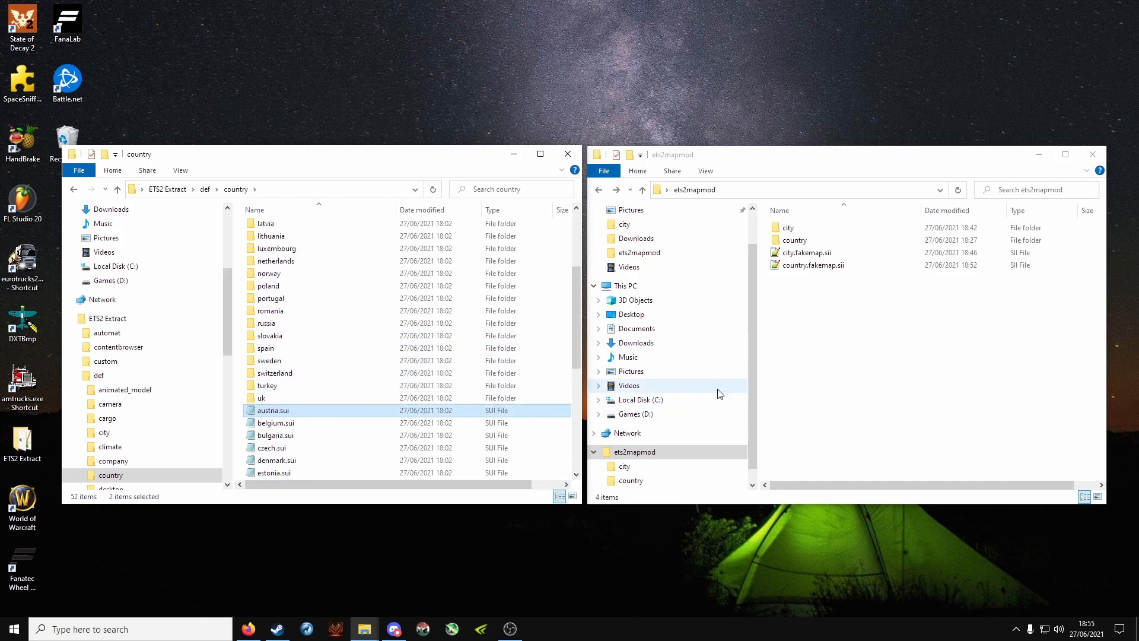
double_click(804, 240)
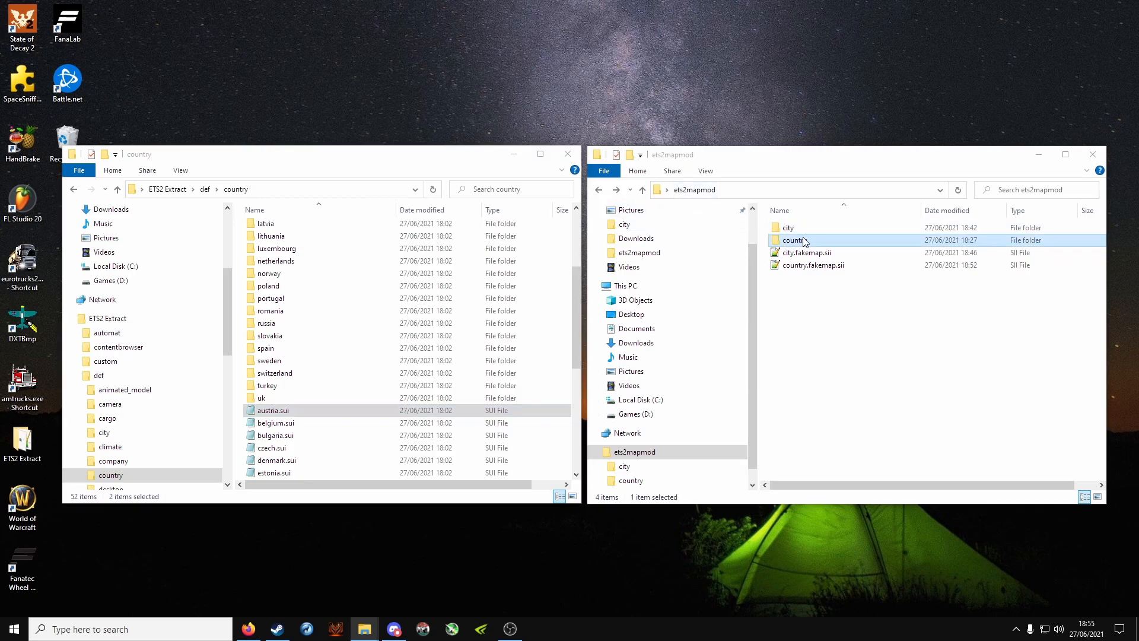
key("ctrl+v")
left_click(816, 299)
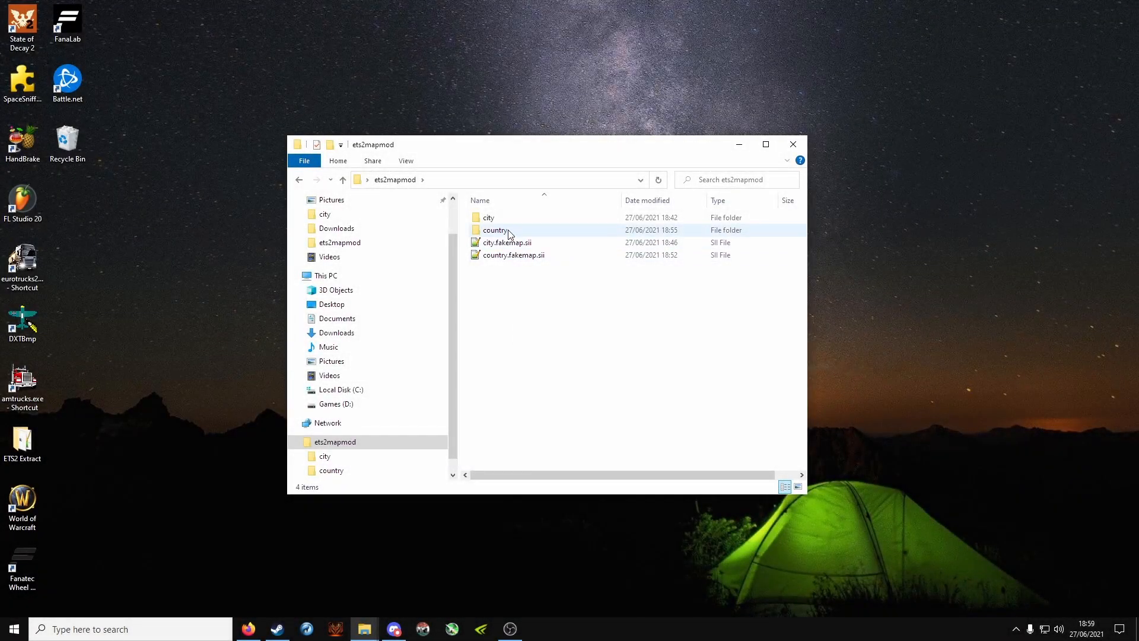
- Open austria.sui in the ets2mapmod country folder and set its country_data unit to country.data.fakeland
left_click(507, 230)
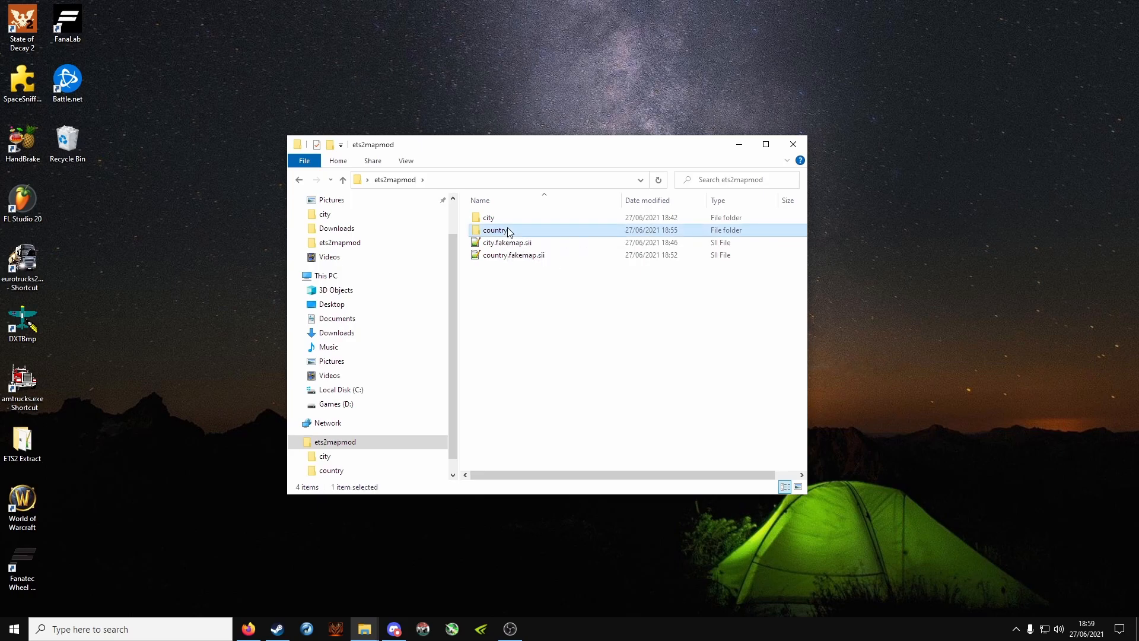
double_click(509, 231)
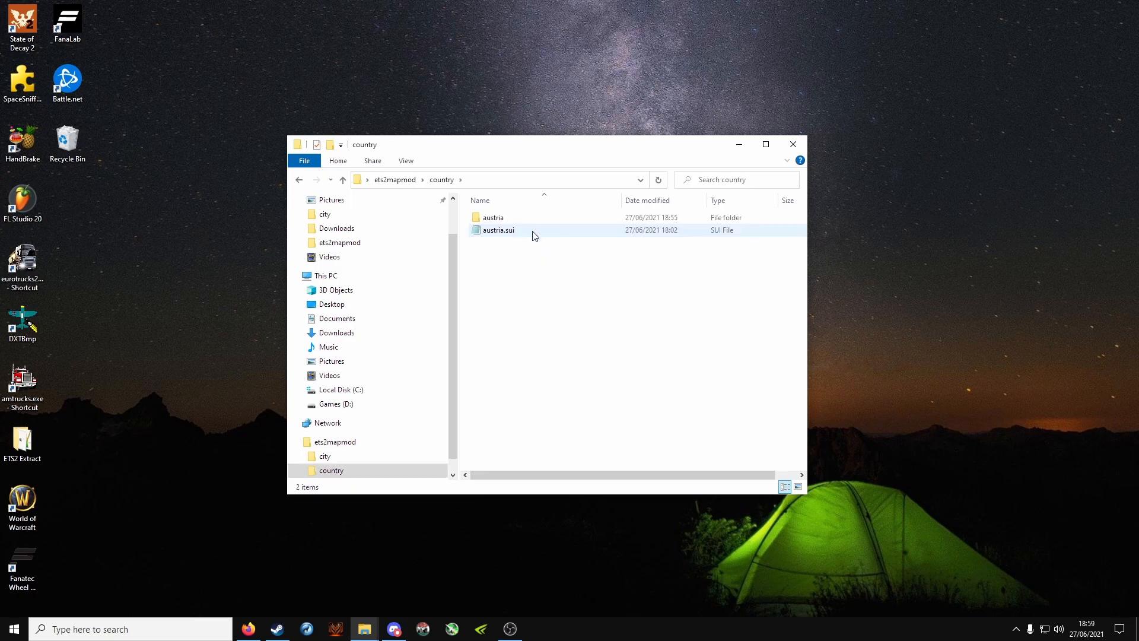
double_click(534, 232)
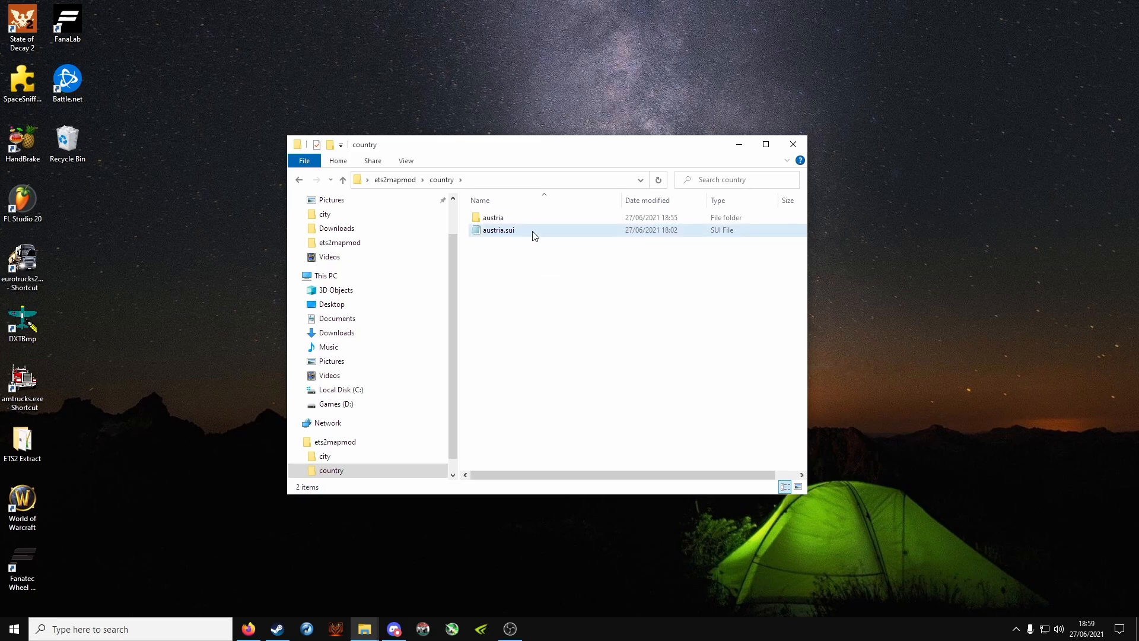
left_click_drag(515, 68, 490, 62)
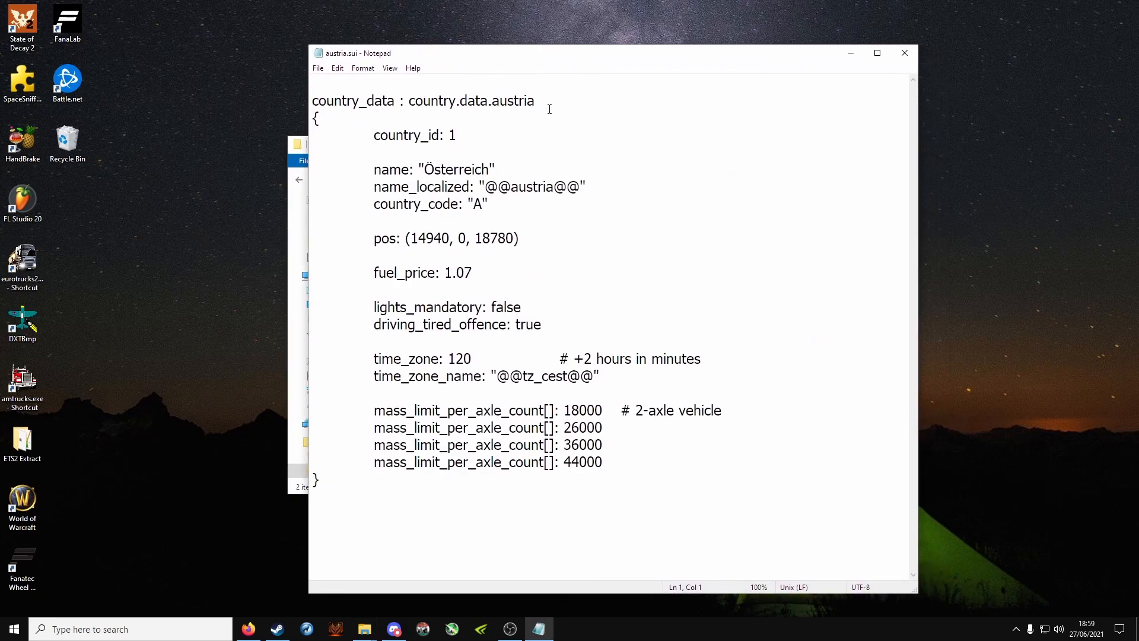
key("BackSpace")
key("BackSpace")
key("BackSpace")
key("BackSpace")
key("BackSpace")
key("BackSpace")
key("BackSpace")
type("FAK")
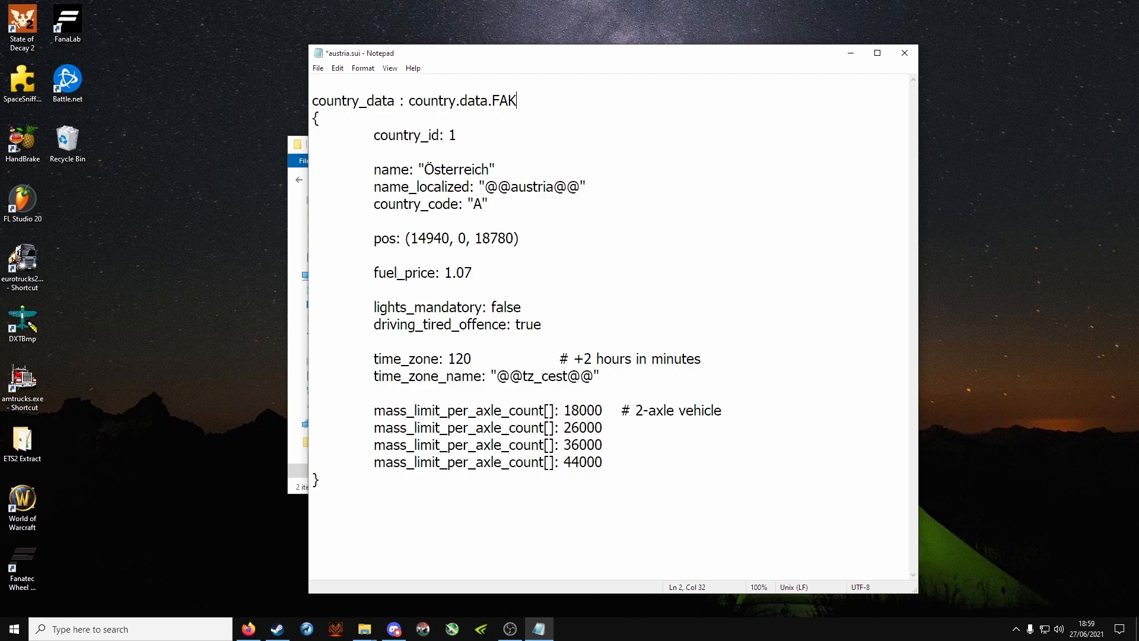
key("BackSpace")
key("BackSpace")
key("BackSpace")
type("fakeland")
key("BackSpace")
type("203")
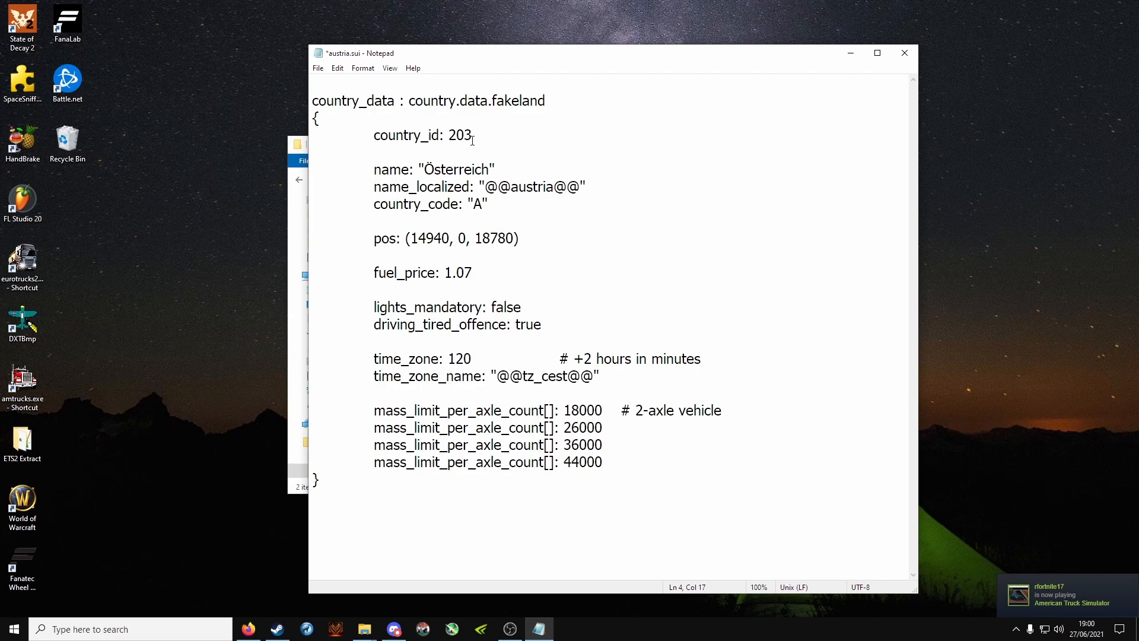
left_click_drag(490, 170, 427, 169)
type("Fake")
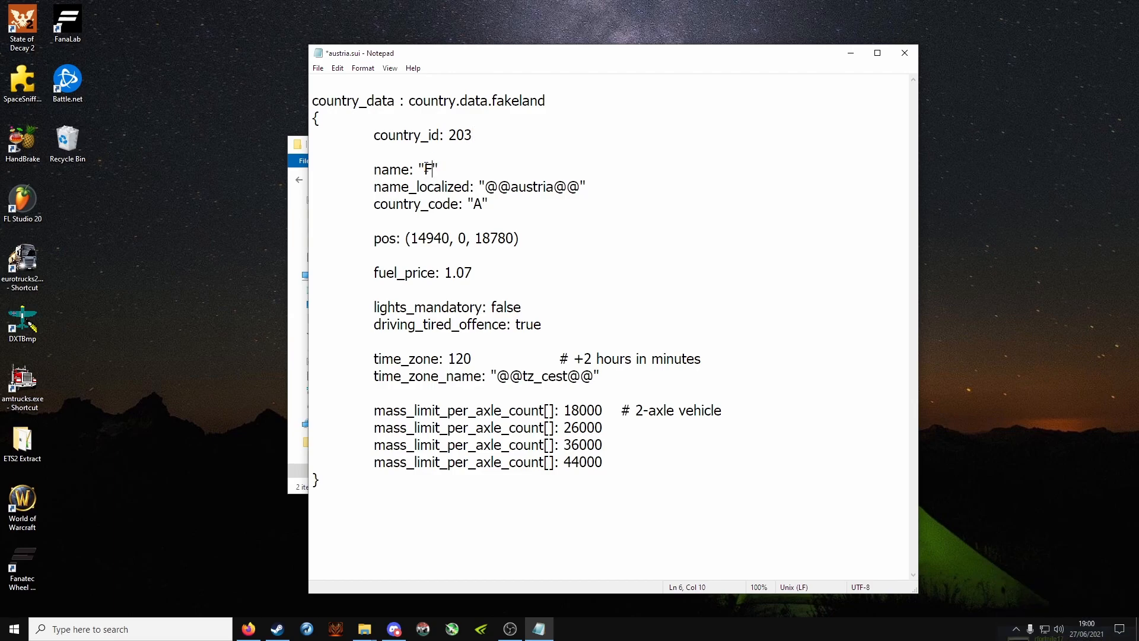
type("land")
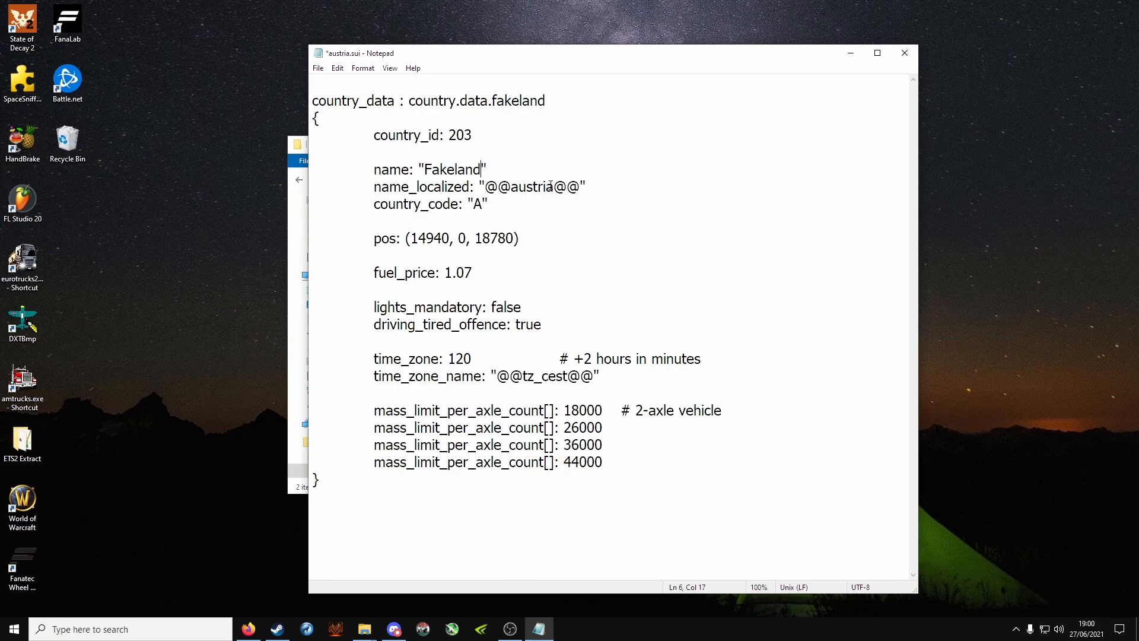
left_click_drag(559, 190, 516, 194)
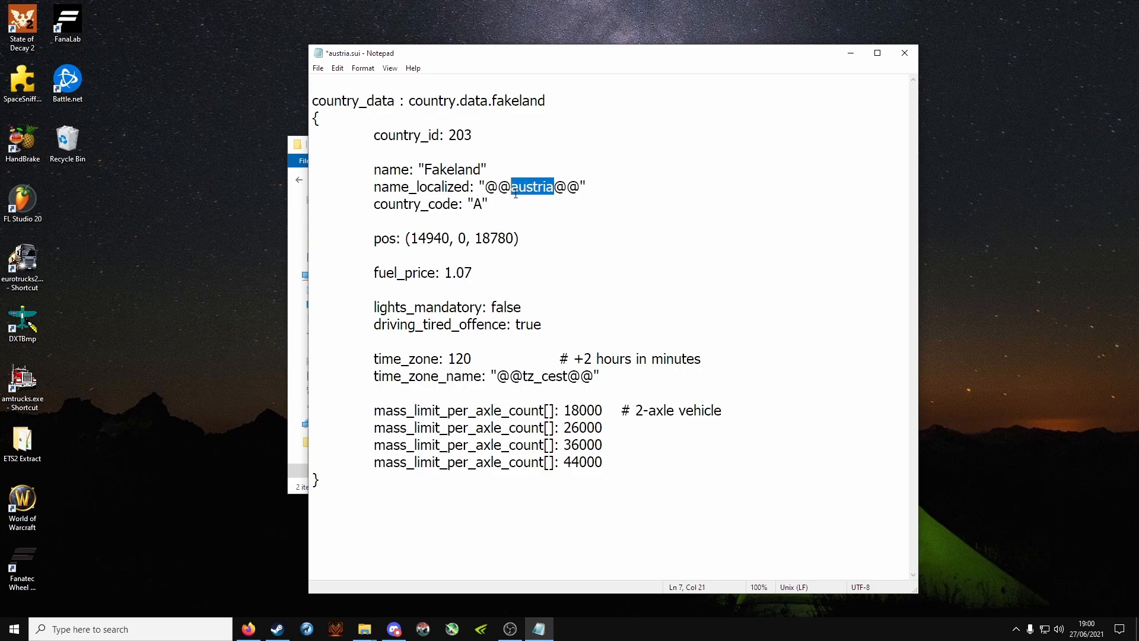
type("fakeland")
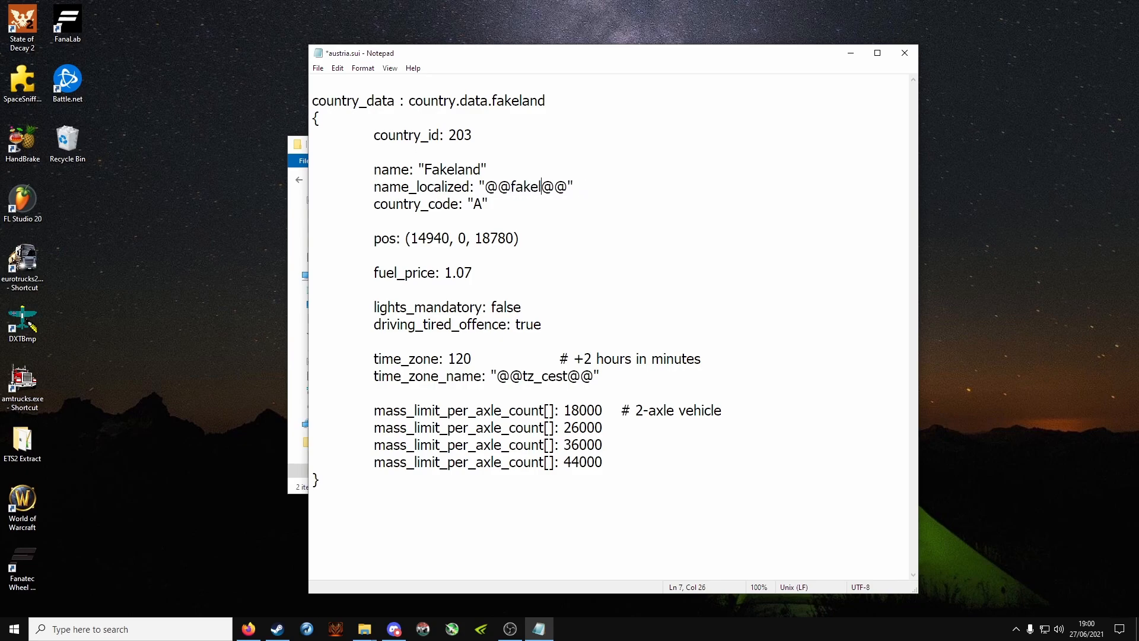
- Set the country_code in austria.sui to "FL", then save and close the file
left_click(481, 203)
key("BackSpace")
type("FL")
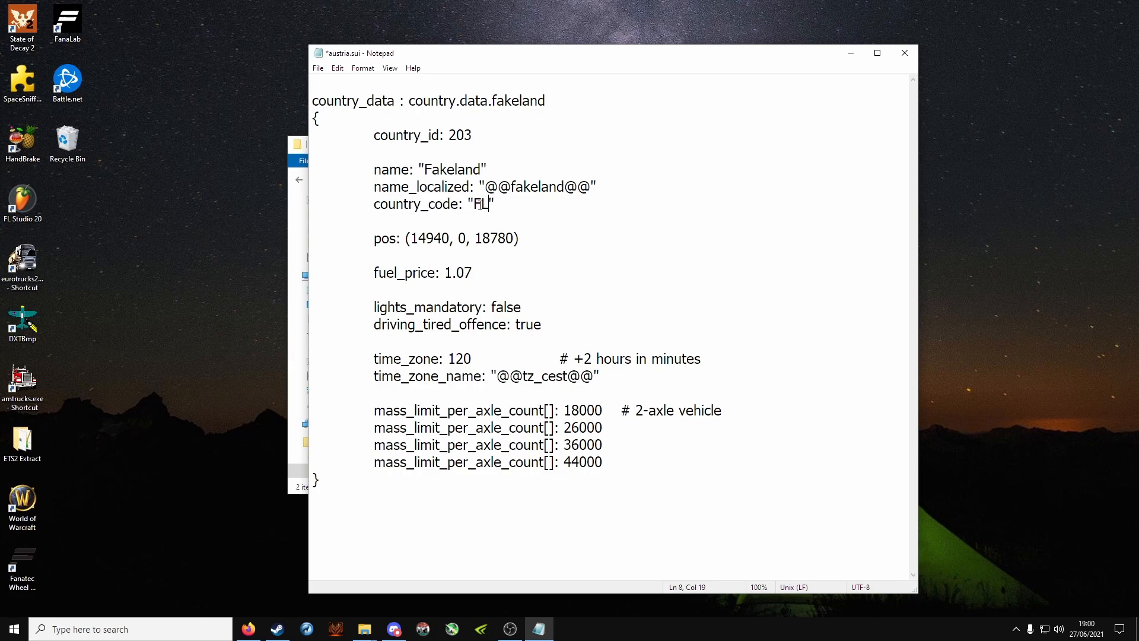
left_click(318, 68)
left_click(339, 121)
left_click(905, 53)
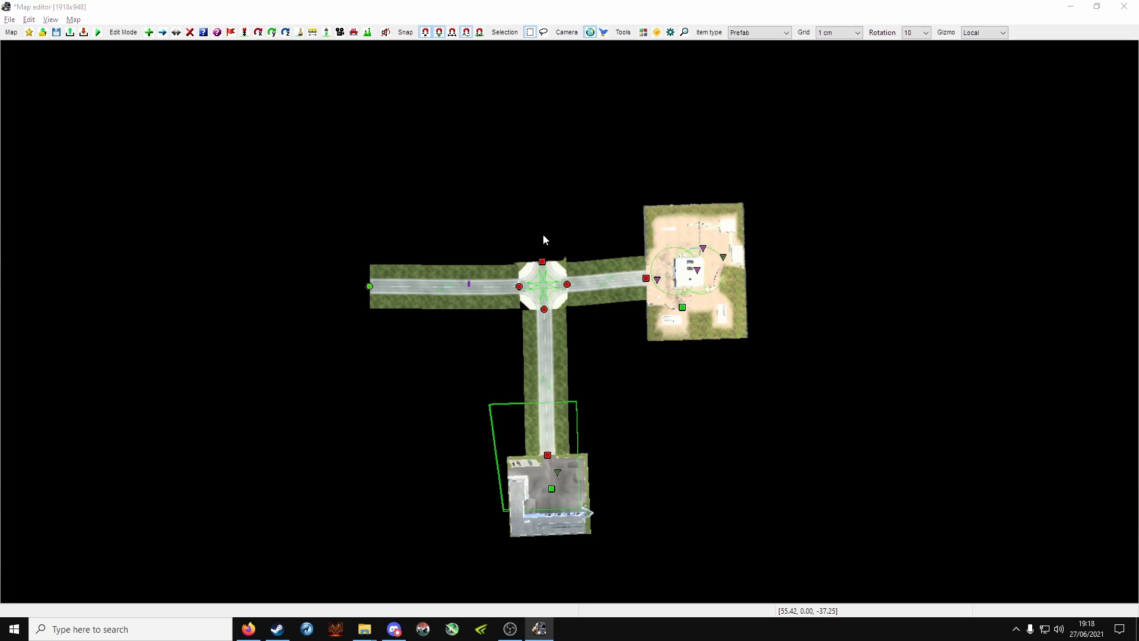
- Reopen austria.sui in the ets2mapmod country folder and set its pos value to (55, 0, -37)
key("alt+Tab")
key("alt+Tab")
key("alt+Tab")
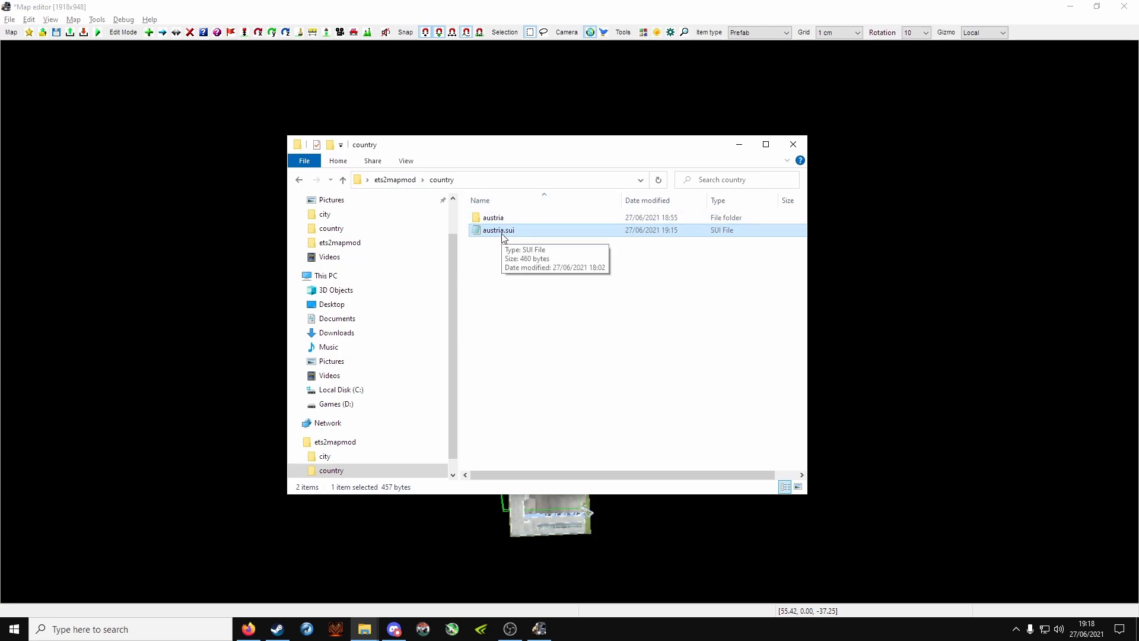
double_click(525, 233)
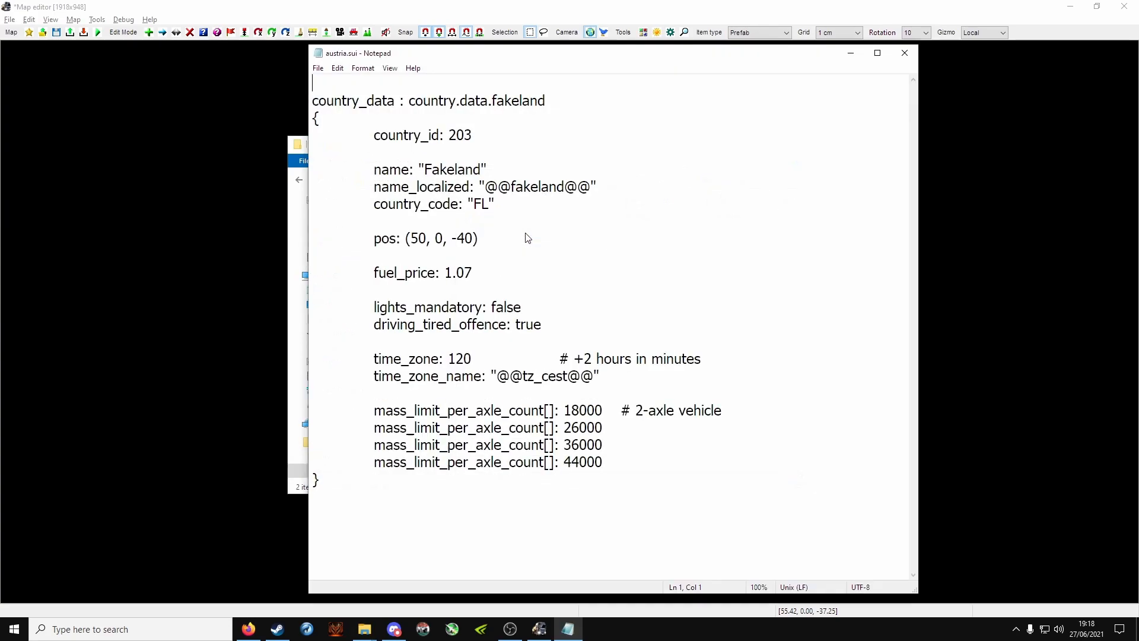
left_click_drag(520, 63, 488, 56)
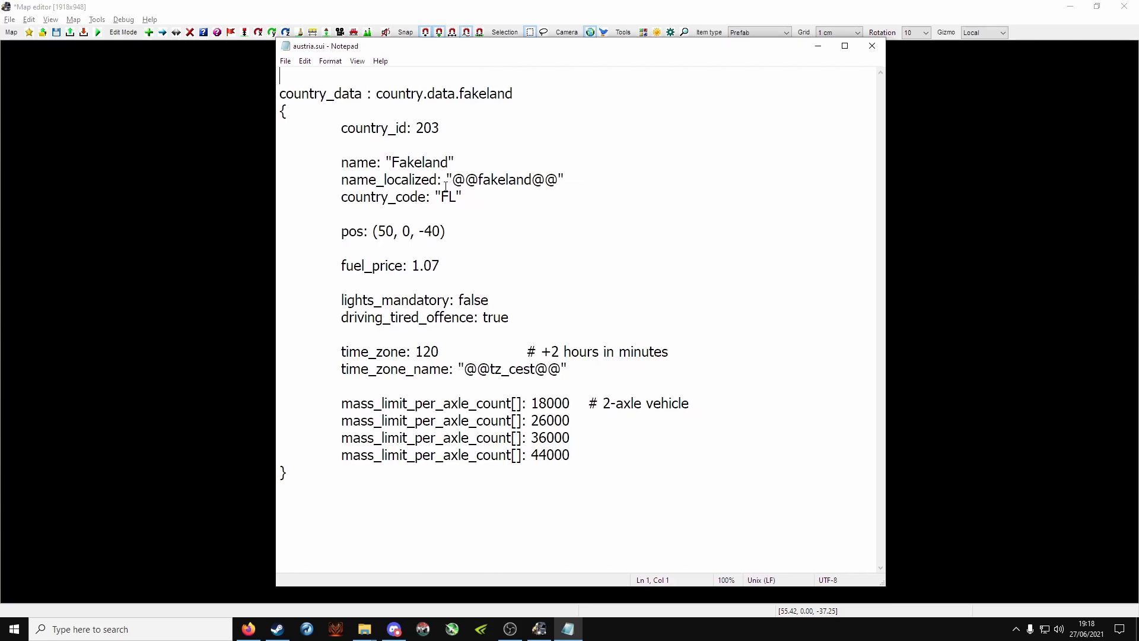
left_click(395, 230)
key("BackSpace")
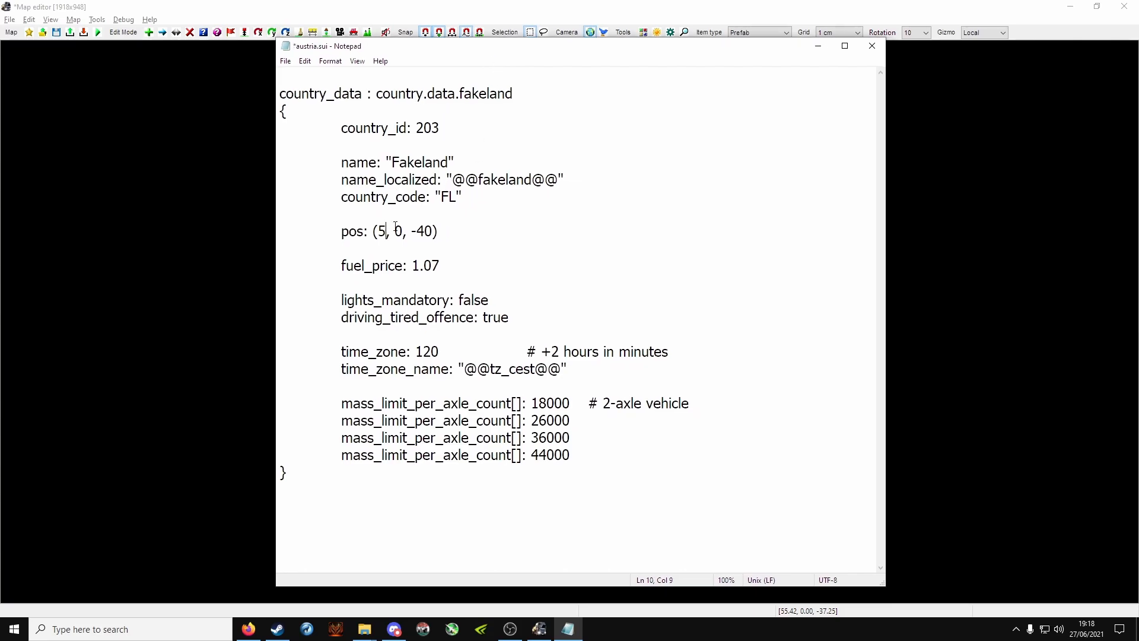
type("5")
key("BackSpace")
key("BackSpace")
type("37")
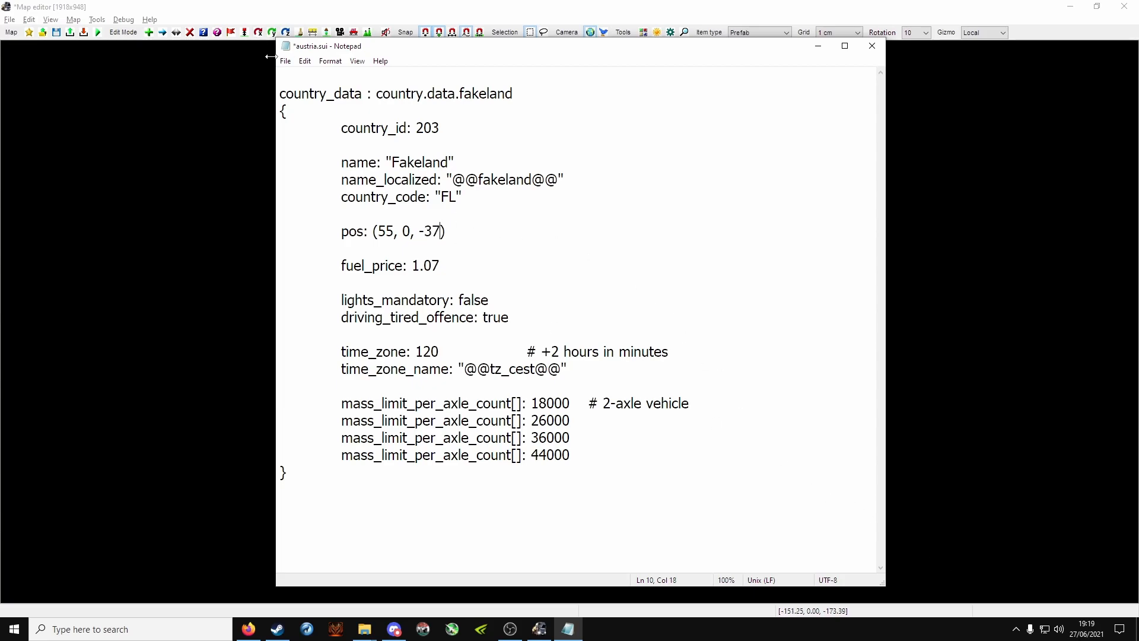
- Save the austria.sui changes and close the file
left_click(285, 61)
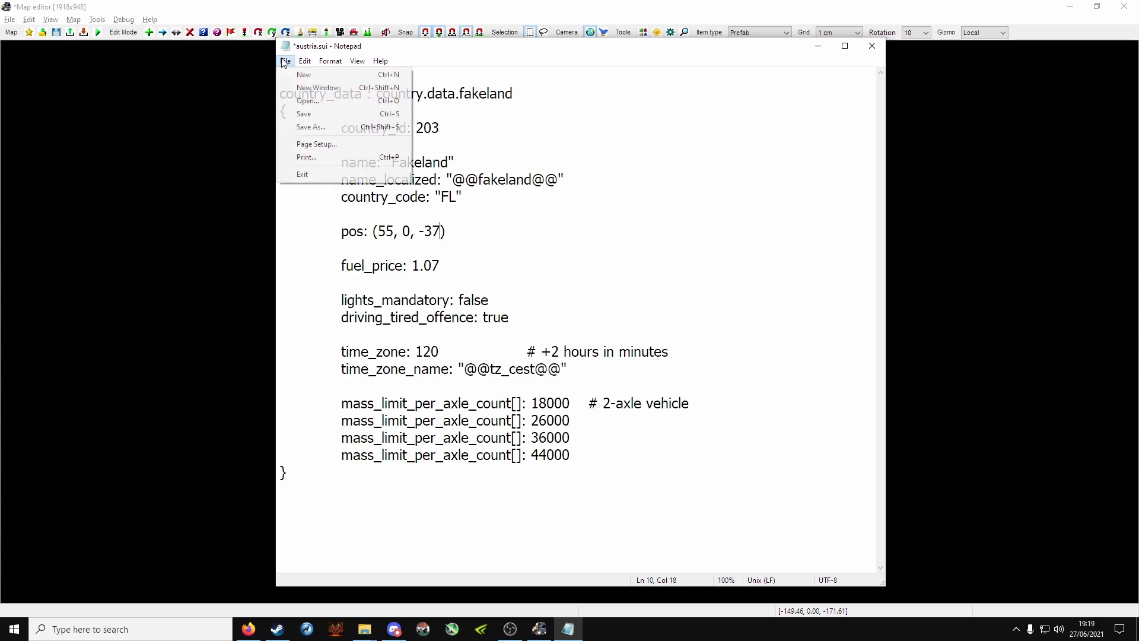
left_click(304, 113)
left_click(880, 53)
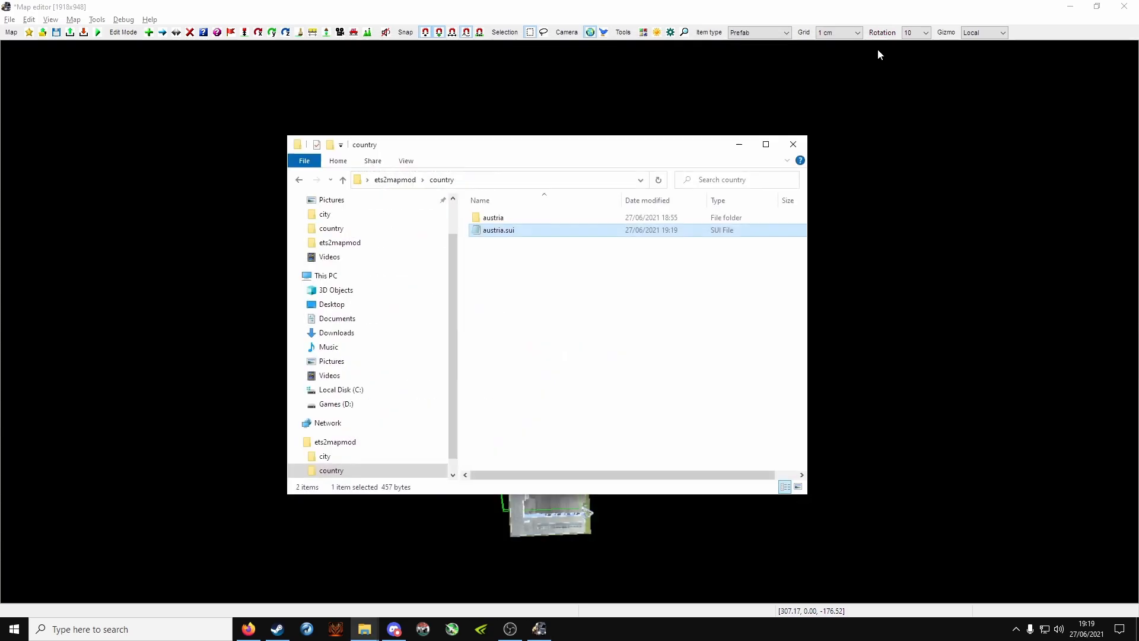
left_click(782, 145)
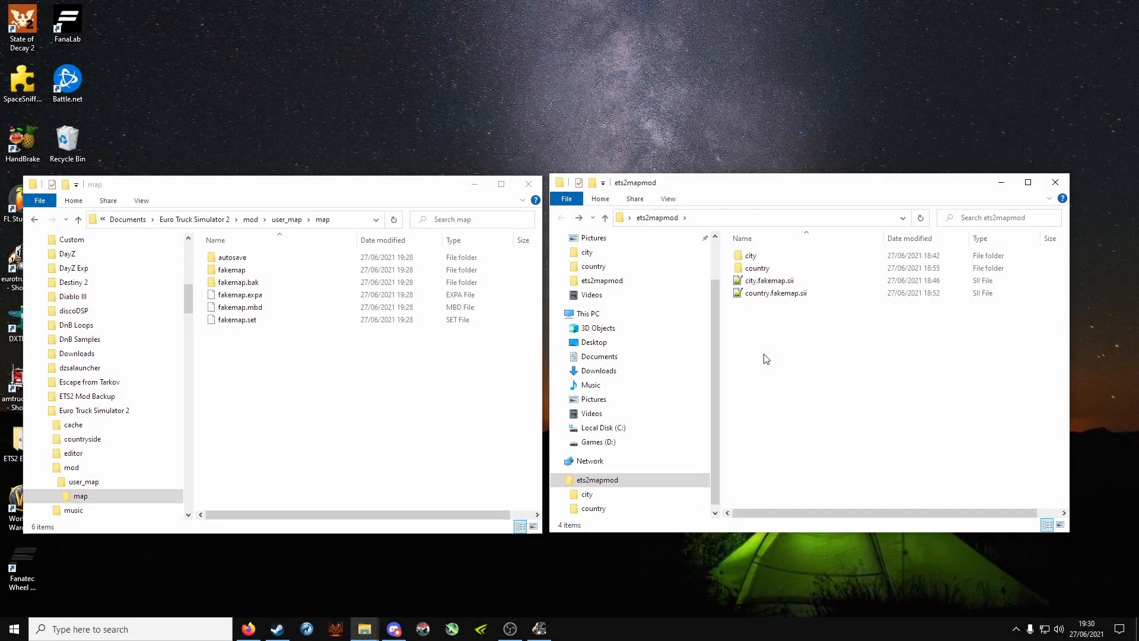
- Review the fakemap road layout in the map editor and view its Save As dialog without saving, then minimise the editor
left_click(540, 628)
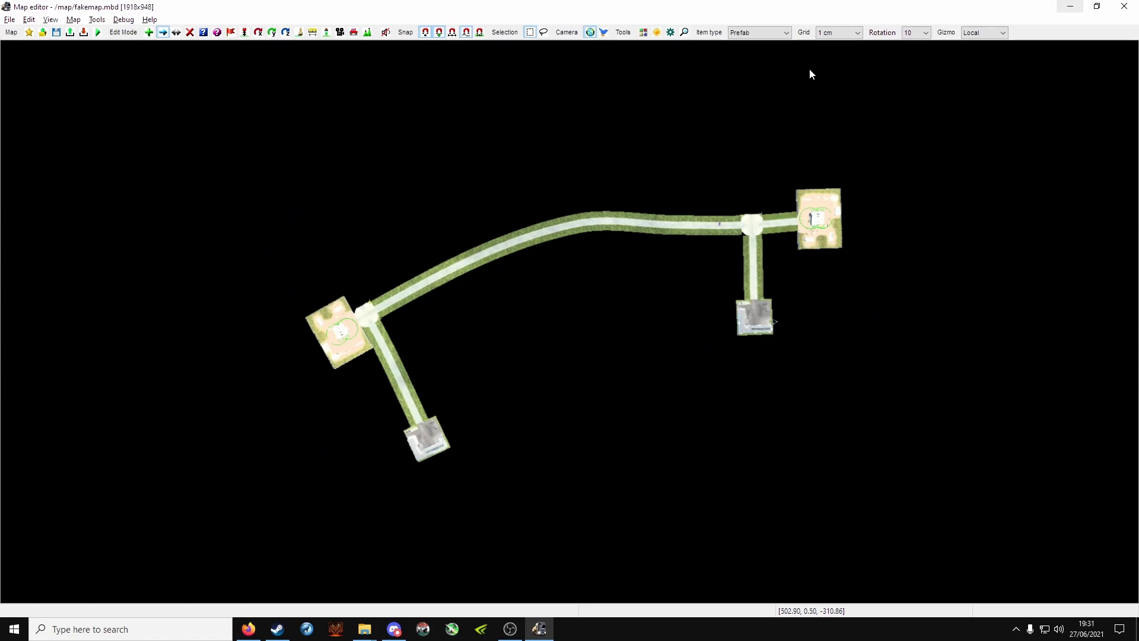
scroll(415, 273, "down", 1)
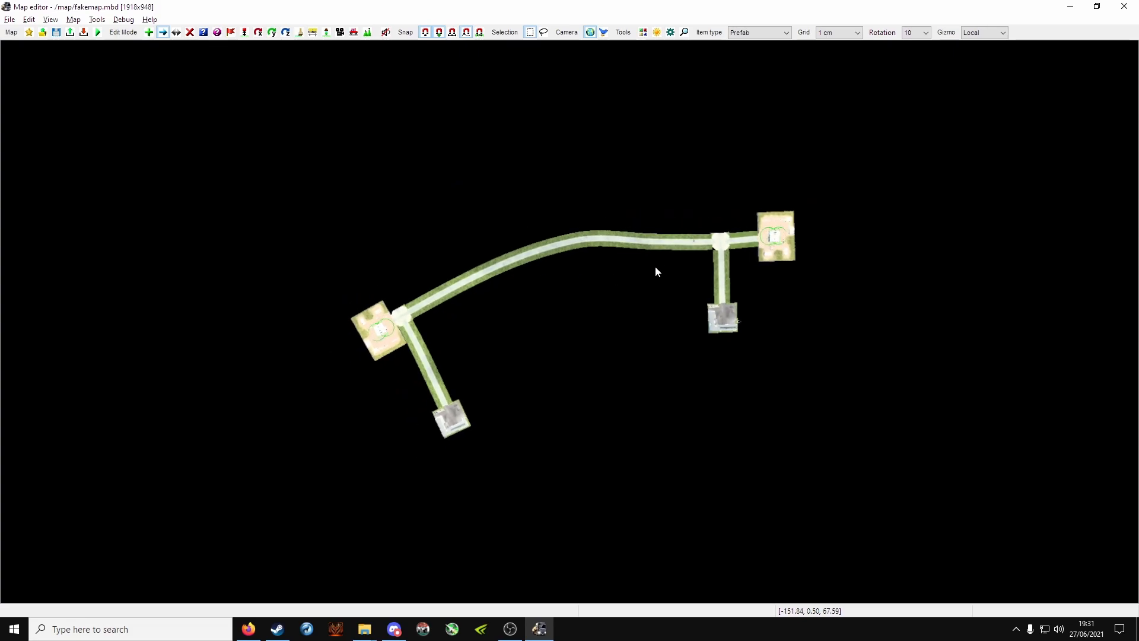
left_click(10, 19)
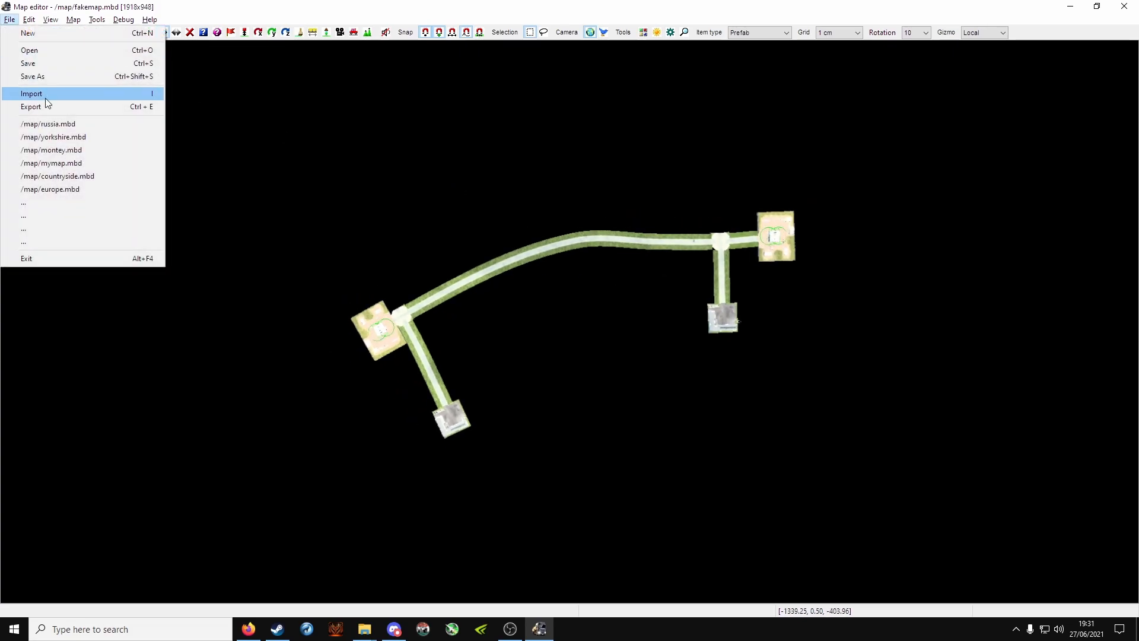
left_click(38, 76)
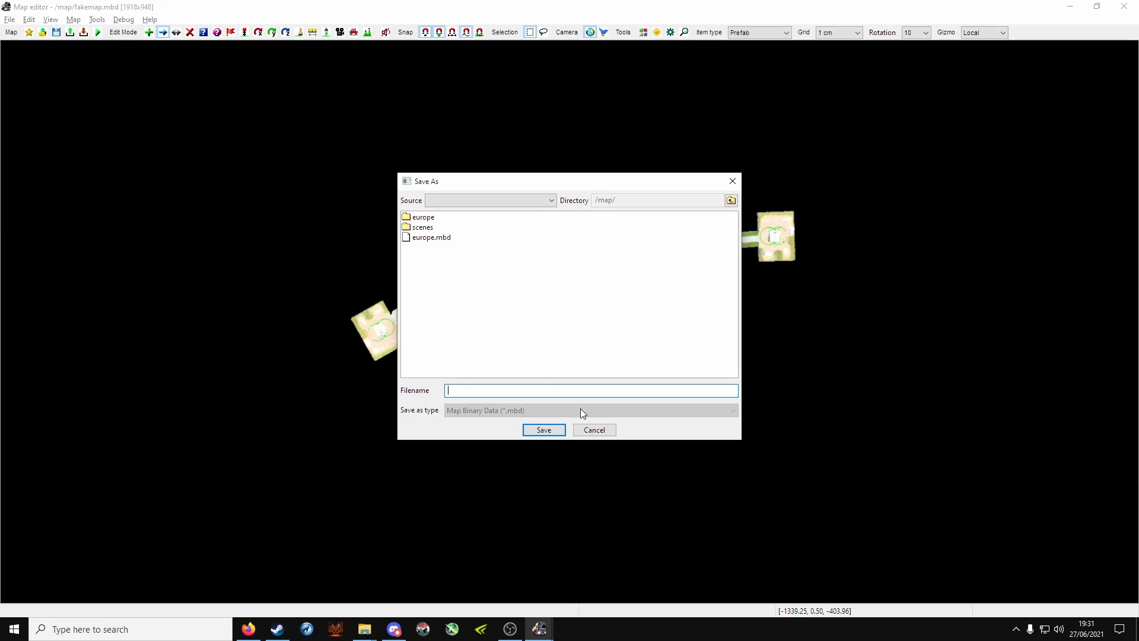
left_click(594, 431)
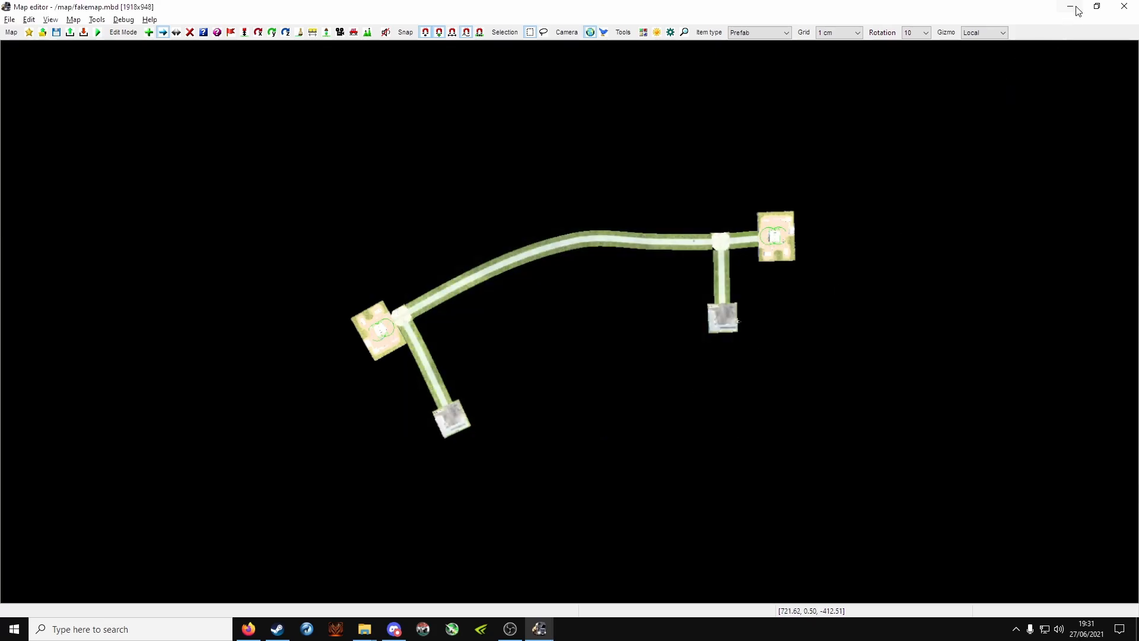
left_click(1072, 7)
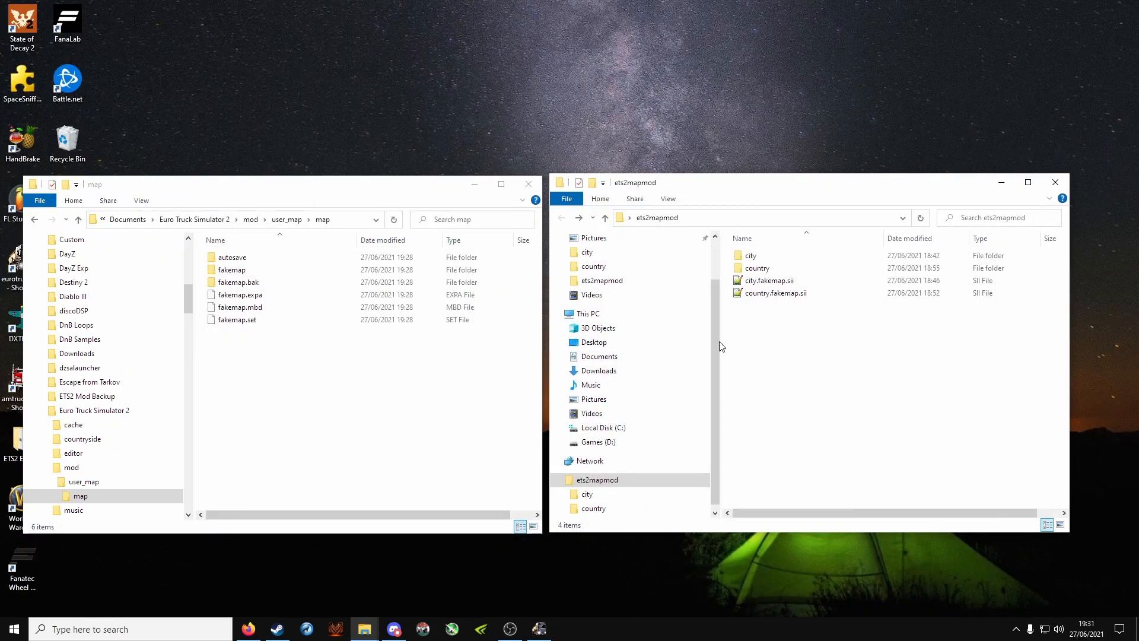
- Create a new folder named def in the ets2mapmod folder
right_click(762, 329)
mouse_move(714, 462)
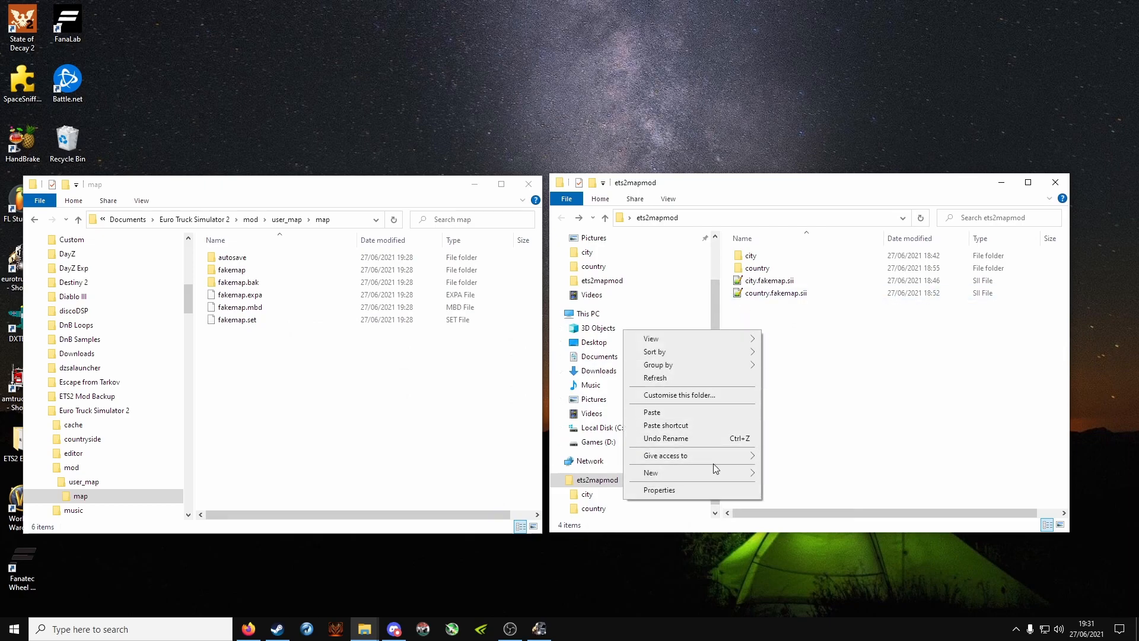
left_click(790, 474)
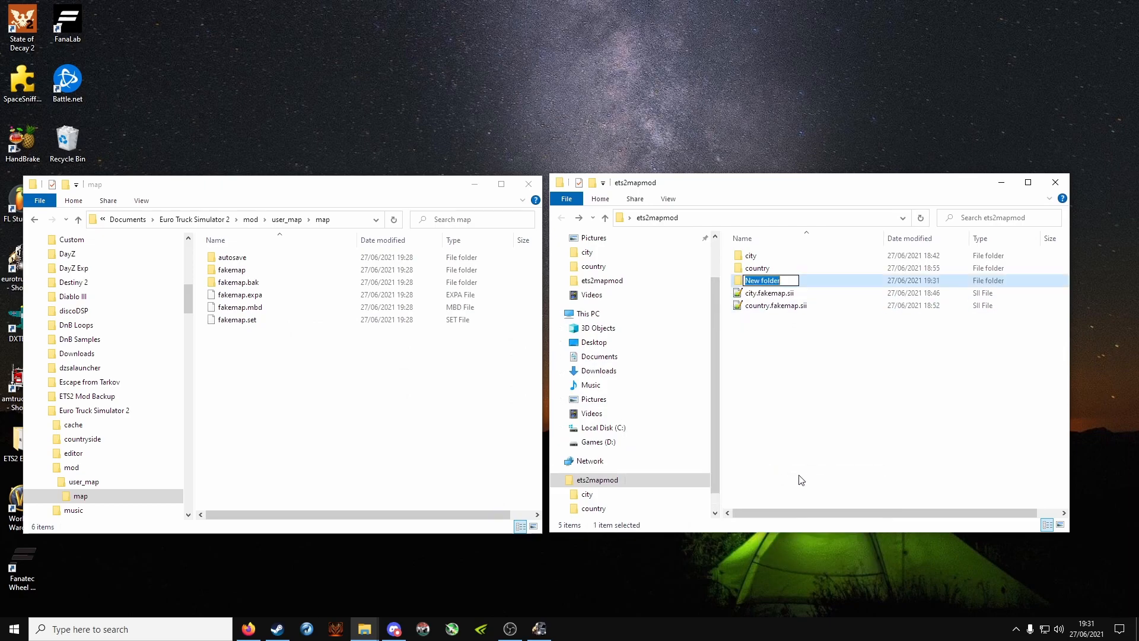
type("def")
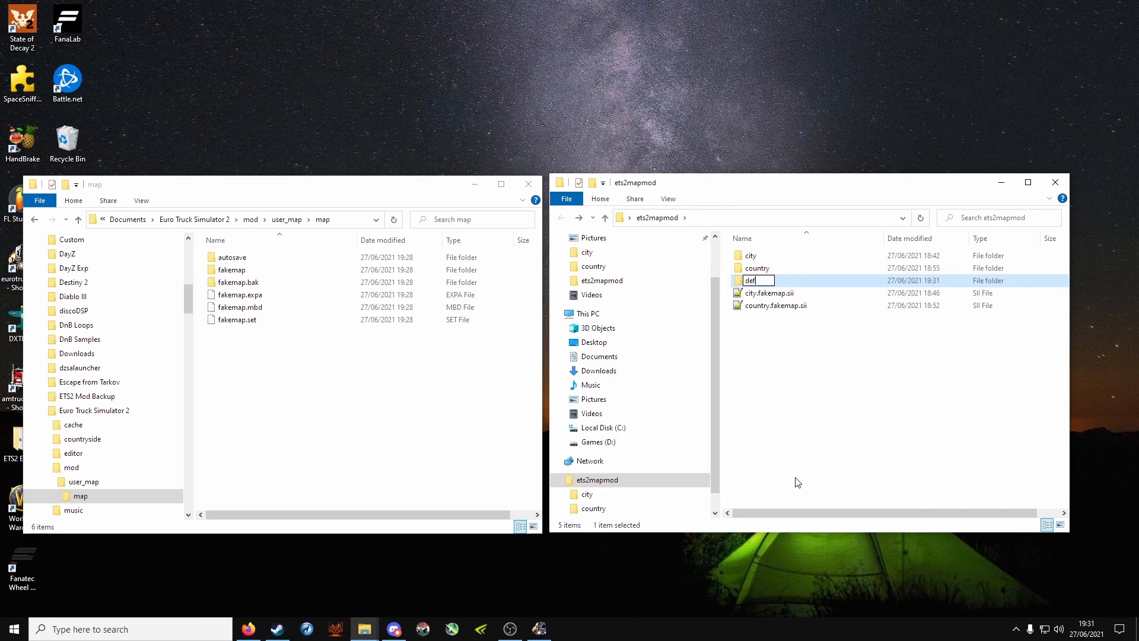
left_click(765, 360)
- Move the city and country folders, city.fakemap.sii and country.fakemap.sii into the def folder, and check its contents
left_click_drag(843, 375, 755, 296)
left_click(752, 255, "ctrl")
left_click(761, 268, "ctrl")
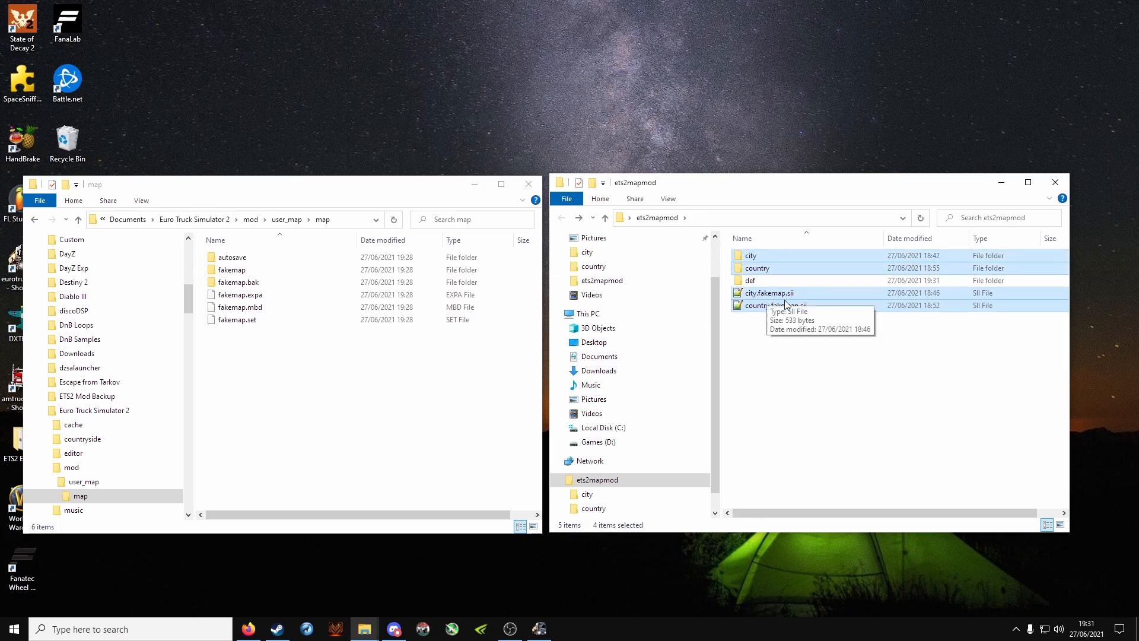
left_click_drag(771, 301, 767, 279)
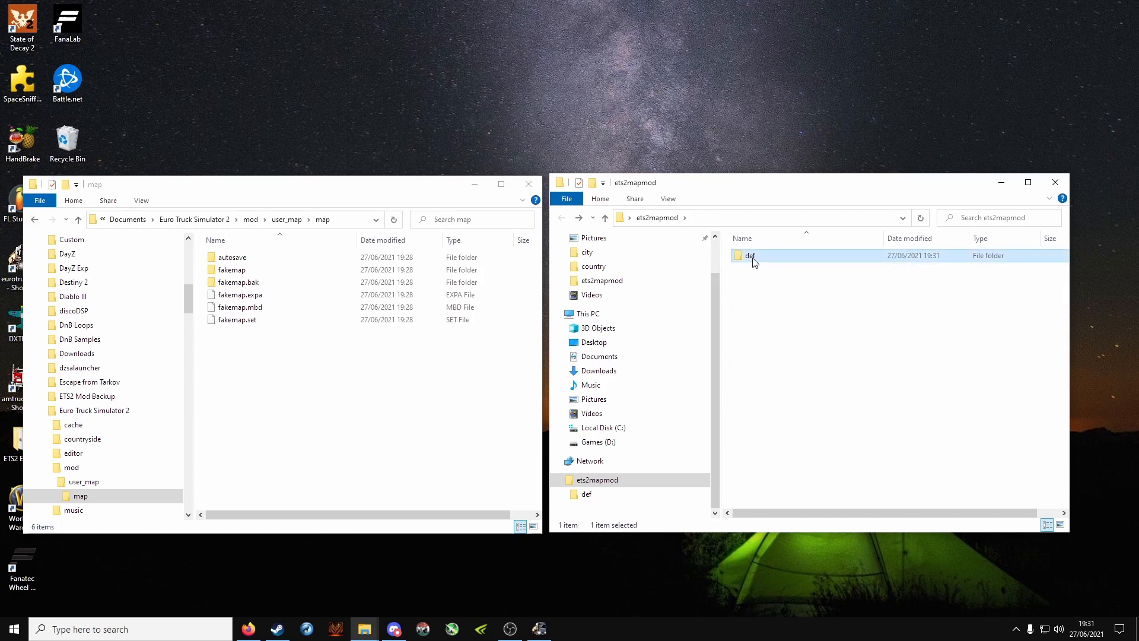
double_click(752, 257)
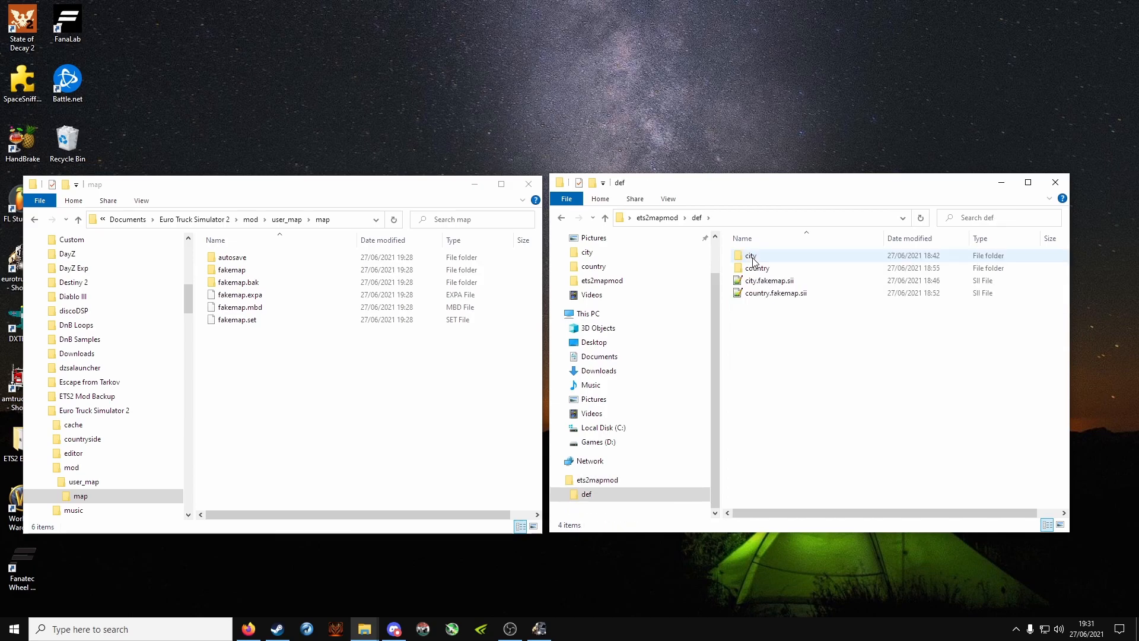
left_click(658, 218)
double_click(753, 257)
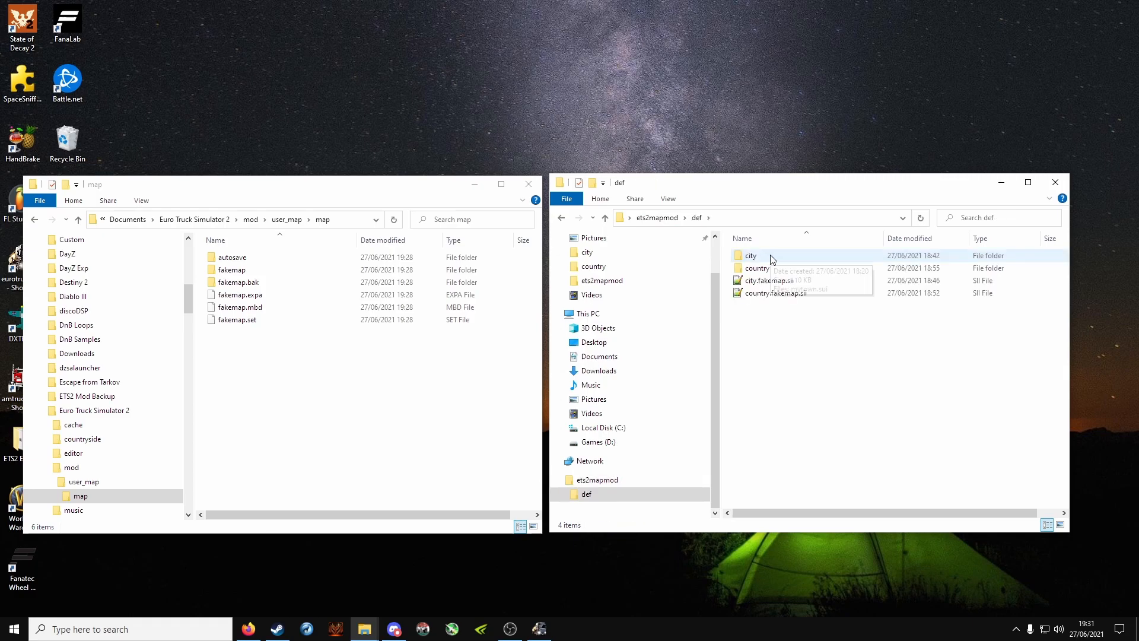
left_click(800, 282)
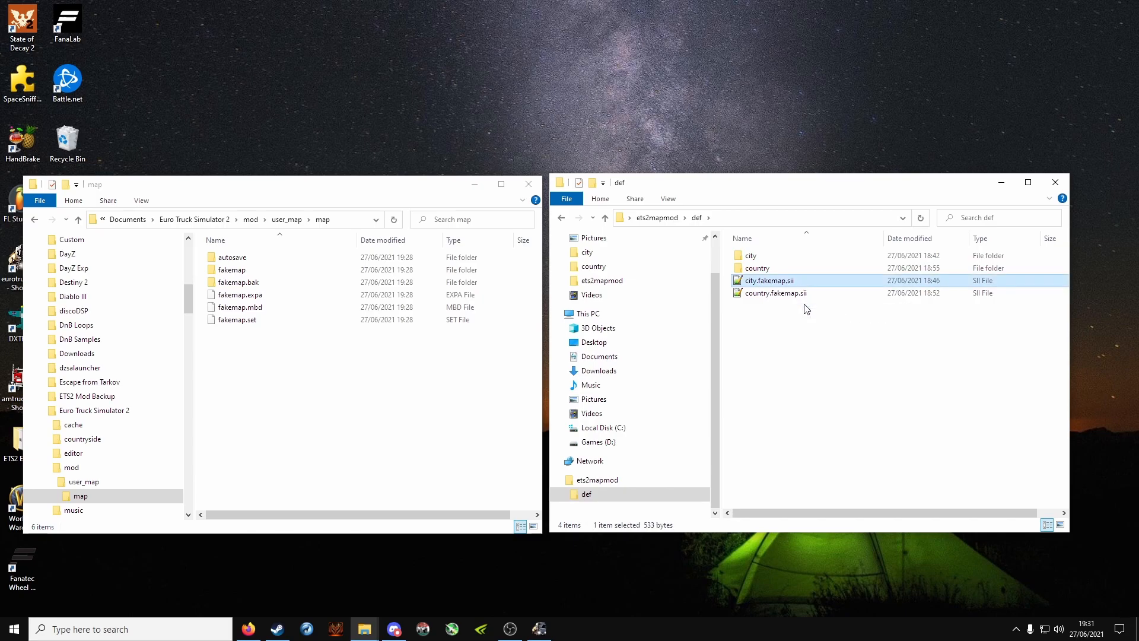
left_click(813, 300)
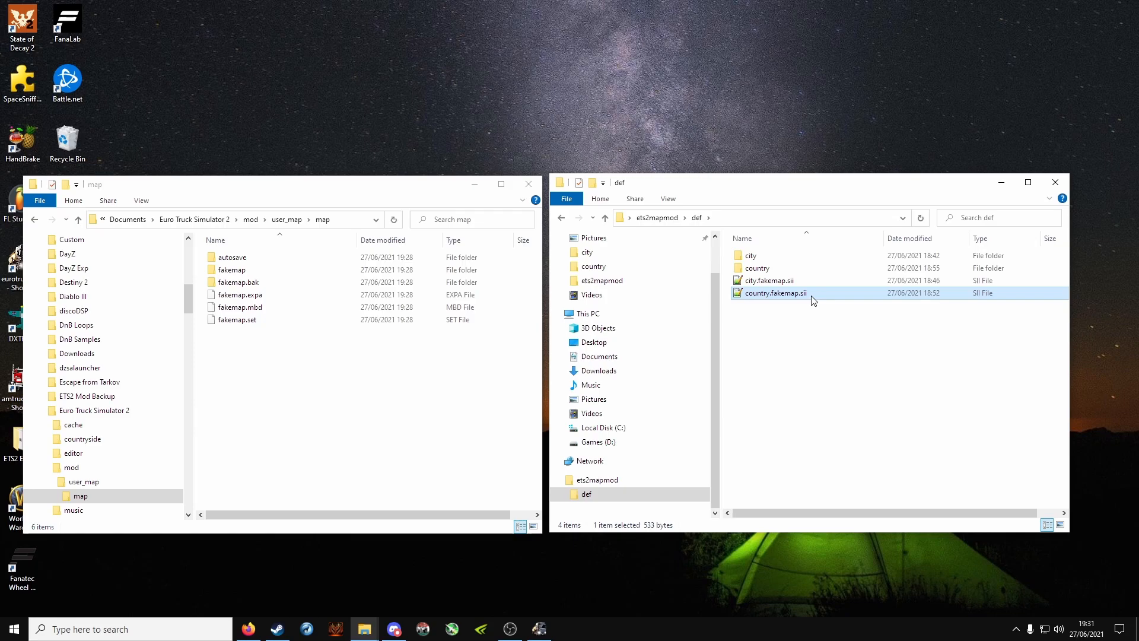
- Create a folder named map in ets2mapmod, alongside the def folder
left_click(656, 218)
left_click(763, 296)
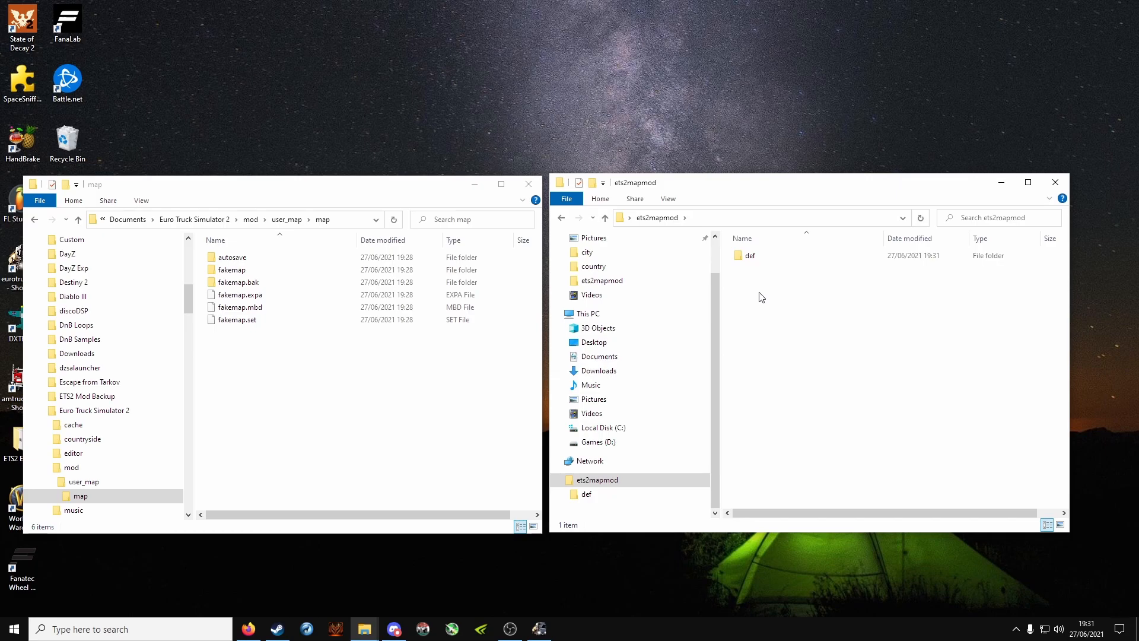
right_click(762, 296)
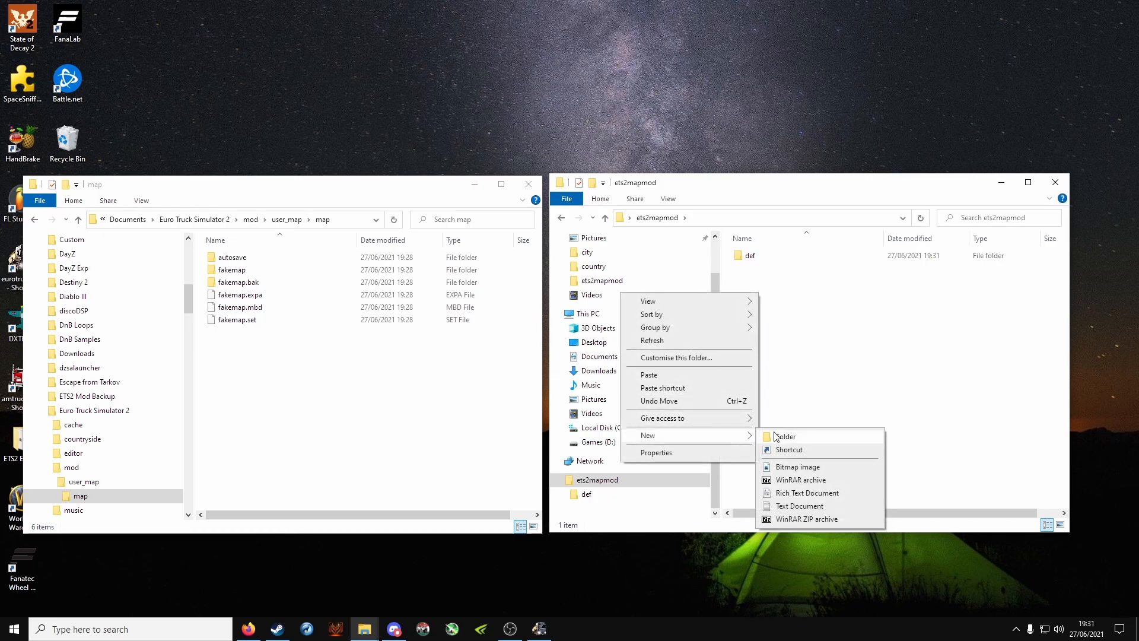
left_click(769, 438)
type("map")
key("Return")
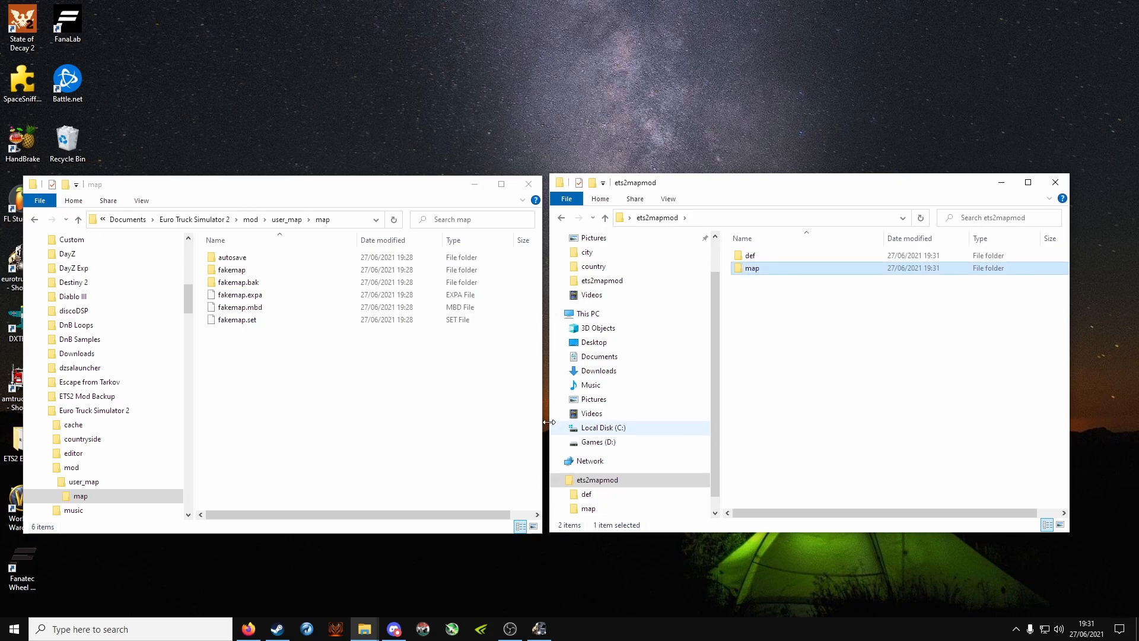
- Browse the Euro Truck Simulator 2 mod folder down to user_map\map and inspect the contents of its fakemap folder
left_click(178, 220)
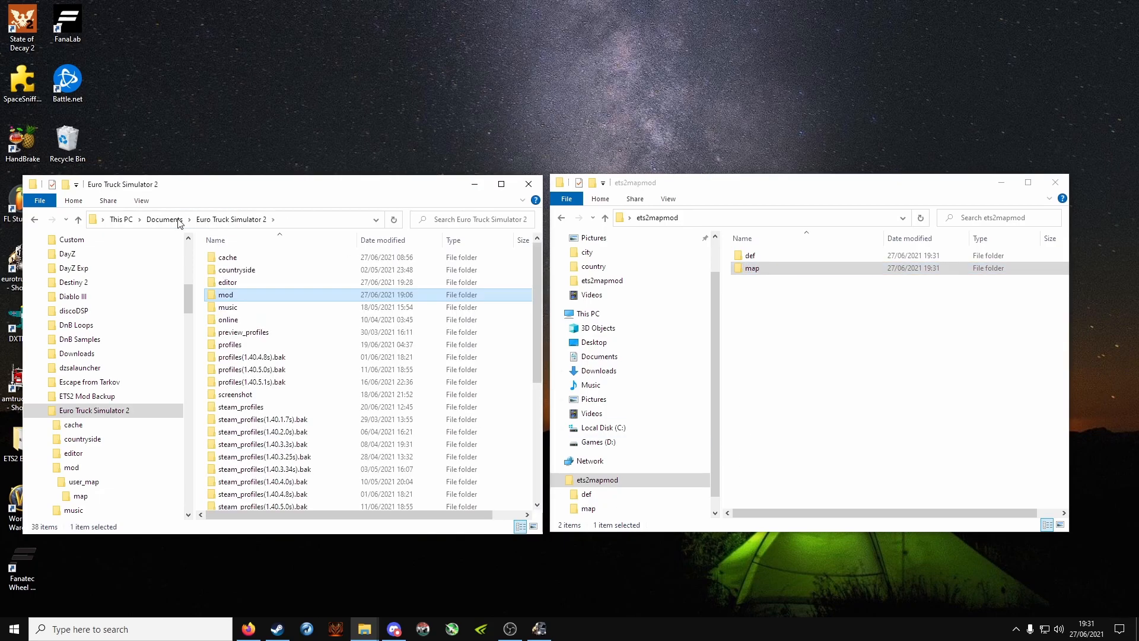
double_click(239, 297)
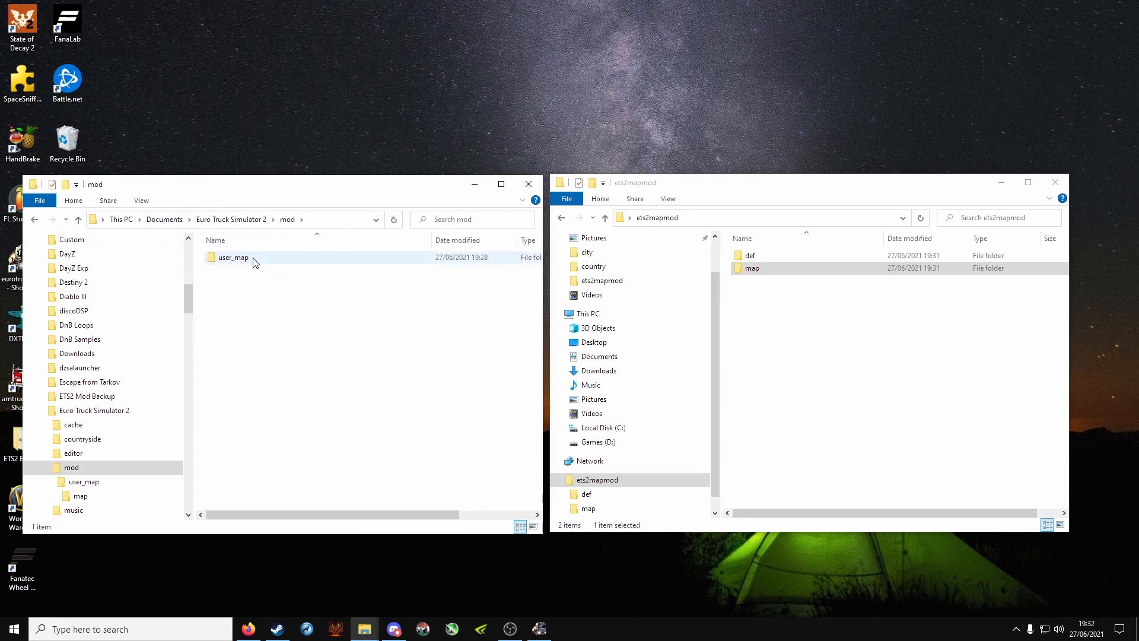
double_click(233, 258)
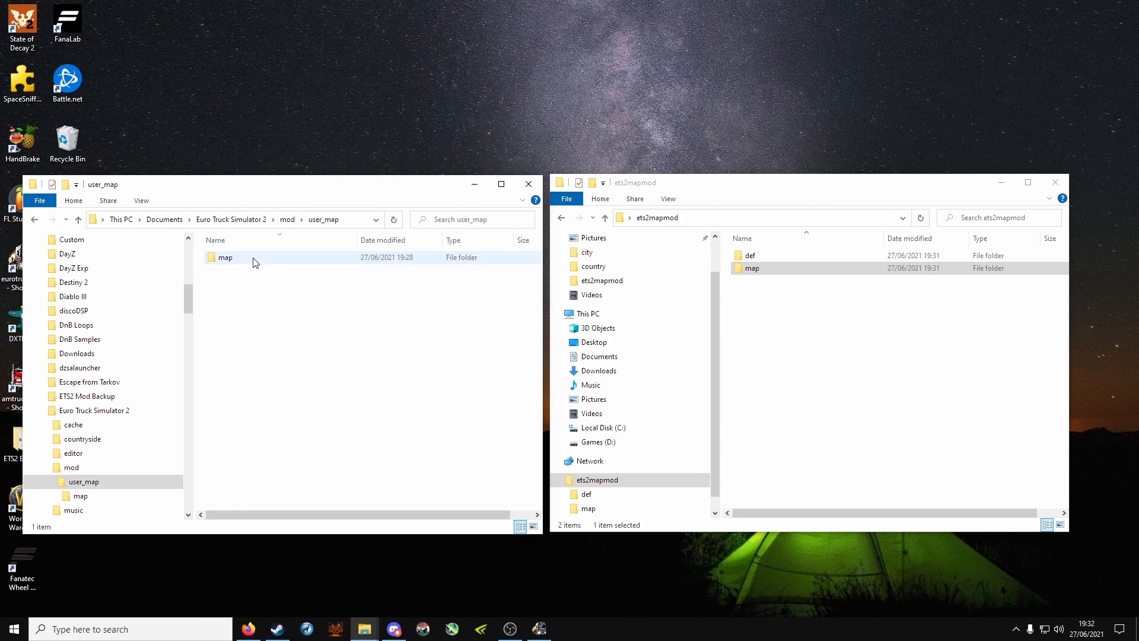
double_click(254, 260)
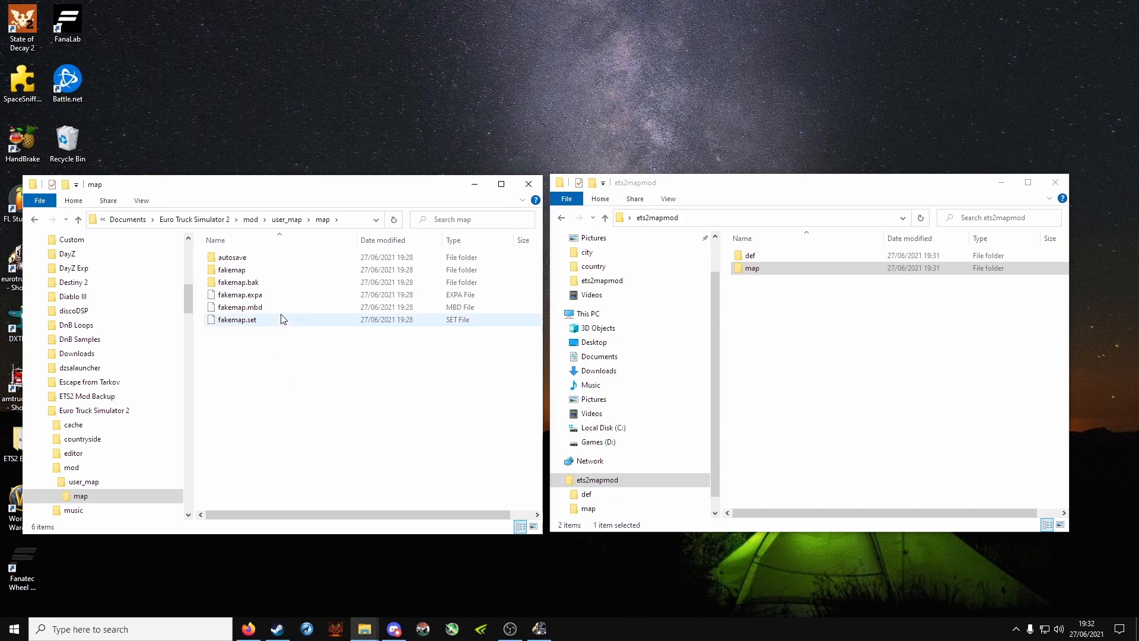
double_click(267, 270)
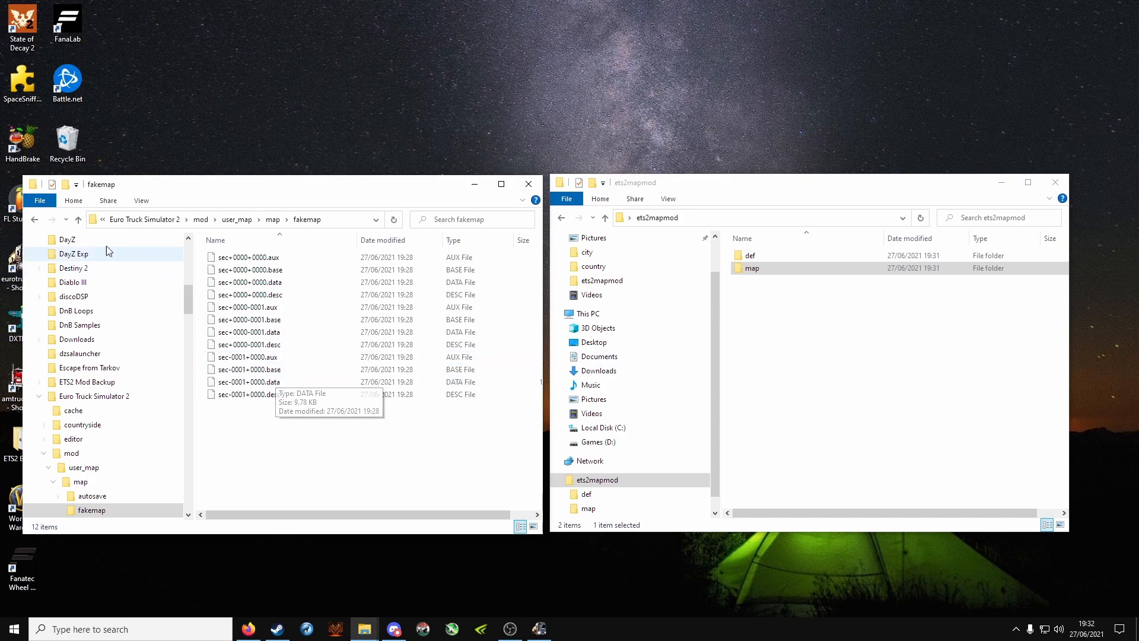
left_click(35, 220)
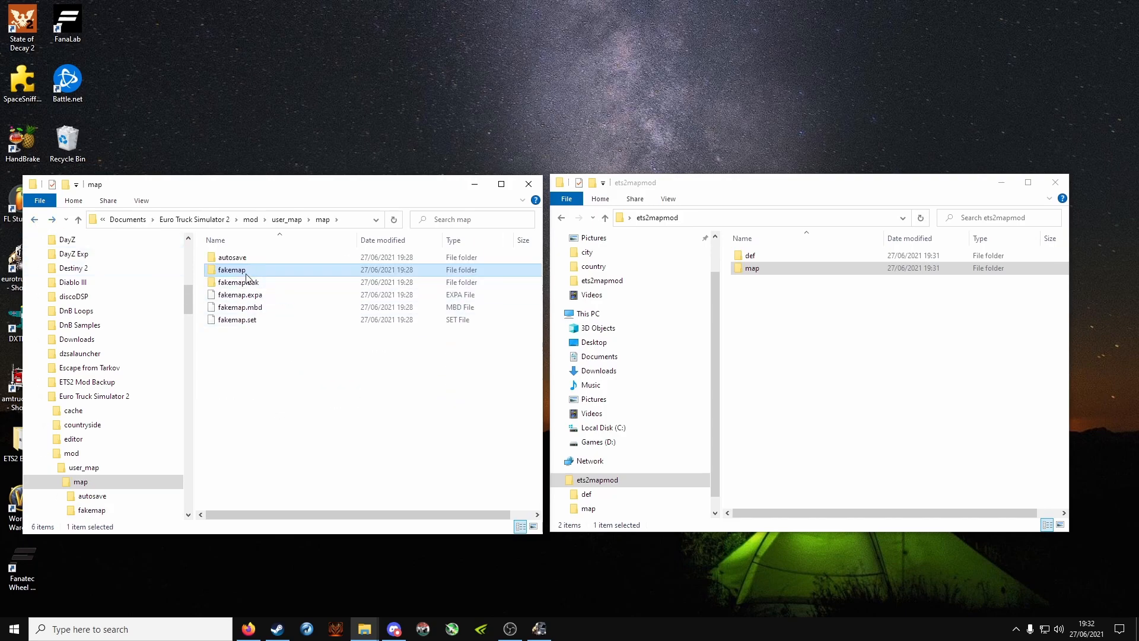
- Copy the fakemap folder and fakemap.mbd from user_map\map into the map folder of ets2mapmod
left_click(275, 309, "ctrl")
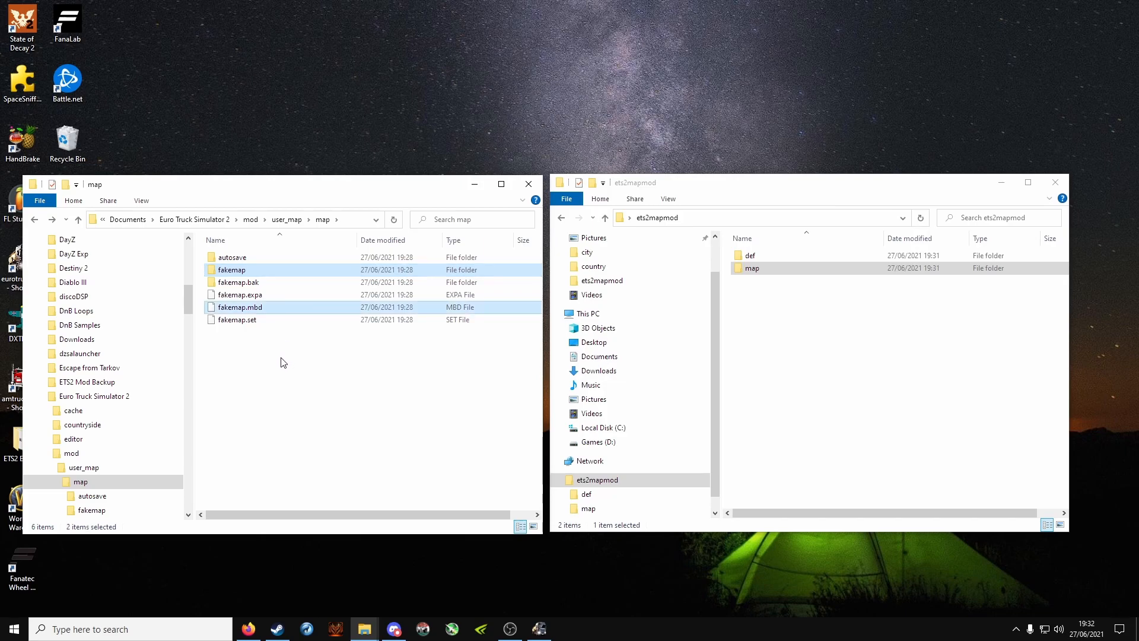
left_click(766, 338)
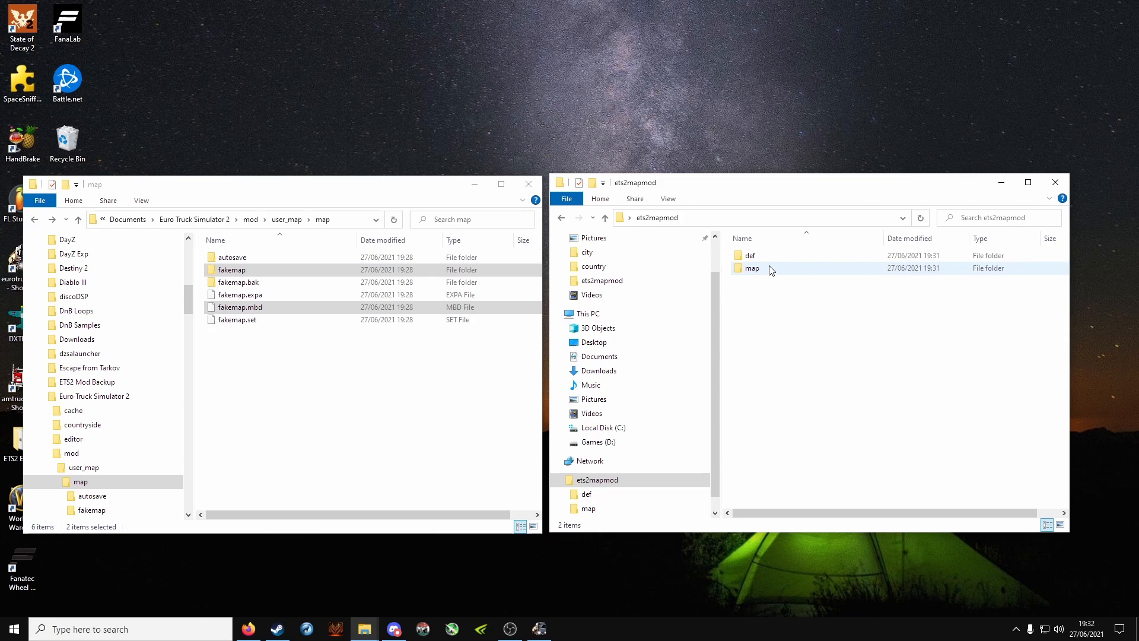
double_click(753, 268)
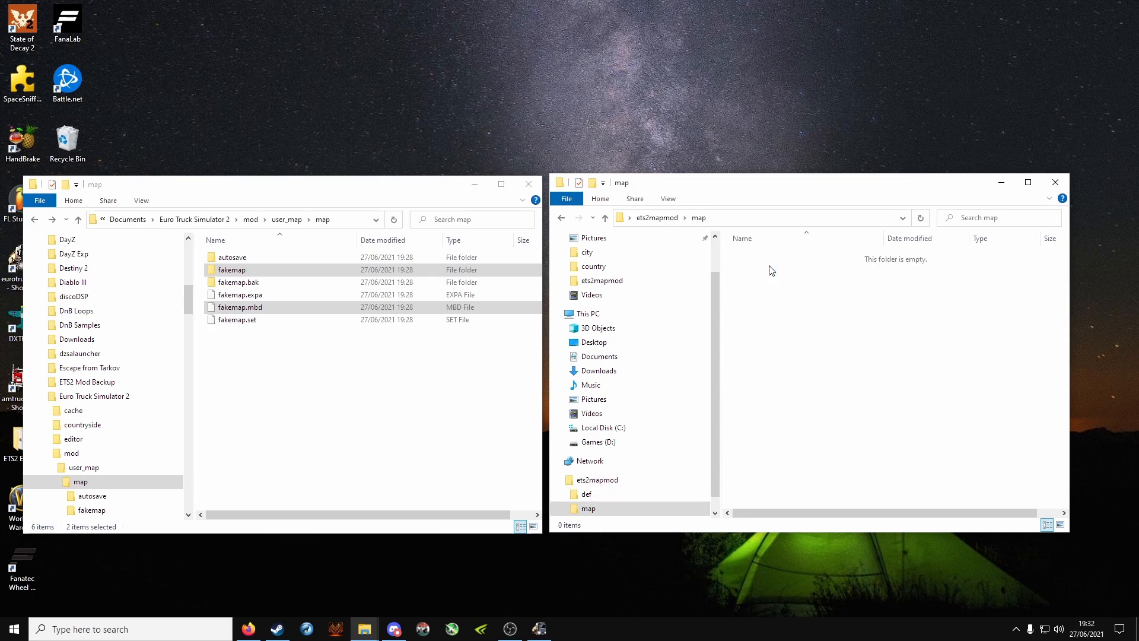
key("ctrl+v")
left_click(782, 314)
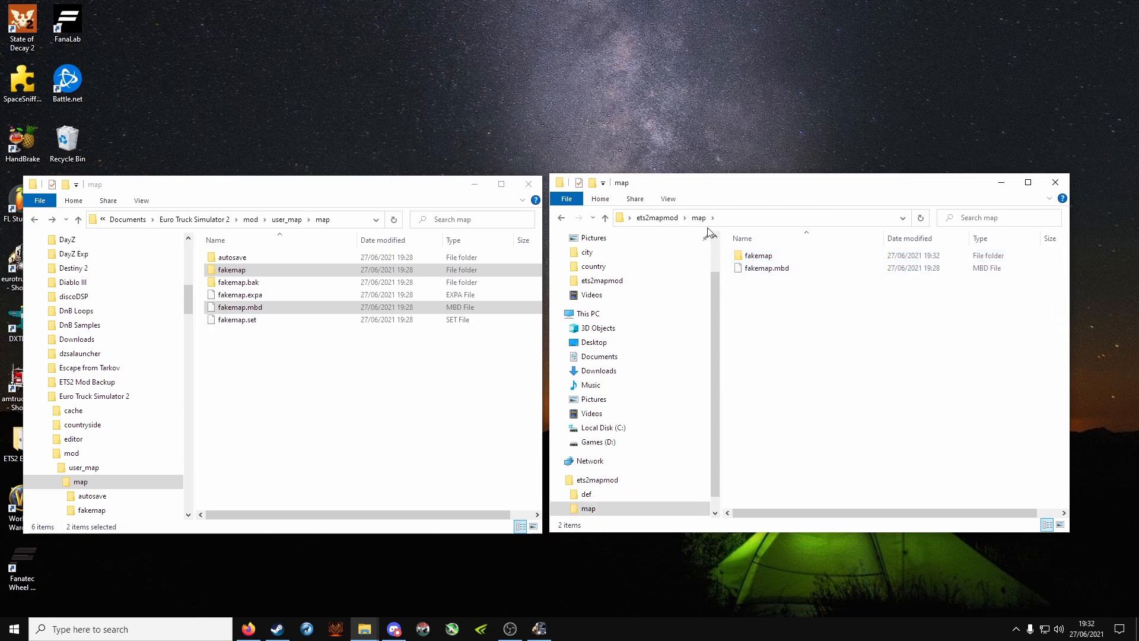
- Check the contents of the def folder, the map folder and its fakemap subfolder inside ets2mapmod
left_click(657, 217)
double_click(752, 256)
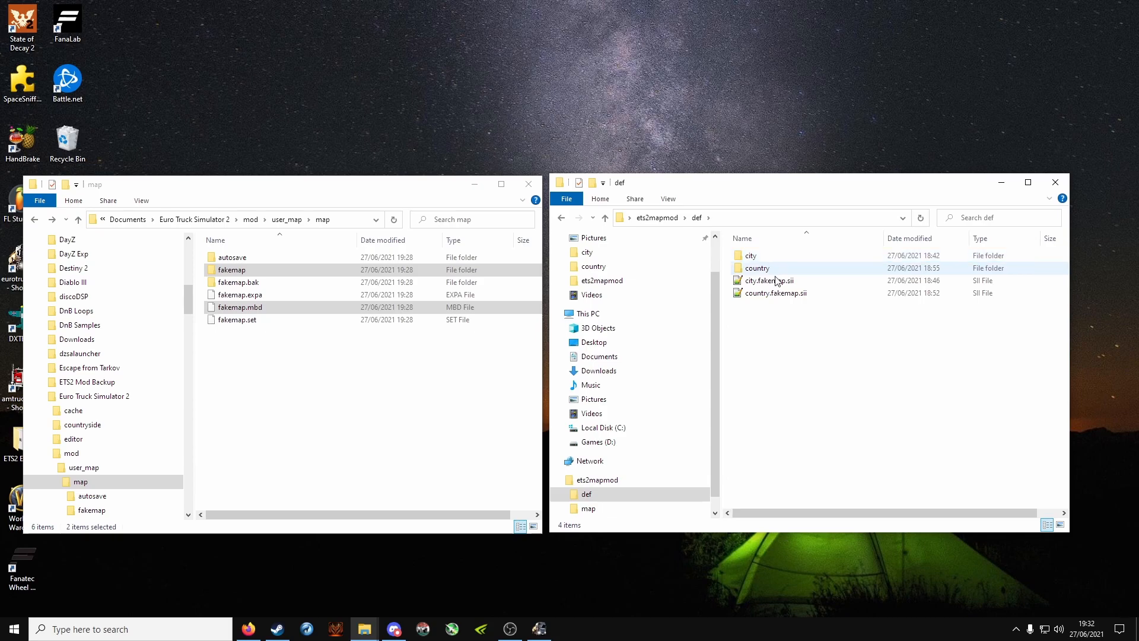
key("alt+Up")
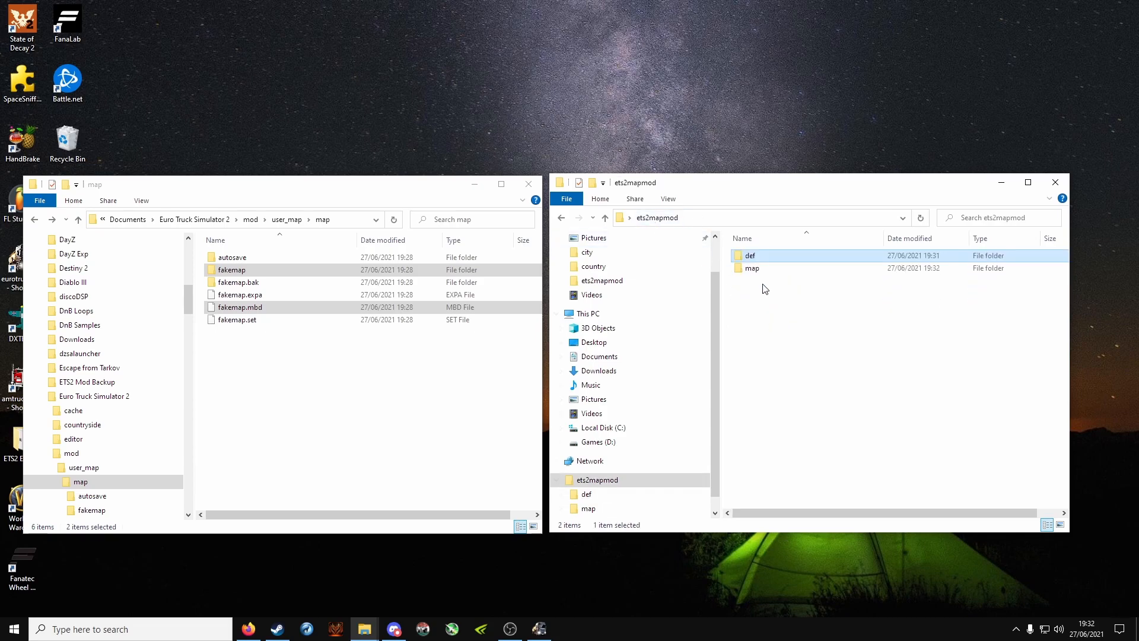
double_click(759, 268)
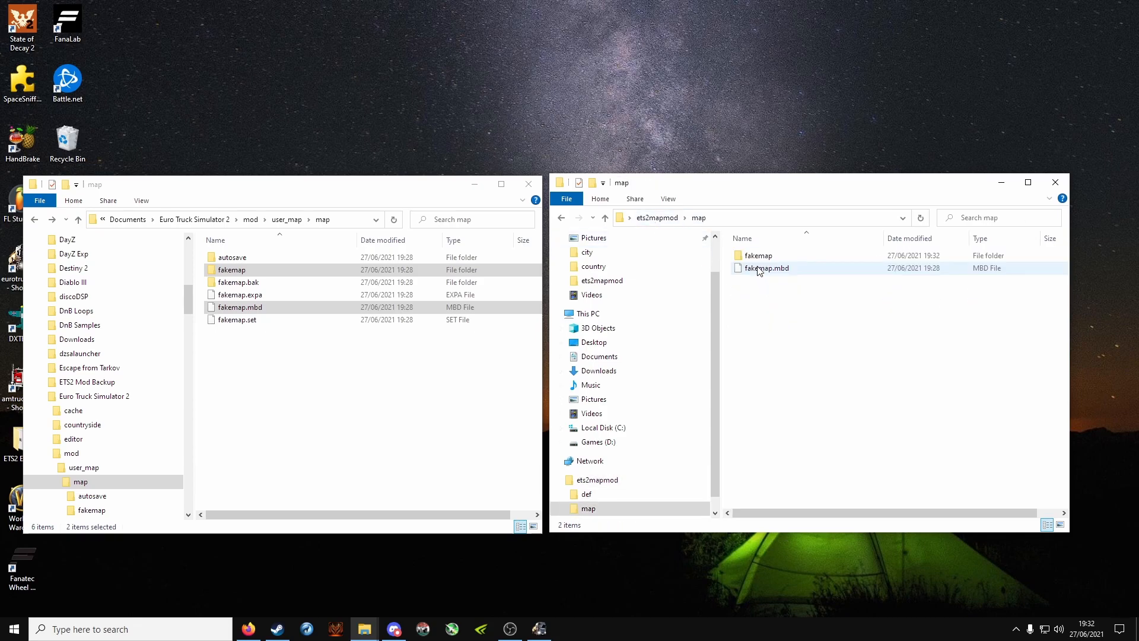
double_click(788, 256)
left_click(562, 218)
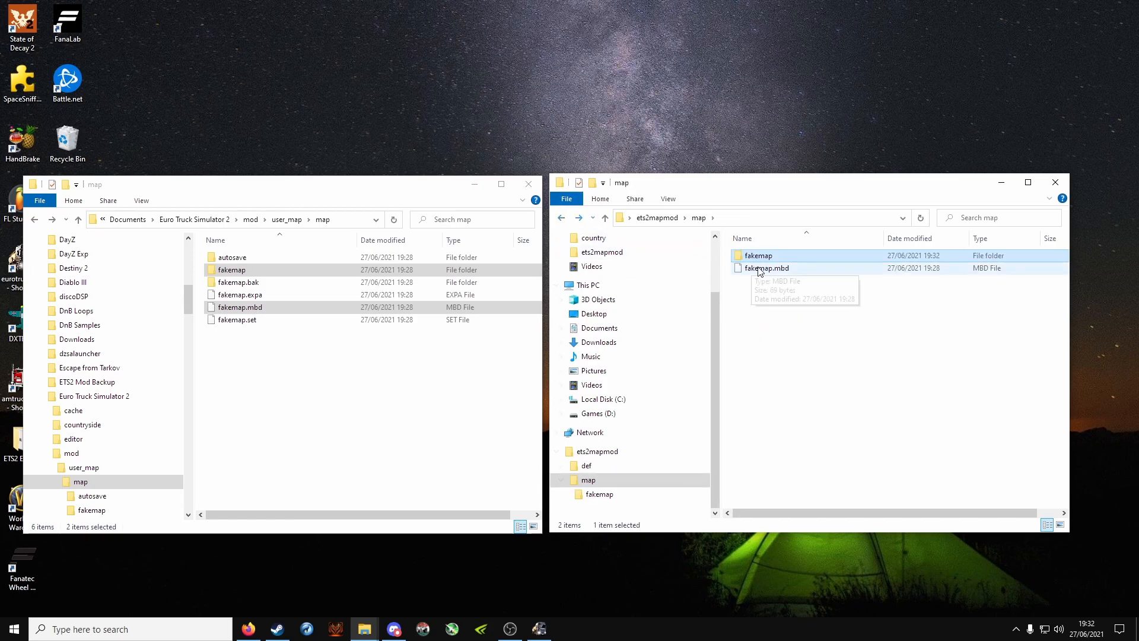
left_click(777, 334)
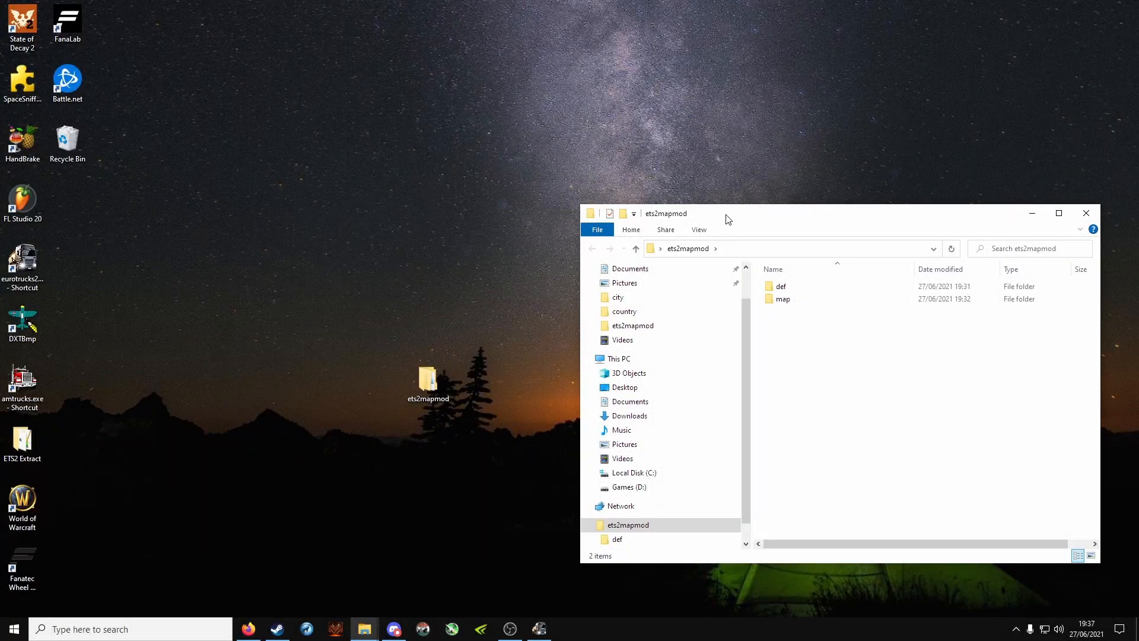
- Pack the def and map folders into a ZIP-format archive named ets2mapmod.scs inside the ets2mapmod folder
left_click_drag(731, 222, 438, 158)
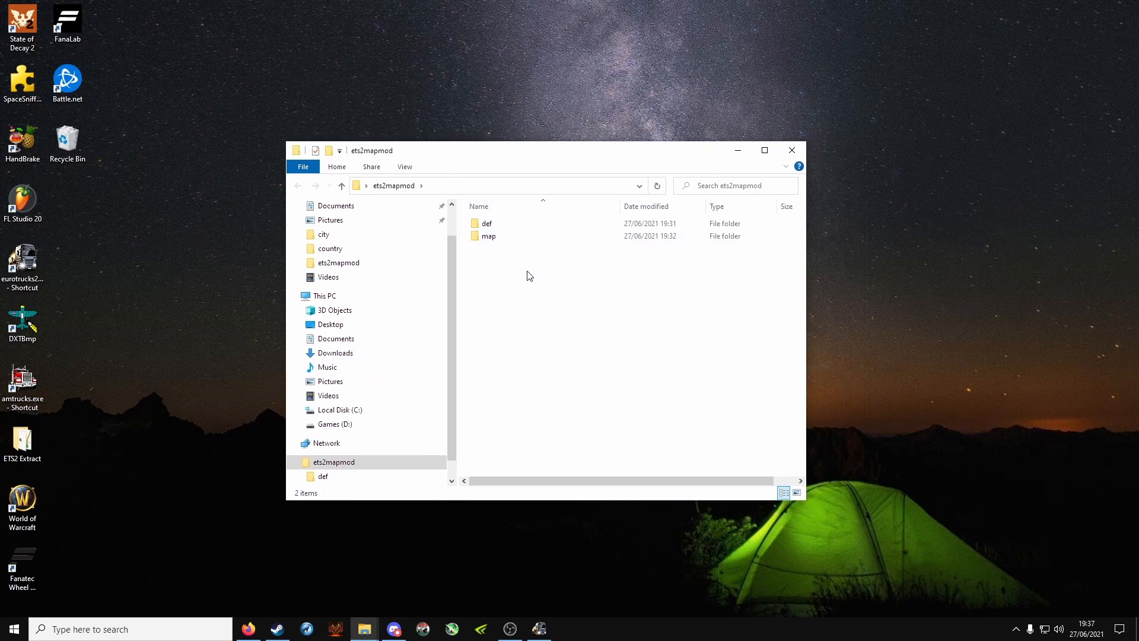
left_click_drag(564, 333, 474, 219)
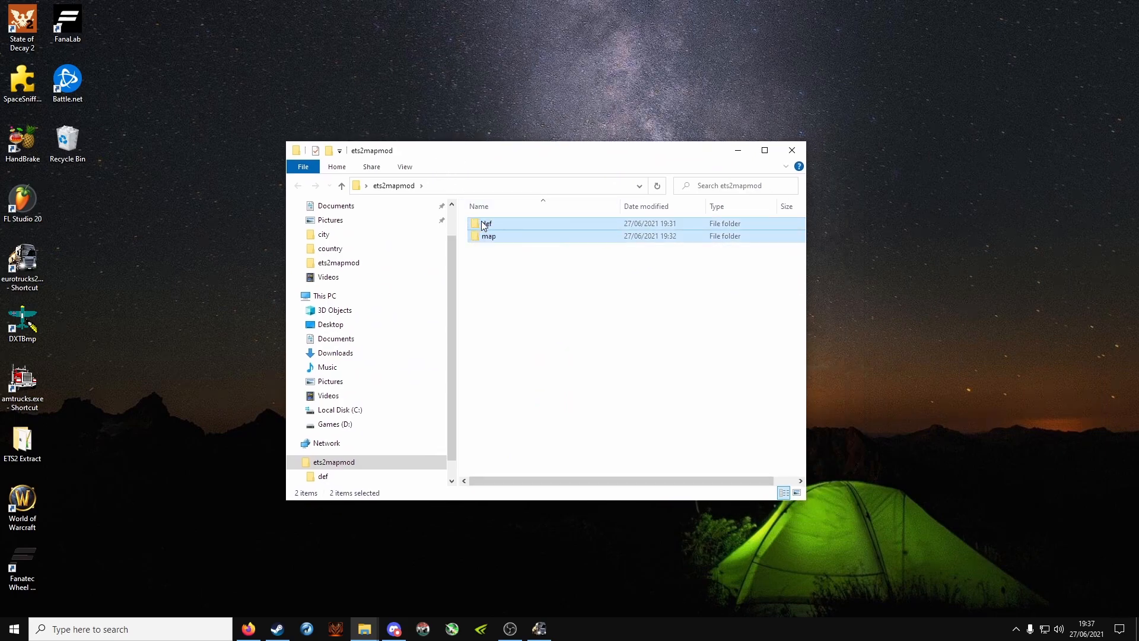
right_click(503, 226)
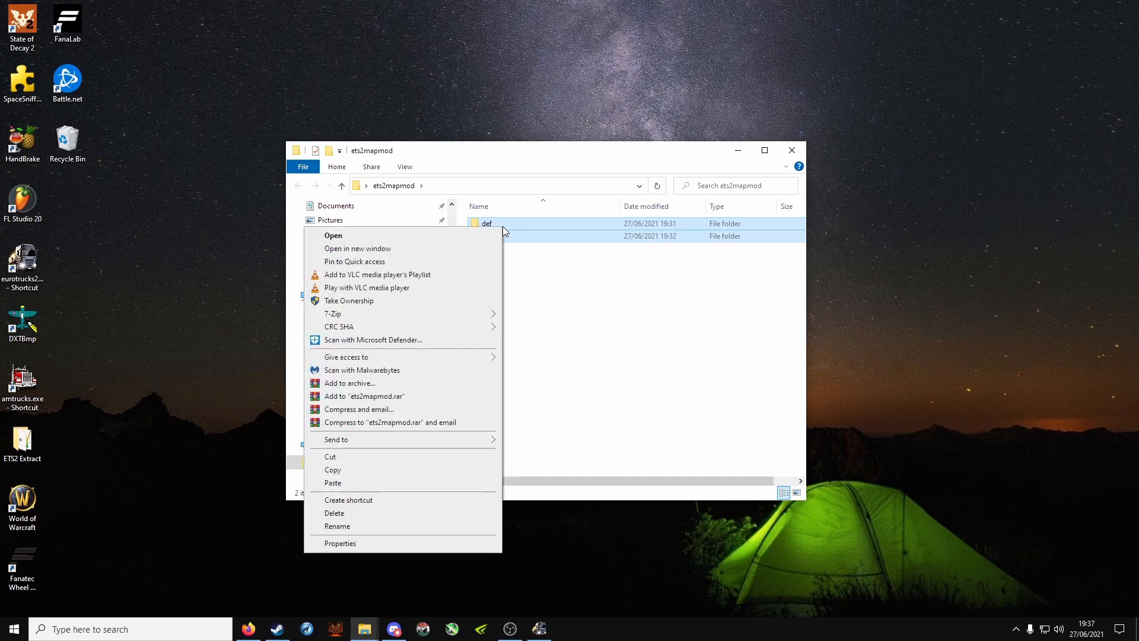
left_click(384, 385)
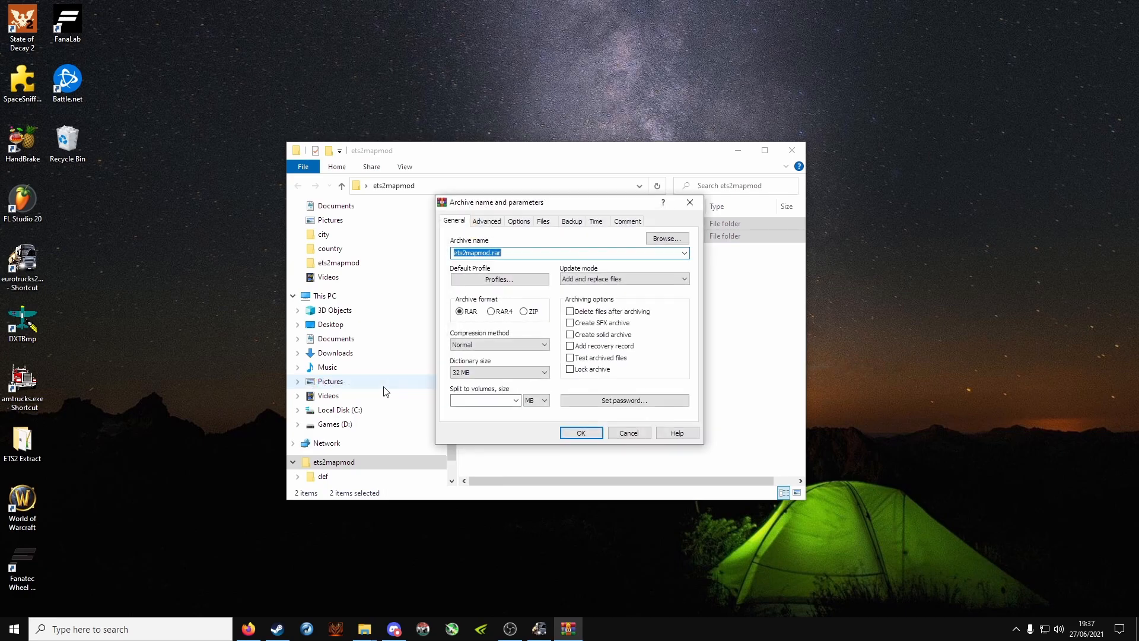
left_click(524, 312)
left_click(518, 254)
left_click(519, 254)
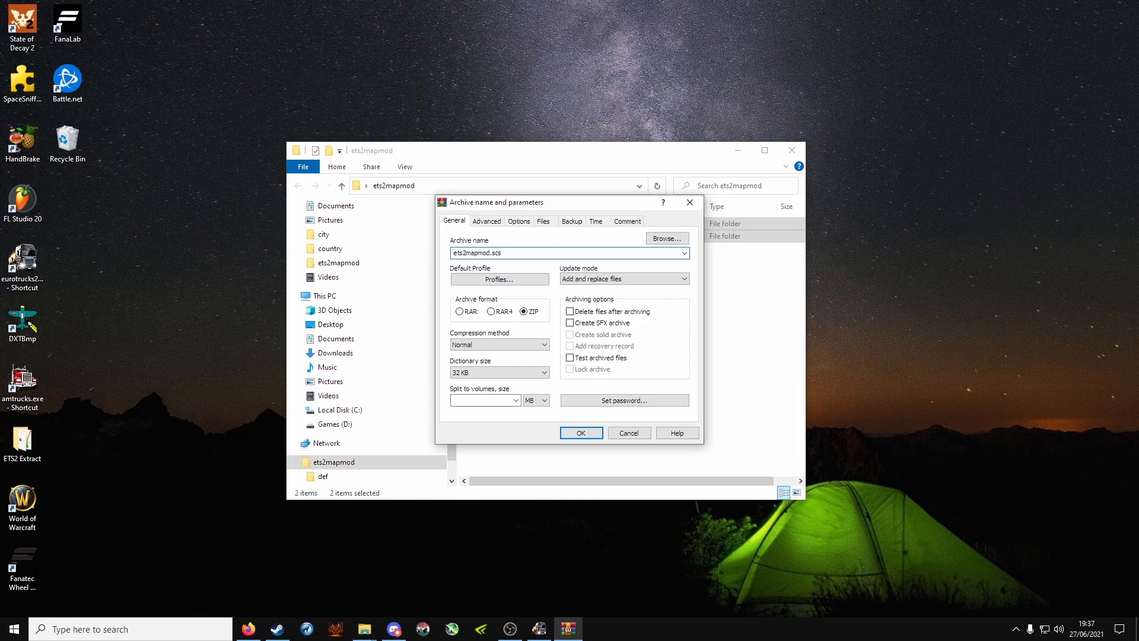
left_click(595, 438)
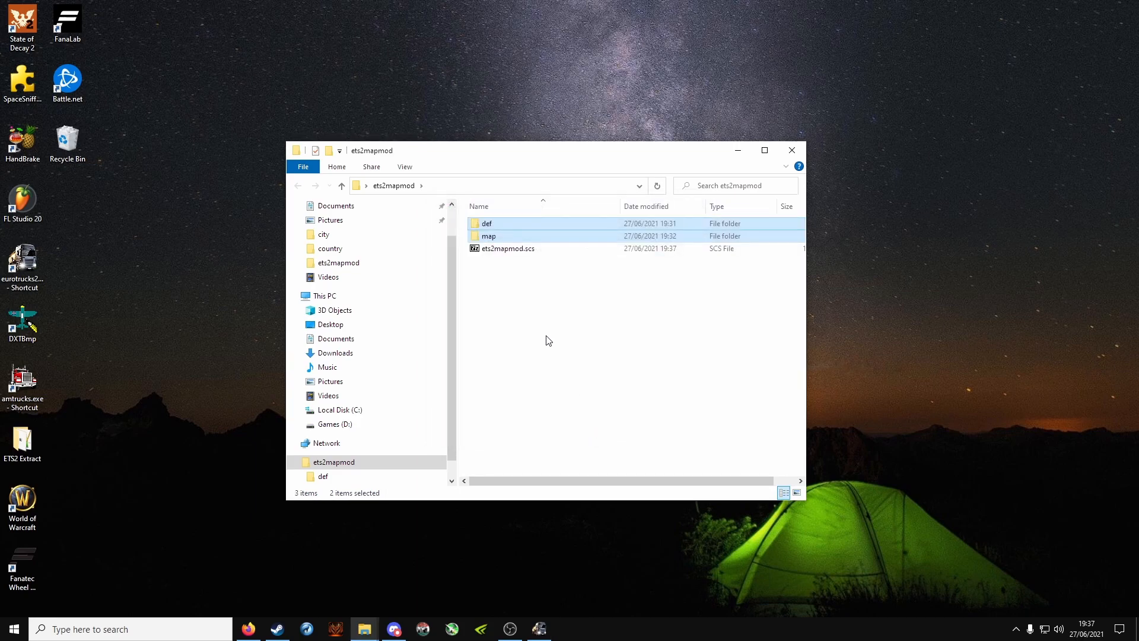
- Open the ets2mapmod.scs archive to check its top-level folders, and close it again
left_click(511, 277)
double_click(517, 249)
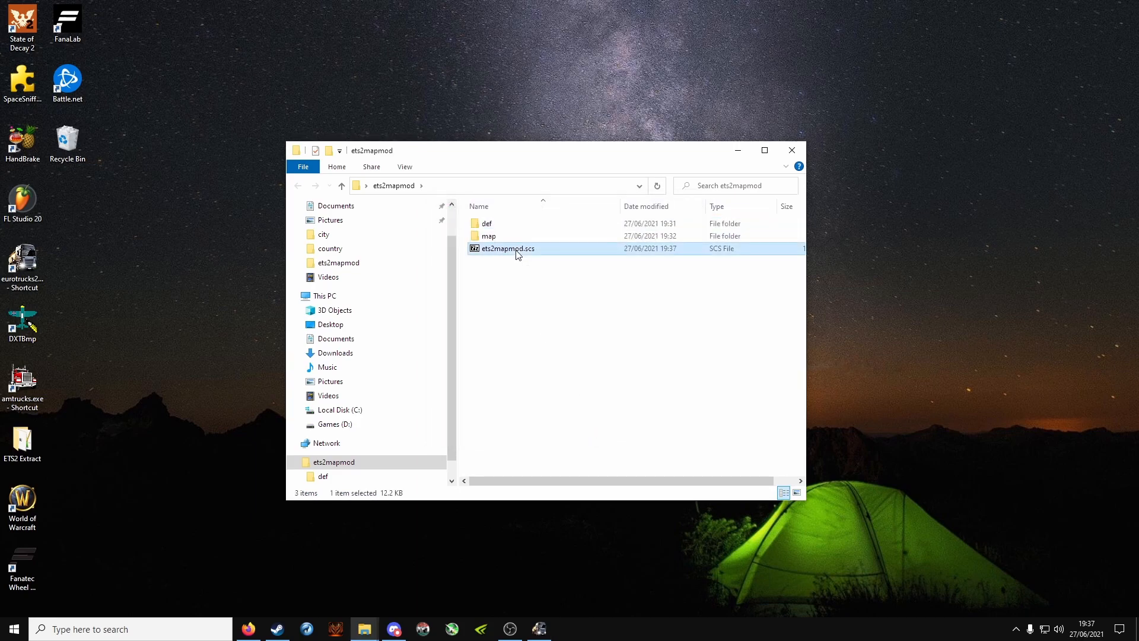
left_click_drag(593, 169, 521, 147)
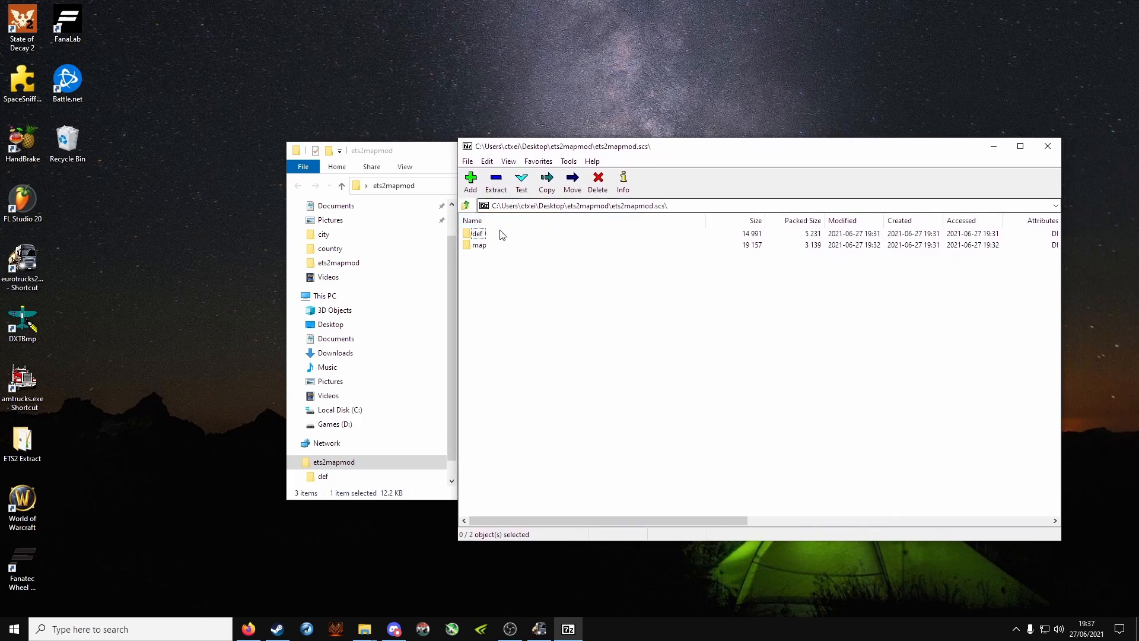
left_click(1047, 146)
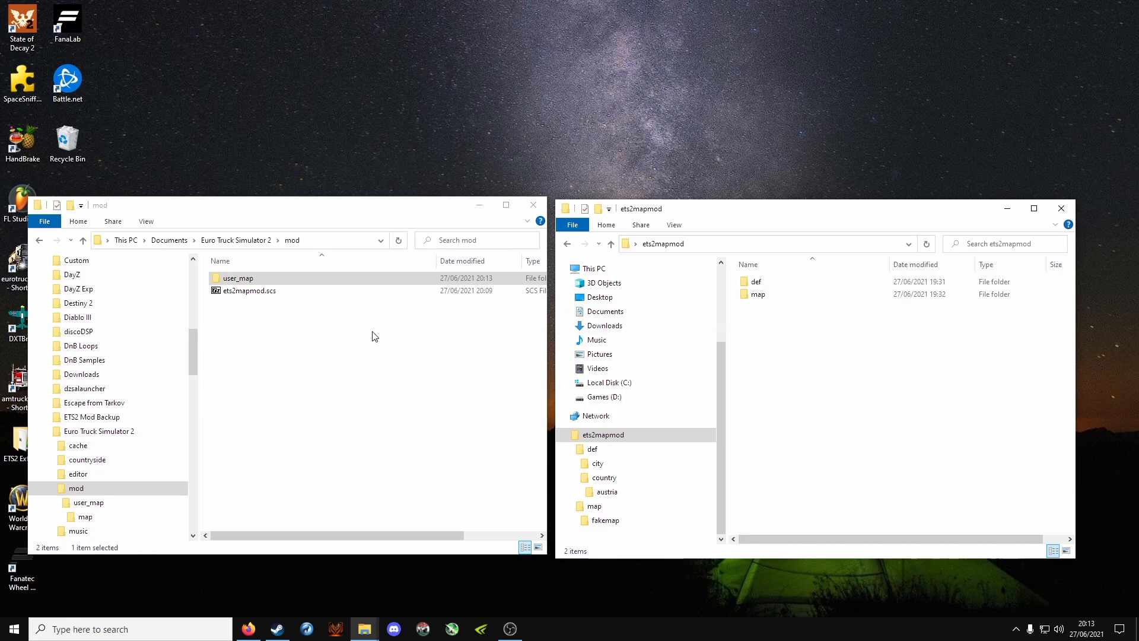
- Open the ets2mapmod.scs archive in the game's mod folder at map\fakemap, and place its window beside the folder window
double_click(279, 292)
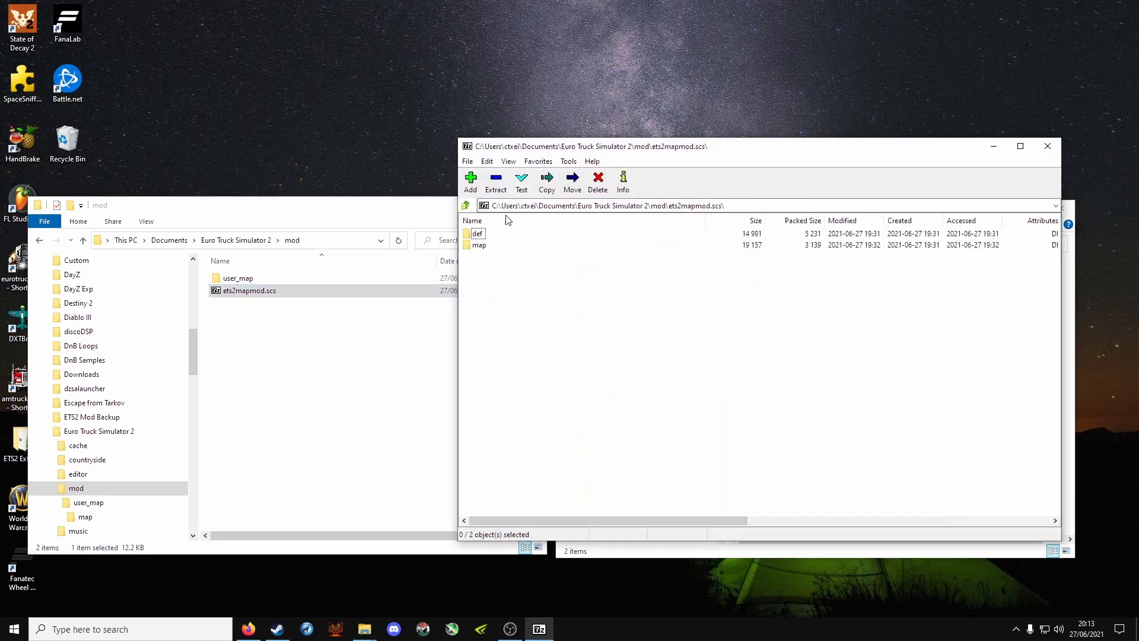
double_click(480, 246)
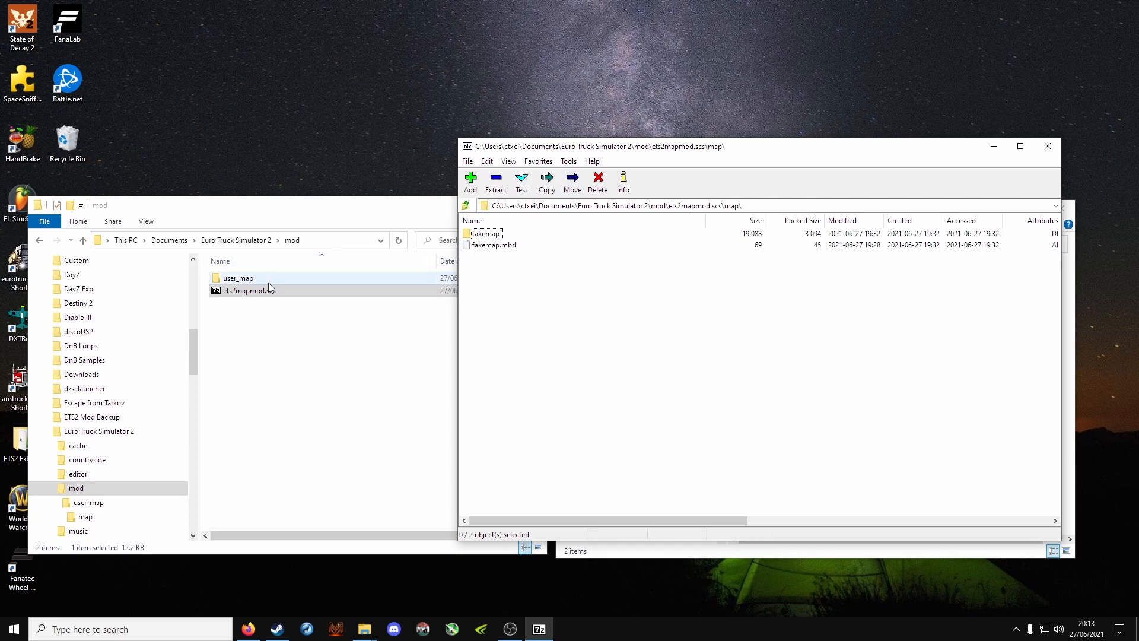
double_click(487, 236)
left_click_drag(558, 146, 661, 185)
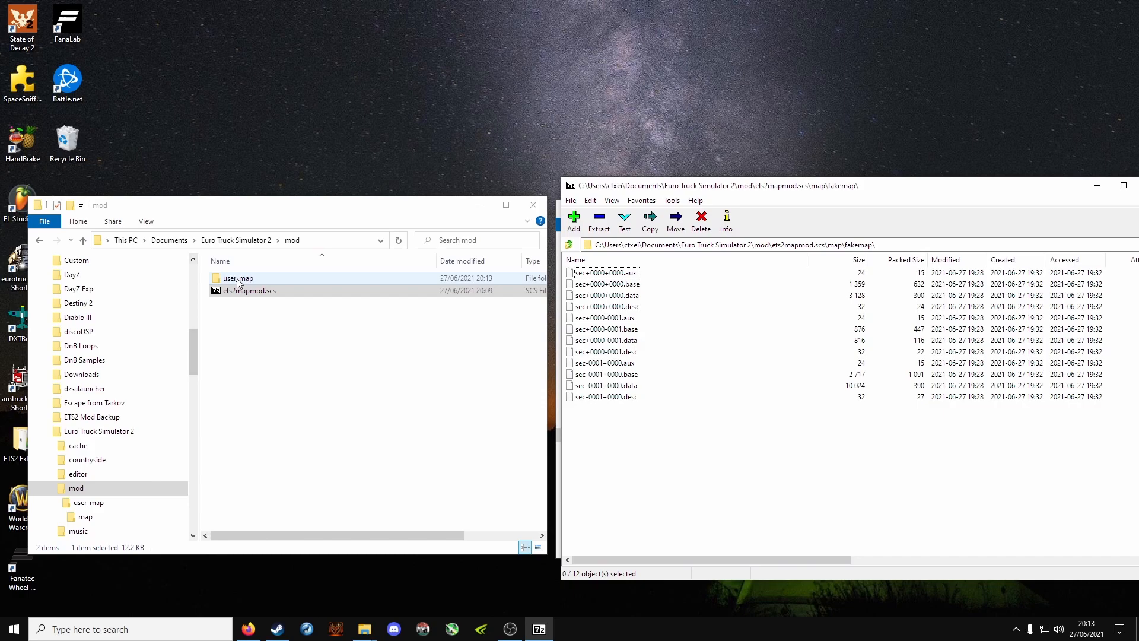
- Copy all sector files from user_map\map\fakemap into the map\fakemap folder of the ets2mapmod.scs archive, replacing the older versions
double_click(240, 282)
double_click(239, 280)
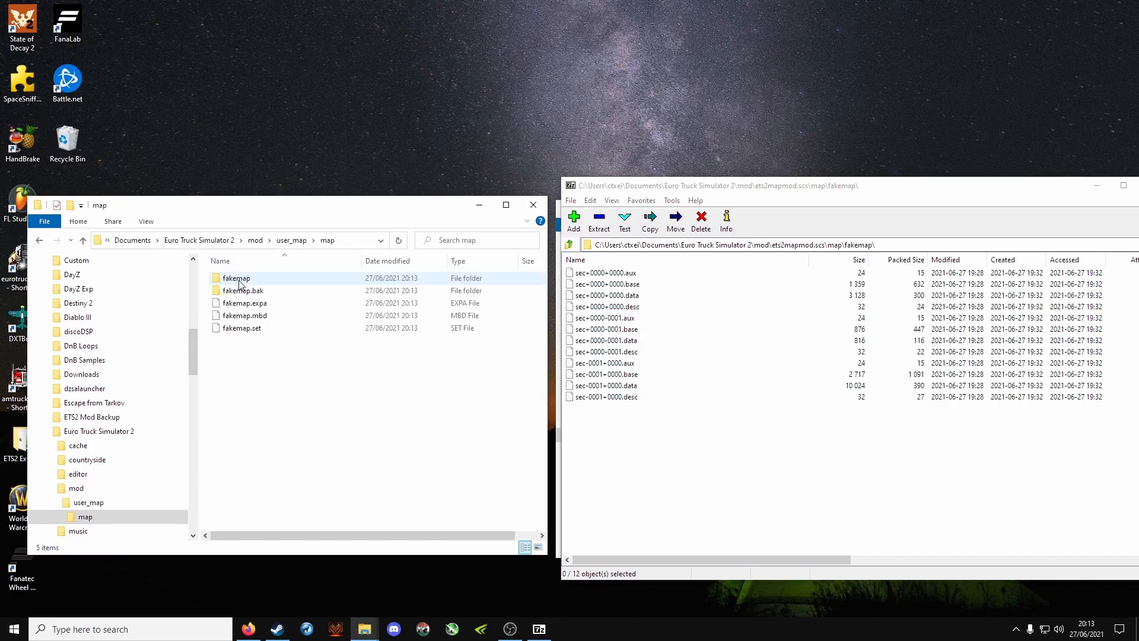
double_click(239, 280)
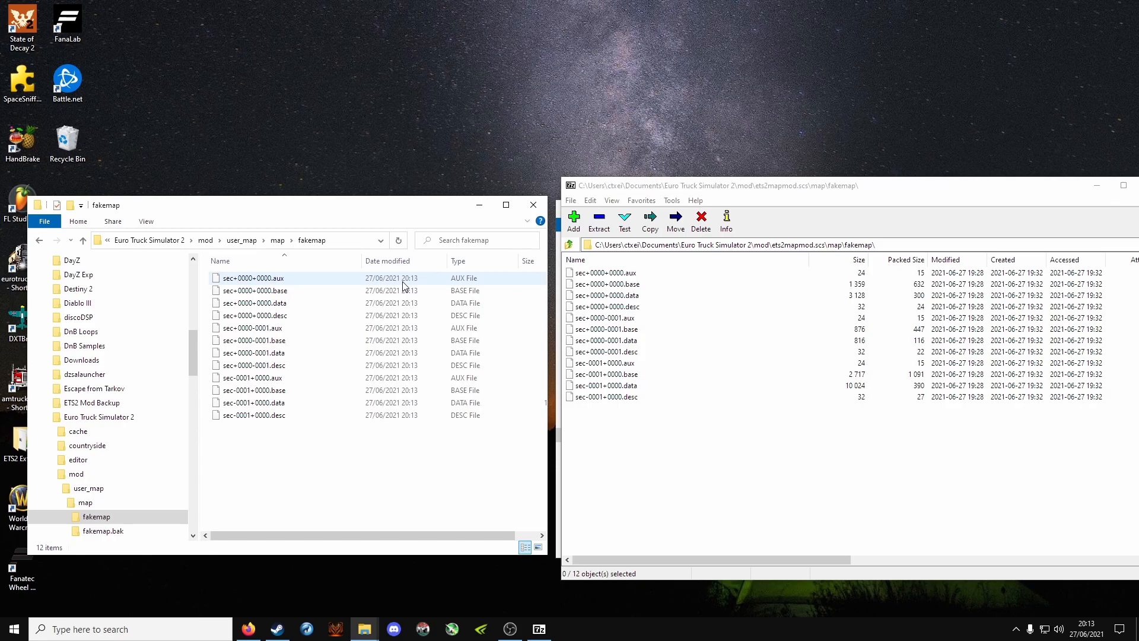
left_click_drag(354, 487, 216, 272)
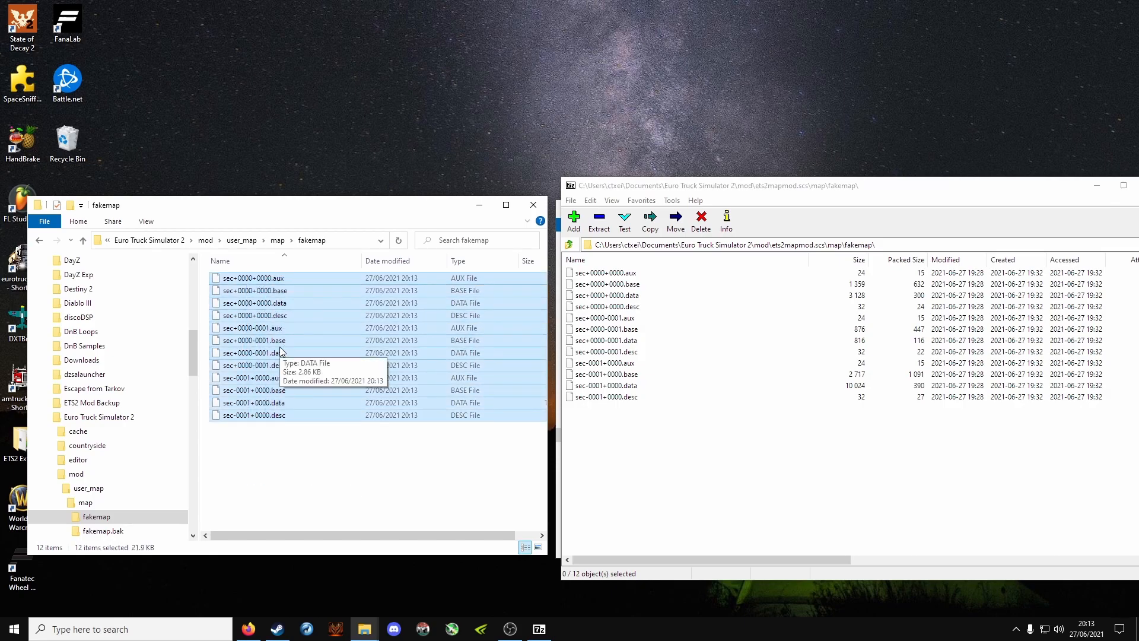
left_click(692, 465)
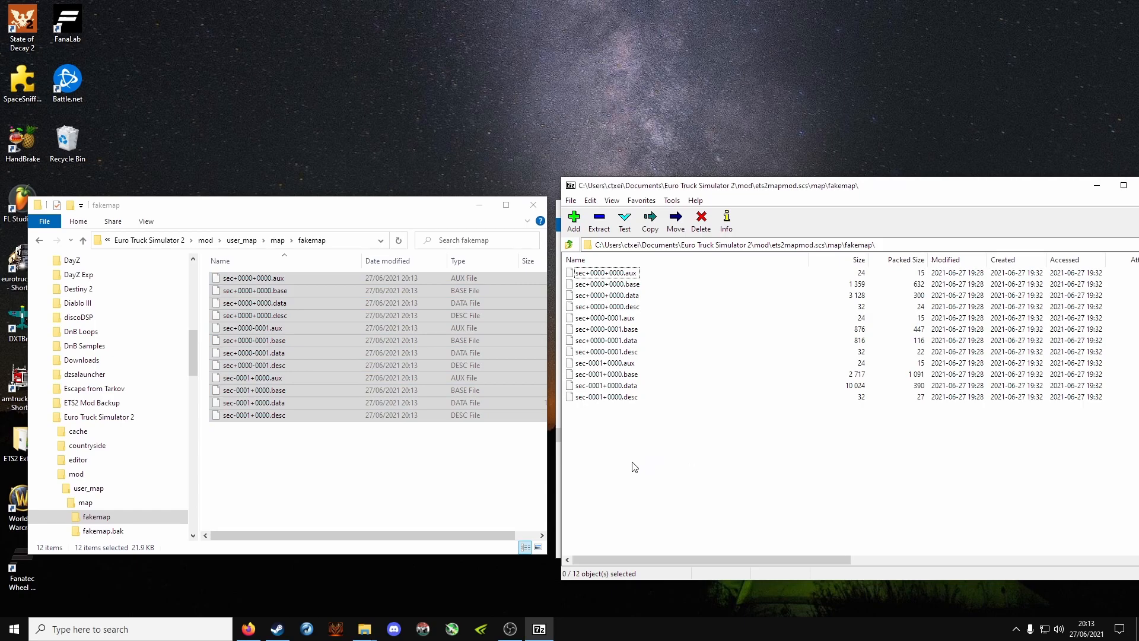
left_click_drag(427, 470, 244, 268)
left_click_drag(267, 333, 700, 445)
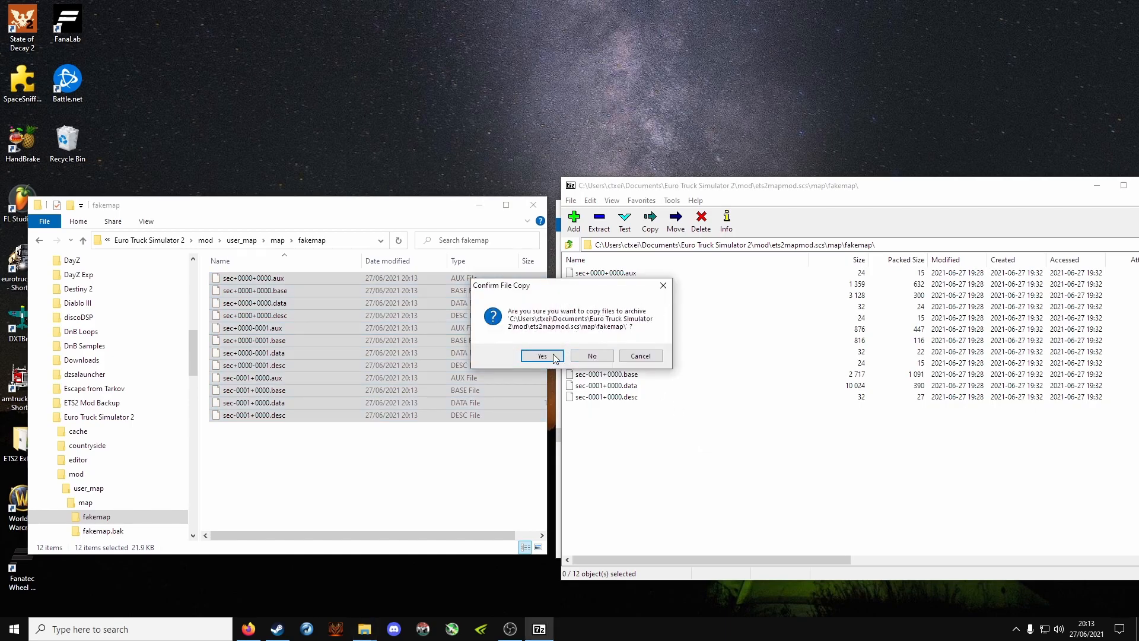
left_click(545, 357)
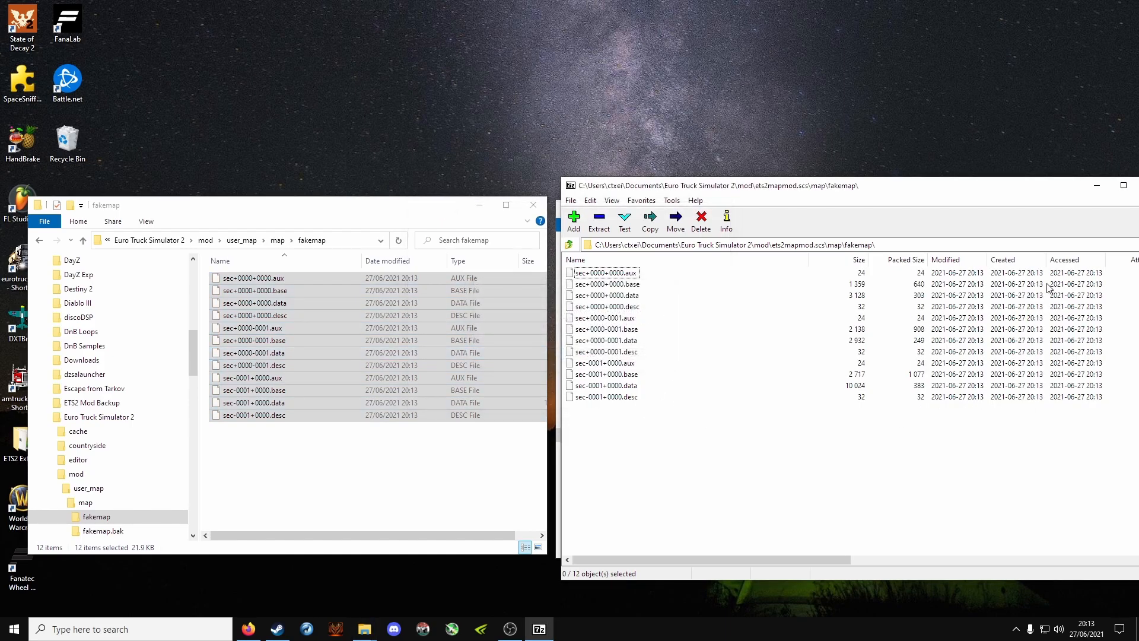
- Close the user_map fakemap folder window and the ets2mapmod.scs archive window
left_click(521, 346)
left_click(533, 206)
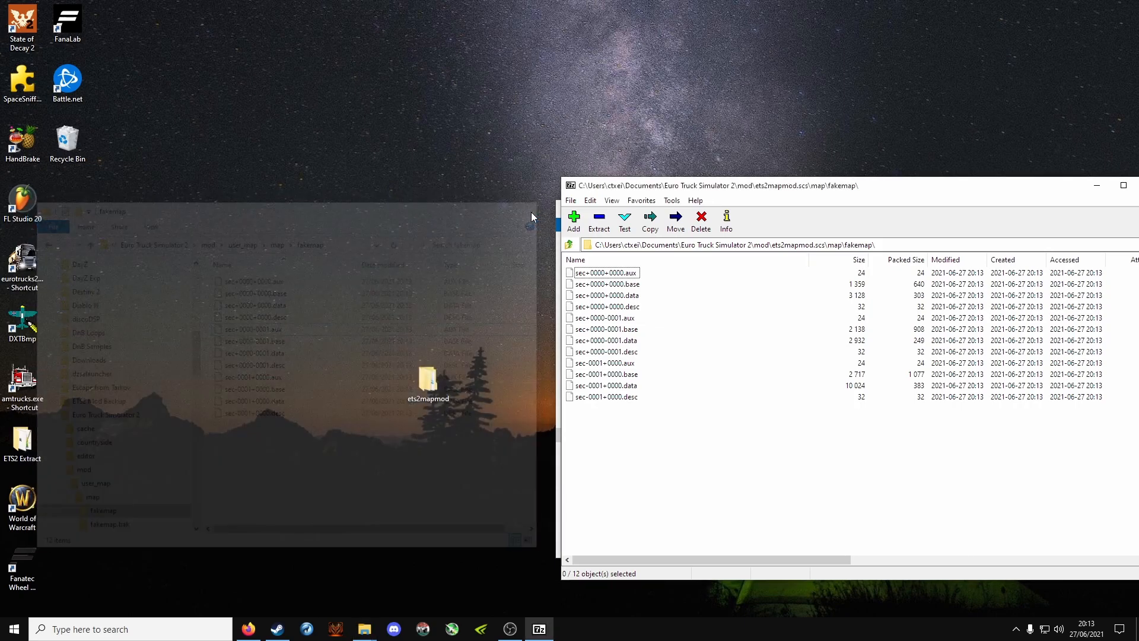
left_click_drag(1061, 191, 555, 211)
left_click(663, 205)
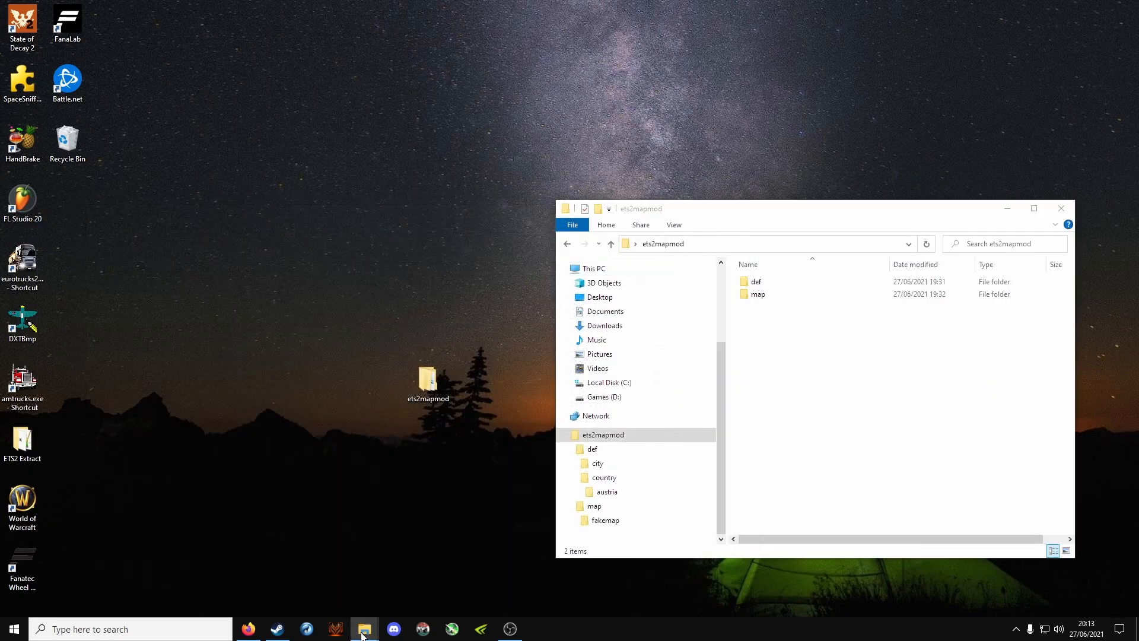
- Open a second File Explorer window at Documents\Euro Truck Simulator 2\mod, placed beside the ets2mapmod folder window
right_click(364, 629)
left_click(354, 562)
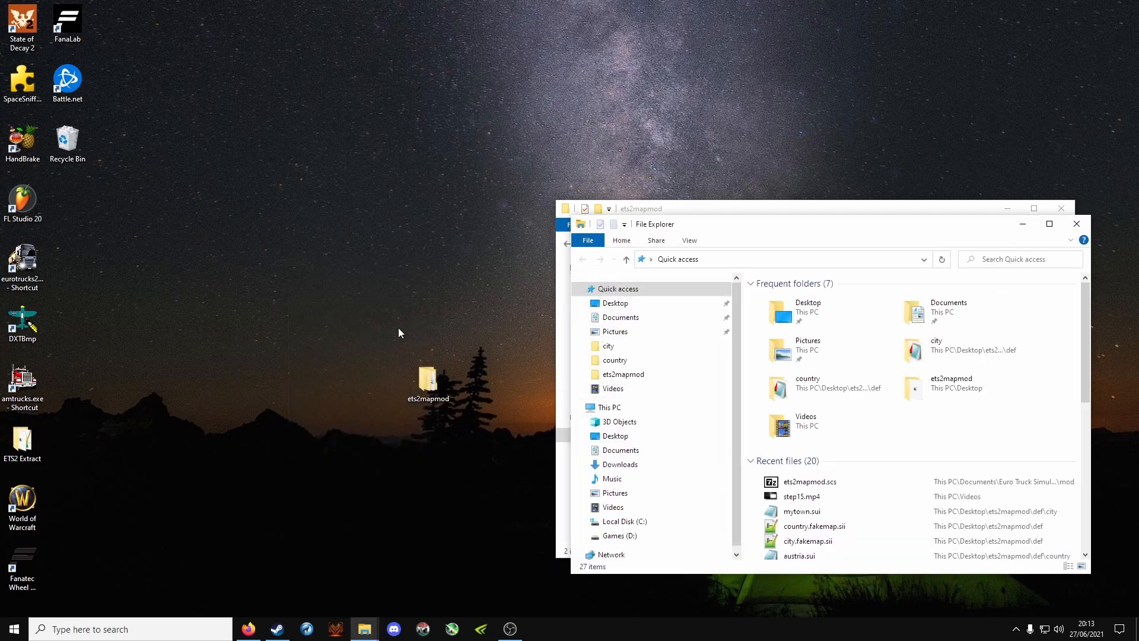
left_click_drag(737, 218, 236, 217)
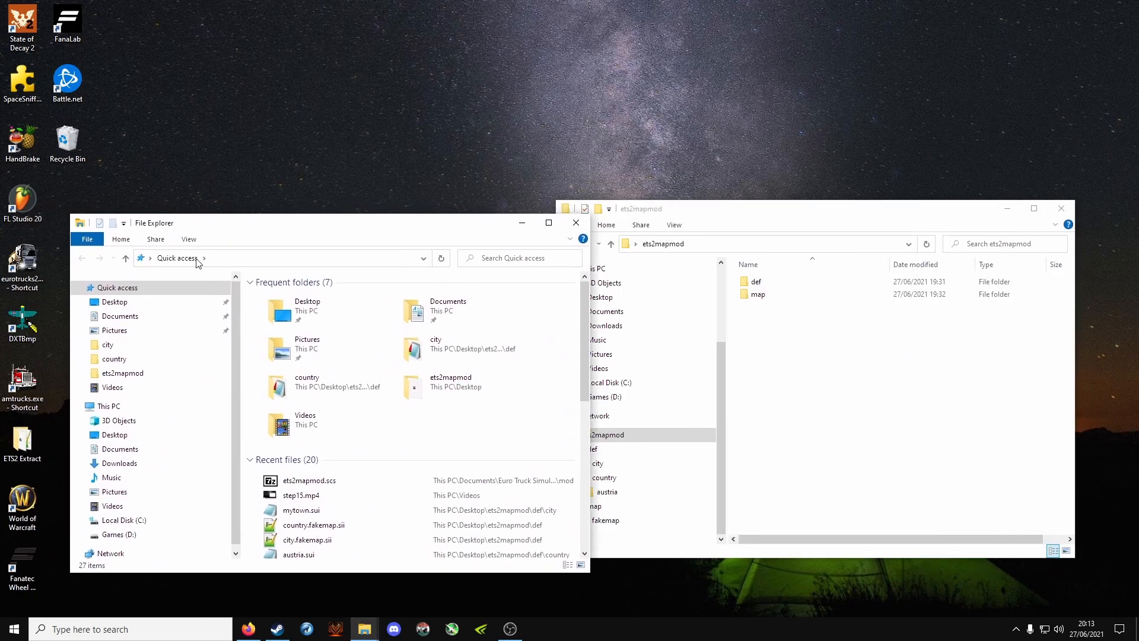
left_click(120, 316)
scroll(325, 380, "down", 3)
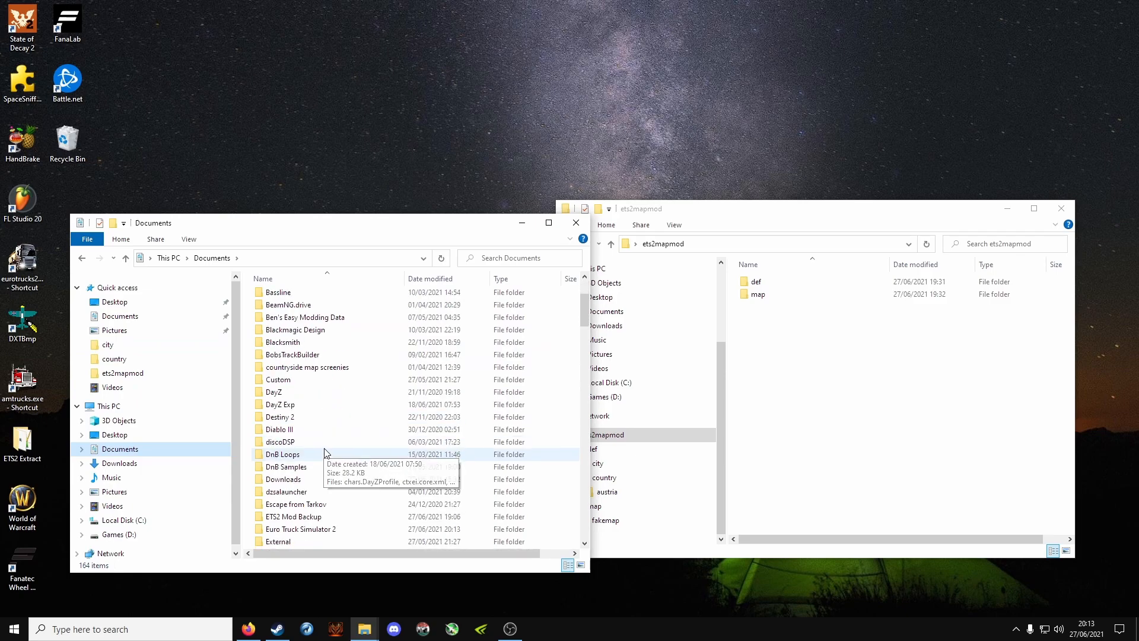
double_click(312, 528)
double_click(287, 318)
- Delete the user_map folder from the game's mod folder and minimise that folder window
left_click(291, 297)
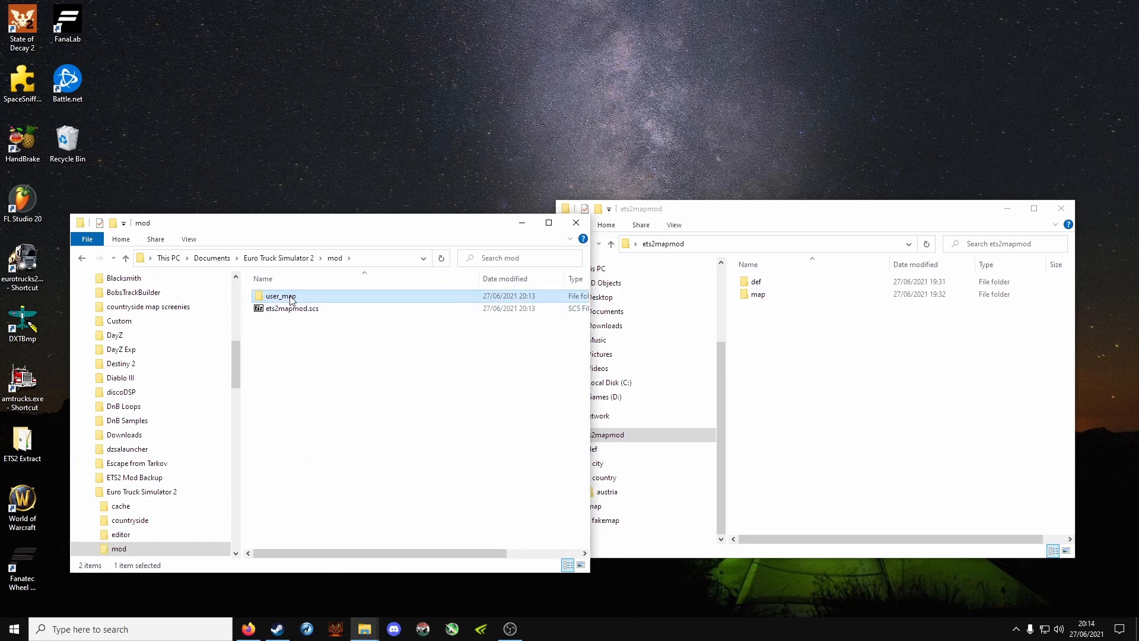
key("Delete")
left_click(307, 298)
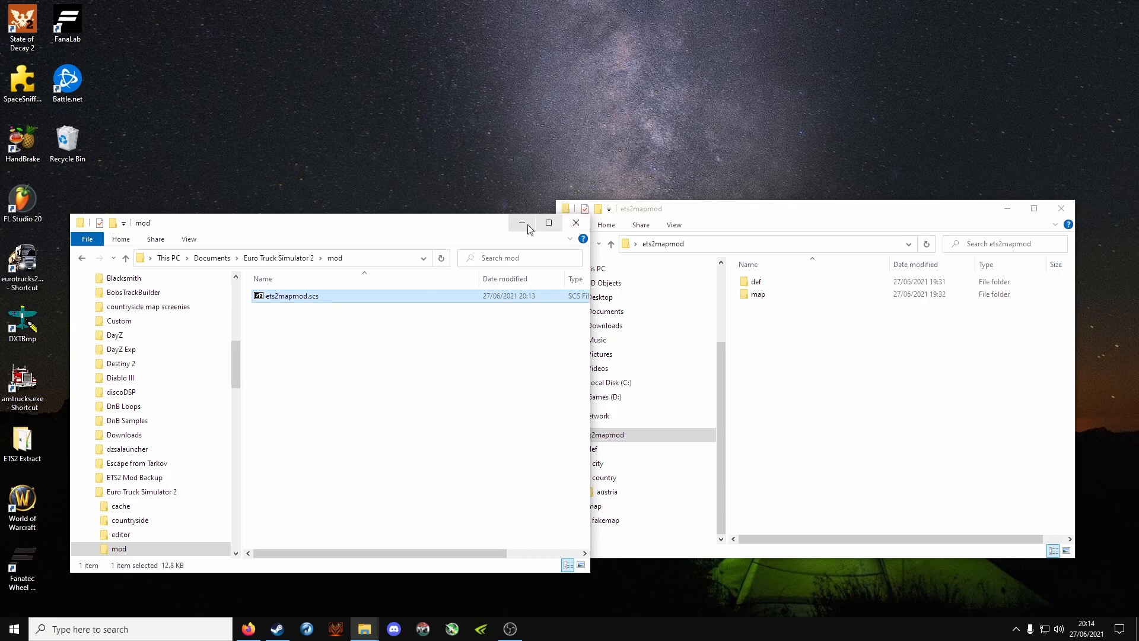
left_click(522, 223)
- Run the eurotrucks2.exe shortcut as administrator and open fakemap.mbd in the map editor
right_click(14, 283)
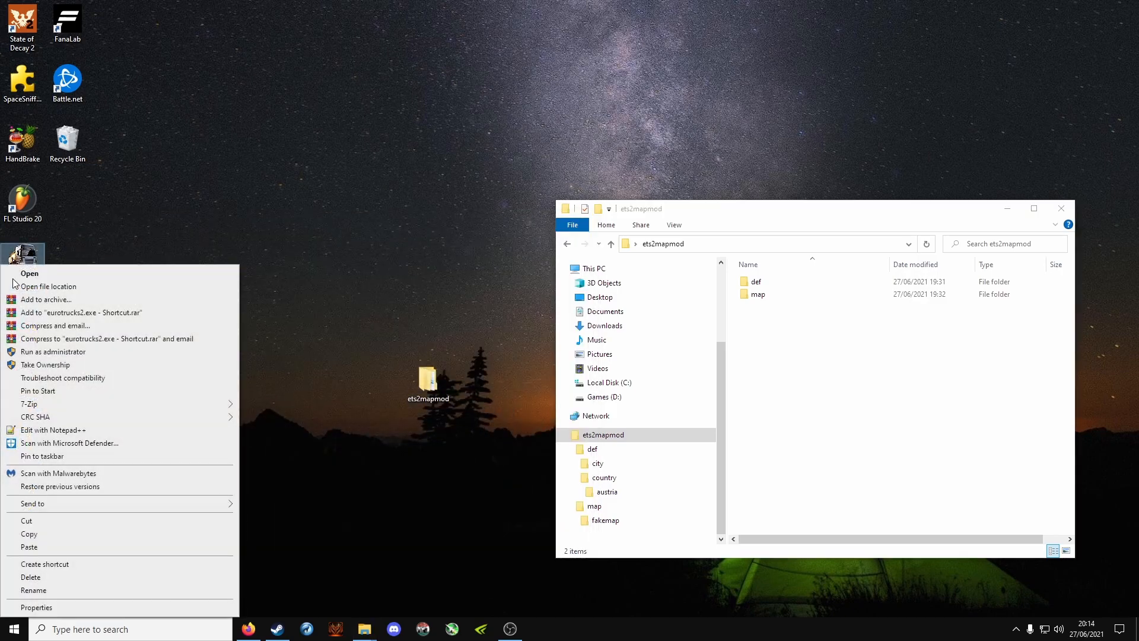
left_click(39, 352)
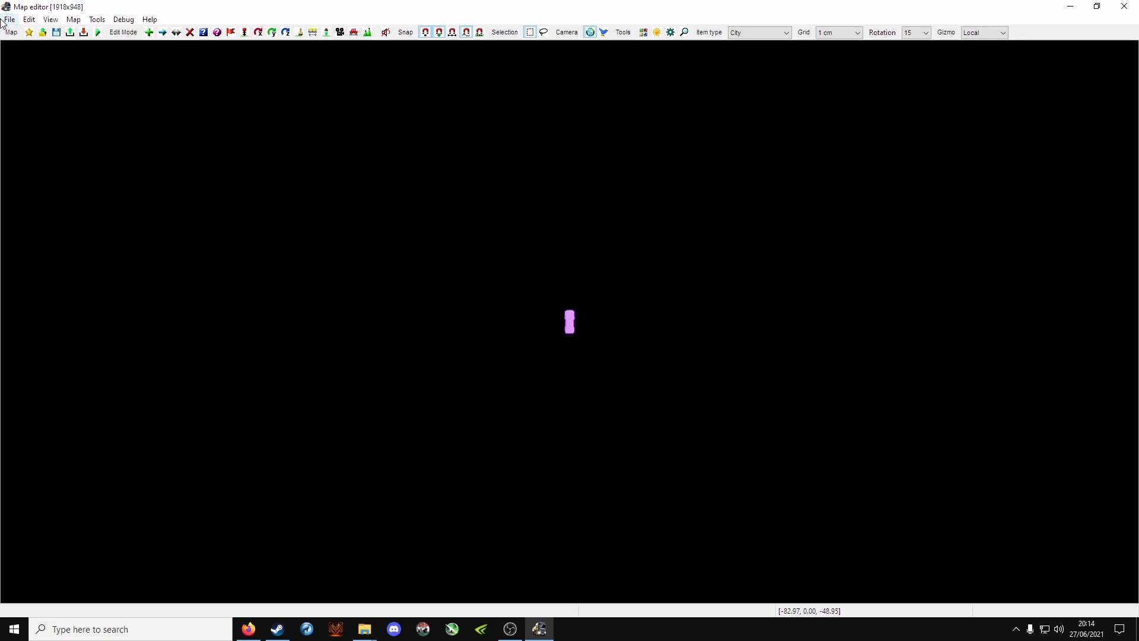
left_click(3, 21)
left_click(62, 51)
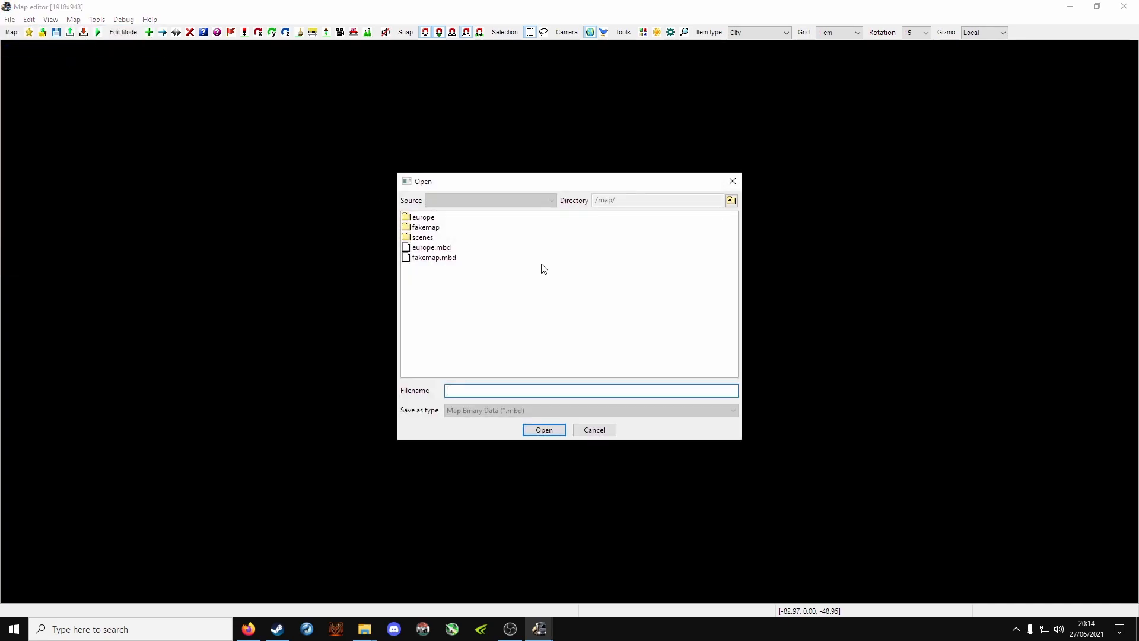
left_click(436, 257)
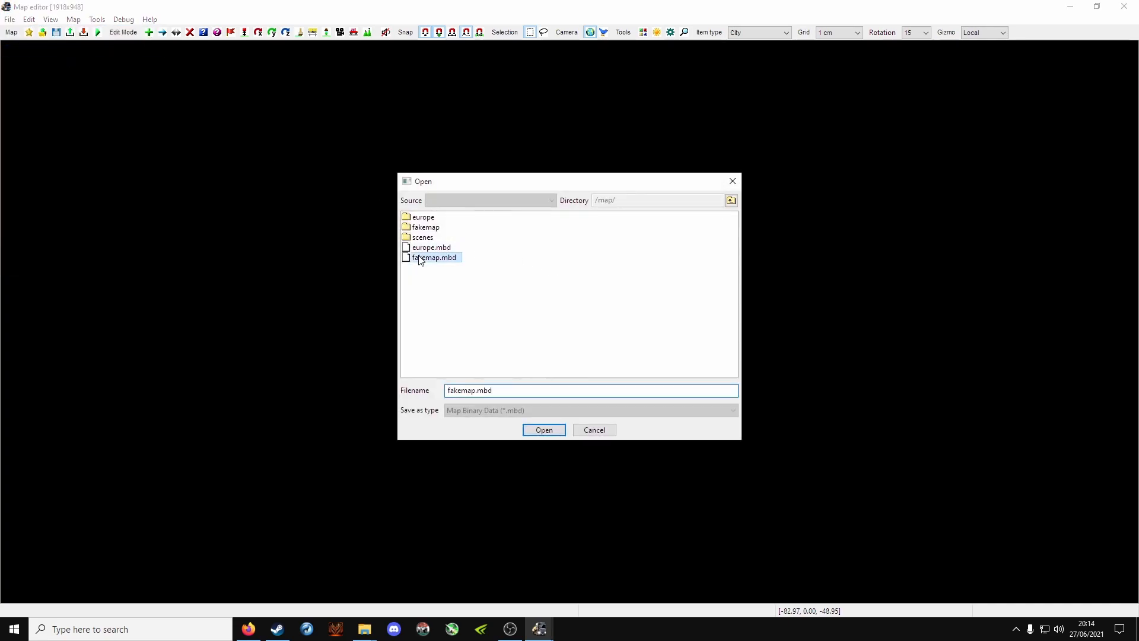
left_click(544, 430)
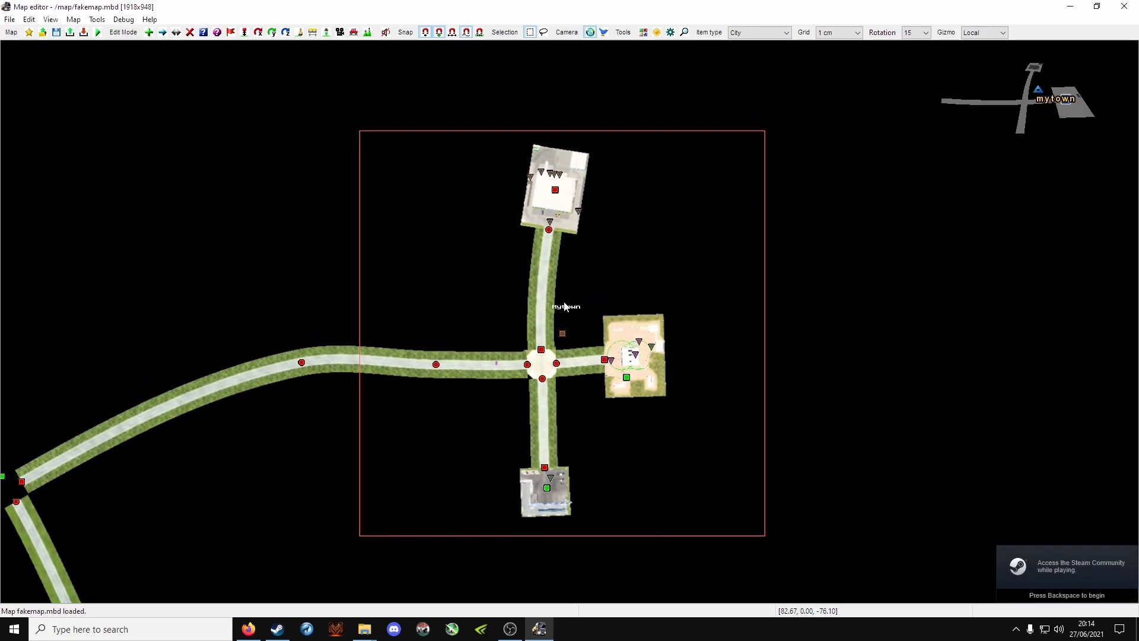
right_click_drag(570, 283, 522, 303)
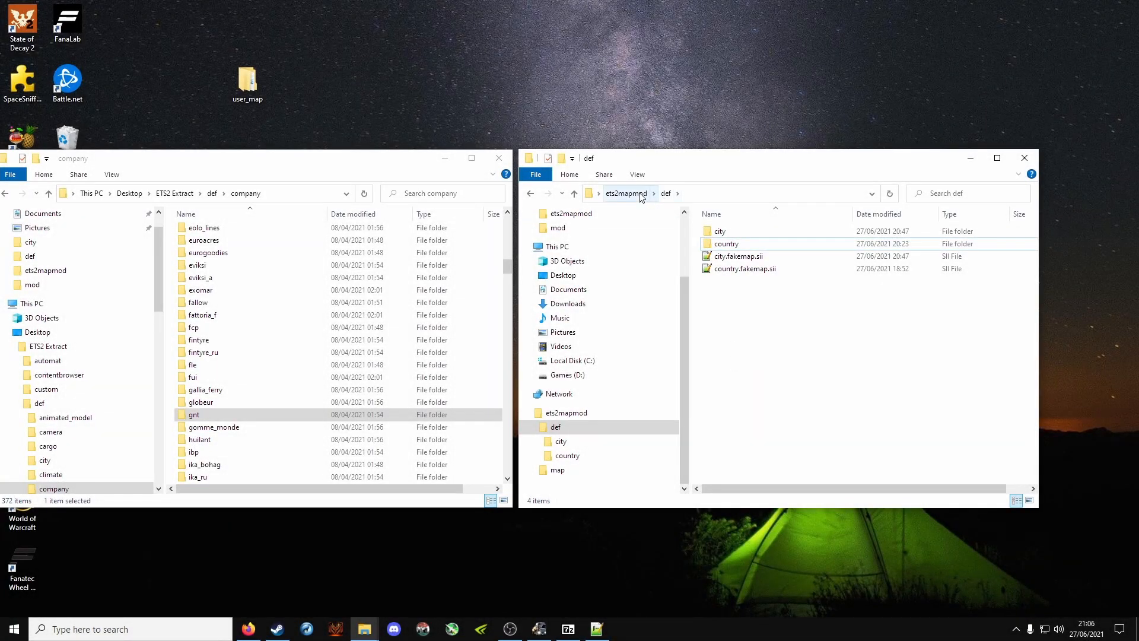
- Create a new folder named company inside ets2mapmod\def
left_click(640, 196)
double_click(727, 231)
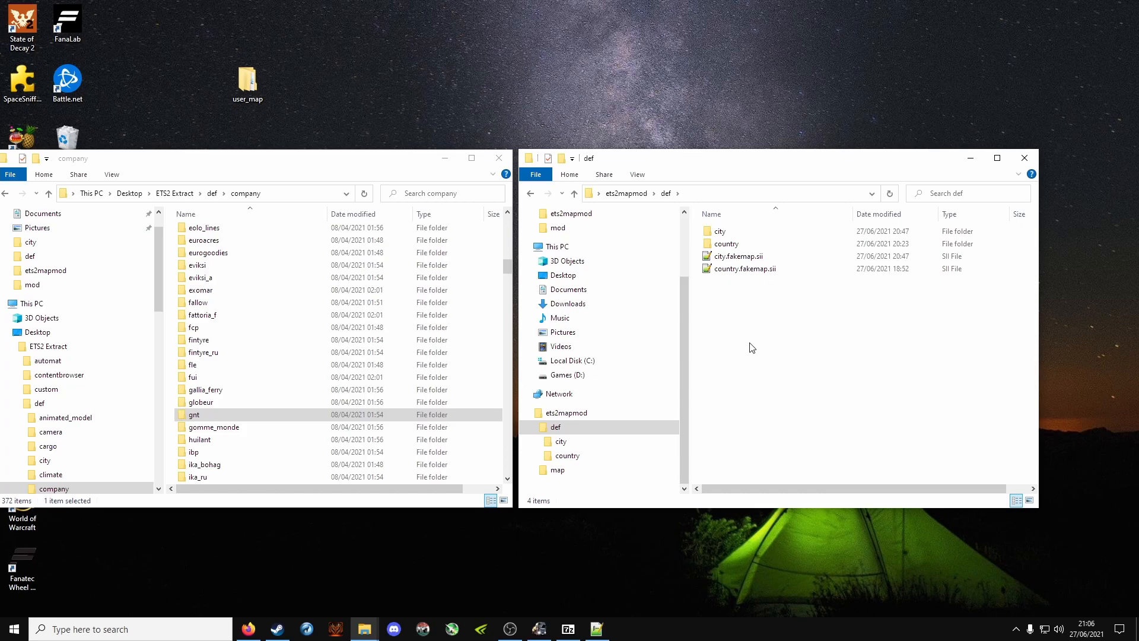
right_click(740, 327)
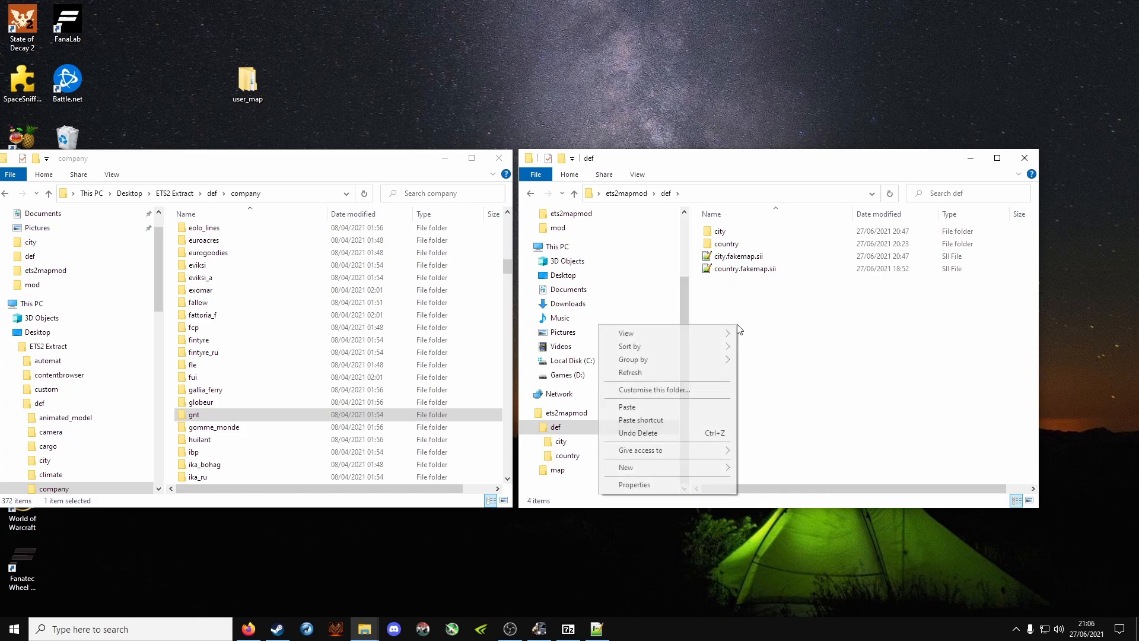
mouse_move(678, 469)
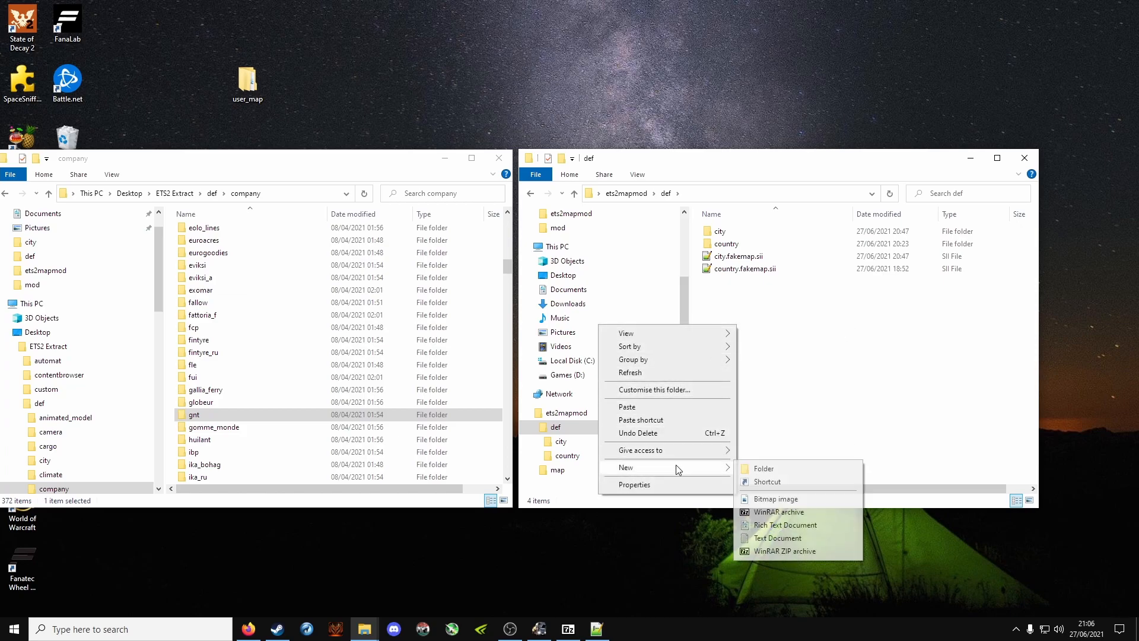
left_click(813, 470)
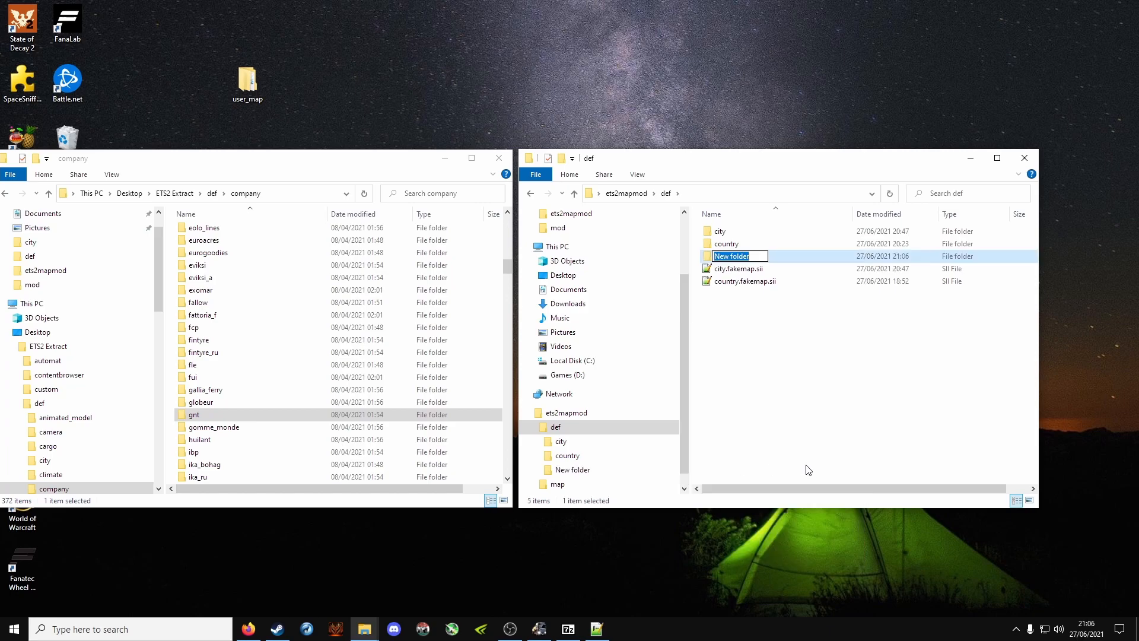
type("company")
key("Return")
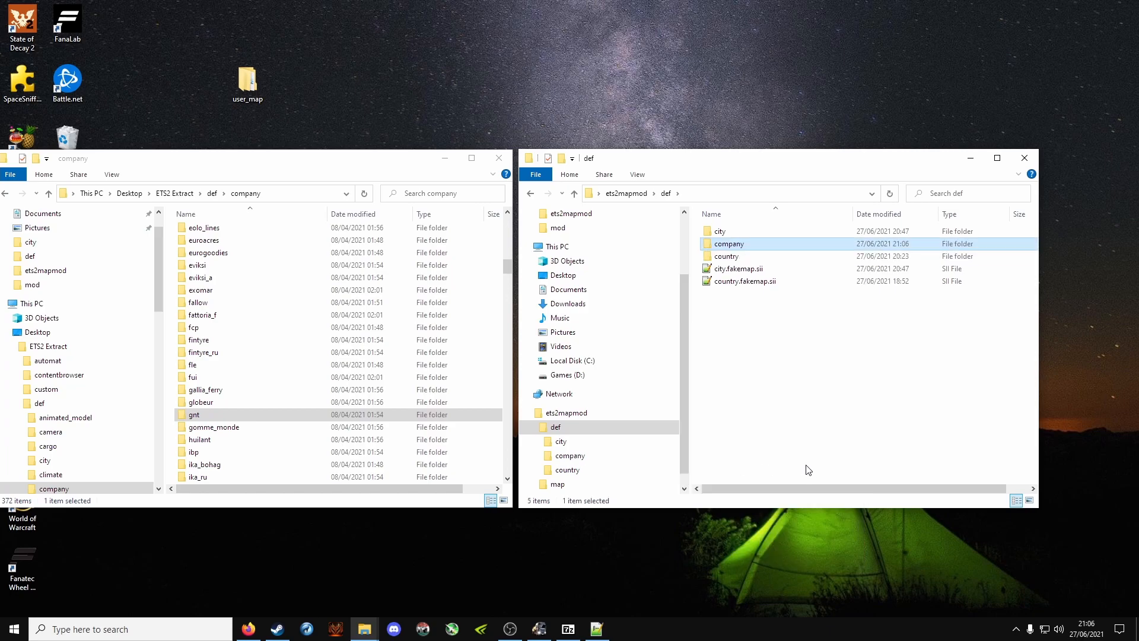
- Look through the company folders in ETS2 Extract\def\company, and switch to the map editor to view the GNT company building
left_click(180, 193)
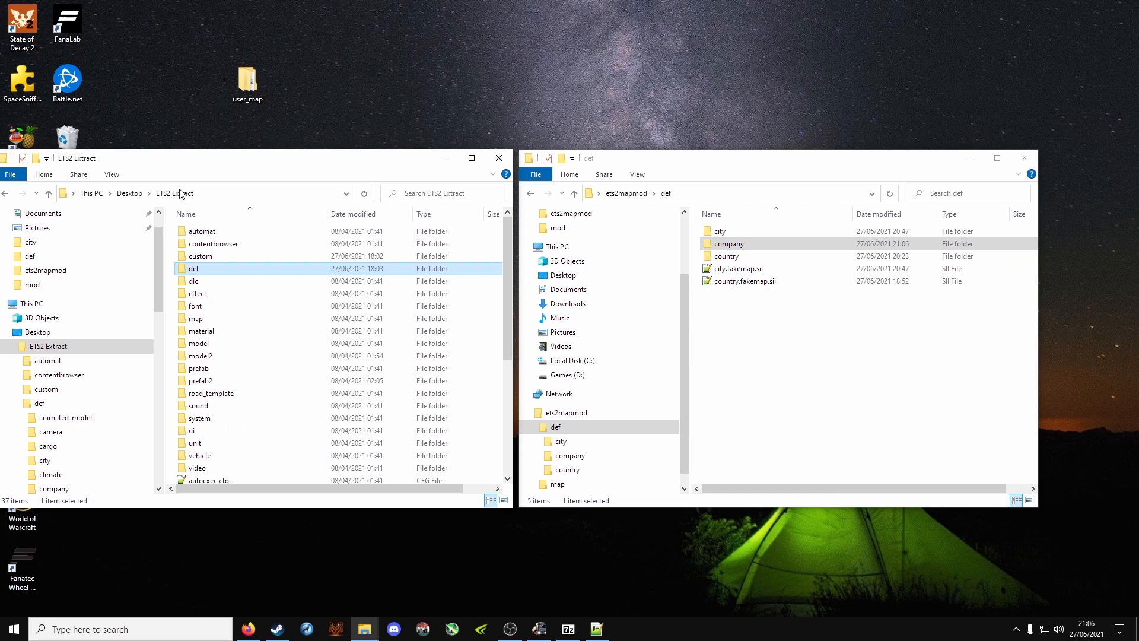
double_click(212, 275)
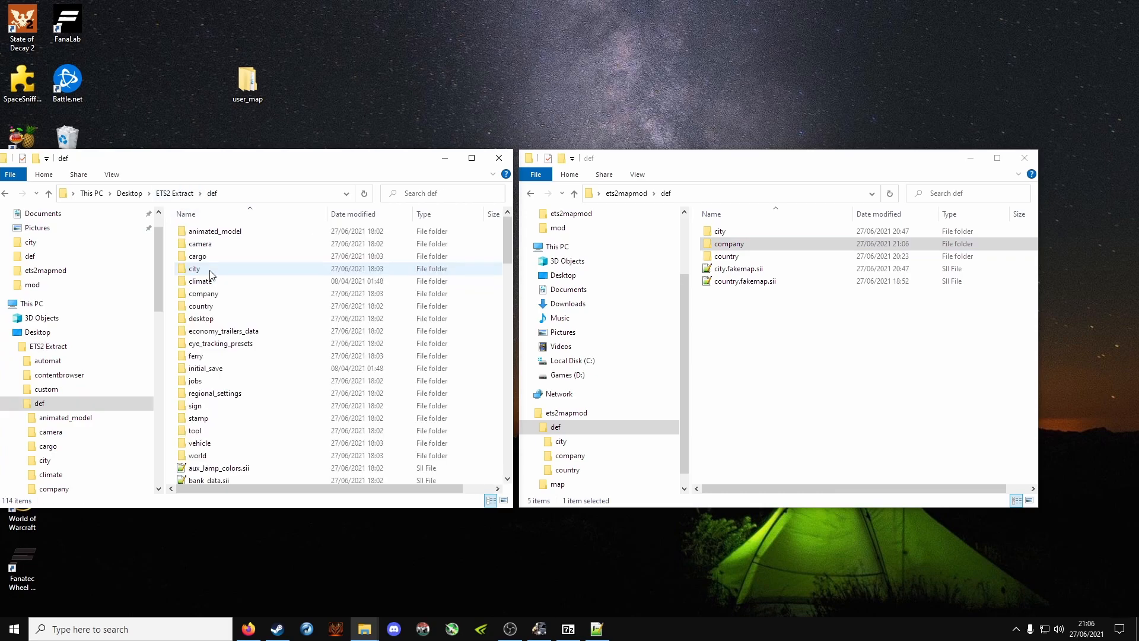
double_click(230, 297)
scroll(242, 393, "down", 5)
scroll(242, 394, "down", 11)
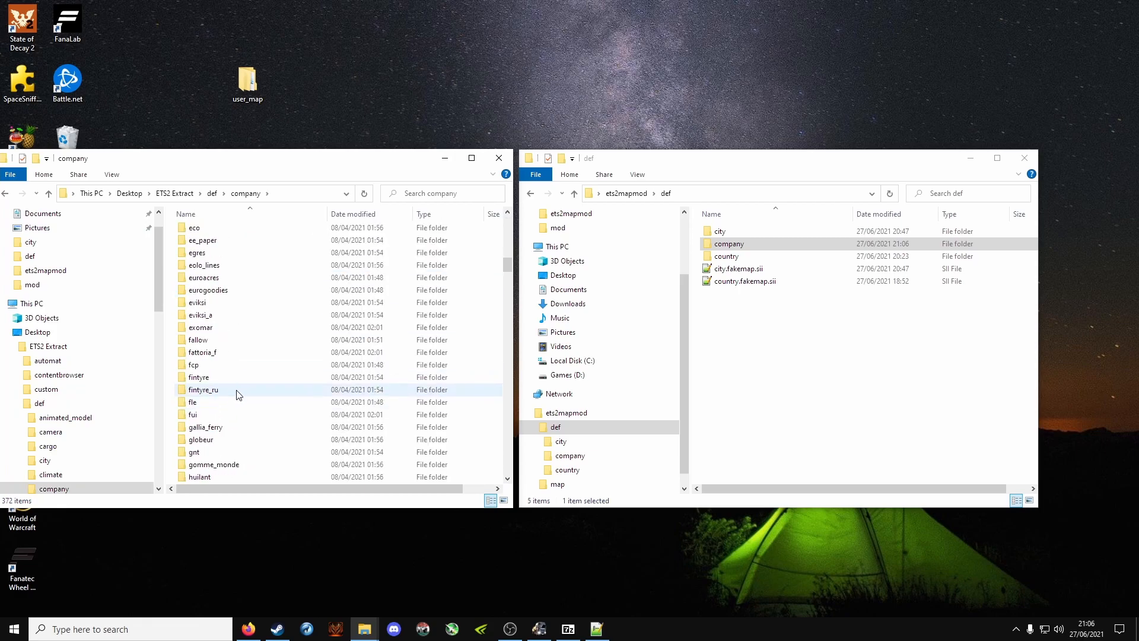
scroll(238, 396, "down", 2)
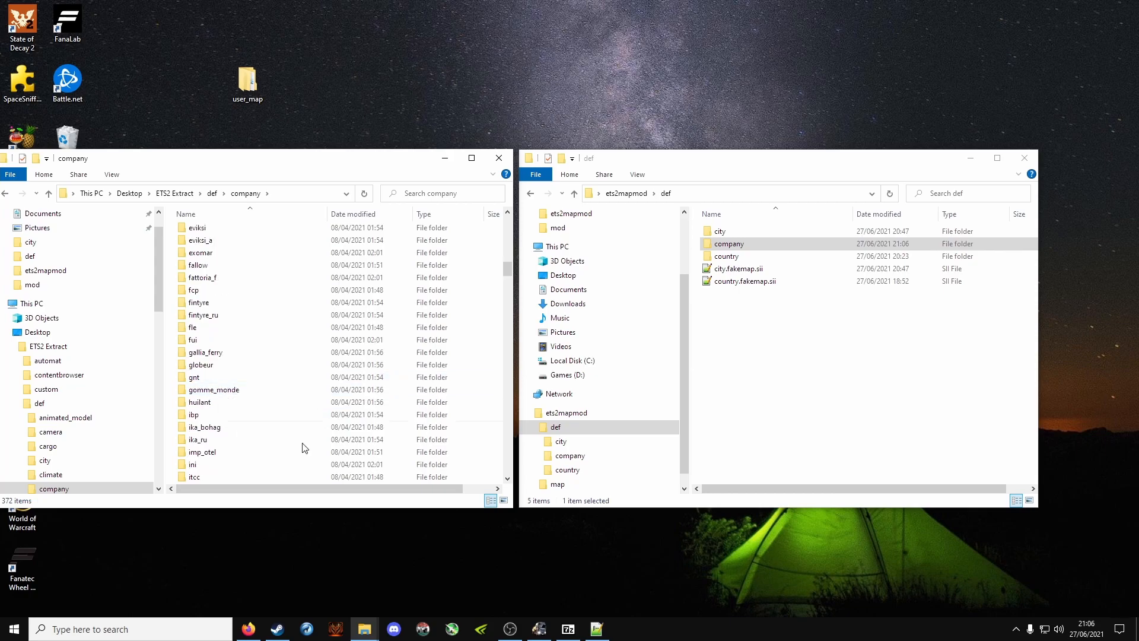
left_click(539, 629)
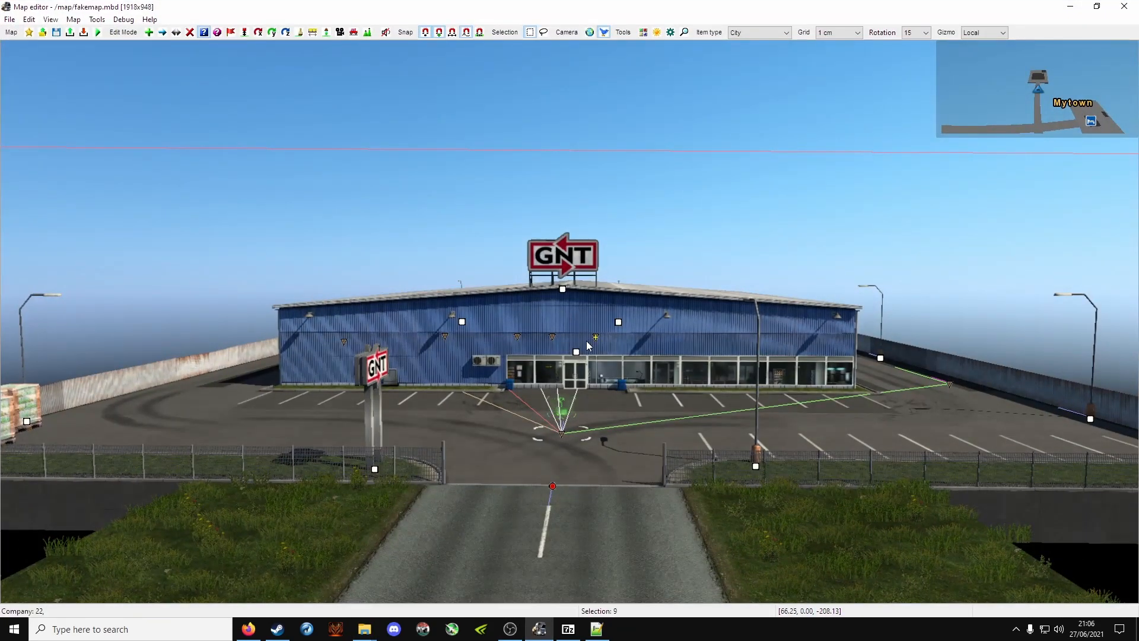
- Try the lisette variant on the GNT logistic company prefab, restore gnt, and discard the property changes
double_click(575, 356)
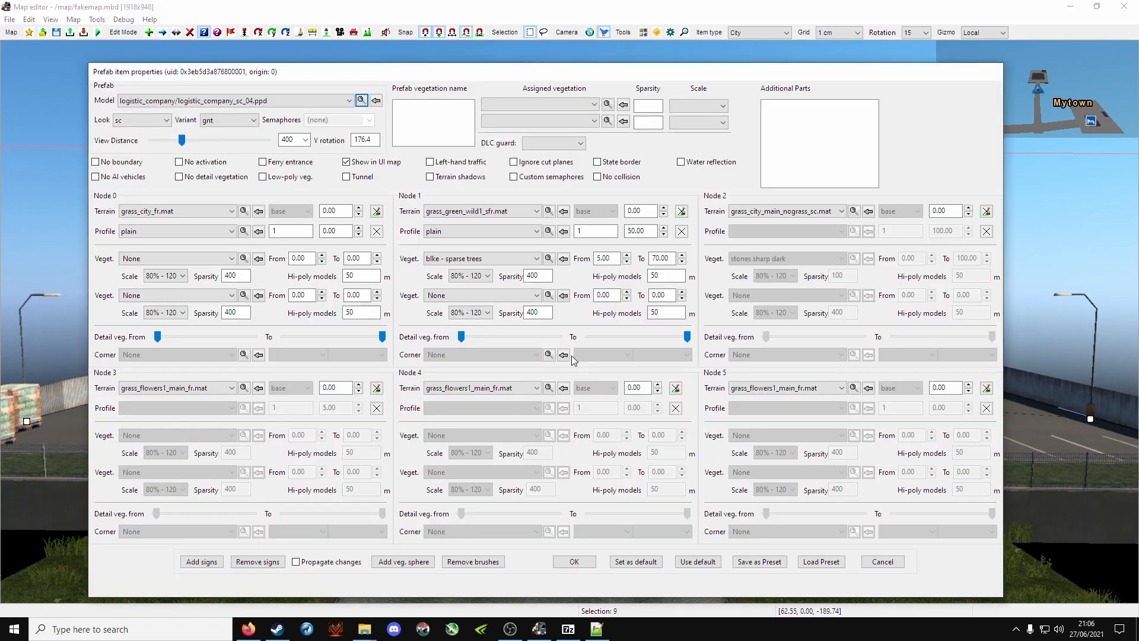
left_click(247, 120)
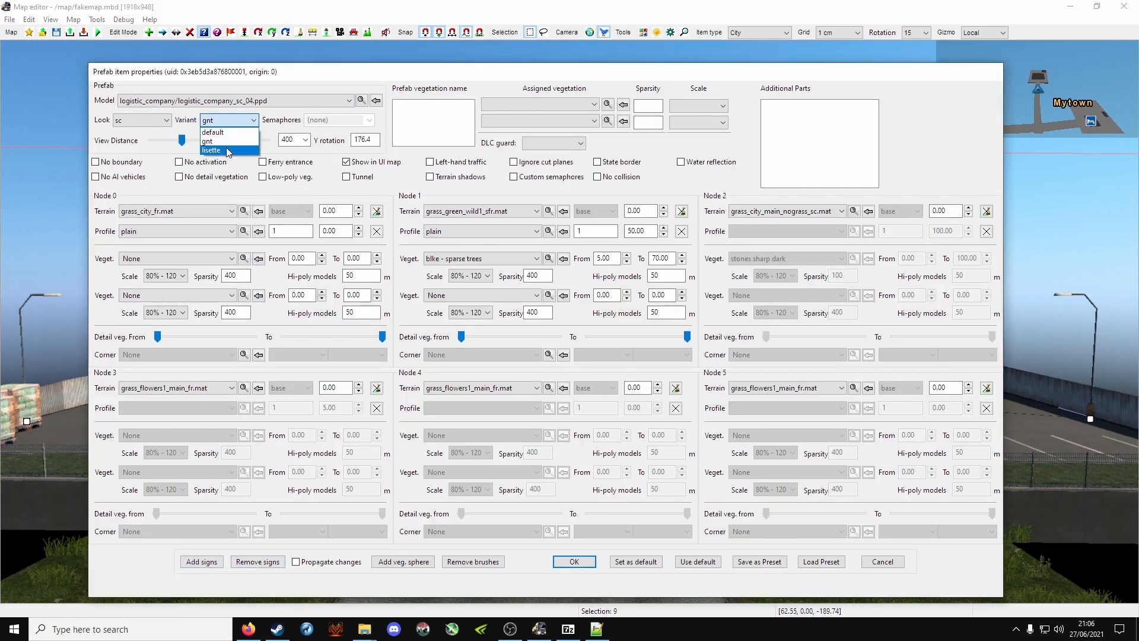
left_click(224, 150)
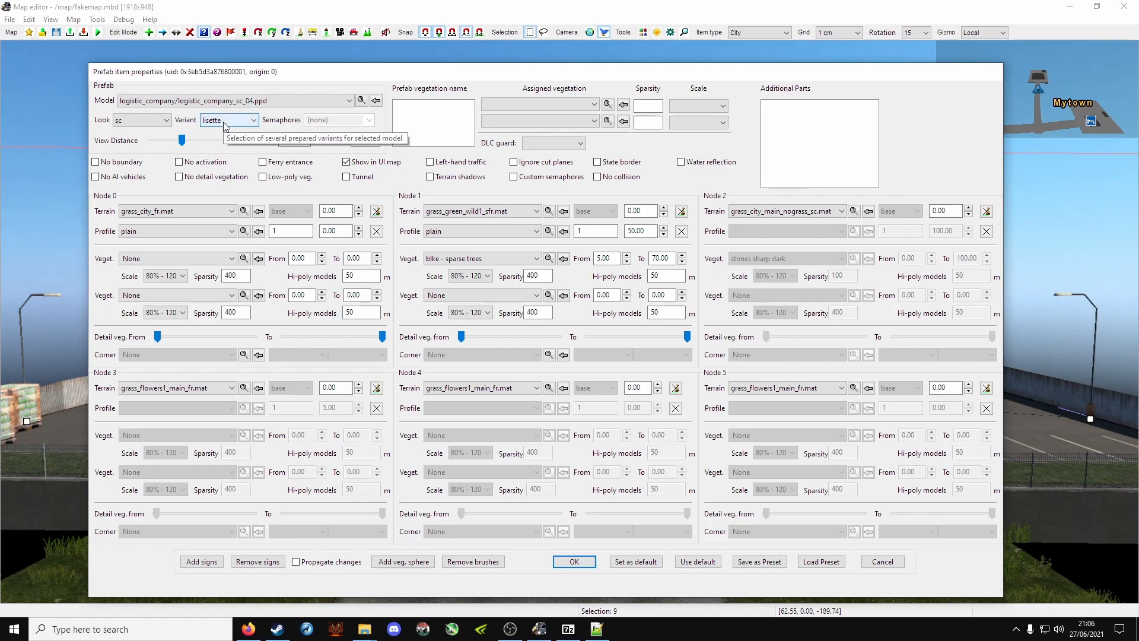
left_click(363, 630)
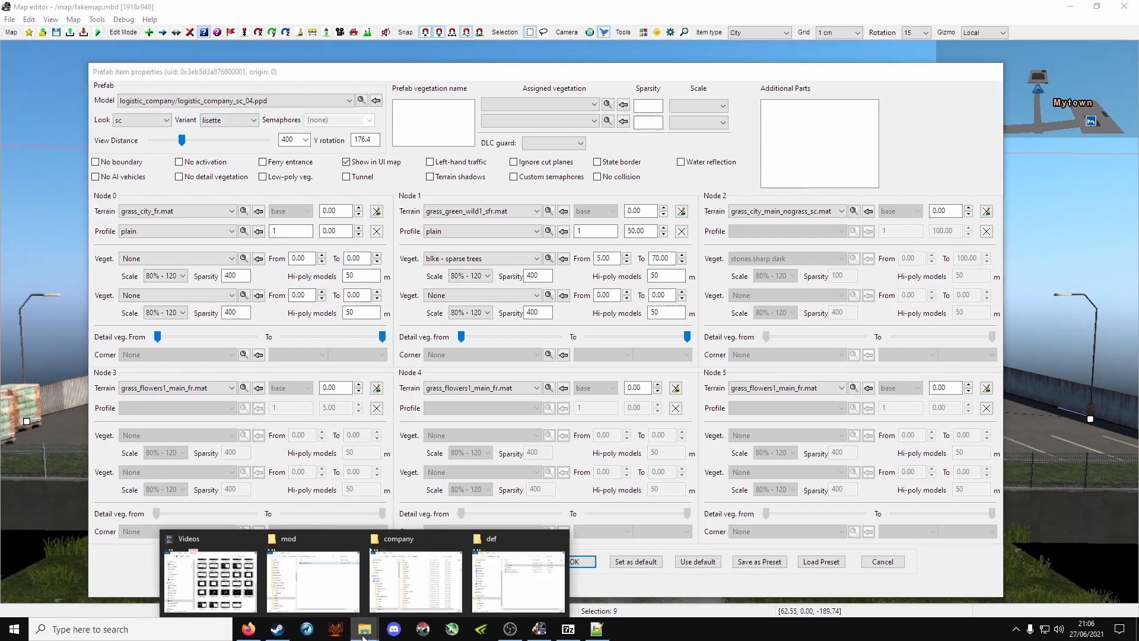
left_click(416, 581)
left_click_drag(547, 79, 524, 133)
left_click(217, 131)
left_click(201, 156)
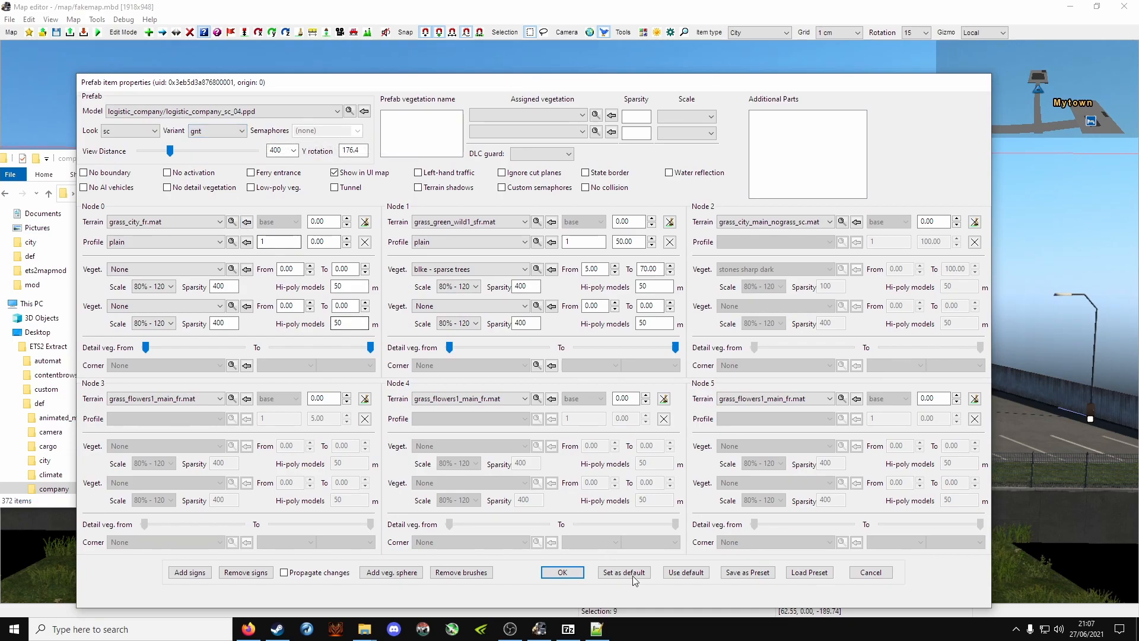
left_click(871, 572)
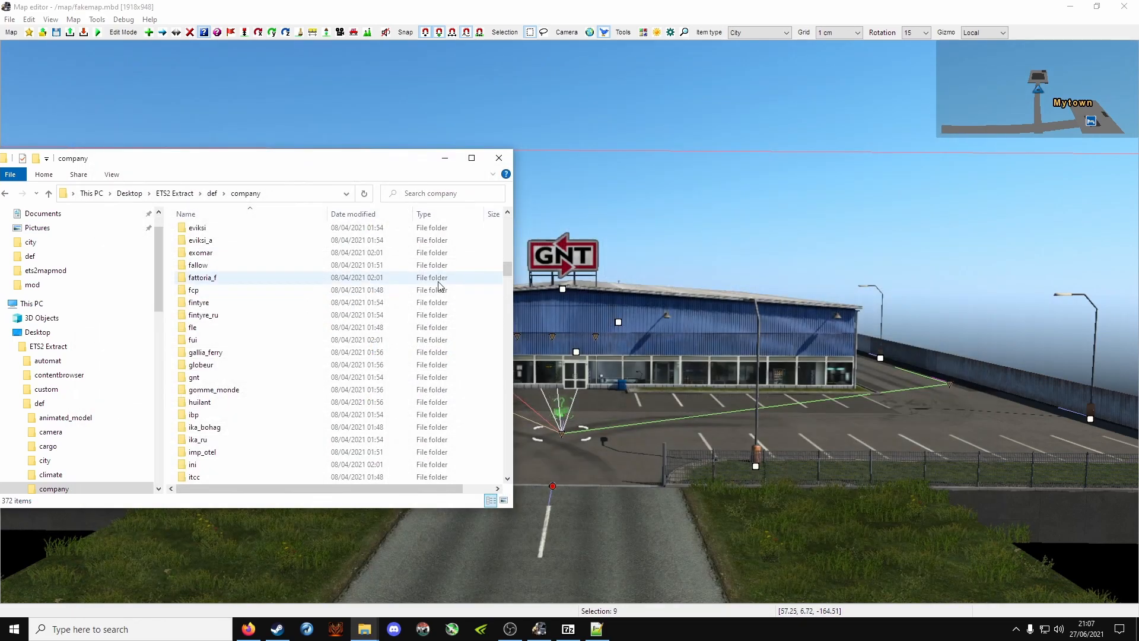
- Copy the gnt folder from ETS2 Extract's def\company into the ets2mapmod def\company folder
left_click(1070, 5)
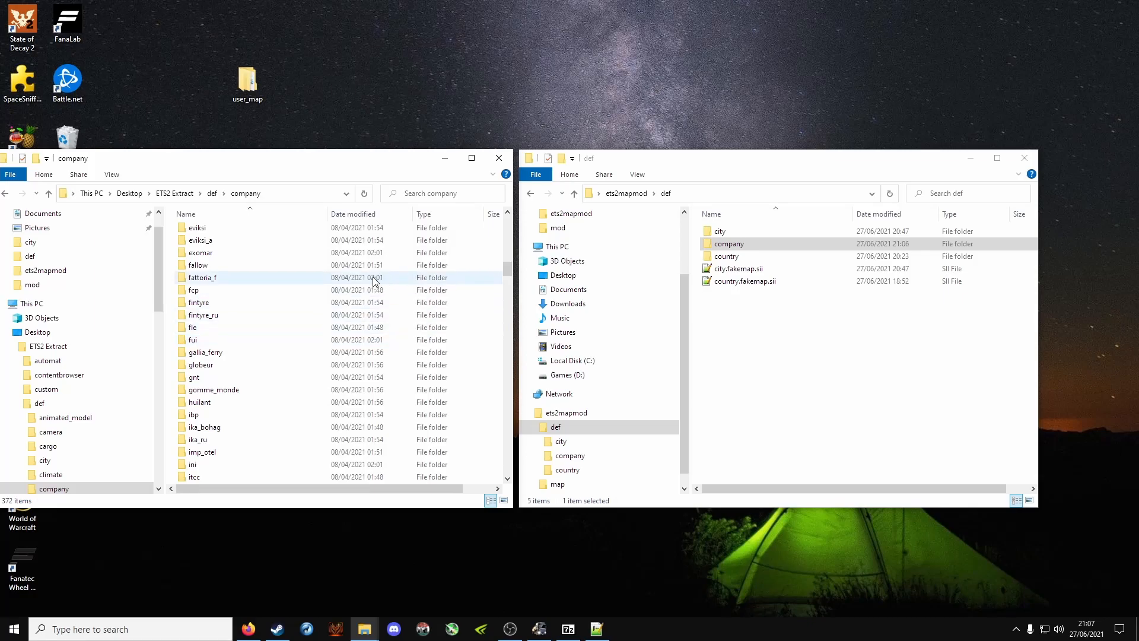
double_click(743, 245)
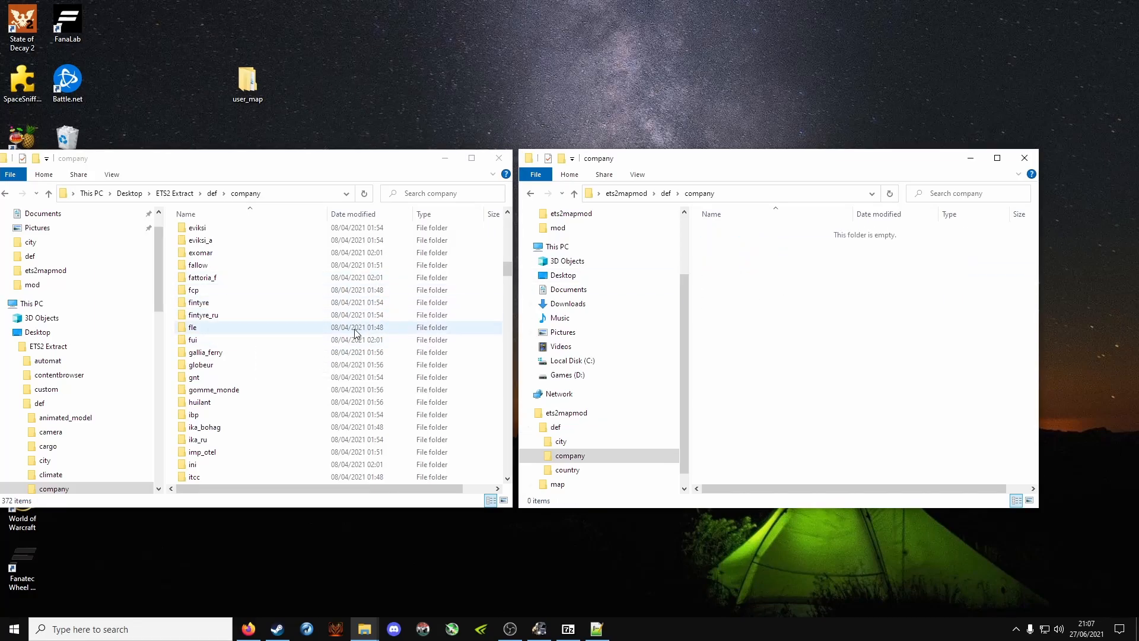
left_click(206, 380)
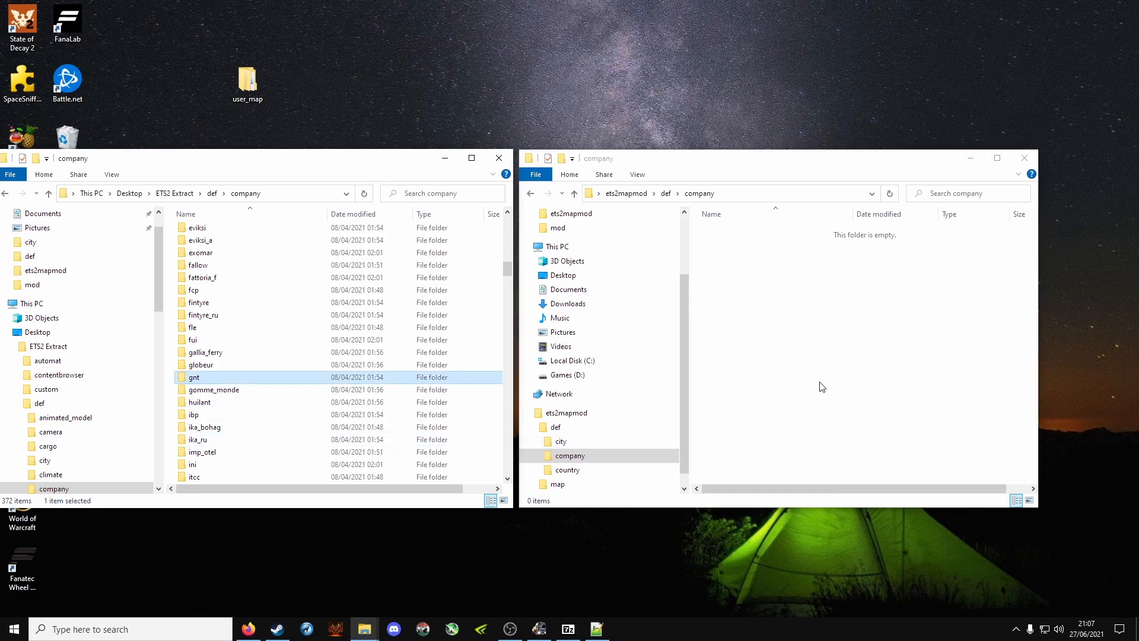
left_click(753, 344)
key("ctrl+v")
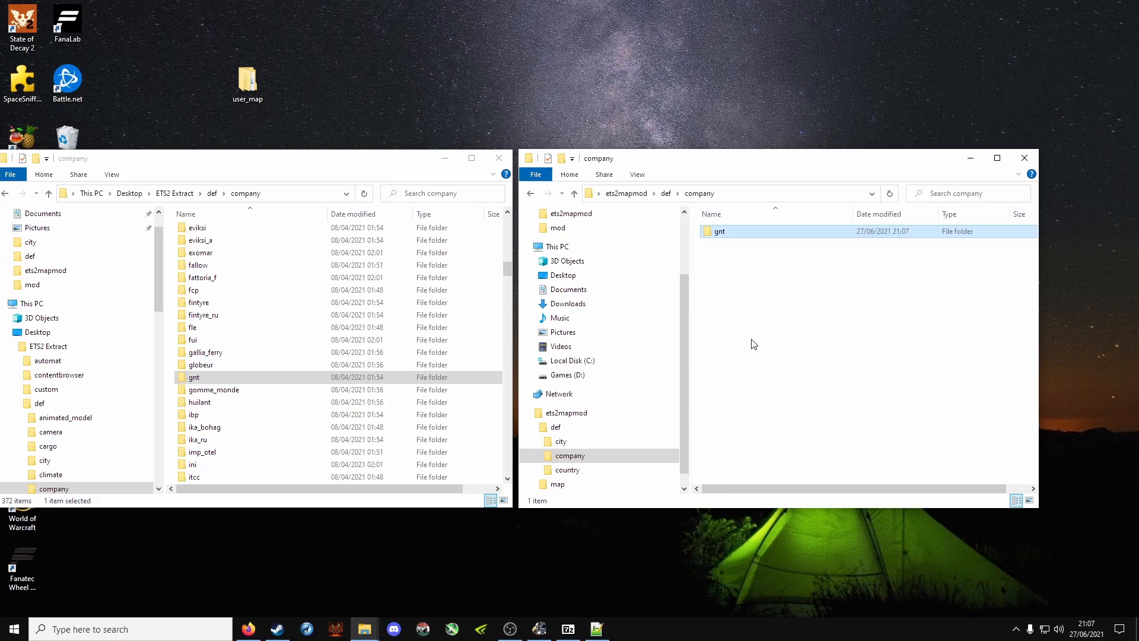
left_click(776, 301)
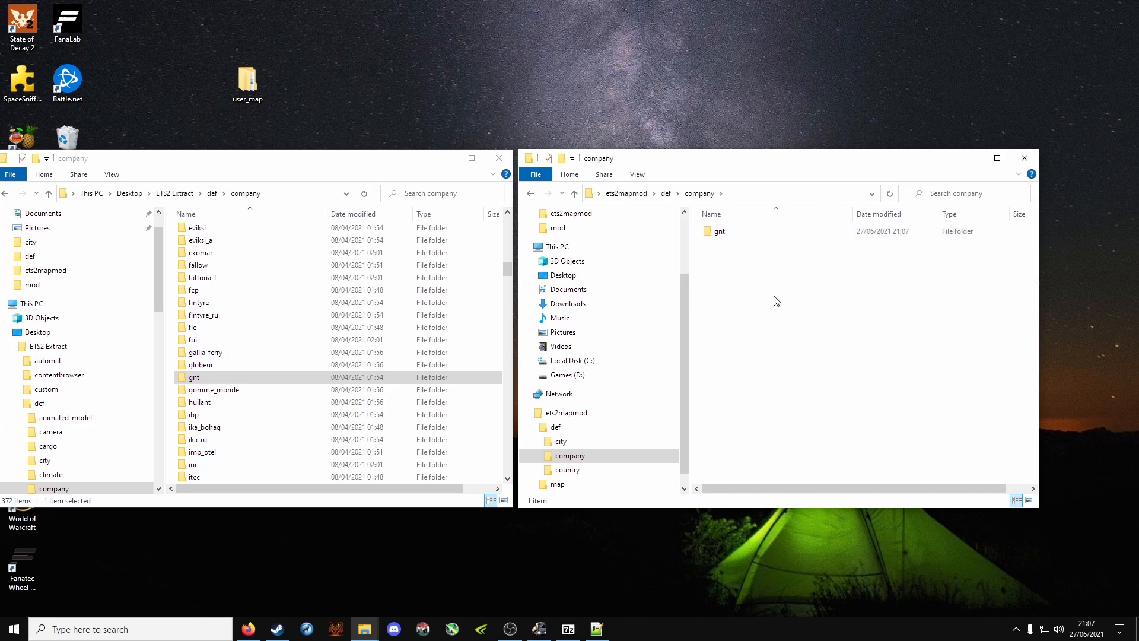
- Delete the in and out folders from the mod's gnt folder, keeping only editor
double_click(746, 232)
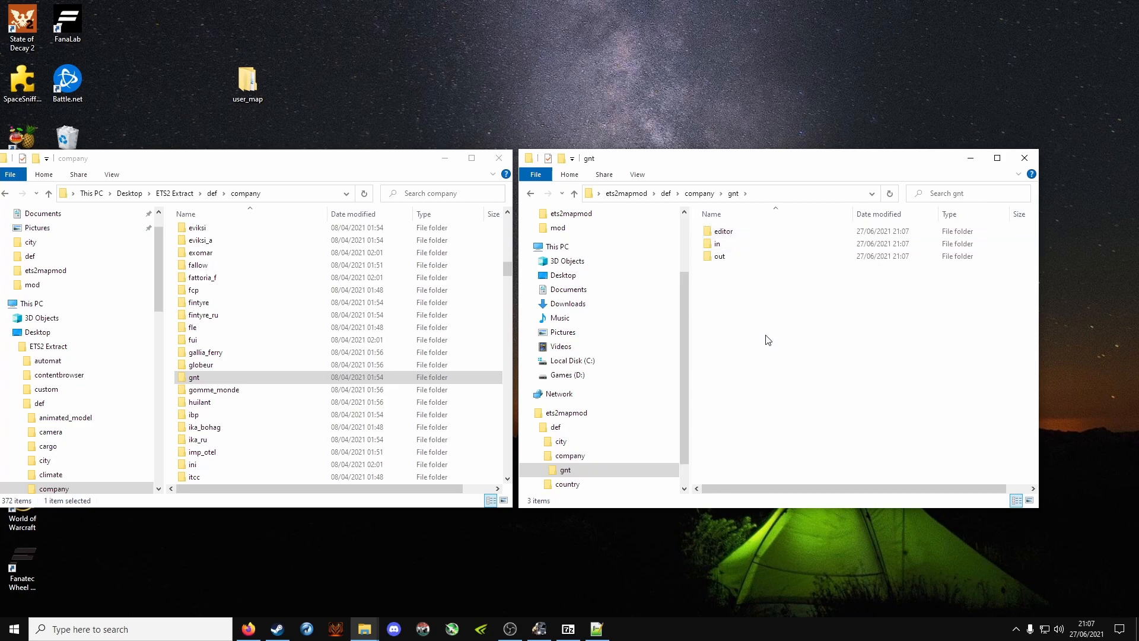
left_click_drag(769, 340, 719, 240)
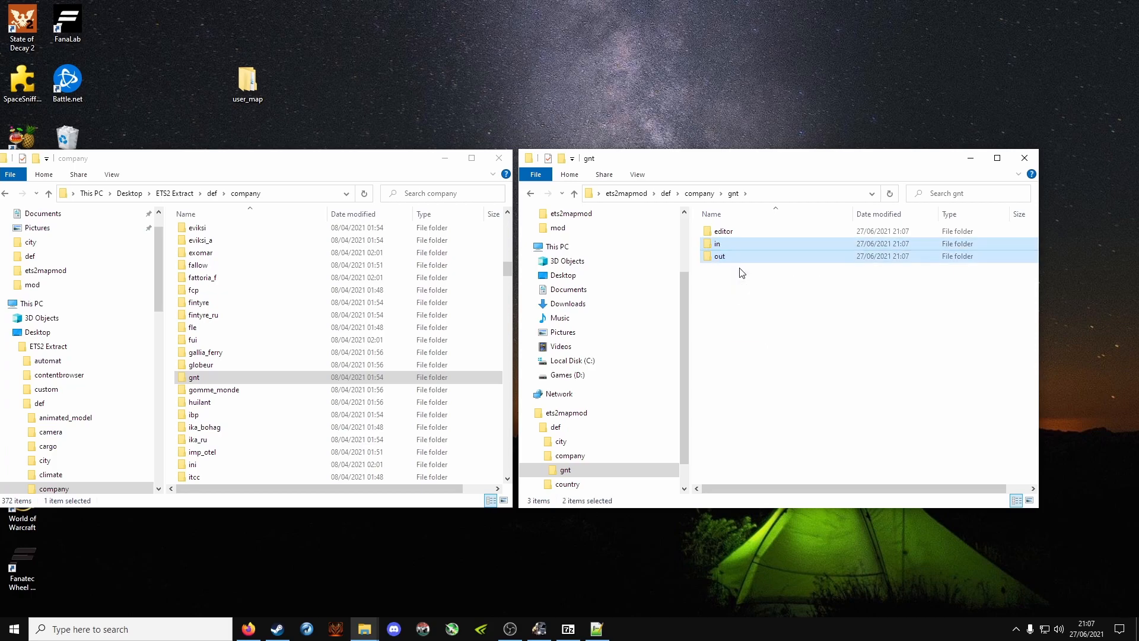
key("Delete")
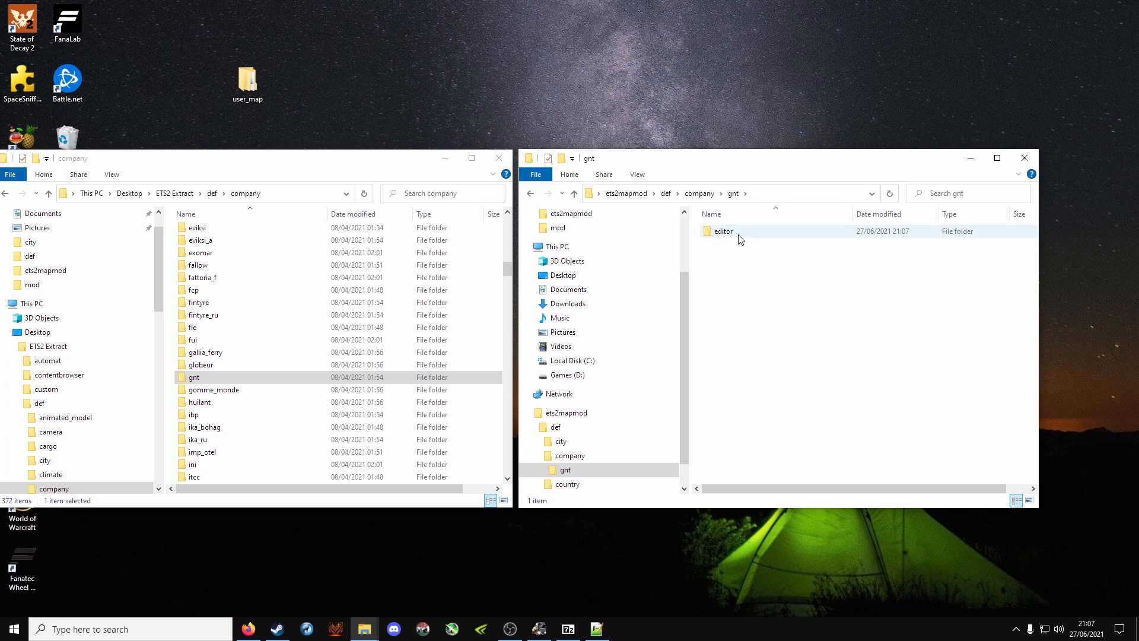
- Delete every file in the mod's gnt editor folder except bastia.dlc_fr.sii
double_click(740, 238)
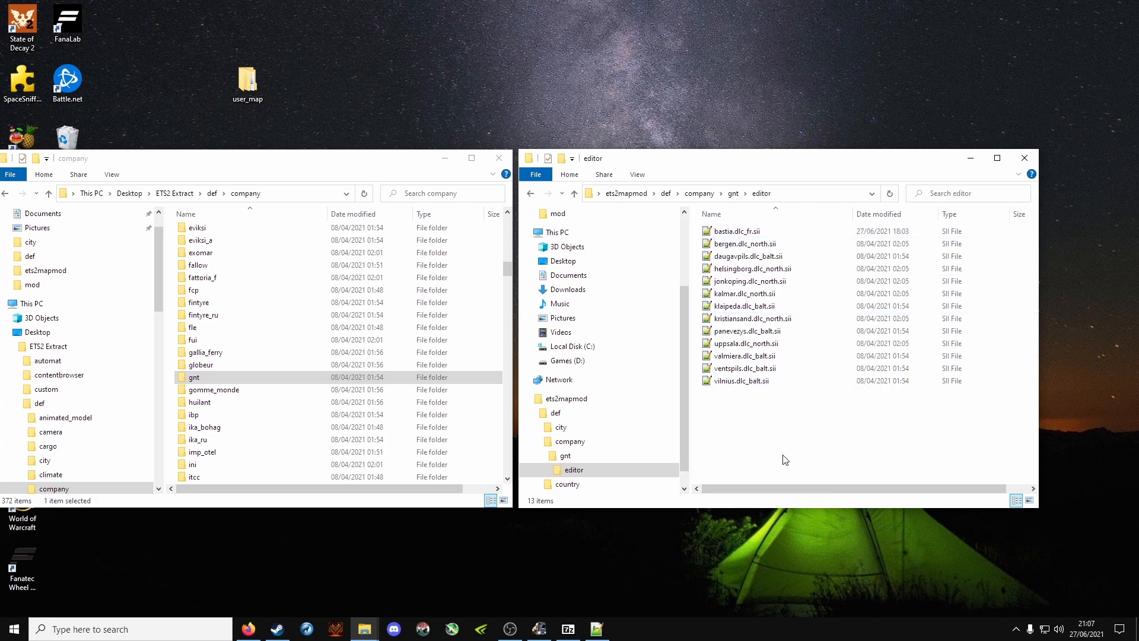
left_click_drag(783, 454, 729, 247)
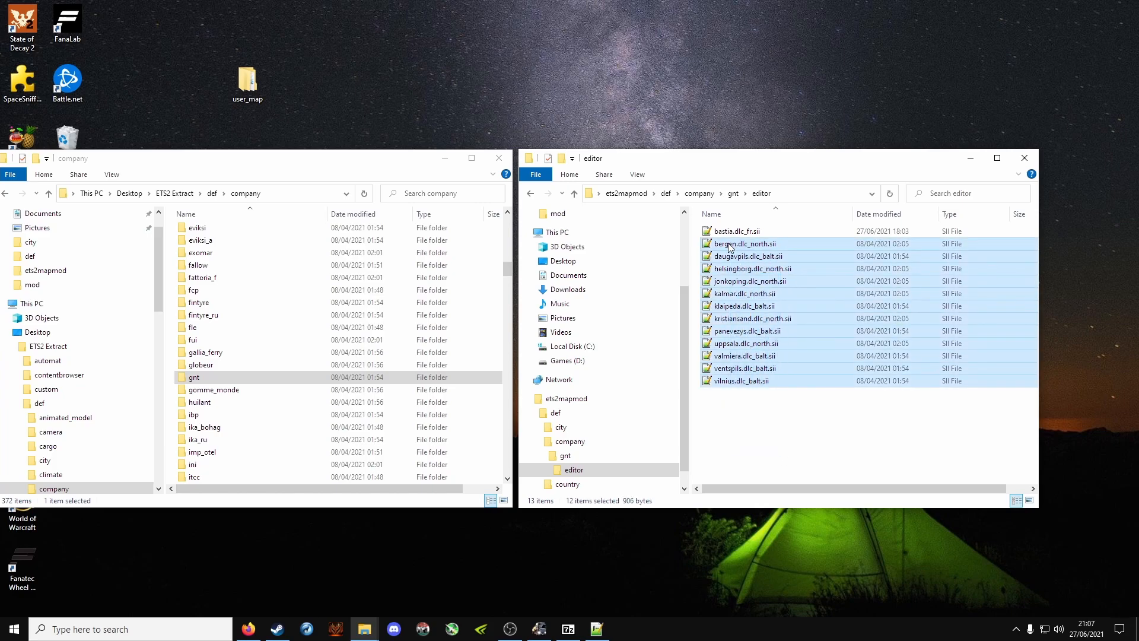
key("Delete")
- Rename the remaining file bastia.dlc_fr.sii to mytown.sii
left_click(737, 237)
left_click(737, 234)
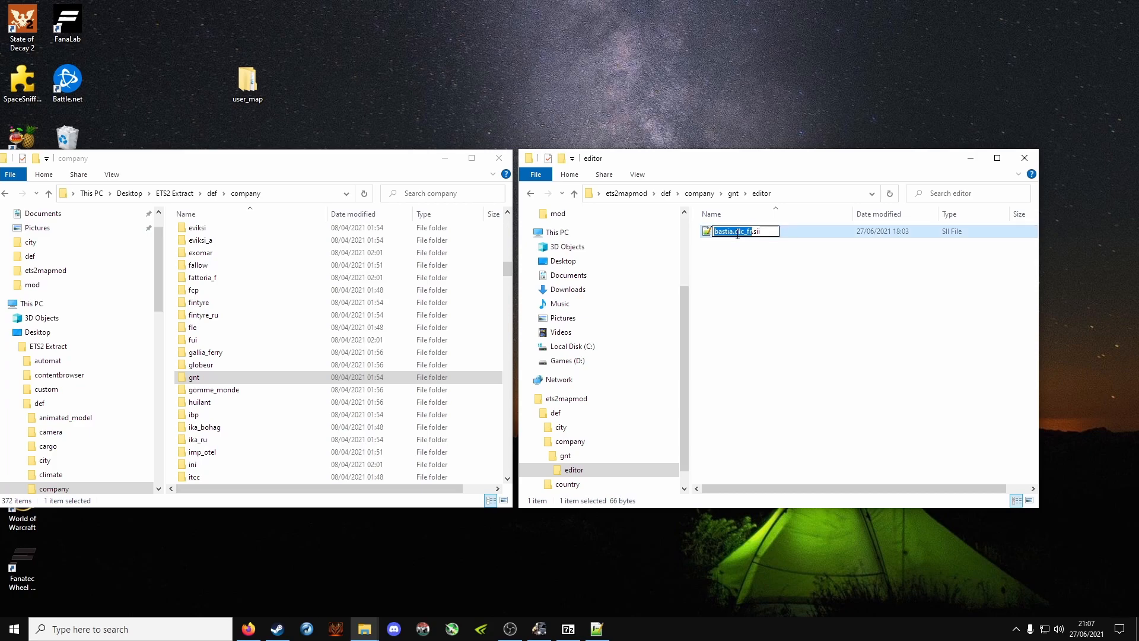
type("mytown")
key("Return")
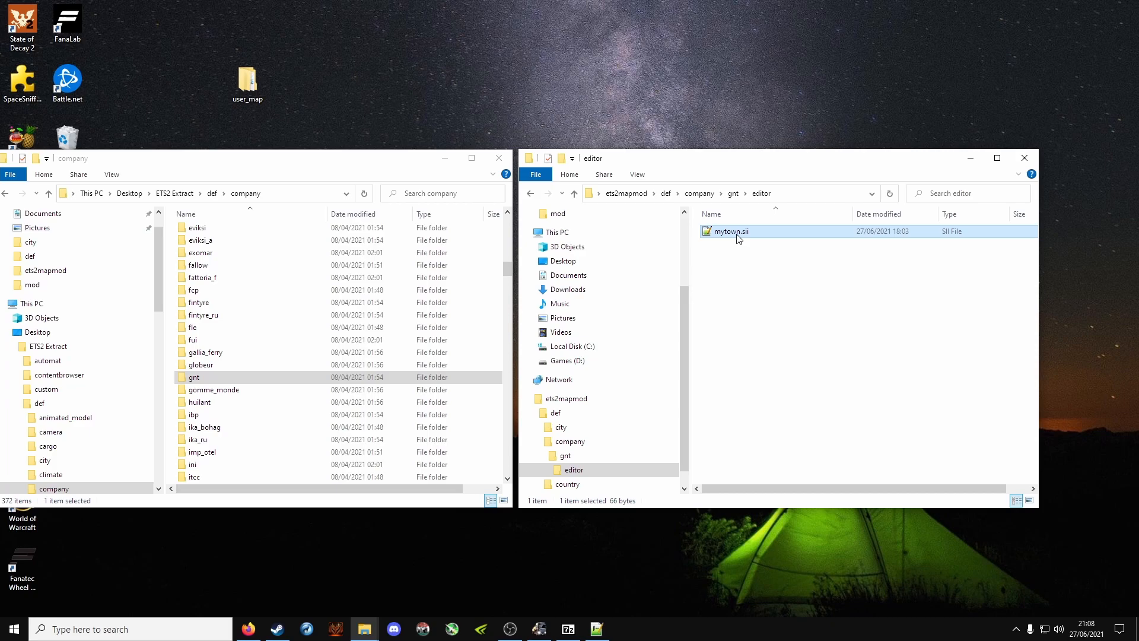
left_click(719, 267)
- Open mytown.sii in Notepad++ and change the company_def name to .mytown
double_click(743, 233)
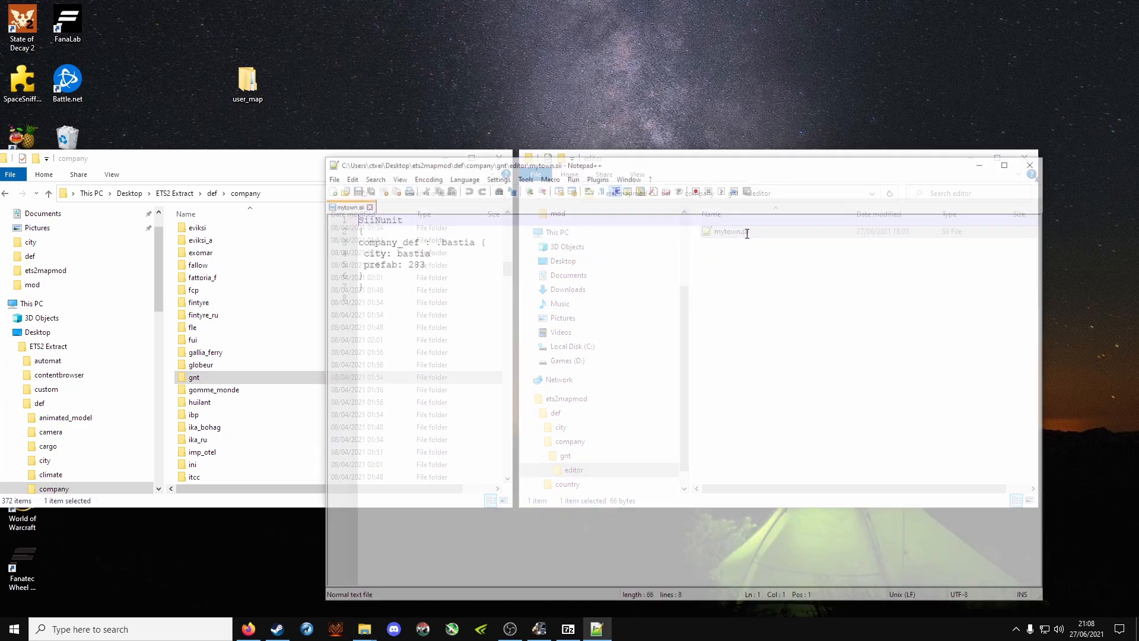
left_click(465, 211)
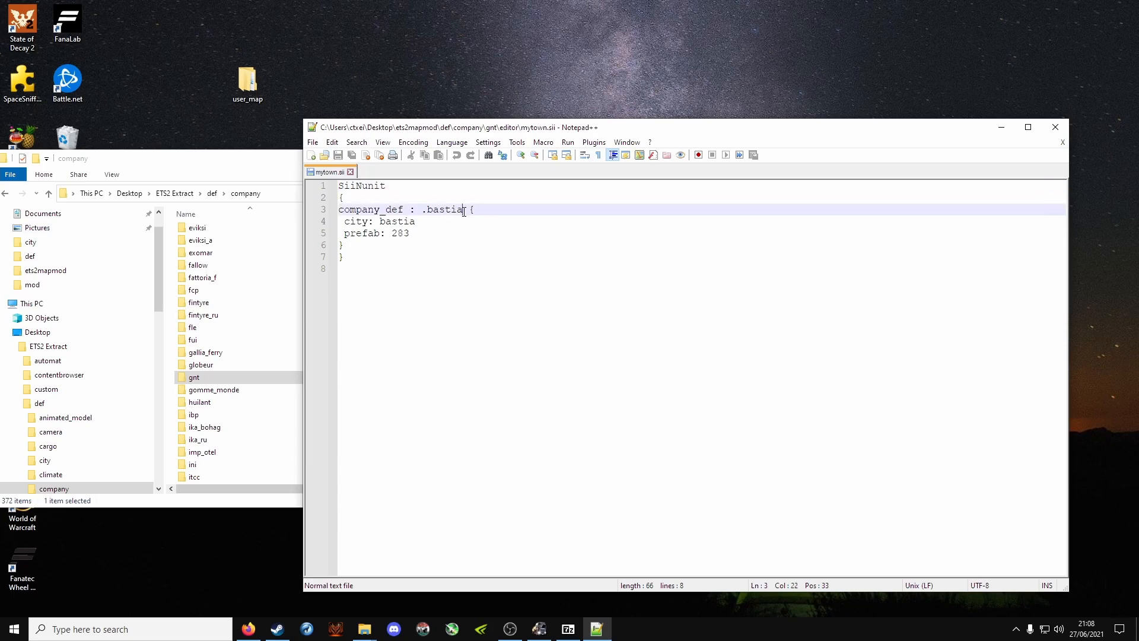
key("BackSpace")
key("BackSpace")
key("BackSpace")
key("BackSpace")
key("BackSpace")
key("BackSpace")
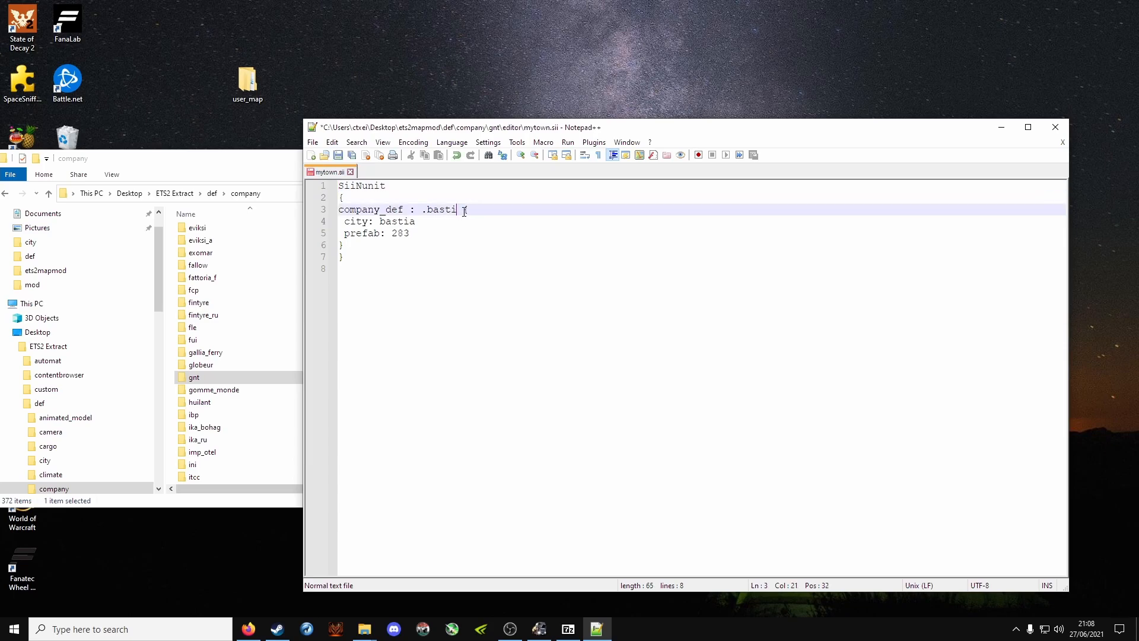
type("mytown")
- Set the city value in the company definition to mytown
left_click(436, 220)
key("BackSpace")
key("BackSpace")
key("BackSpace")
key("BackSpace")
key("BackSpace")
type("mytown")
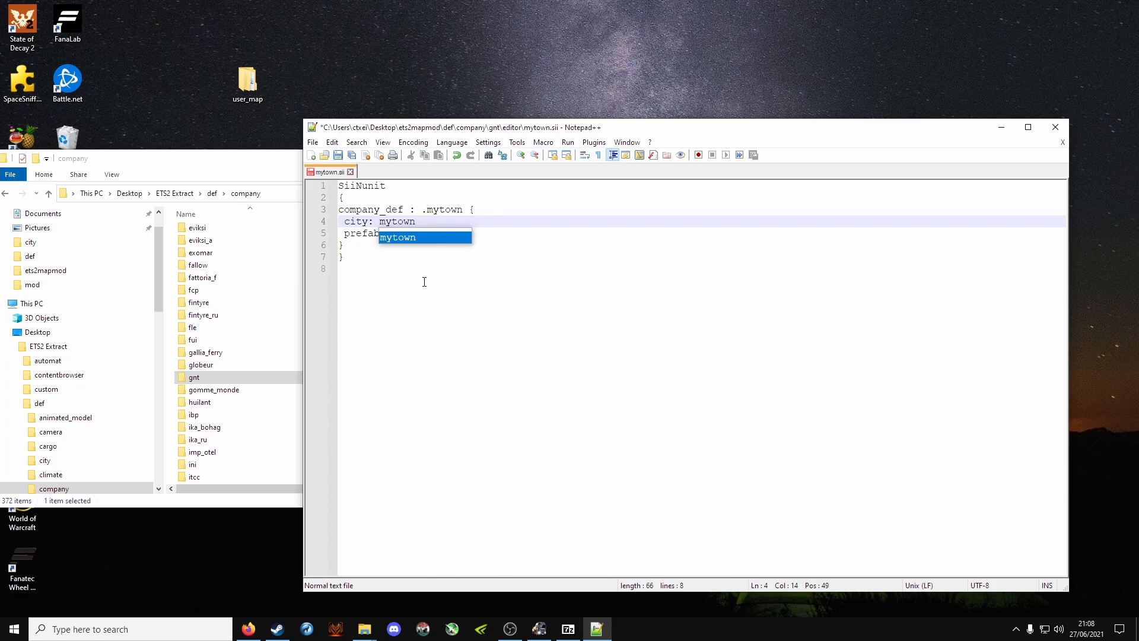
- Save mytown.sii and close Notepad++
left_click(415, 315)
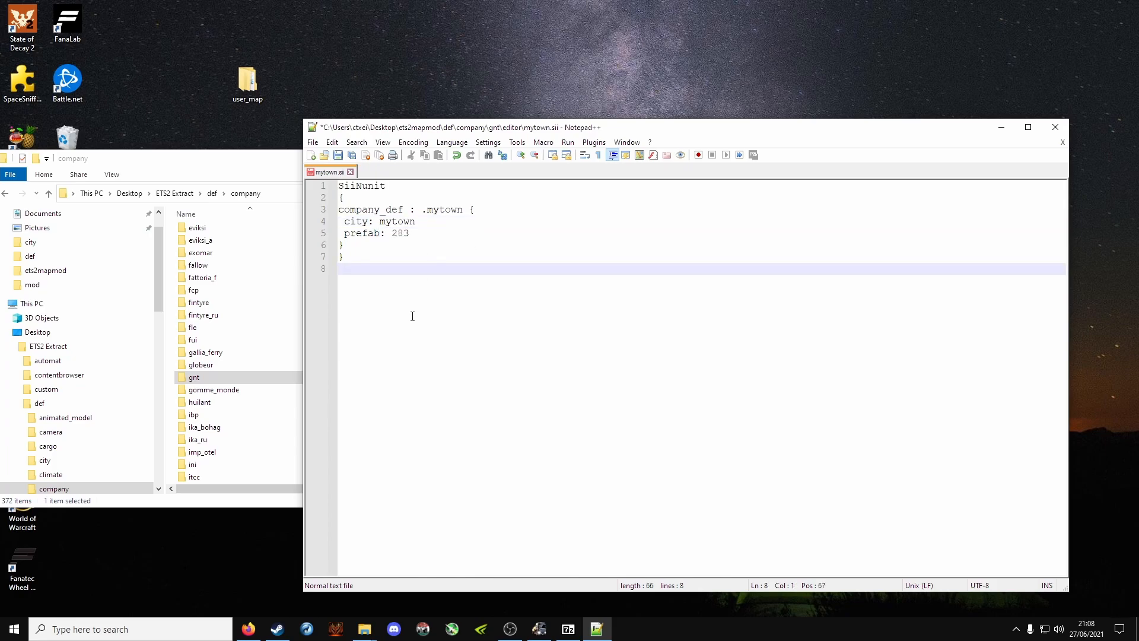
left_click(339, 155)
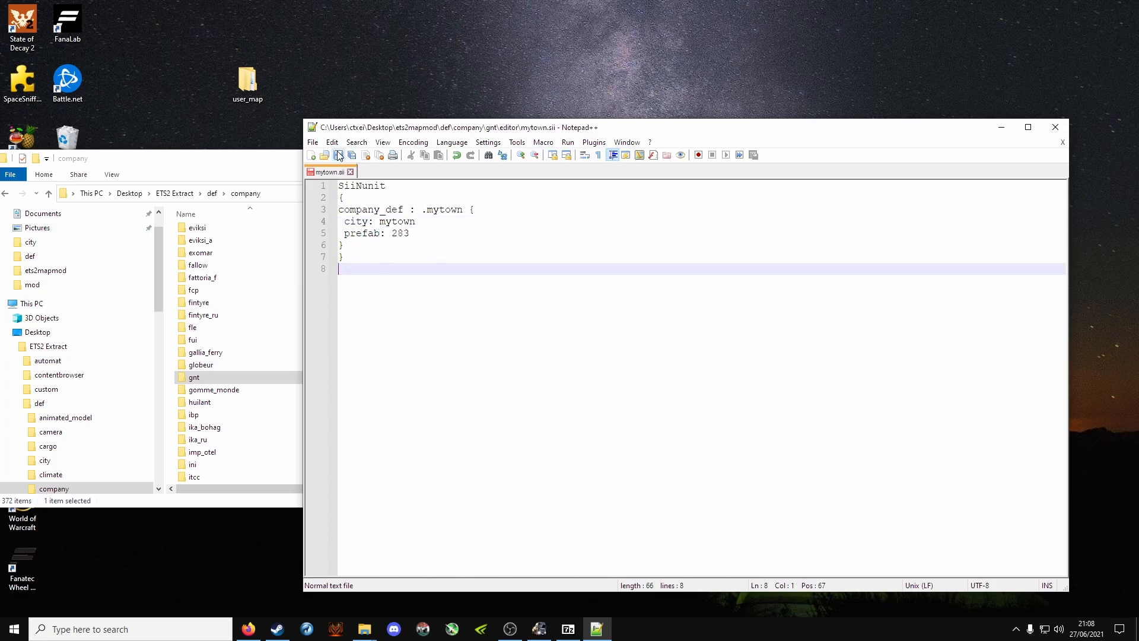
left_click(380, 155)
left_click(1056, 127)
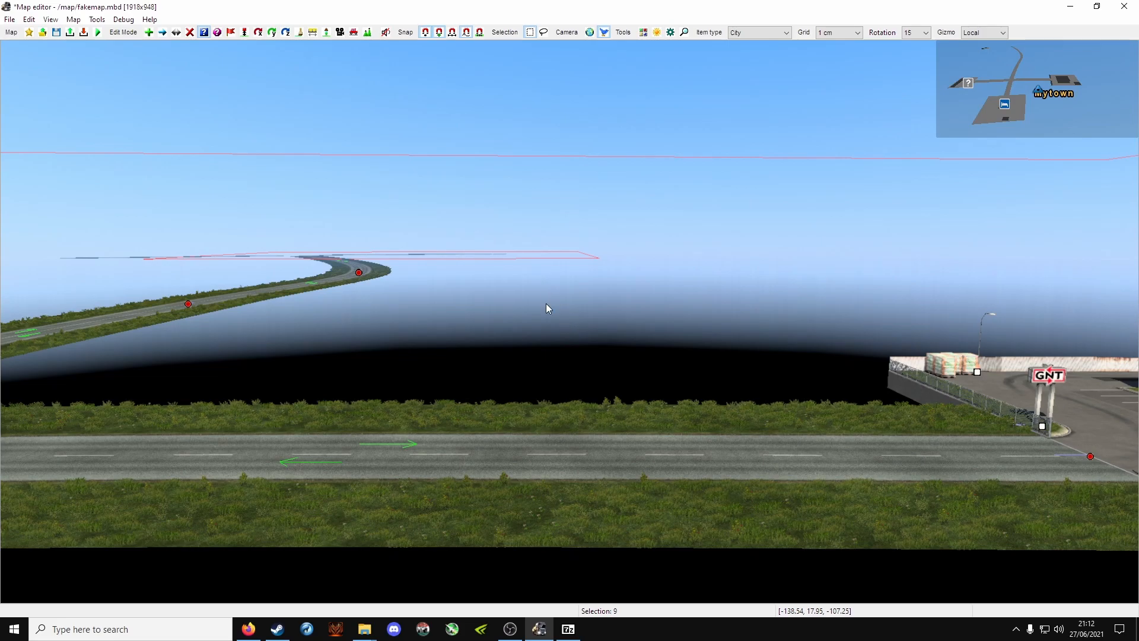
- Fly over the map to the Chimi oil storage site and inspect its tanks, sign and entrance
key("w")
right_click_drag(546, 304, 458, 243)
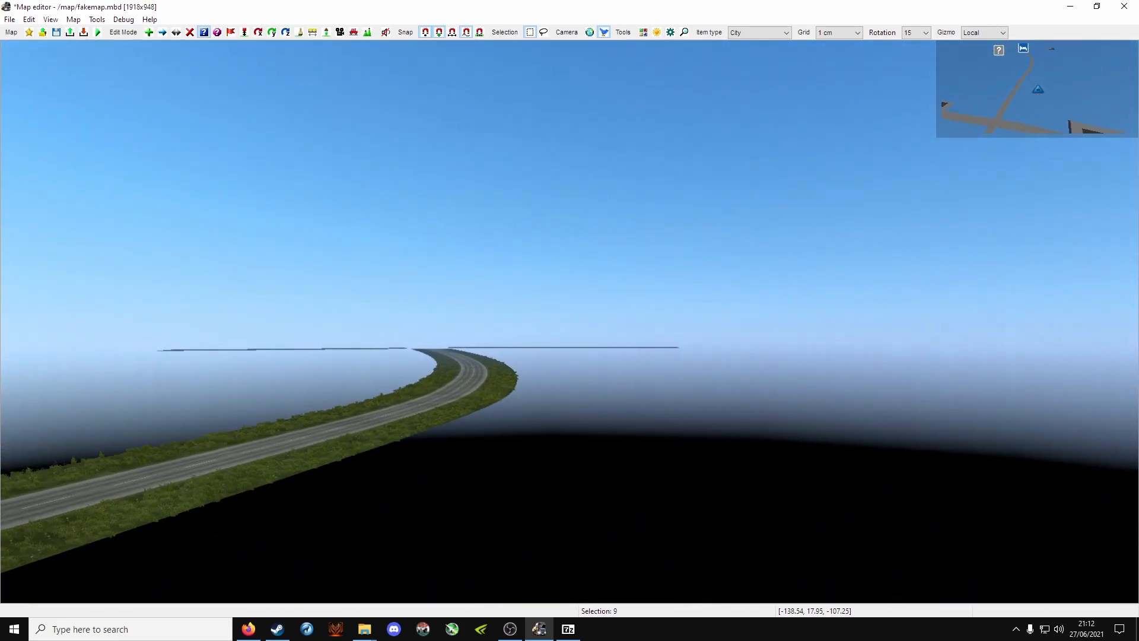
key("w")
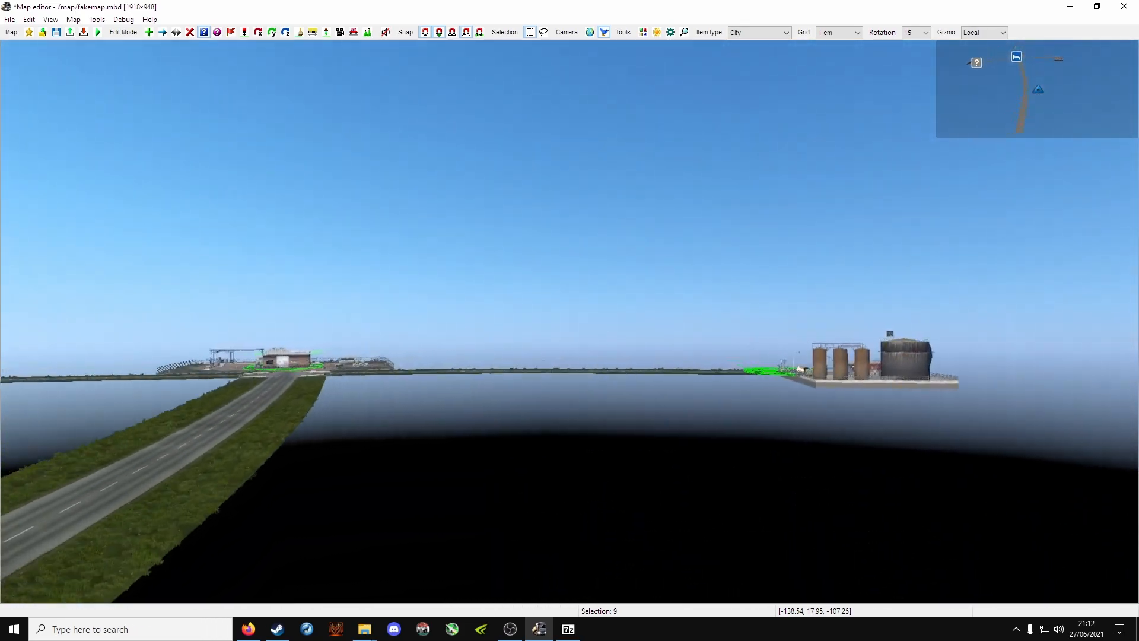
key("w")
right_click_drag(546, 304, 866, 261)
key("w")
key("a")
key("w")
key("s")
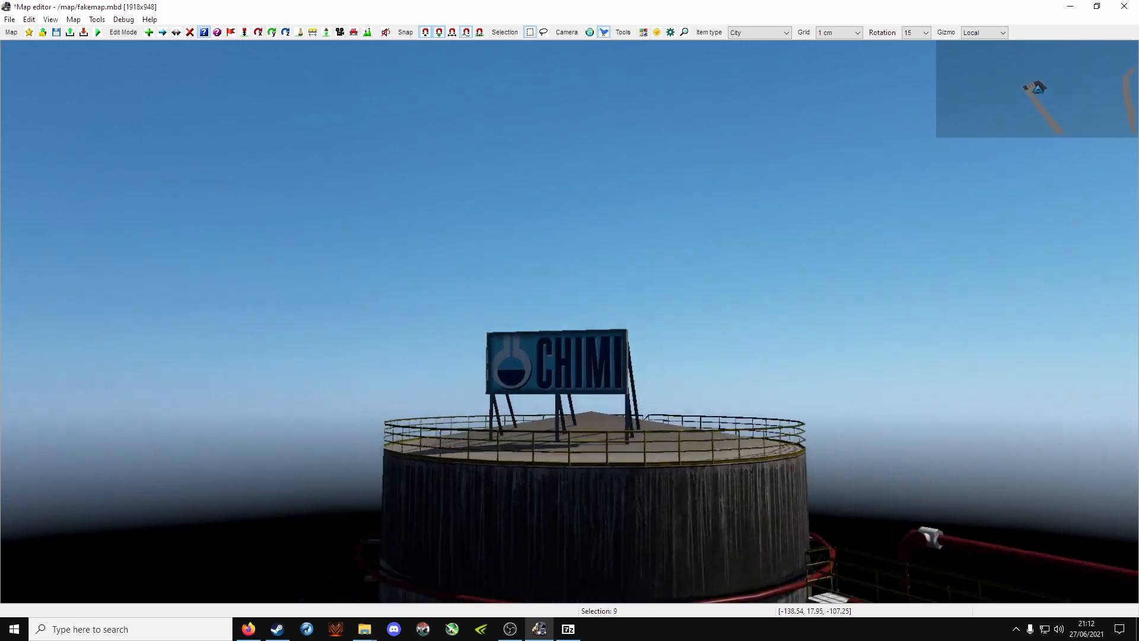
right_click_drag(629, 297, 578, 341)
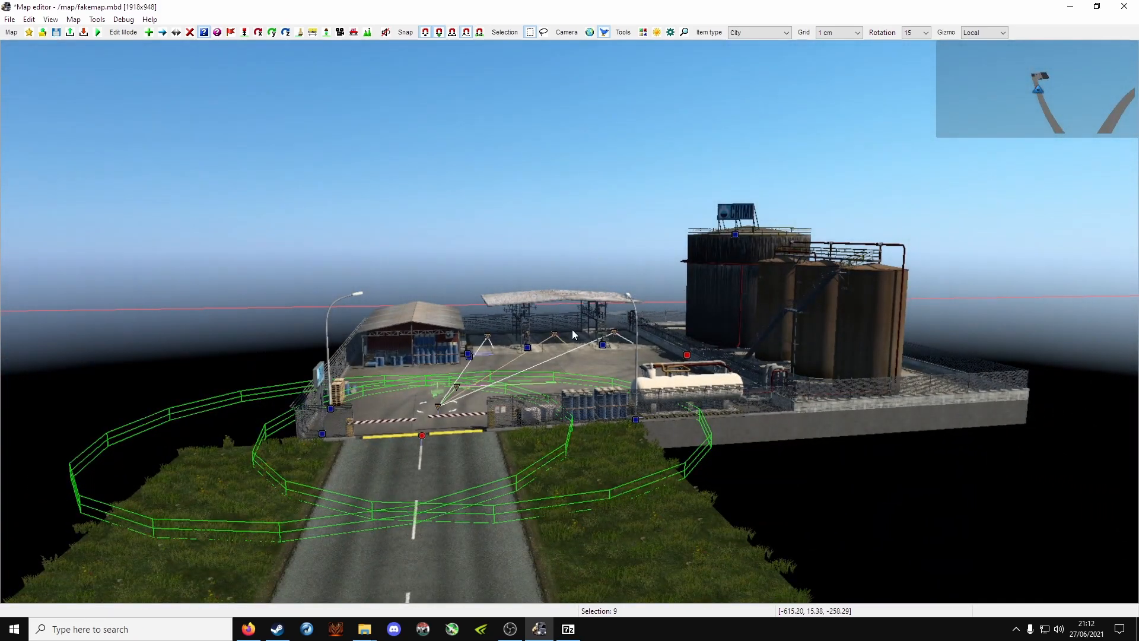
- Look up the unit name of the oil_storage_sc_02 prefab in the content browser
double_click(683, 360)
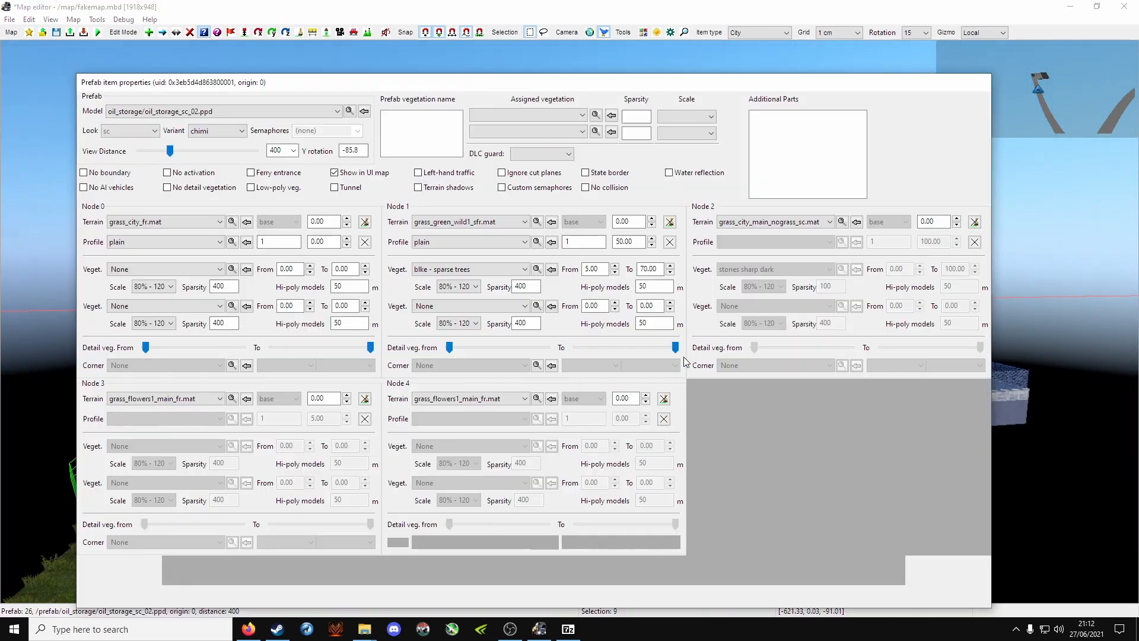
left_click(349, 112)
left_click_drag(387, 91, 398, 602)
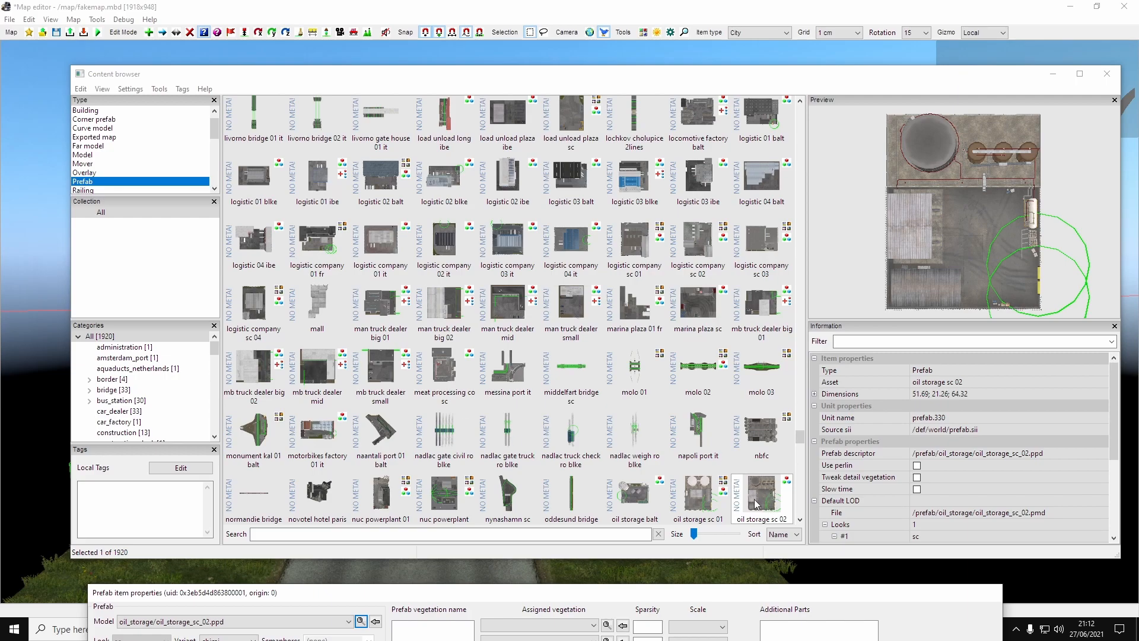
double_click(935, 420)
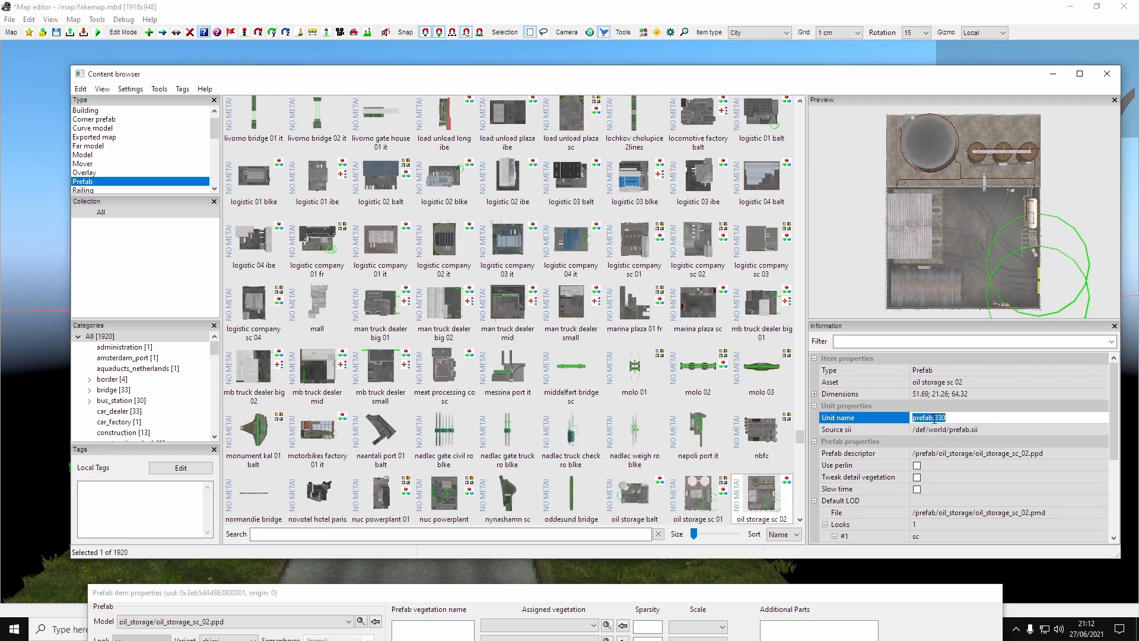
left_click(952, 420)
left_click_drag(954, 418, 898, 423)
left_click(950, 418)
key("Escape")
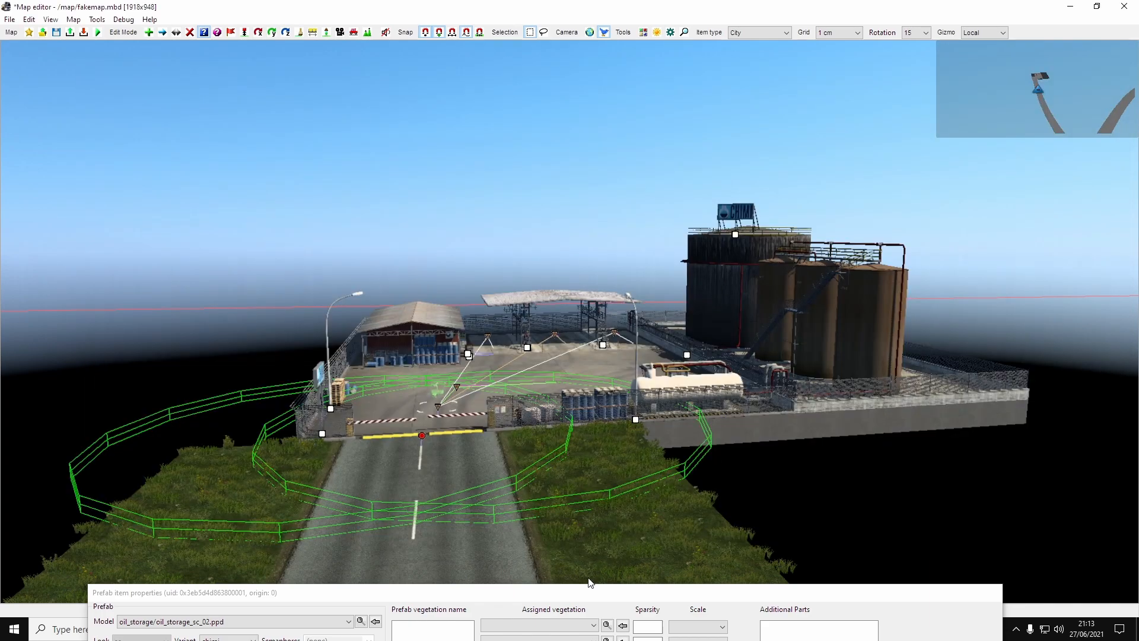
- Close the oil storage prefab's properties without changes and switch to the Firefox window
left_click_drag(575, 592, 563, 63)
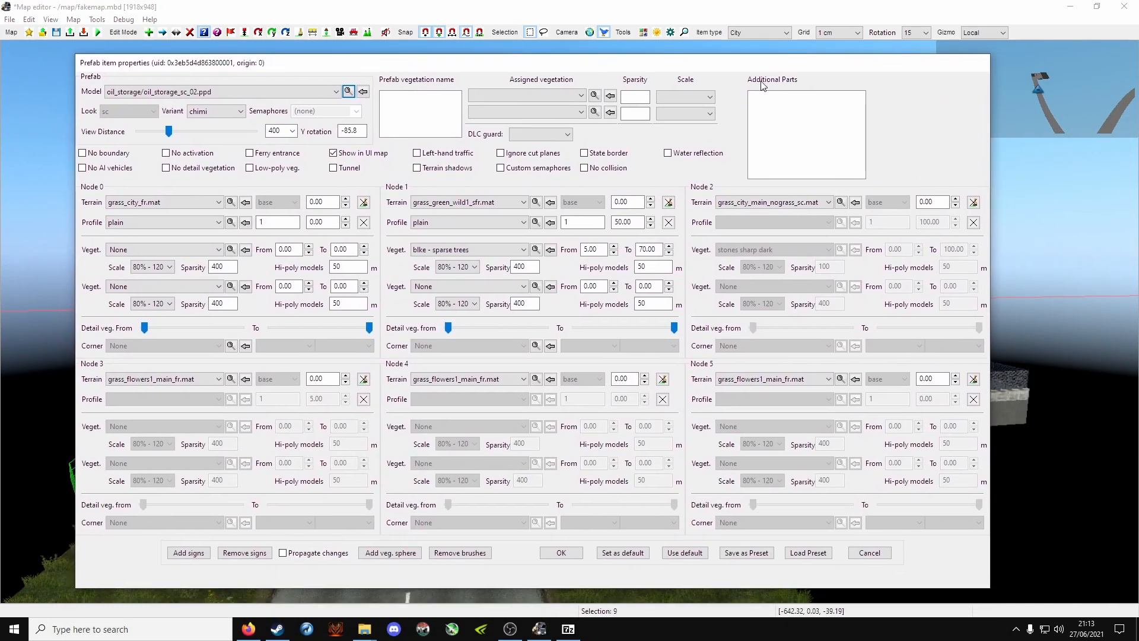
left_click(870, 553)
key("alt+Tab")
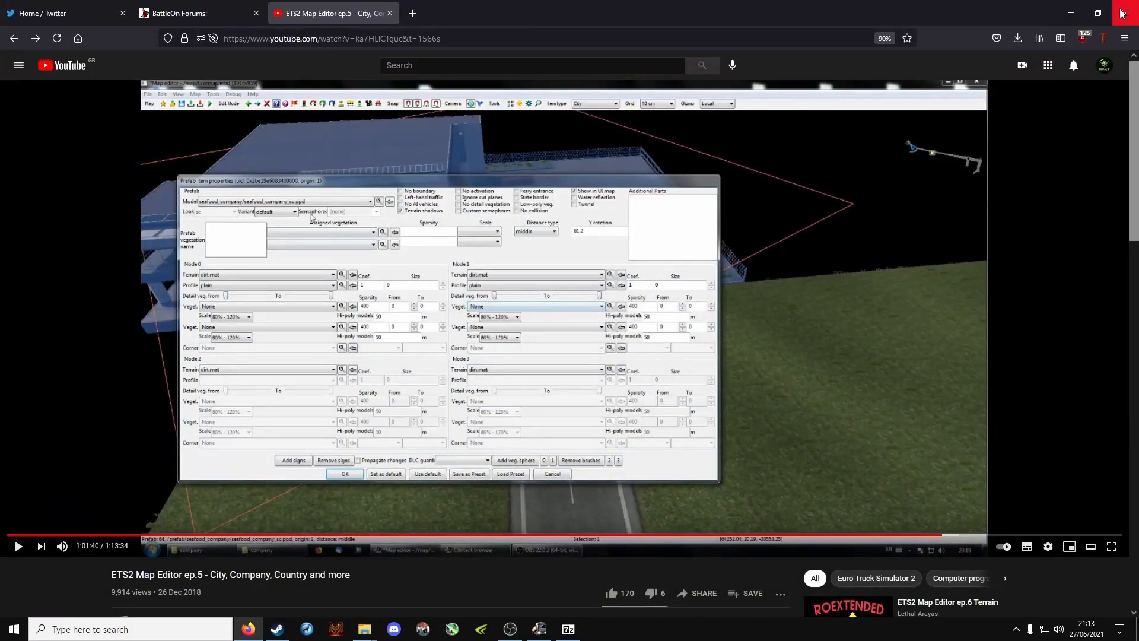
- Copy the chimi folder from ETS2 Extract's def/company folder into the ets2mapmod def/company folder
left_click(1071, 13)
left_click(716, 147)
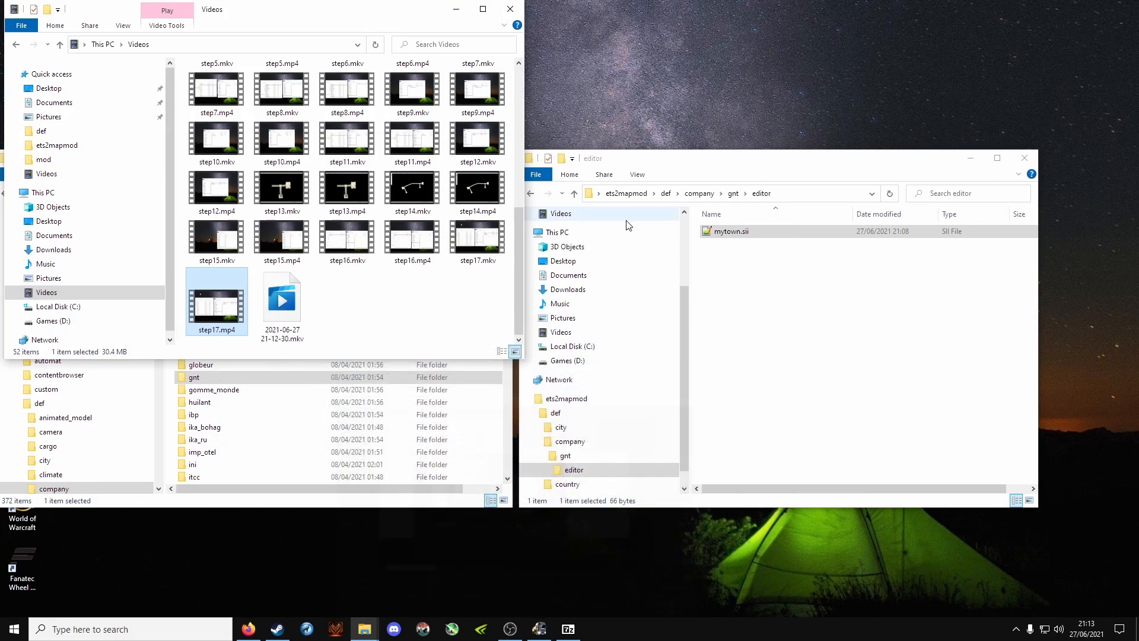
left_click(456, 9)
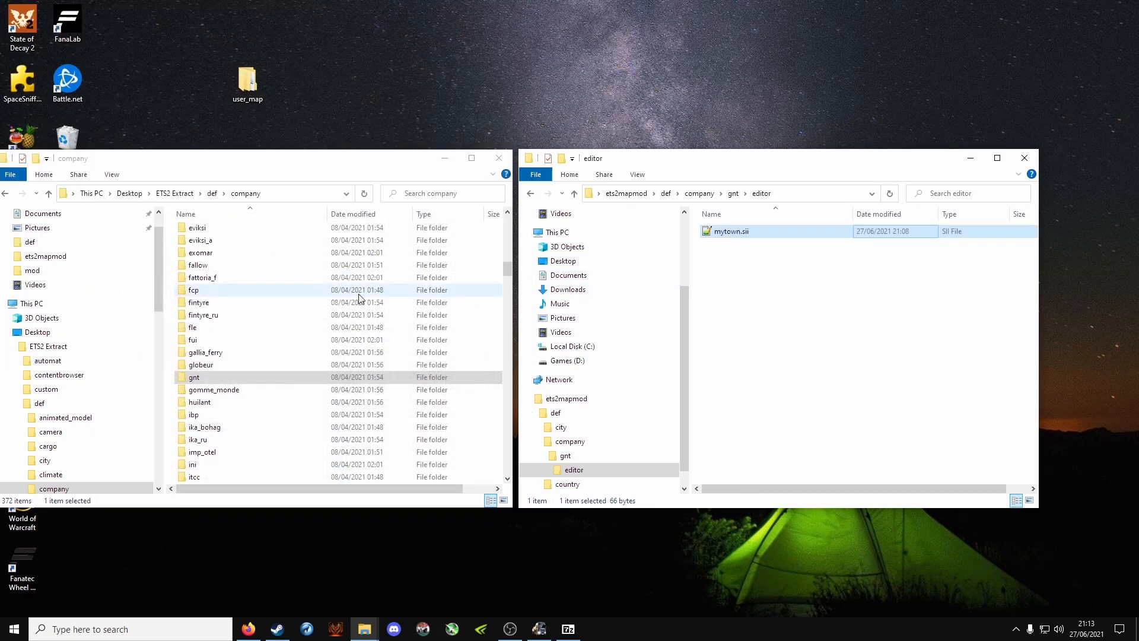
left_click(708, 194)
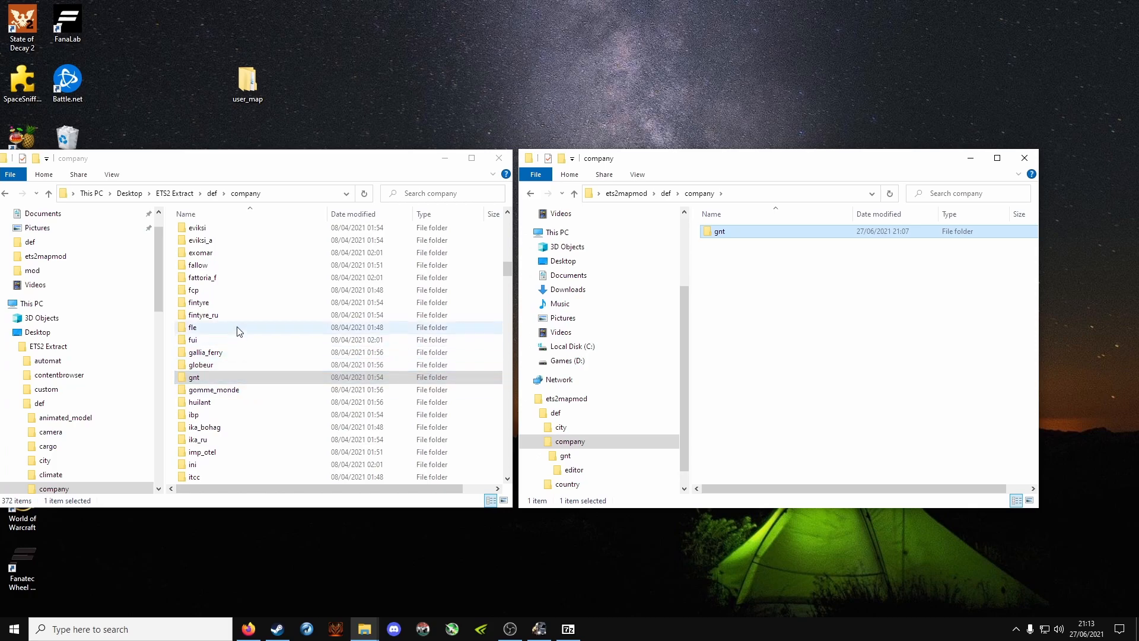
scroll(238, 332, "up", 4)
scroll(237, 332, "up", 5)
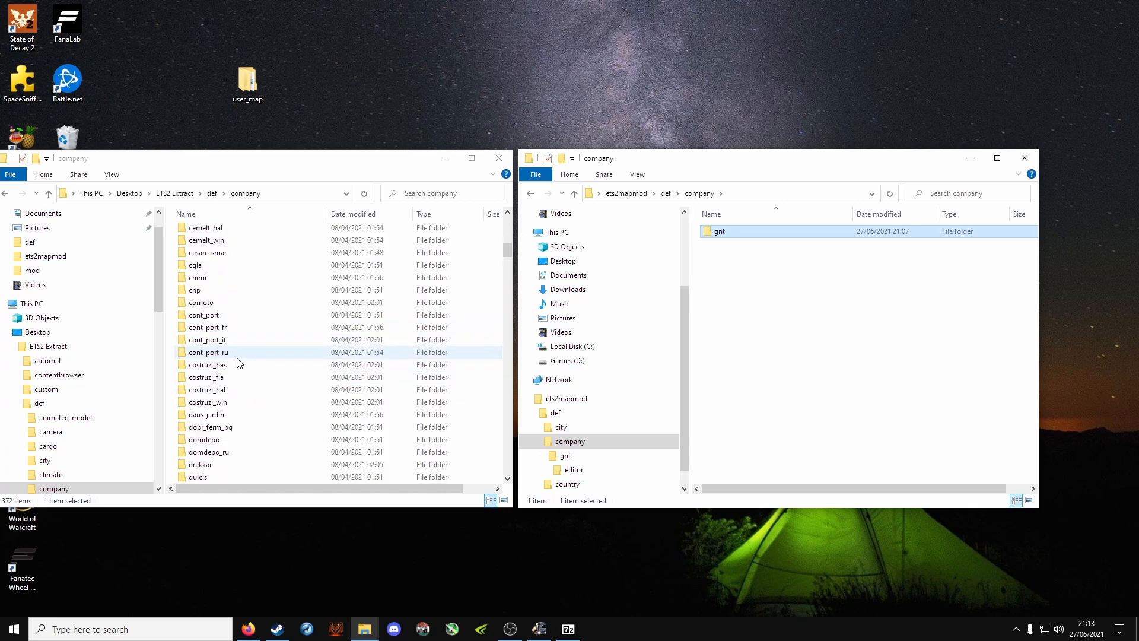
left_click(212, 279)
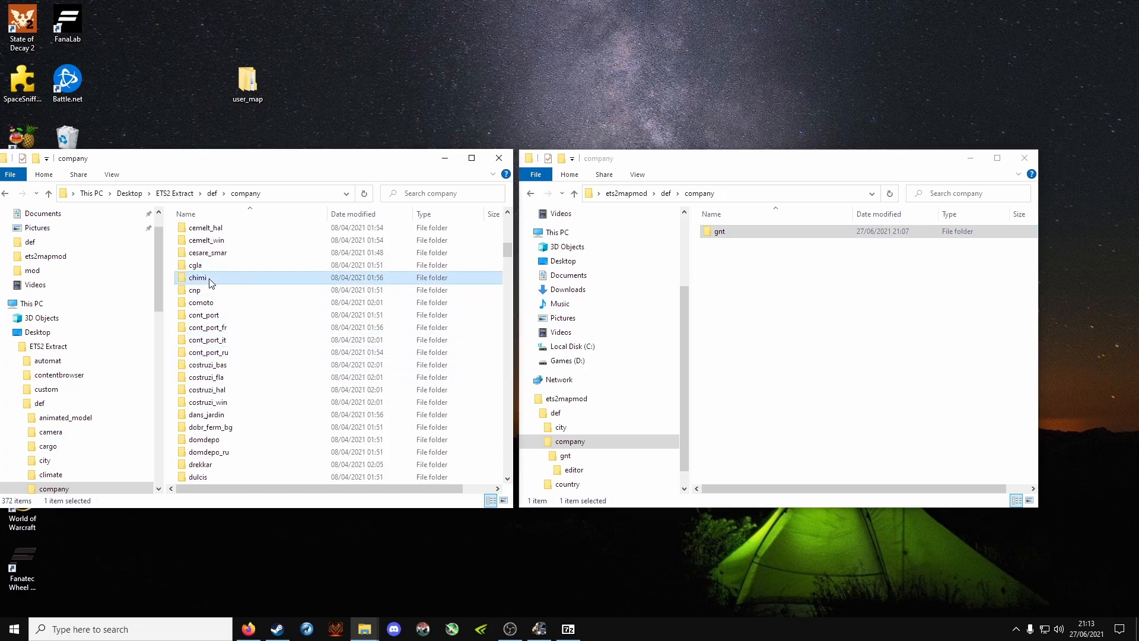
left_click(755, 297)
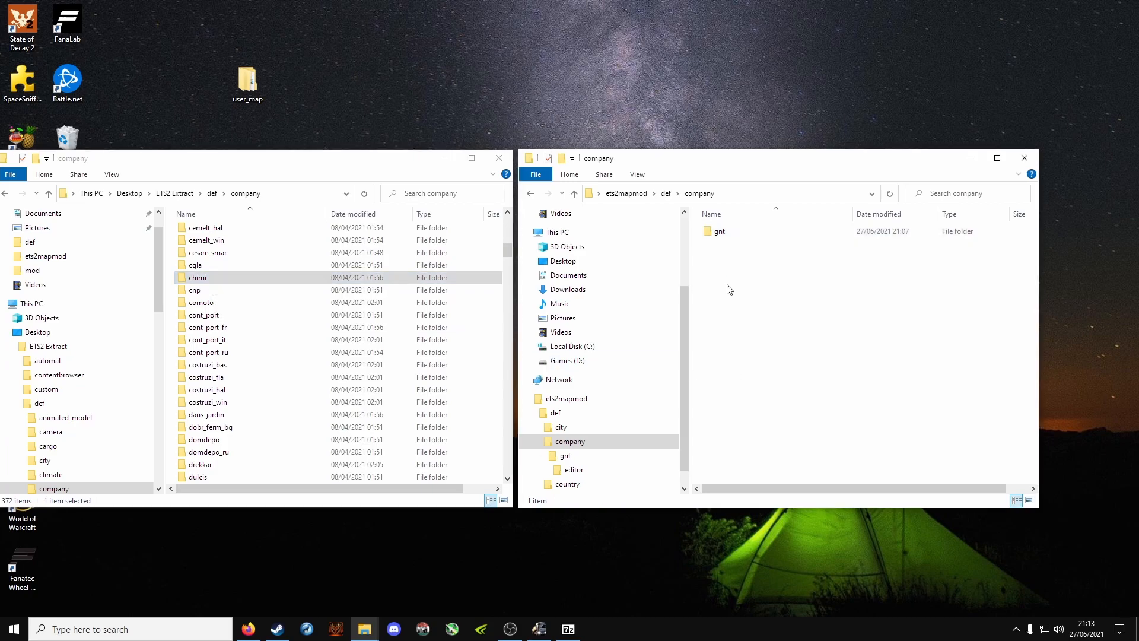
key("ctrl+v")
- Delete the in and out folders from the mod's copied chimi folder
double_click(742, 247)
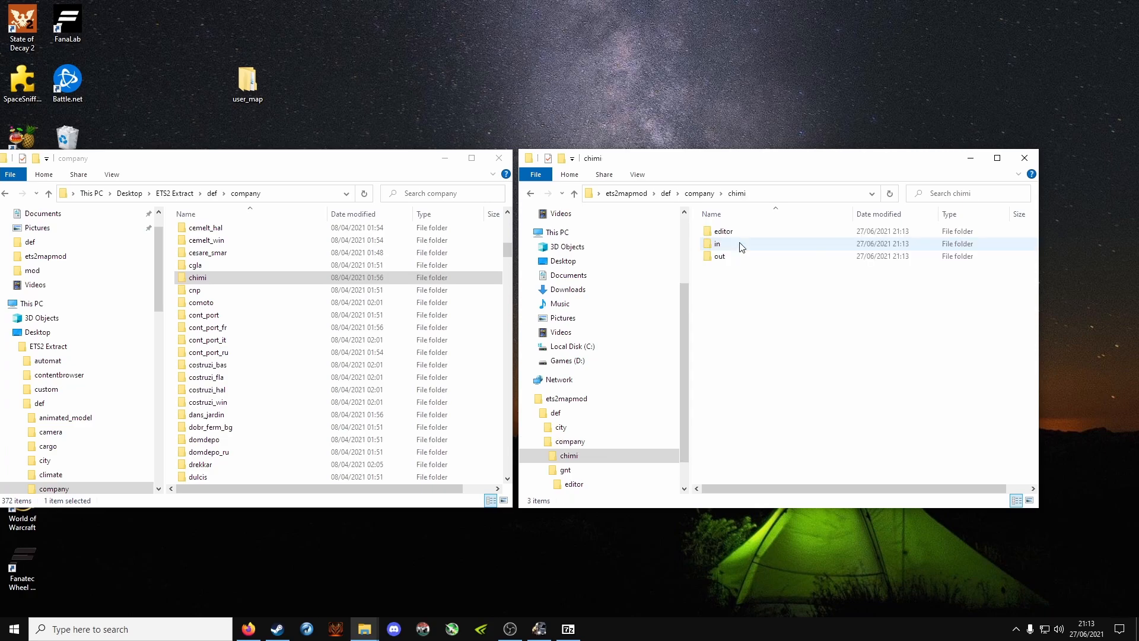
left_click_drag(767, 353, 729, 248)
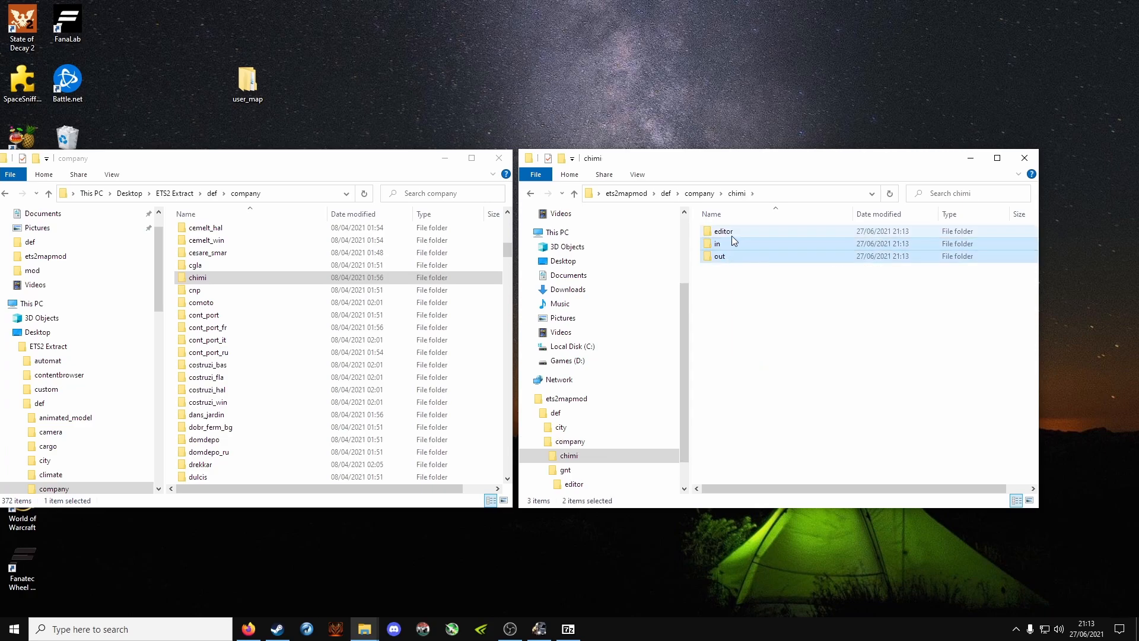
key("Delete")
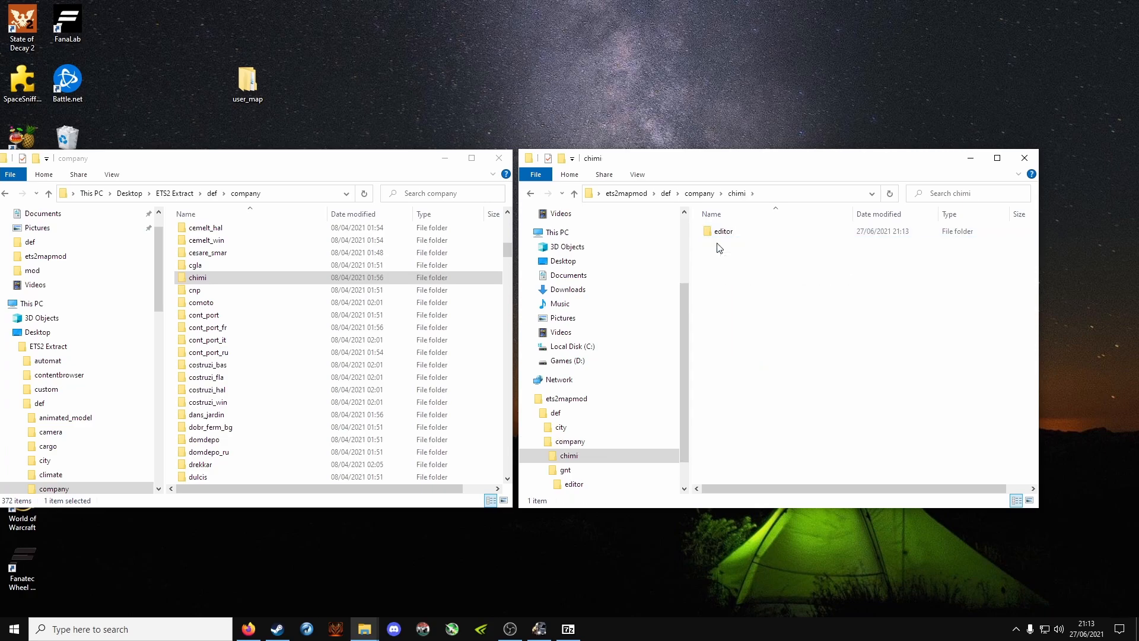
- In chimi's editor folder, delete montpellier.dlc_fr.sii and rename larochelle.dlc_fr.sii as mytown.sii
double_click(754, 236)
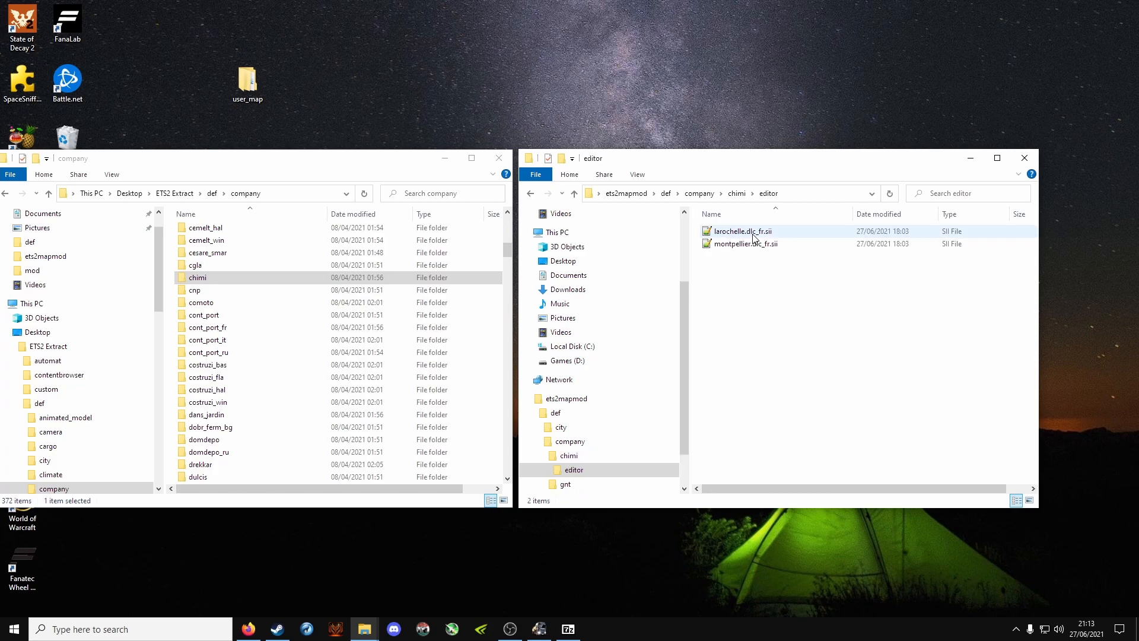
left_click(756, 248)
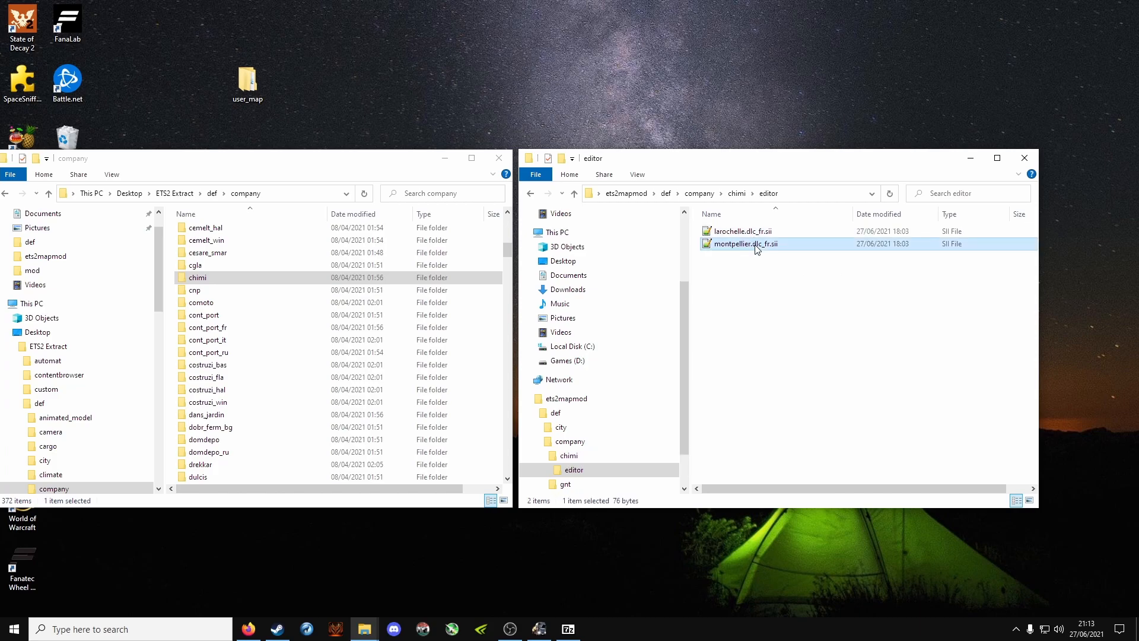
key("Delete")
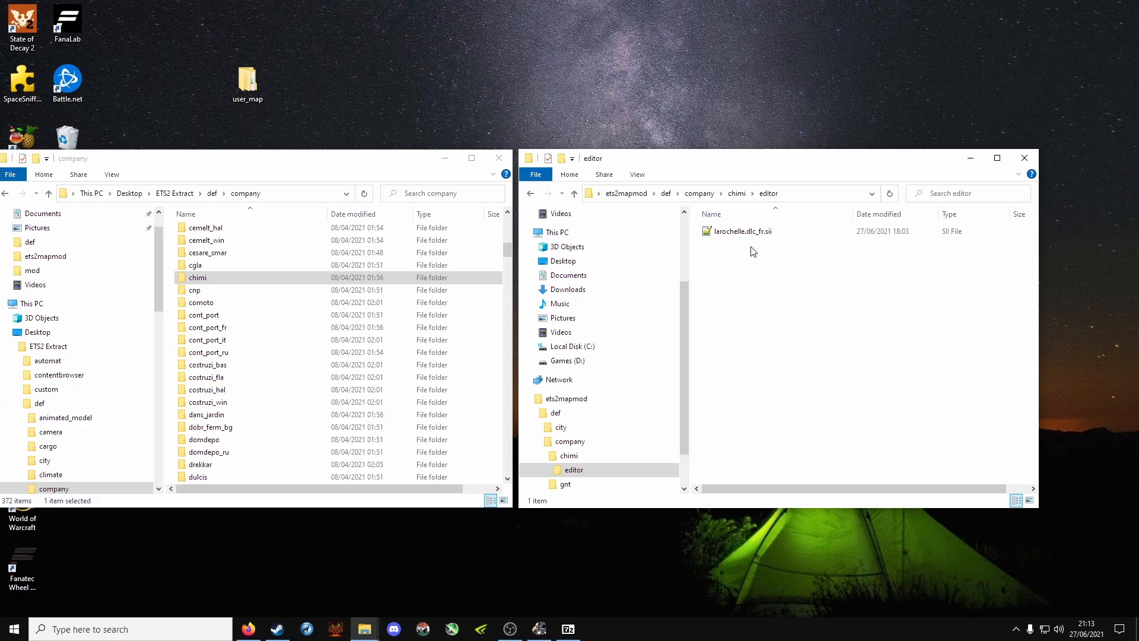
left_click(739, 235)
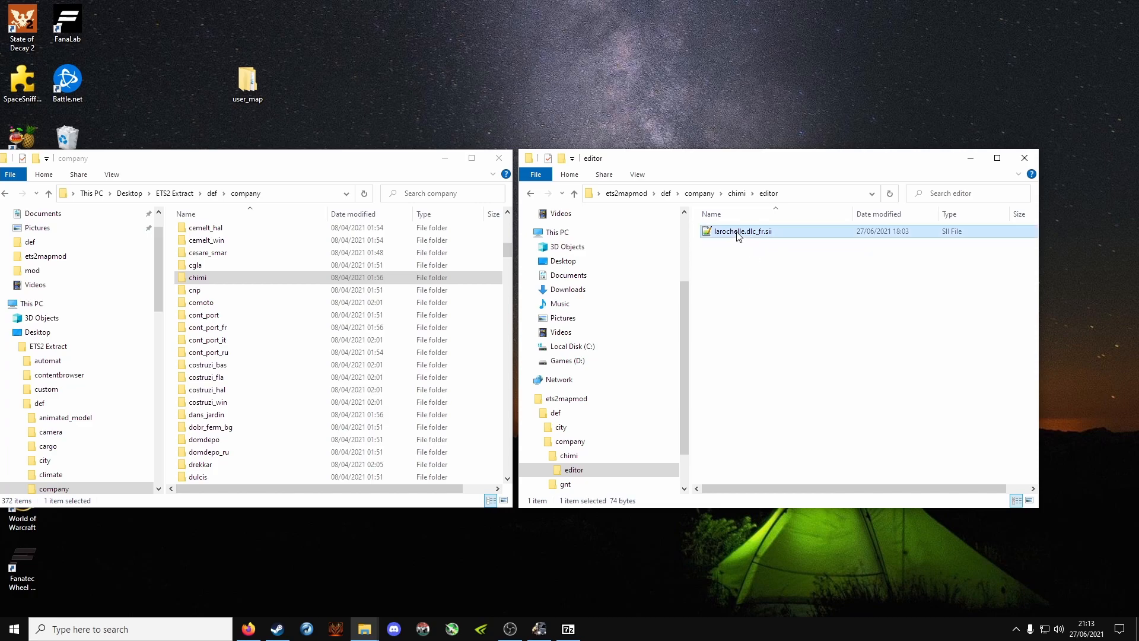
left_click(738, 236)
type("mytown")
key("Return")
- In chimi's mytown.sii, replace larochelle with mytown in both the company_def name and the city value
double_click(774, 231)
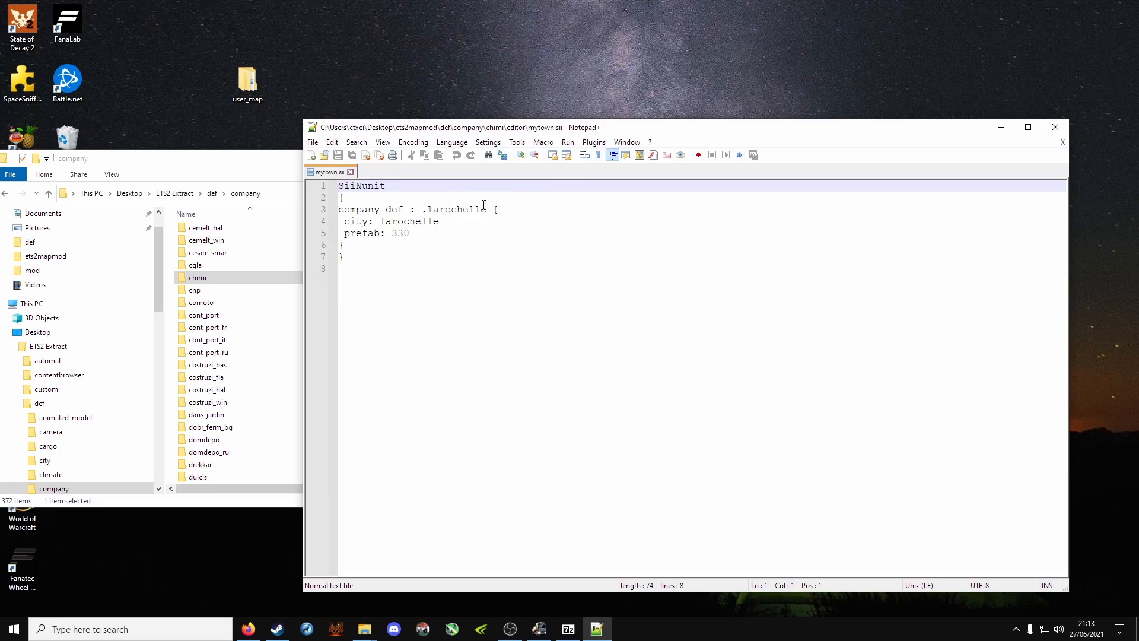
left_click_drag(486, 209, 429, 209)
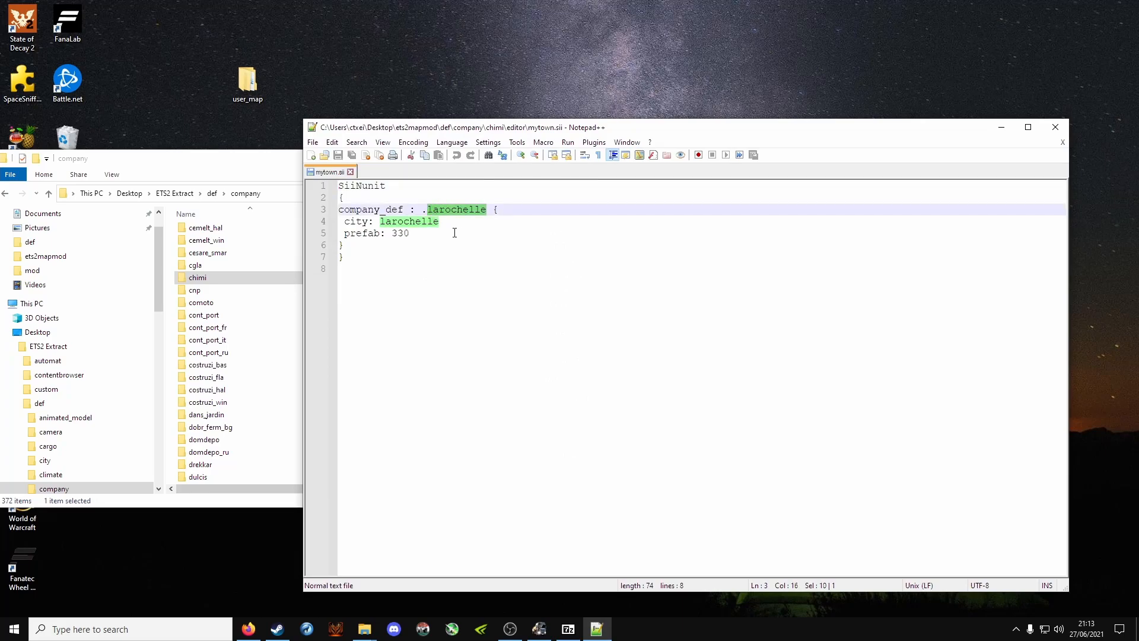
type("mytown")
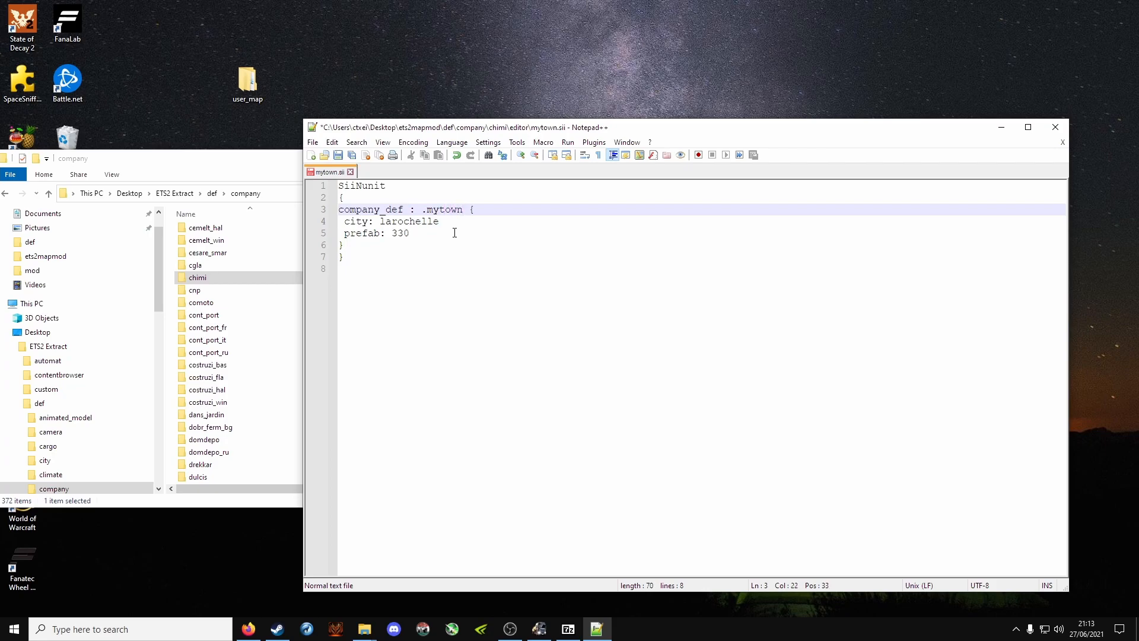
left_click_drag(448, 220, 385, 224)
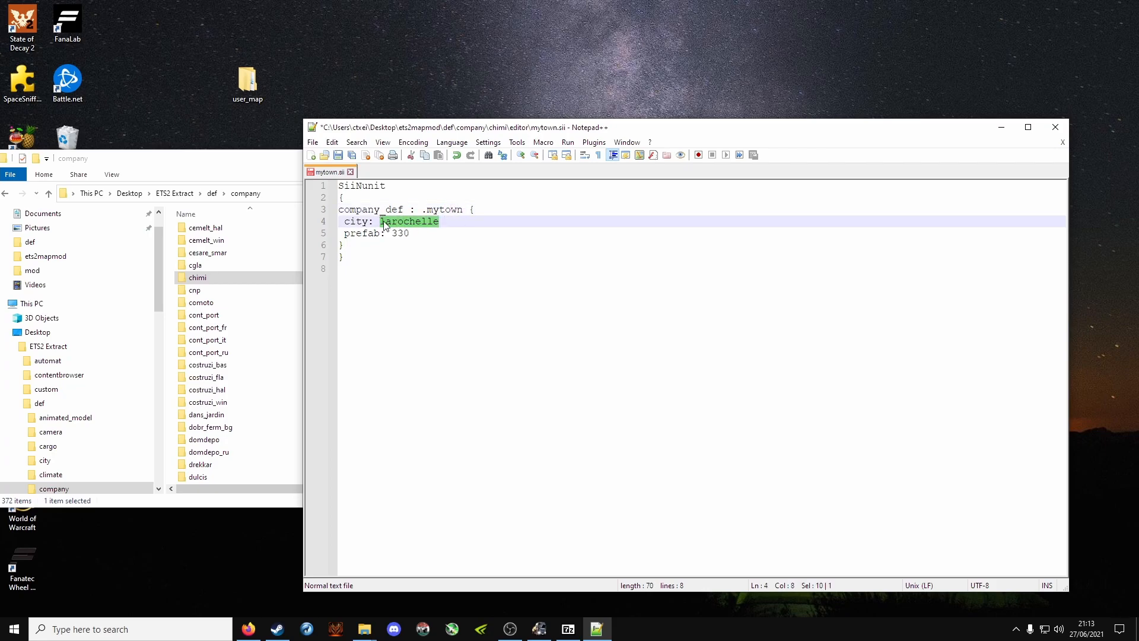
type("m,ytow")
key("BackSpace")
key("BackSpace")
key("BackSpace")
key("BackSpace")
key("BackSpace")
type("ytown")
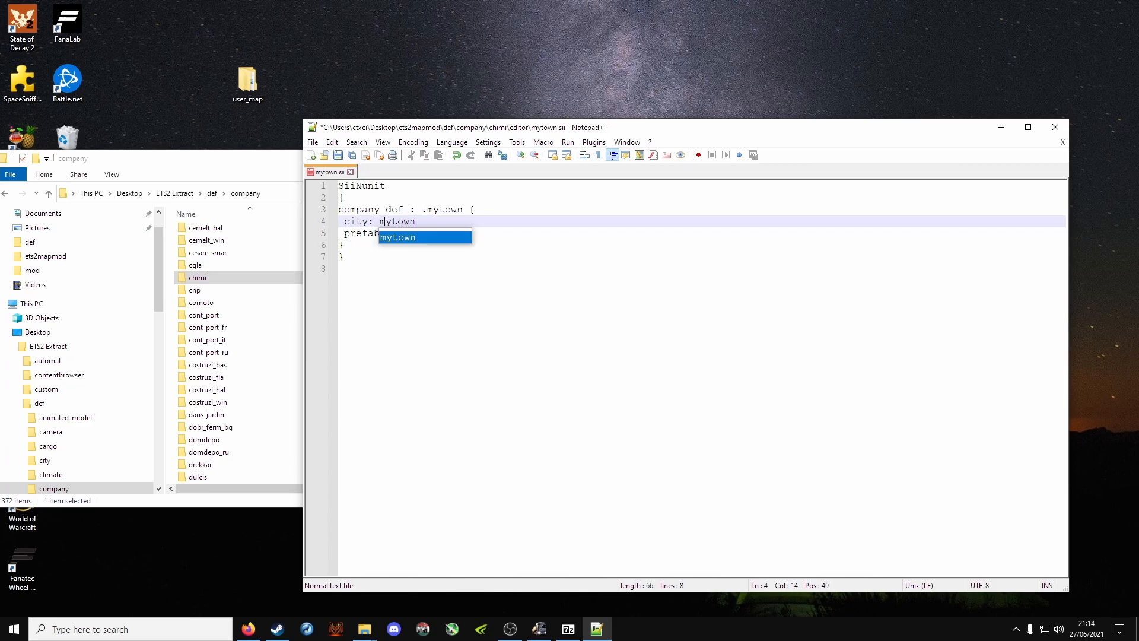
left_click(437, 337)
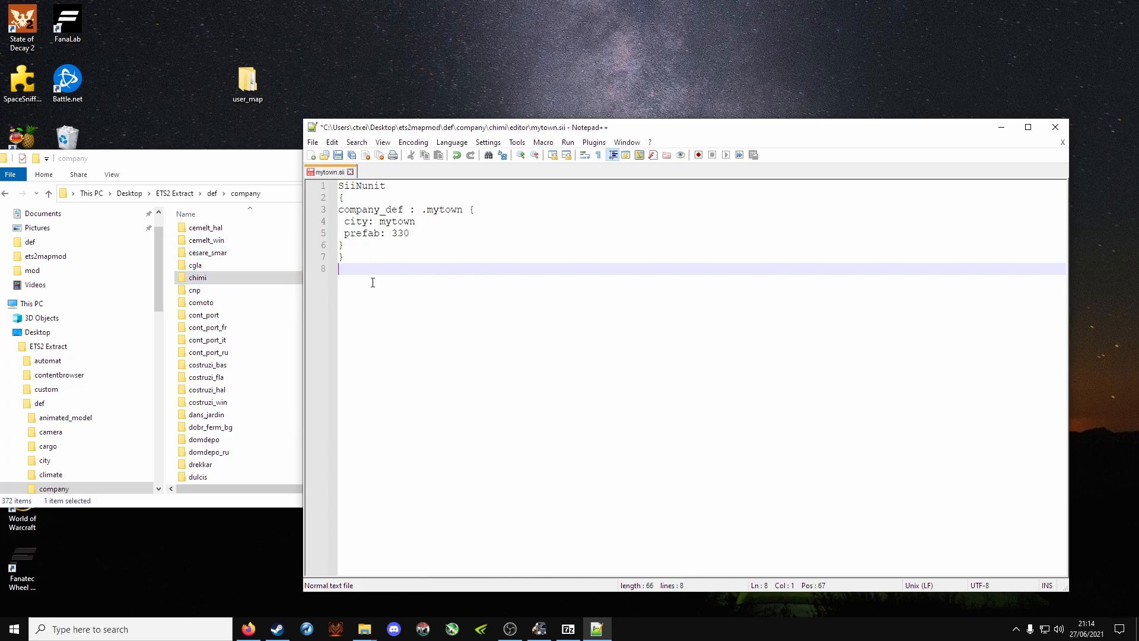
- Save and close chimi's mytown.sii, and return to the mod's def/company folder
left_click(339, 155)
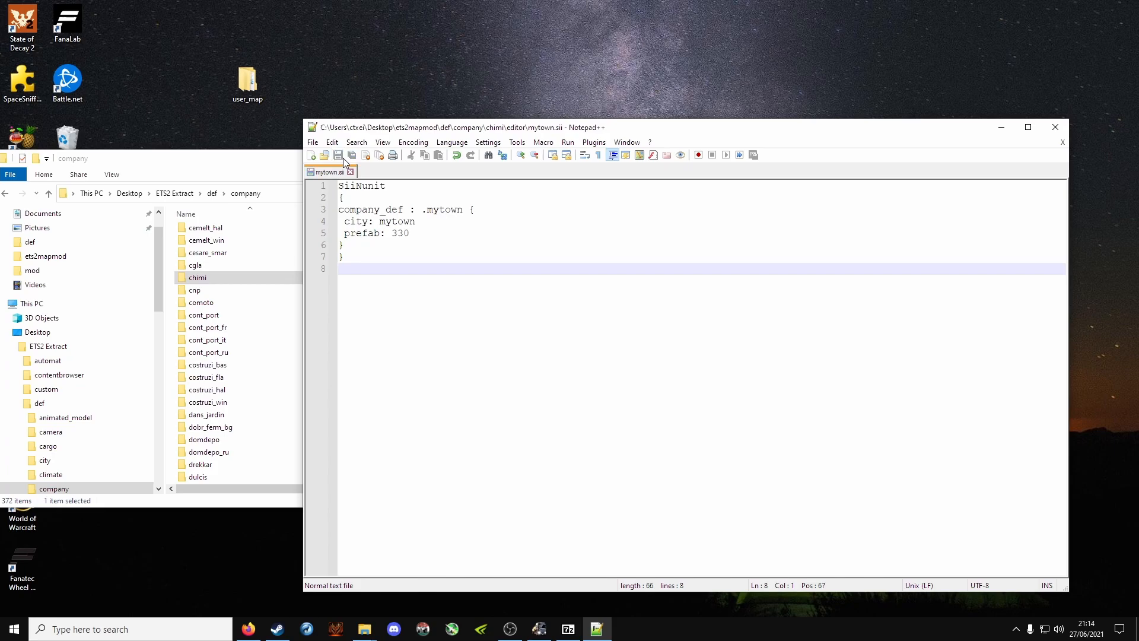
left_click(378, 155)
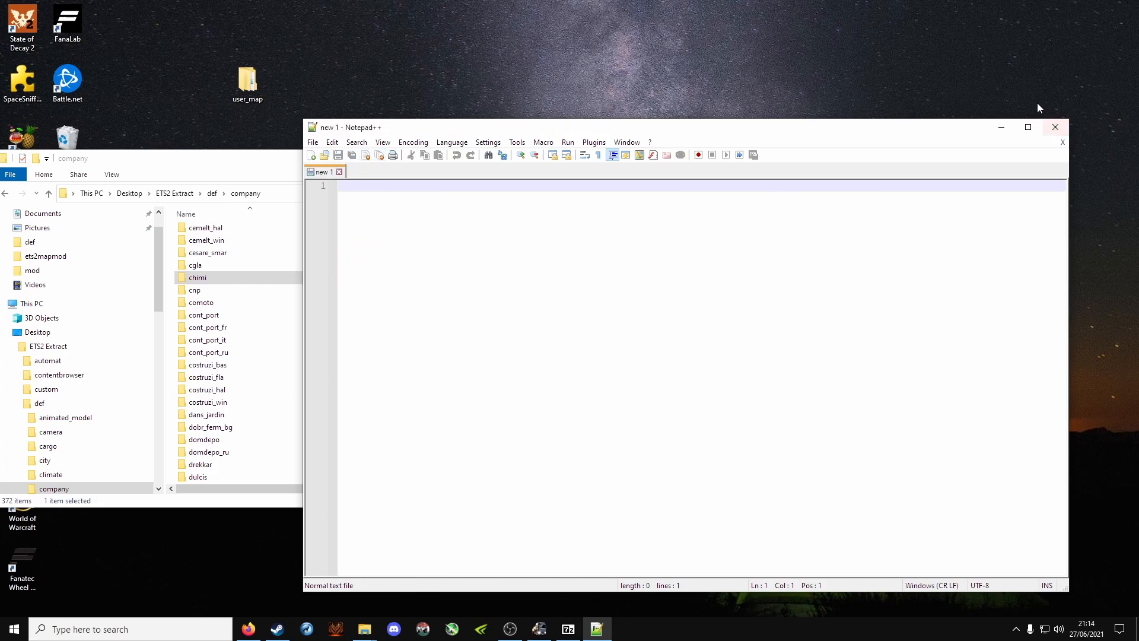
left_click(1056, 127)
left_click(737, 193)
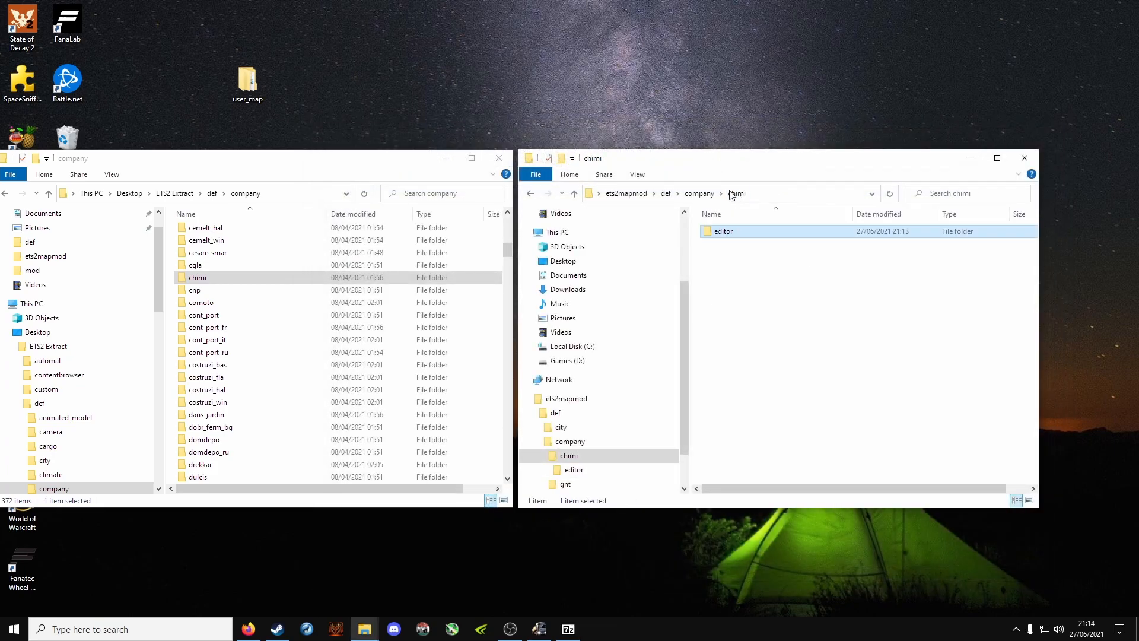
left_click(699, 193)
left_click(717, 282)
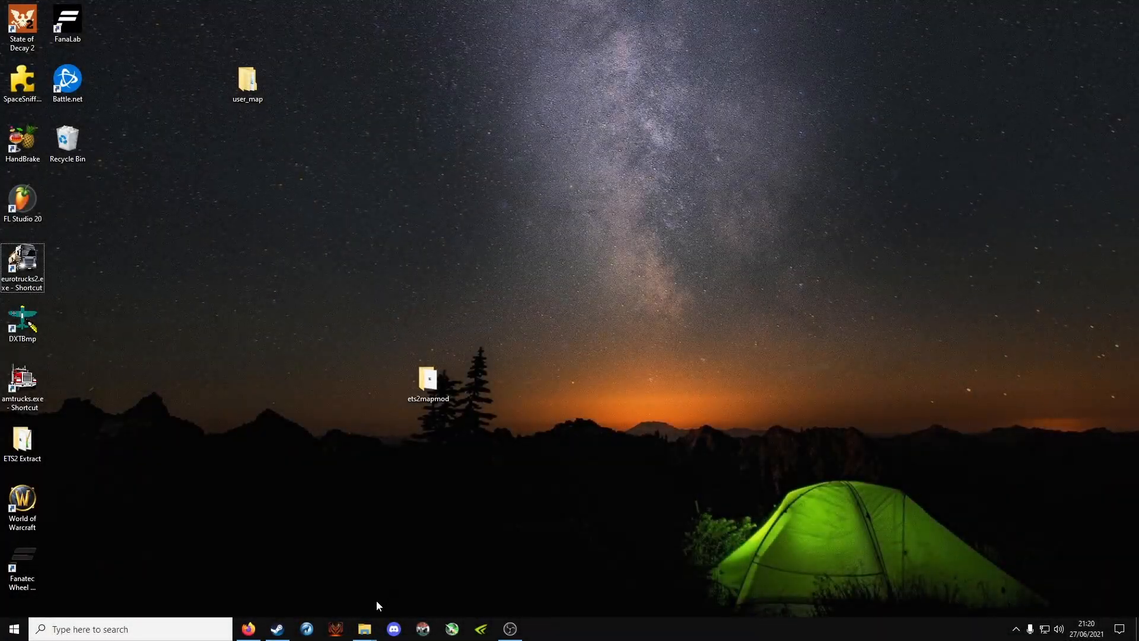
- Go to the mod folder of Euro Truck Simulator 2 in Documents
left_click(364, 629)
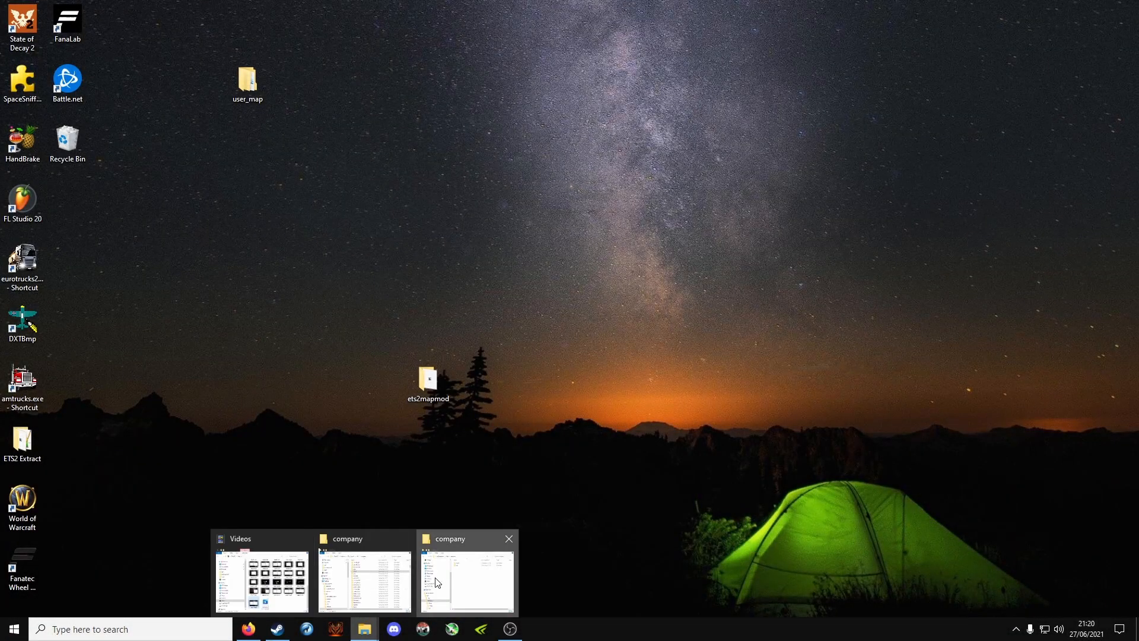
left_click(454, 585)
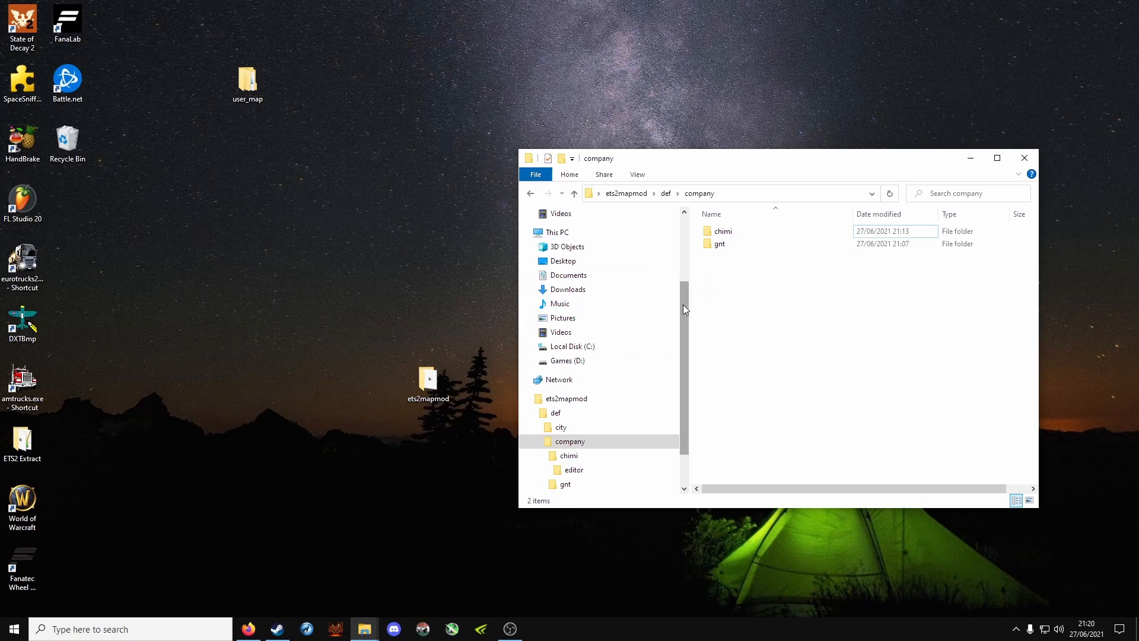
left_click(569, 276)
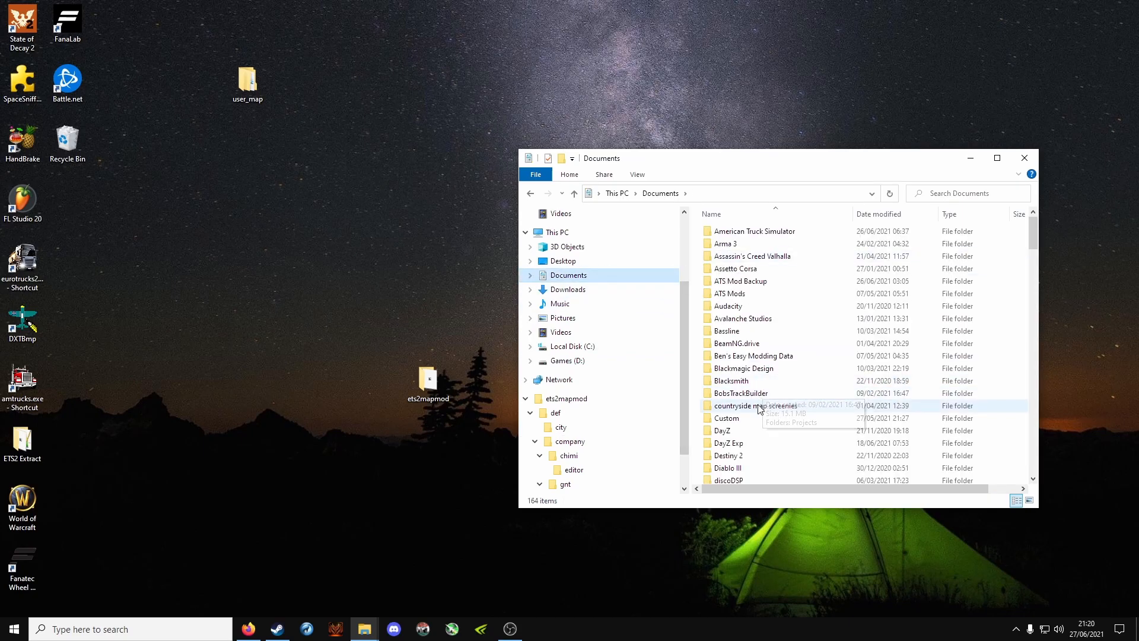
scroll(763, 406, "down", 5)
double_click(751, 391)
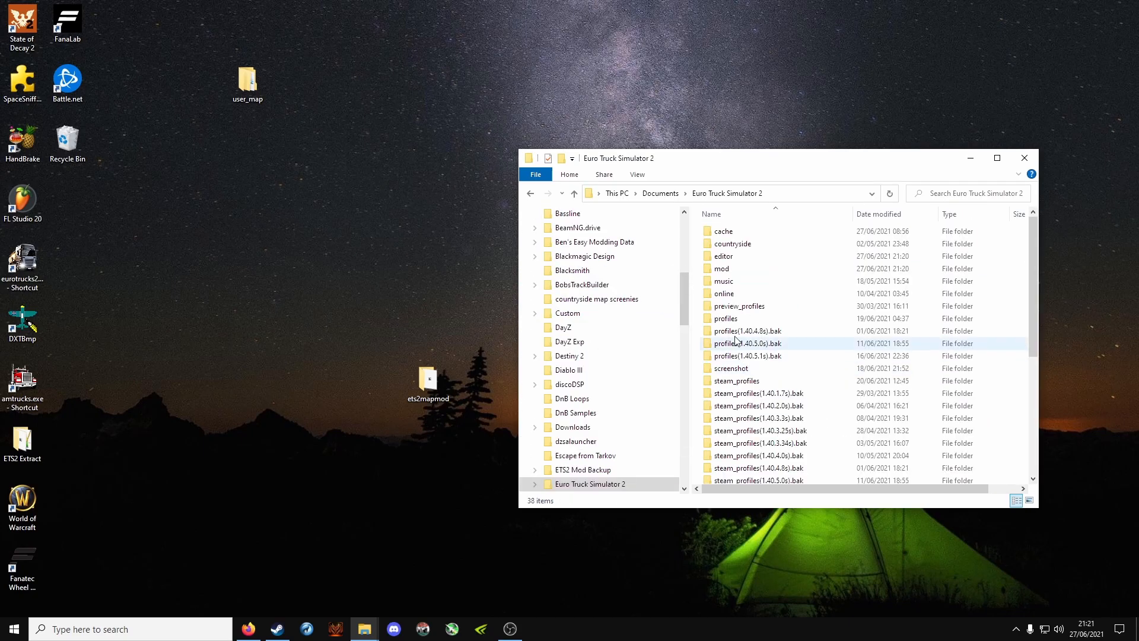
double_click(727, 269)
left_click_drag(722, 165, 381, 163)
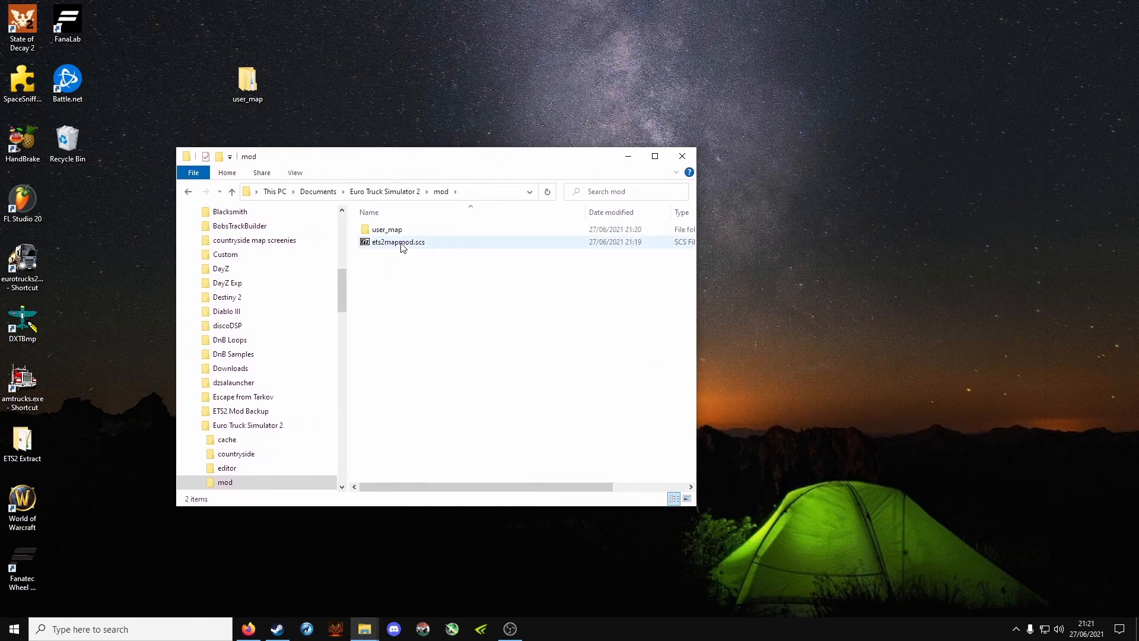
- Open ets2mapmod.scs and examine the city, company and country folders and the fakemap files inside def
double_click(399, 242)
left_click_drag(501, 196, 797, 200)
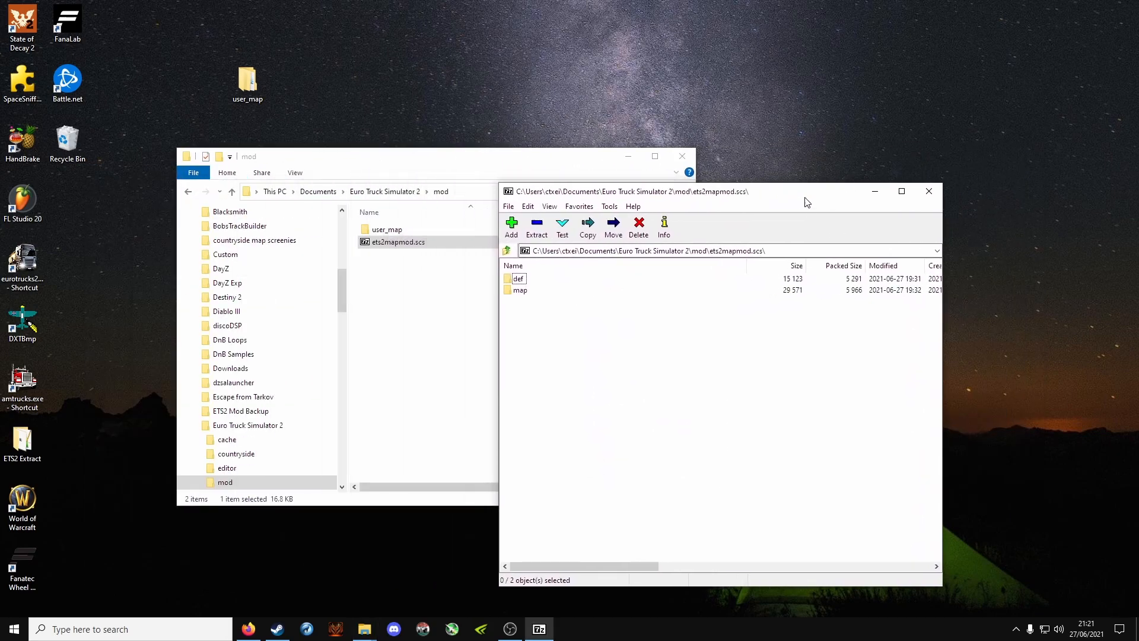
double_click(520, 279)
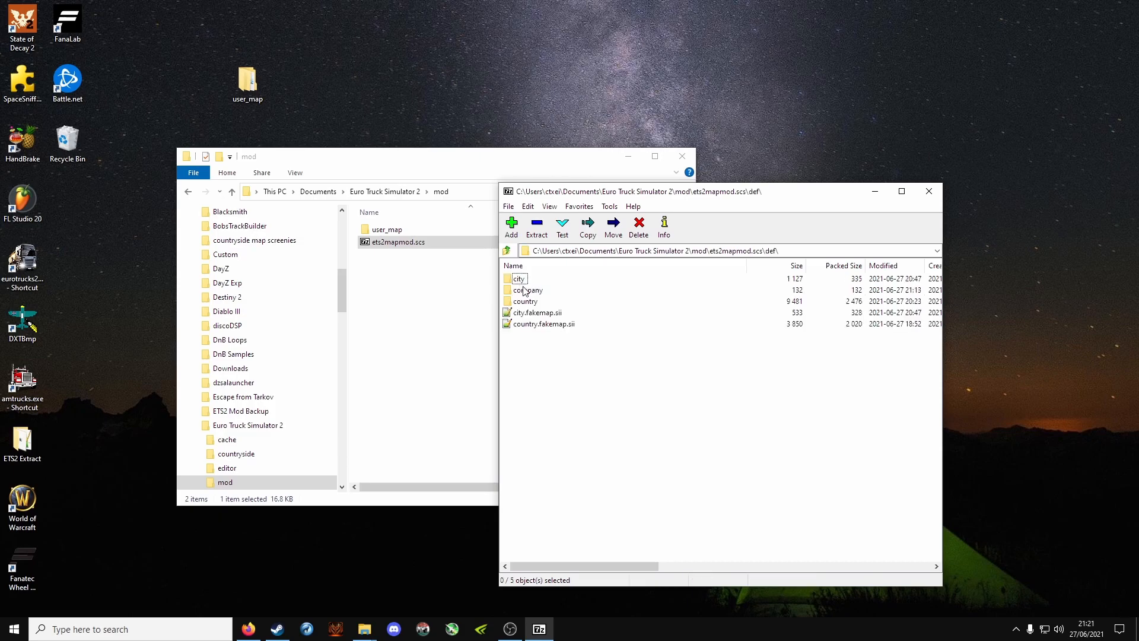
double_click(520, 281)
key("BackSpace")
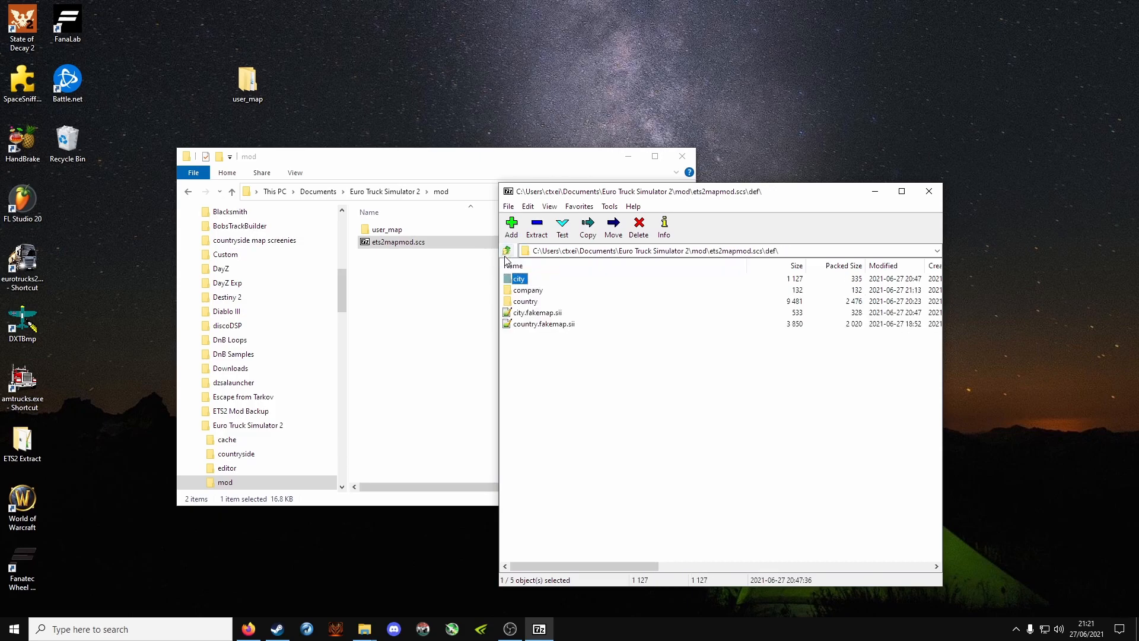
double_click(527, 290)
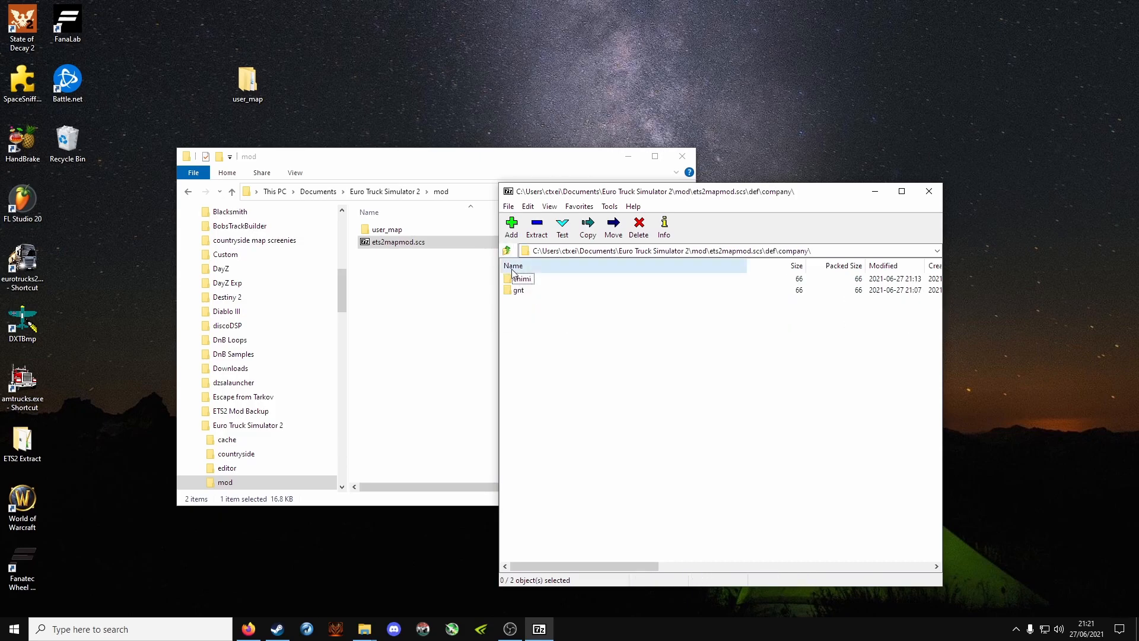
left_click(507, 251)
double_click(524, 302)
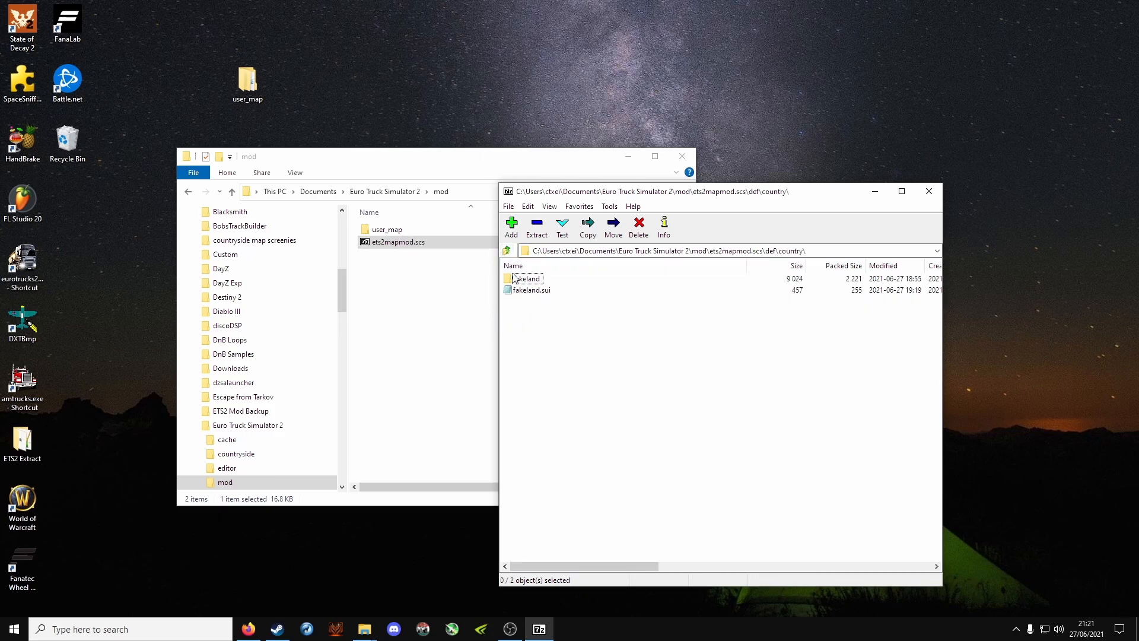
left_click(507, 251)
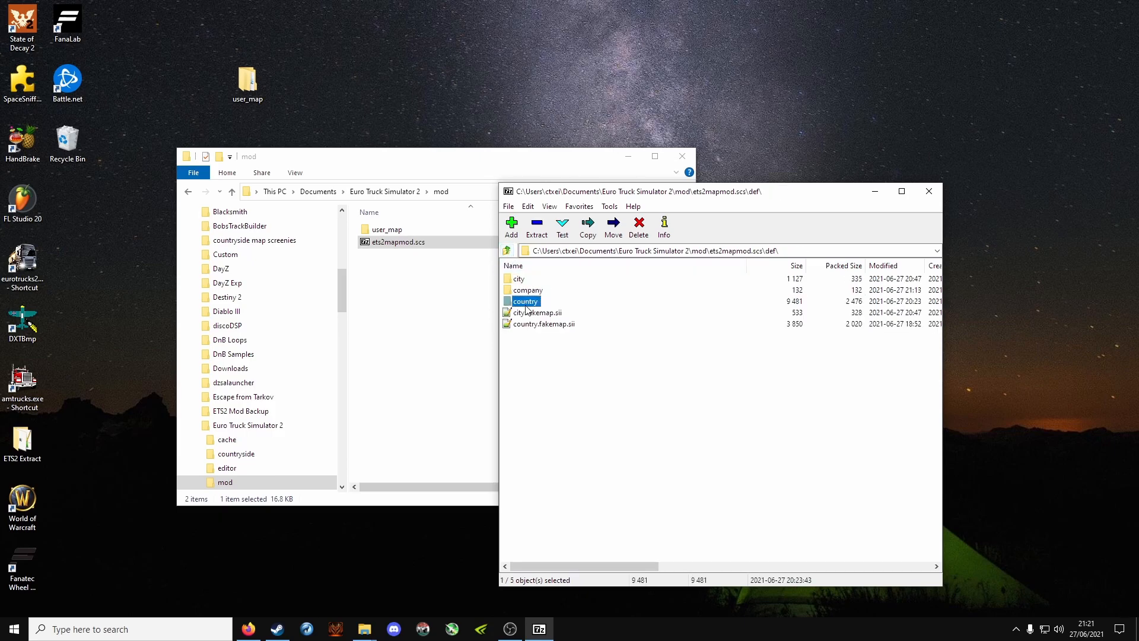
left_click(526, 314)
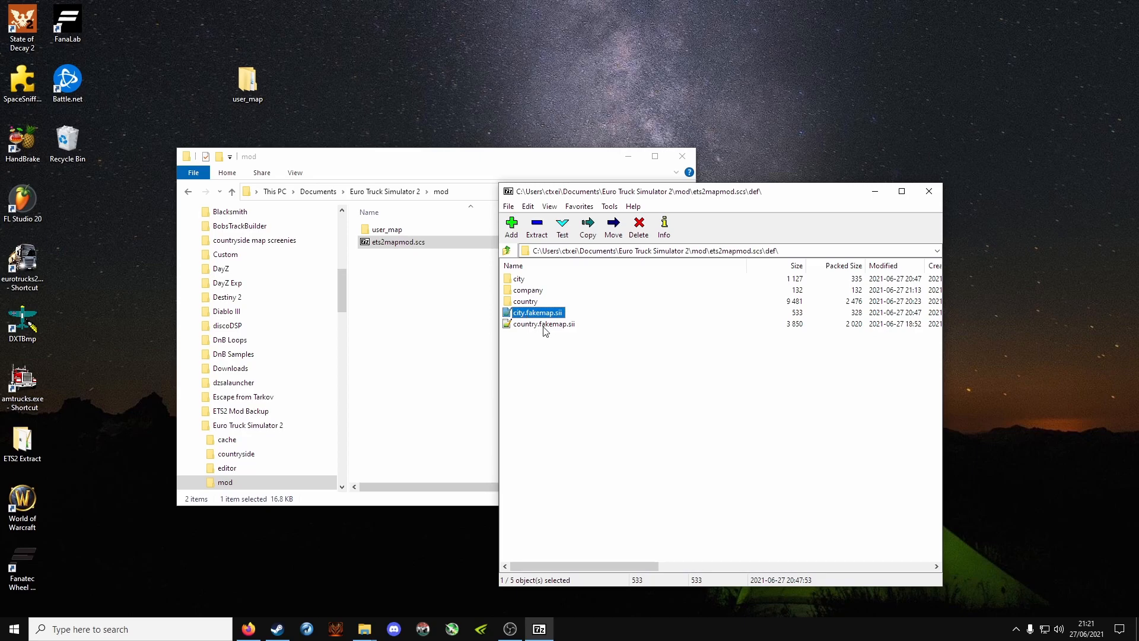
- Close the ets2mapmod.scs archive and check the fakemap files in the user_map/map folder
left_click(507, 251)
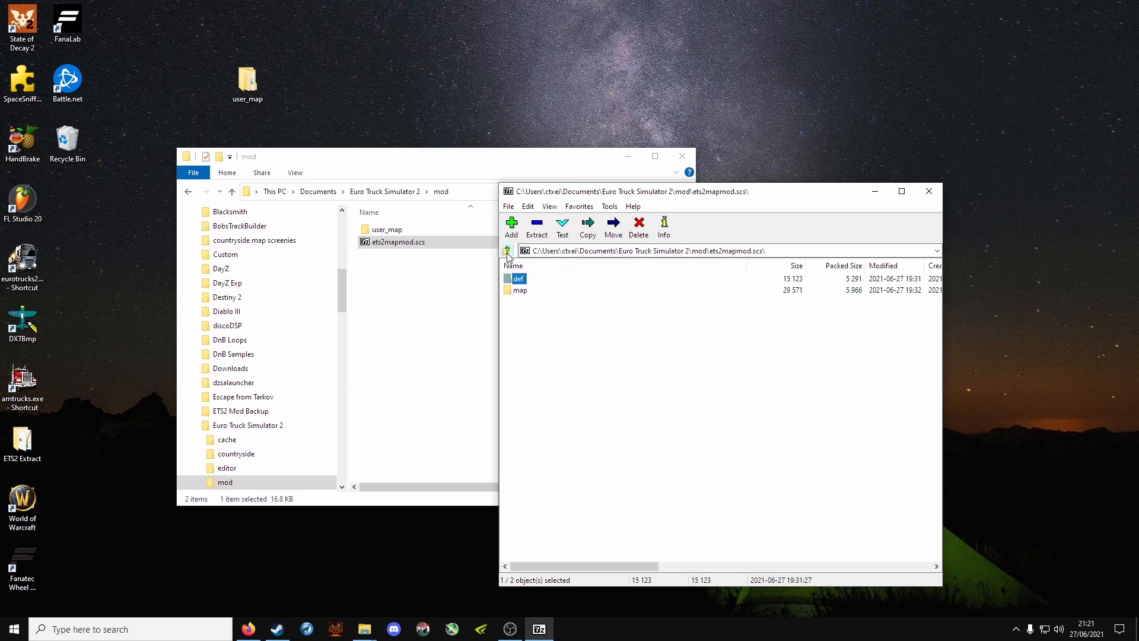
left_click(507, 251)
left_click(929, 191)
double_click(395, 230)
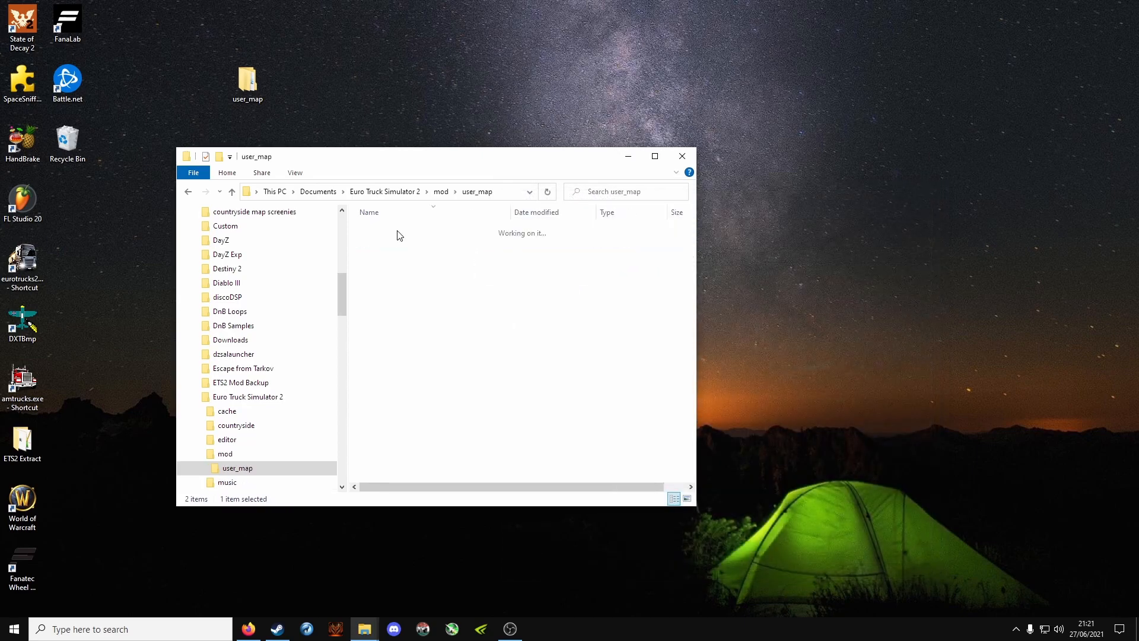
double_click(381, 231)
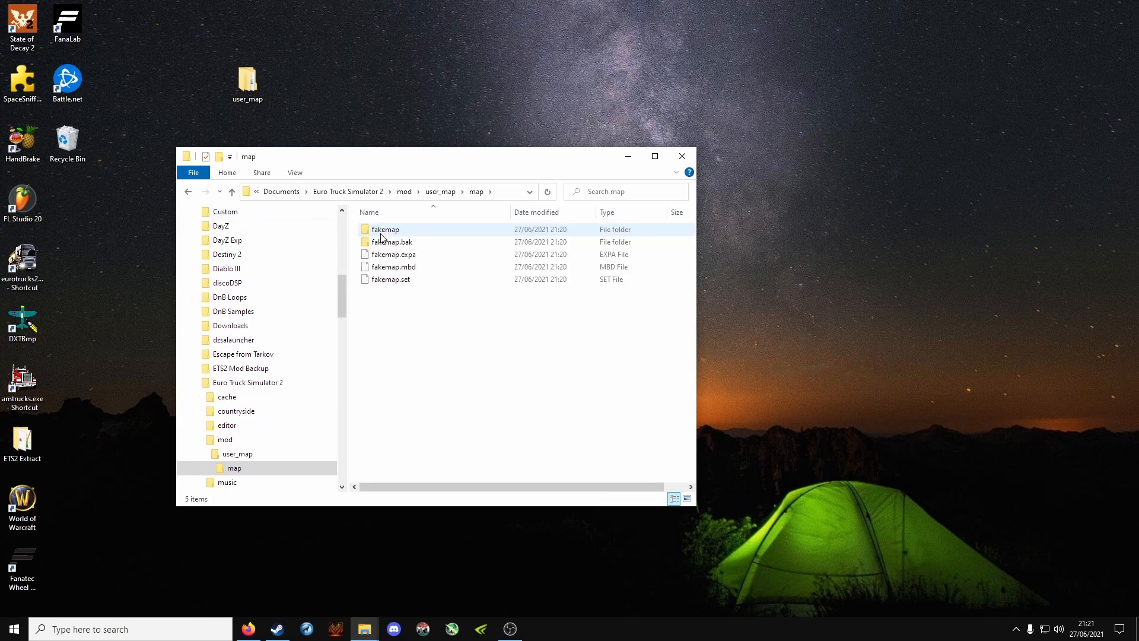
- Delete the user_map folder from the mod folder and minimize the file window
left_click(188, 191)
left_click(188, 191)
left_click(394, 251)
left_click(395, 231)
key("Delete")
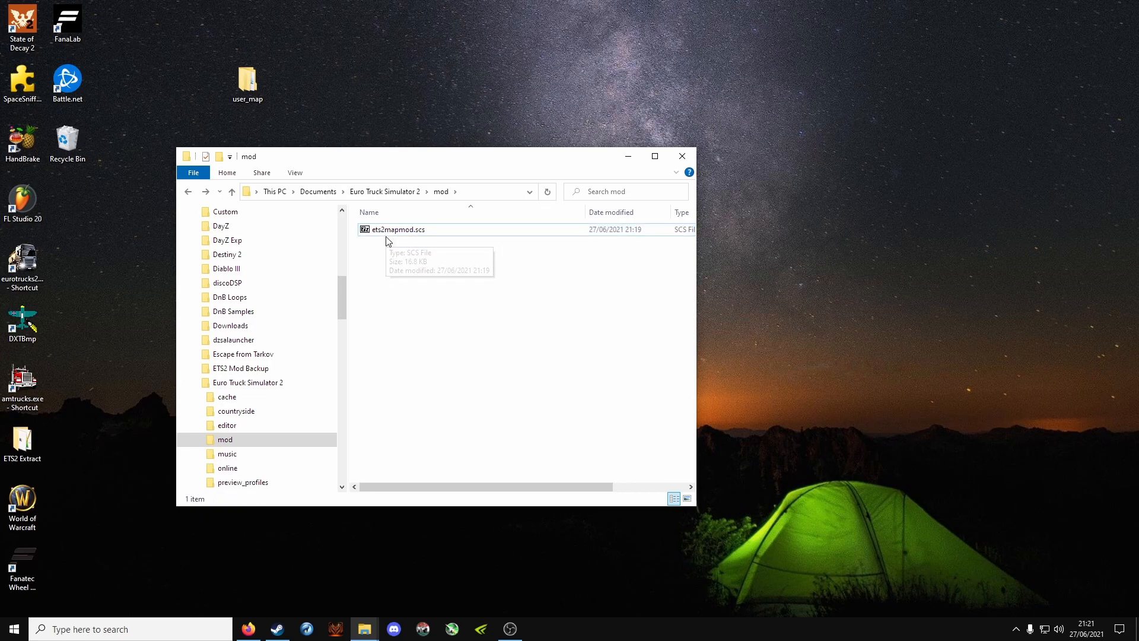
left_click(629, 157)
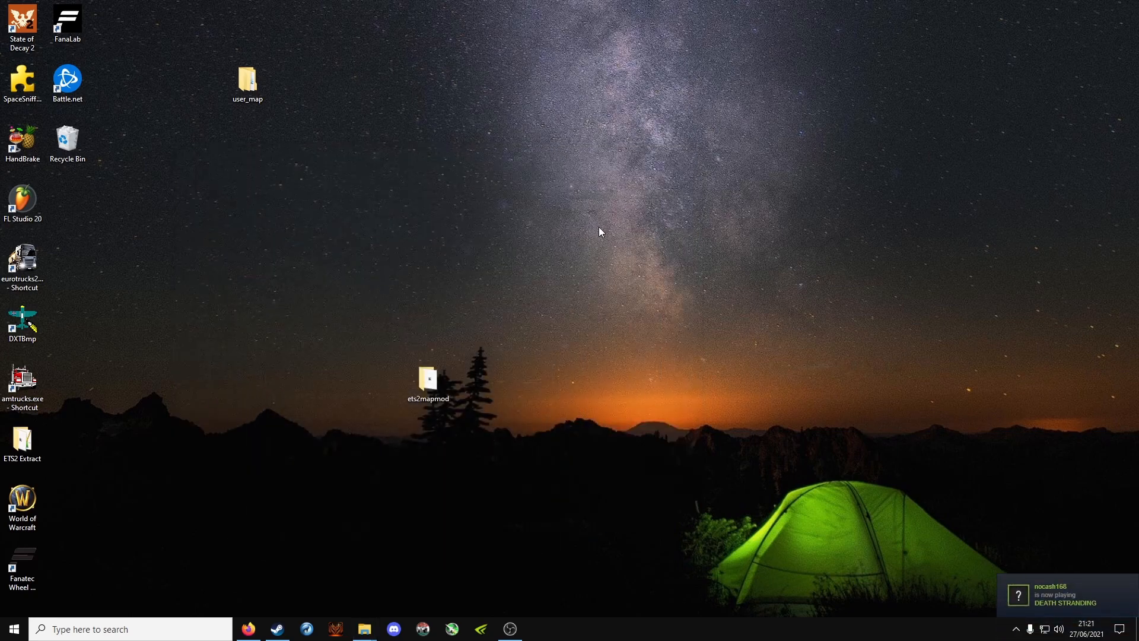
- Launch Euro Truck Simulator 2 from its desktop shortcut as administrator, allowing the -edit -noworkshop -force_mods parameters
left_click(20, 276)
right_click(20, 276)
left_click(55, 351)
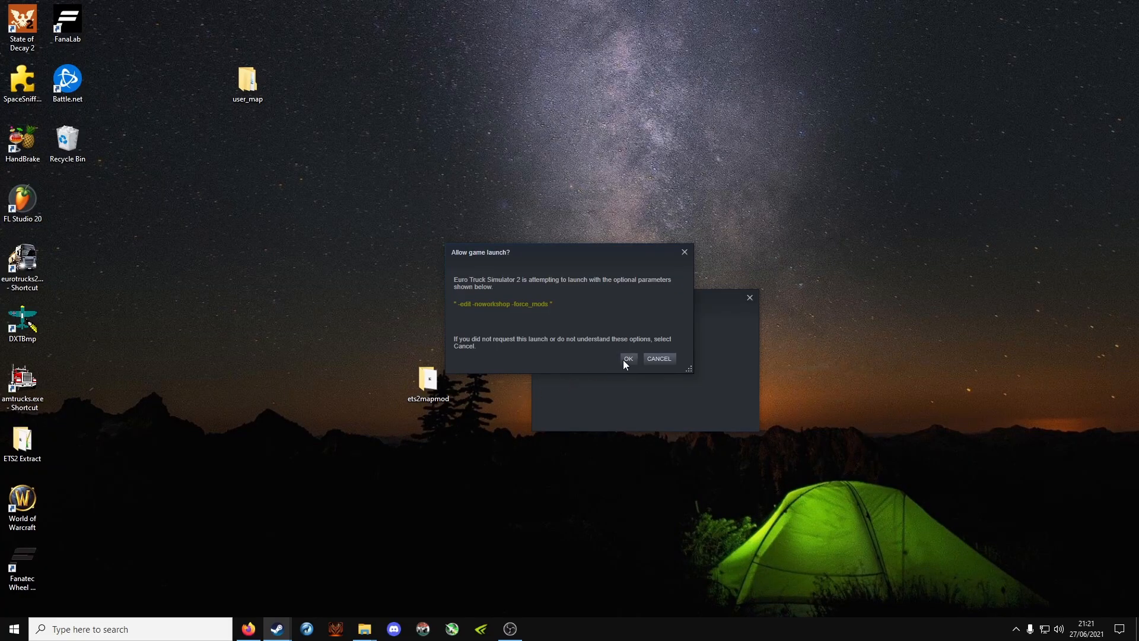
left_click(623, 360)
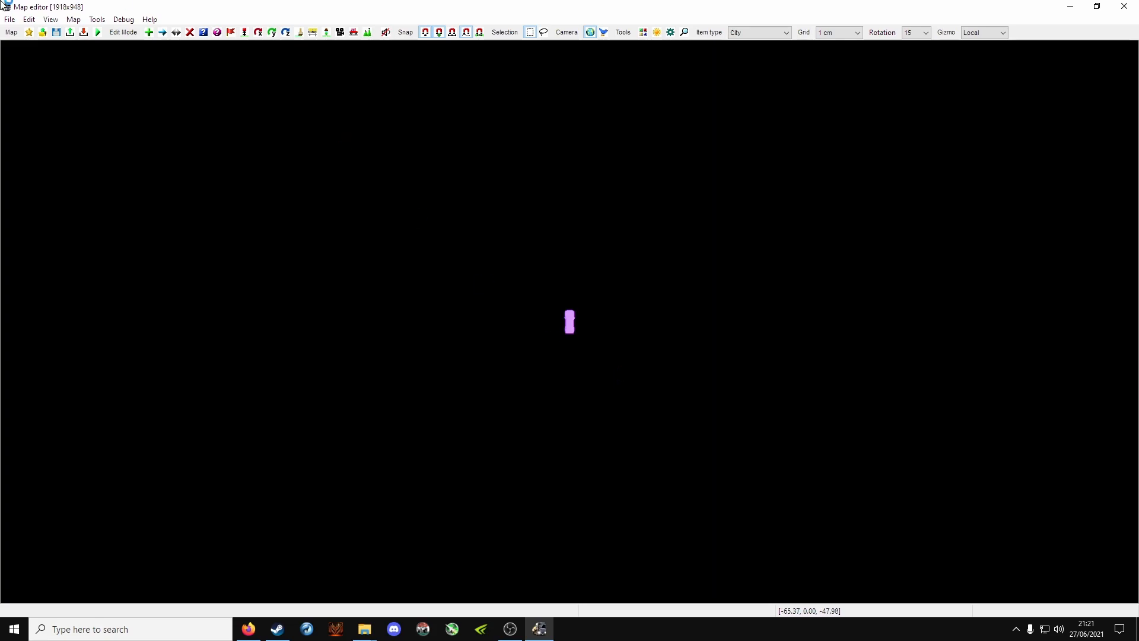
- Open the fakemap.mbd map
left_click(9, 19)
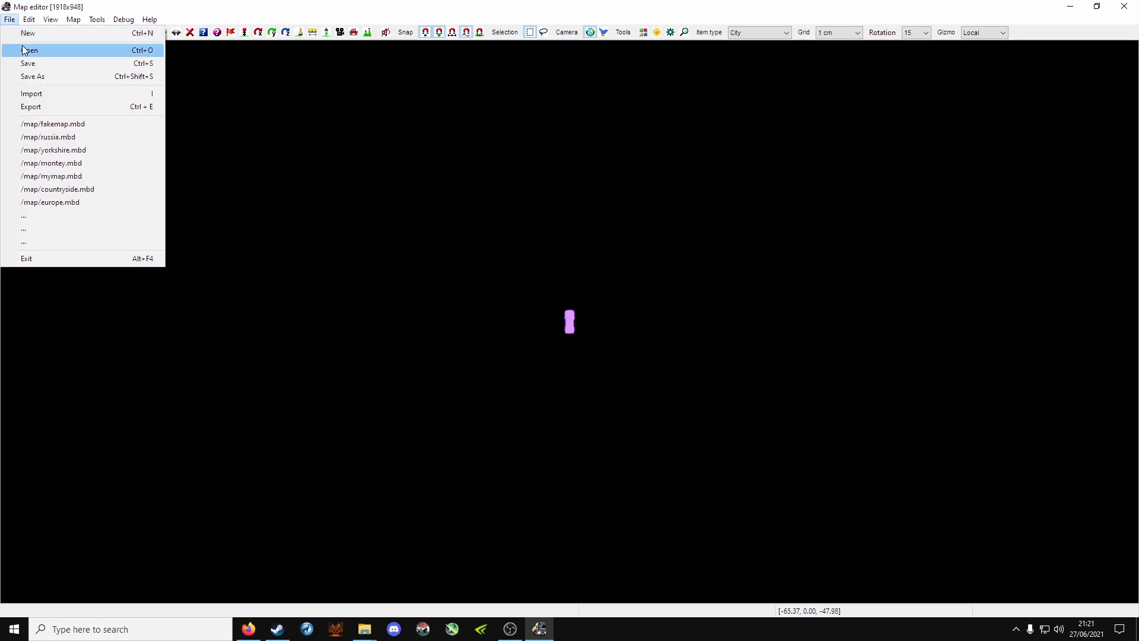
left_click(28, 50)
left_click(444, 260)
left_click(538, 429)
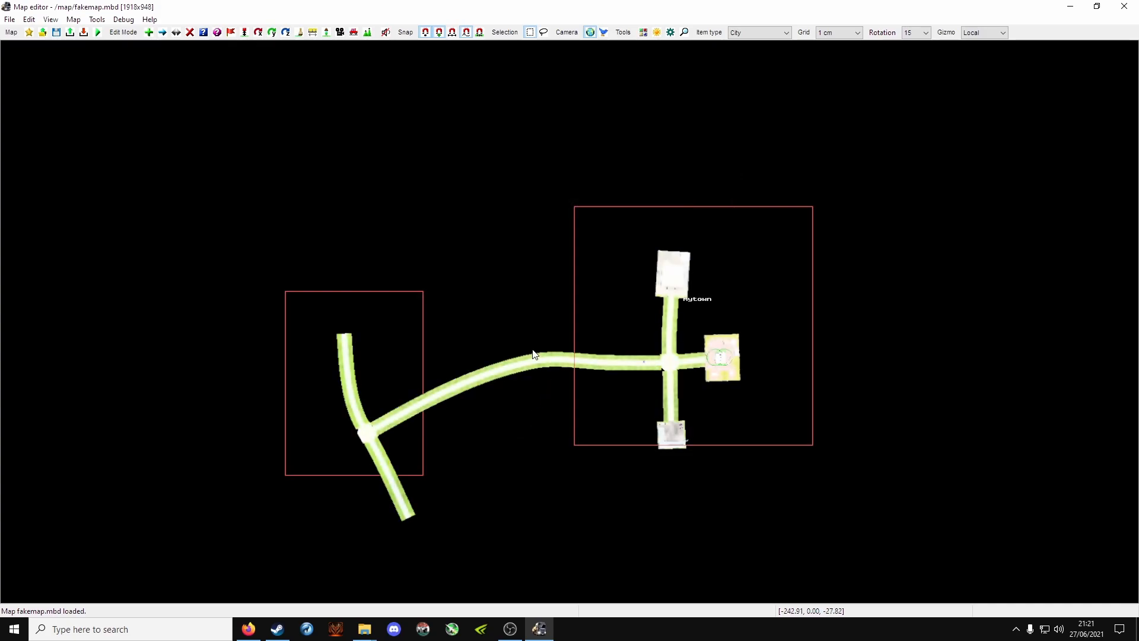
- Bring the western mytown area with its company depot into view and save the map
mouse_move(618, 325)
middle_mouse_down()
mouse_move(509, 338)
mouse_move(490, 369)
mouse_move(558, 322)
mouse_move(742, 295)
middle_mouse_up()
scroll(532, 335, "up", 5)
middle_click_drag(297, 355, 584, 324)
mouse_move(418, 311)
middle_mouse_down()
mouse_move(534, 303)
mouse_move(608, 342)
mouse_move(584, 304)
mouse_move(537, 288)
middle_mouse_up()
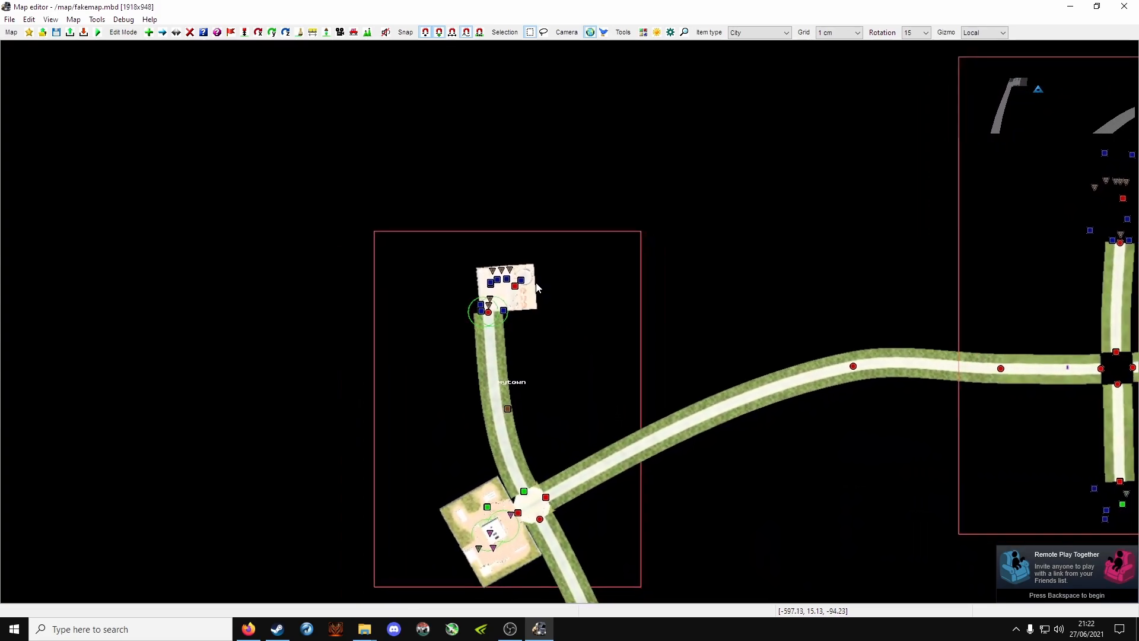
left_click(56, 33)
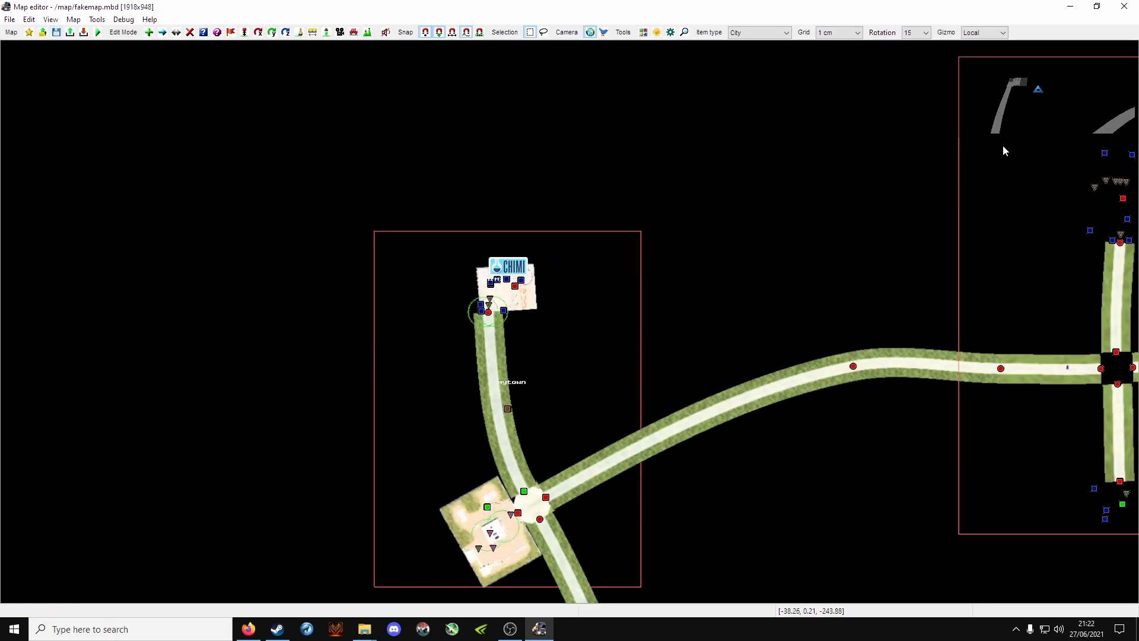
- Examine the company signs at the eastern GNT depot and the western Chimi depot, on the map and the minimap
middle_click_drag(714, 200, 743, 179)
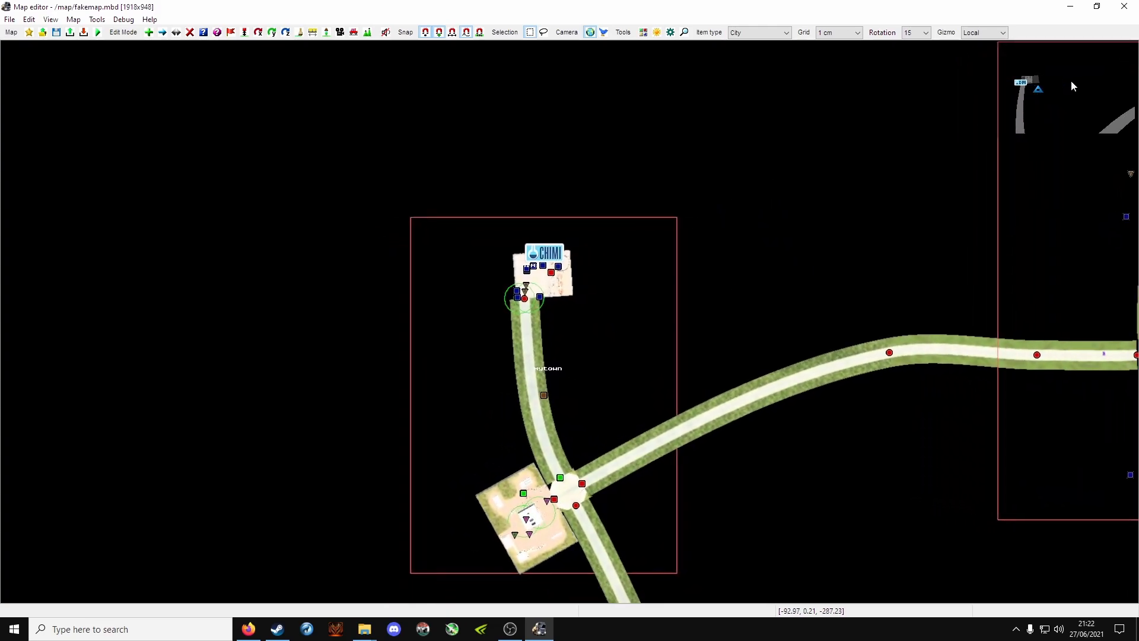
middle_click_drag(1004, 95, 591, 205)
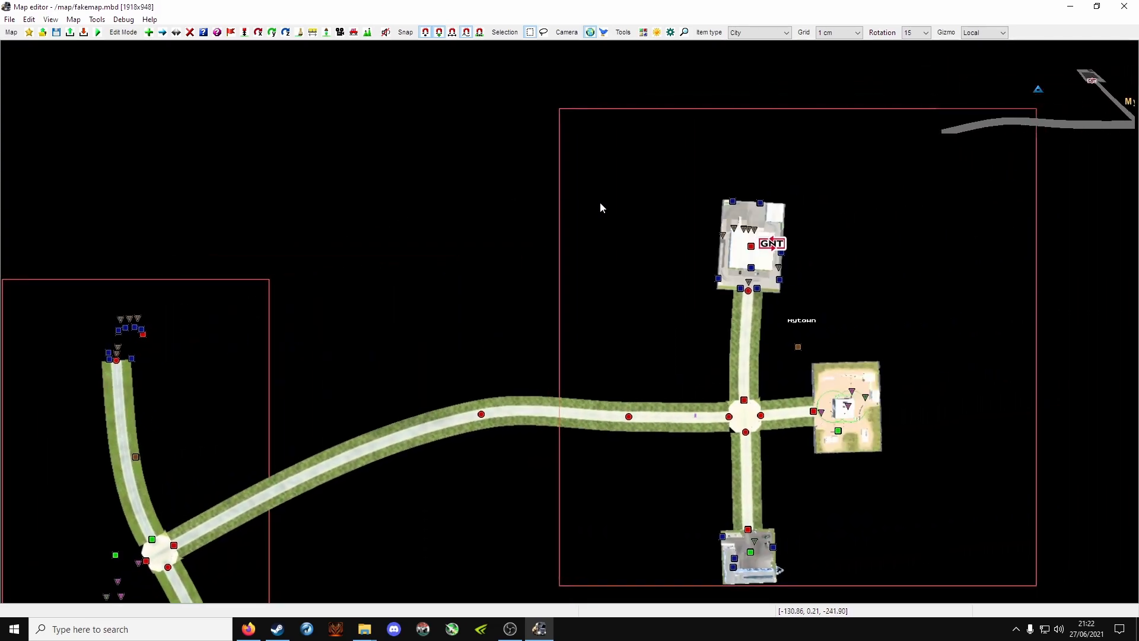
scroll(800, 218, "up", 2)
middle_click_drag(767, 212, 479, 273)
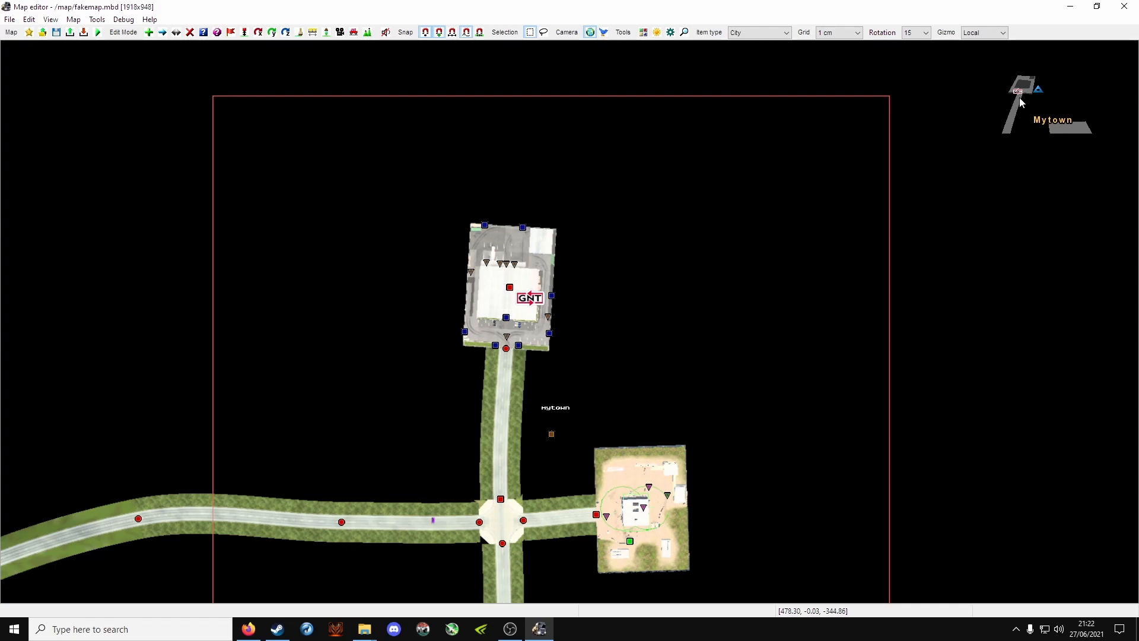
scroll(465, 356, "down", 3)
middle_click_drag(432, 351, 617, 280)
scroll(593, 280, "down", 1)
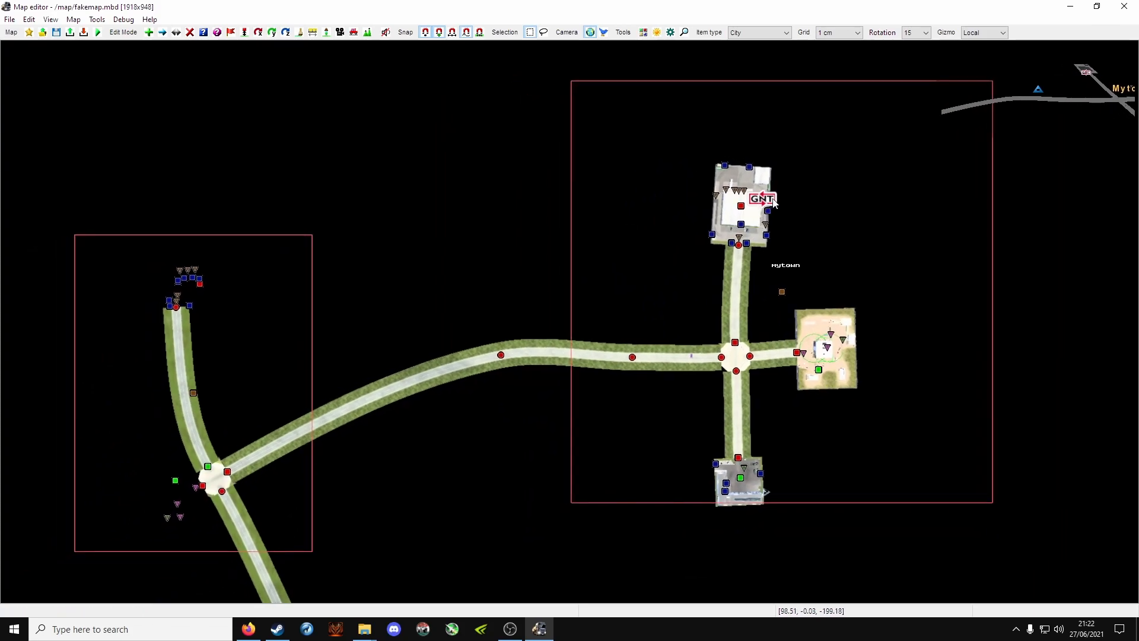
middle_click_drag(279, 313, 536, 313)
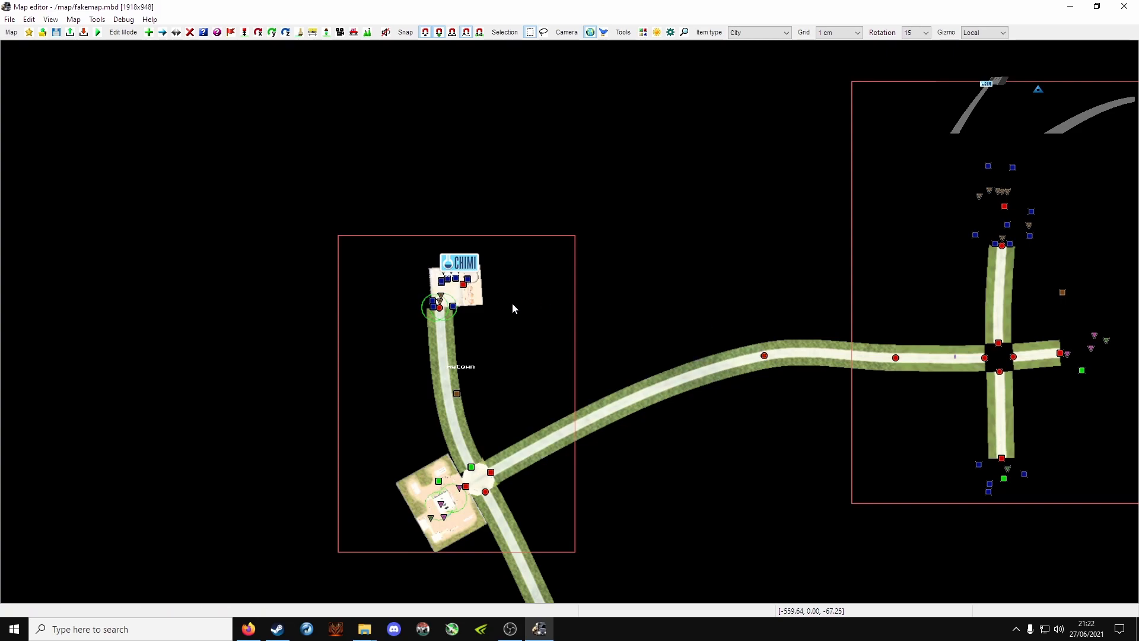
- Save fakemap.mbd again and close the map editor
left_click(57, 33)
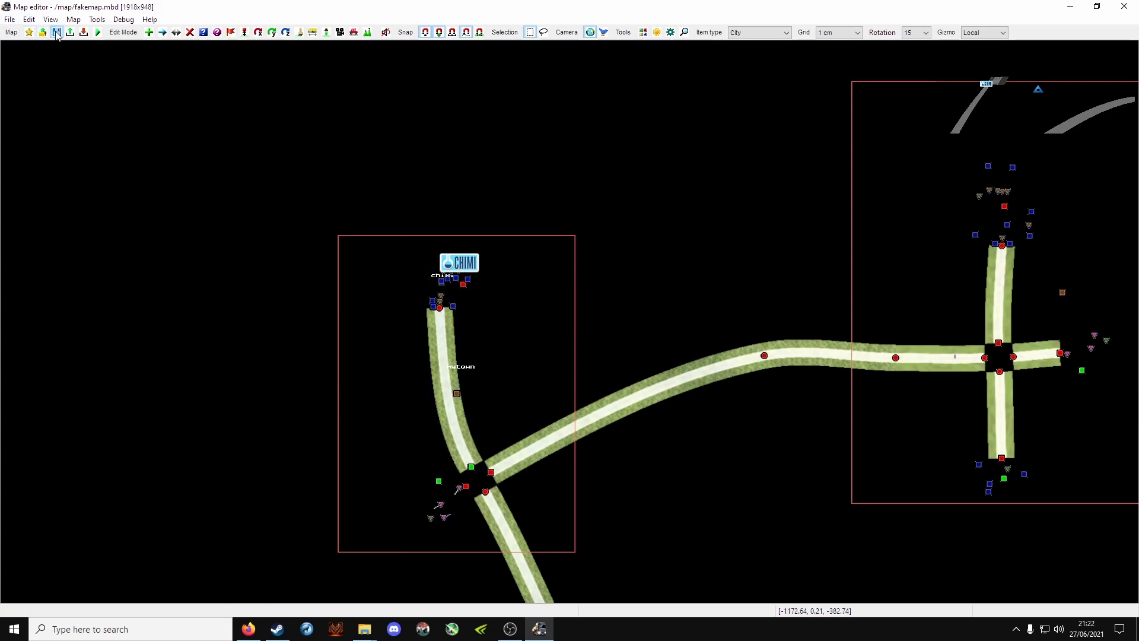
left_click(1124, 6)
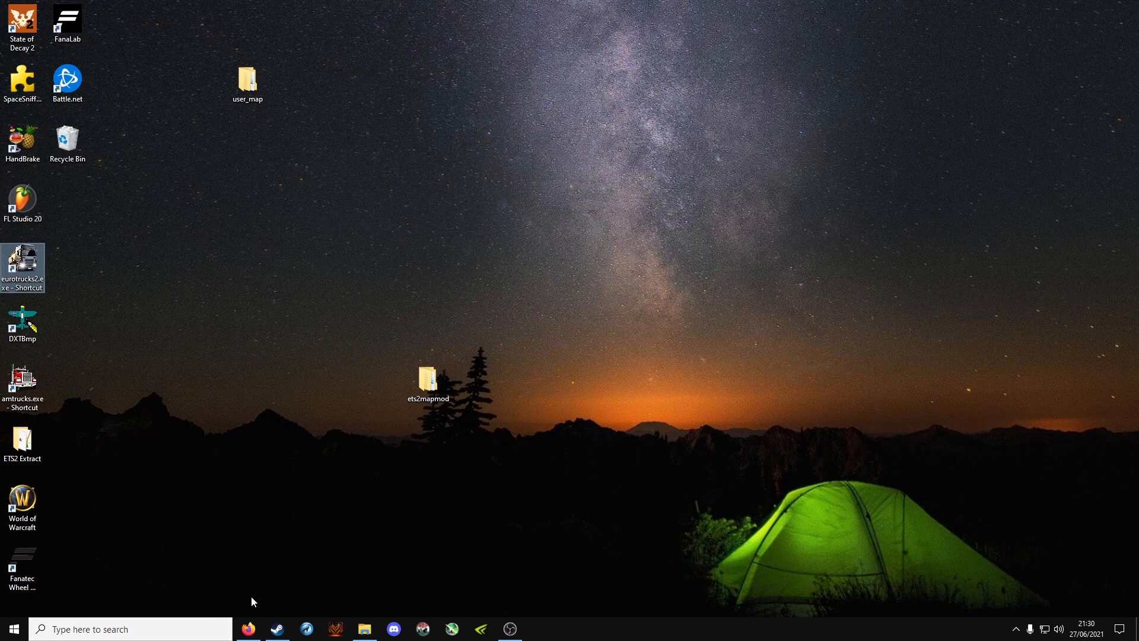
- Relaunch the map editor from the game's desktop shortcut as administrator and reopen fakemap.mbd
right_click(21, 260)
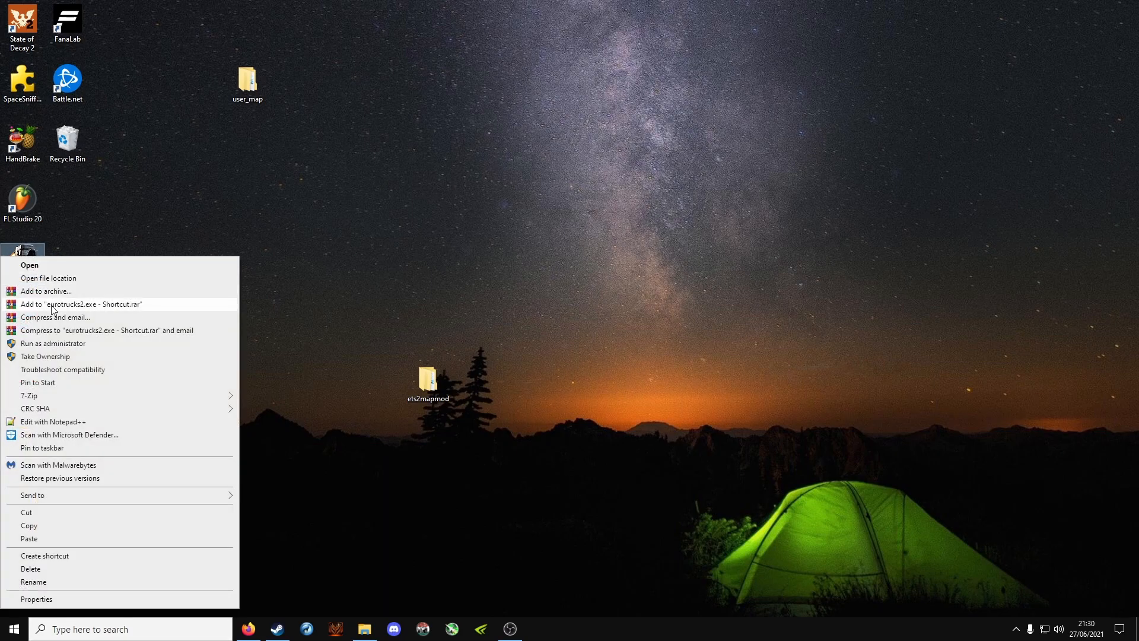
left_click(58, 341)
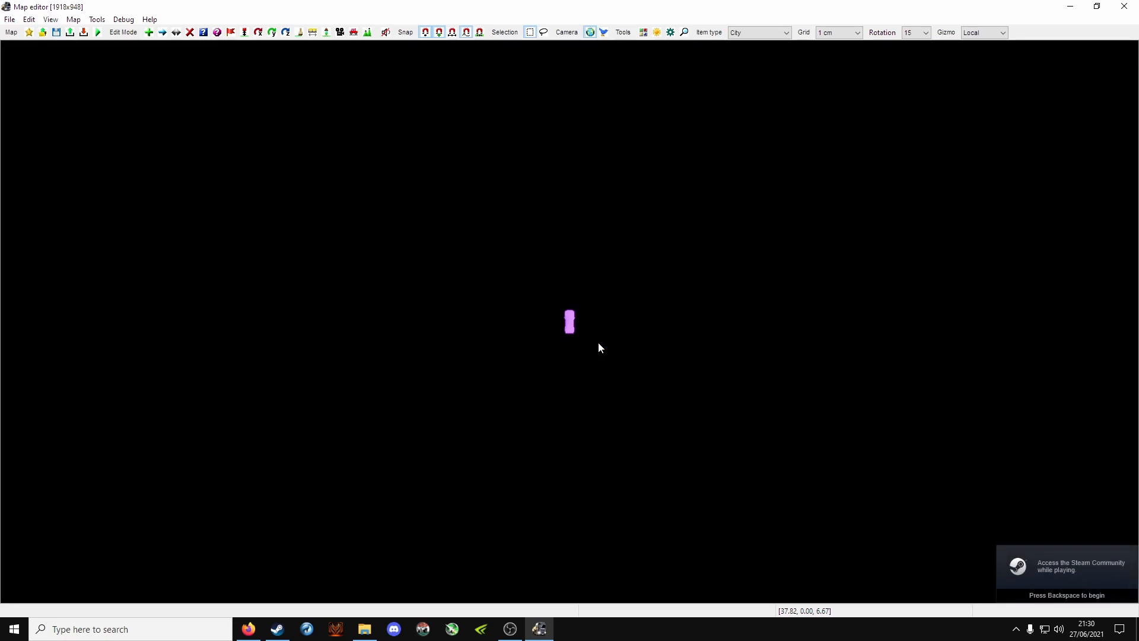
left_click(10, 19)
left_click(25, 50)
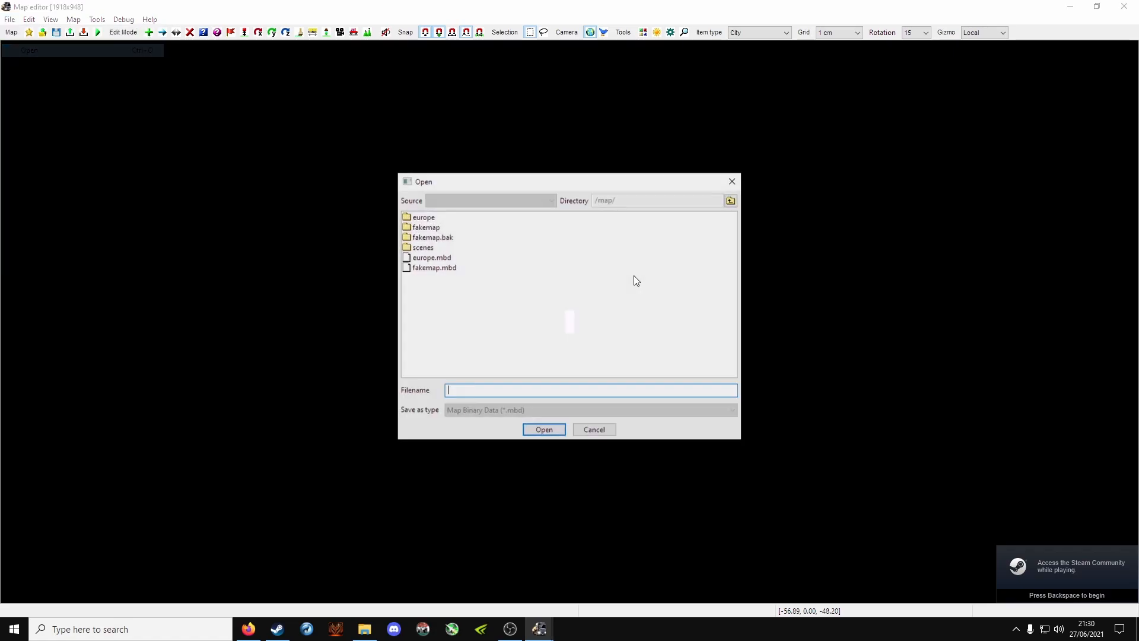
double_click(435, 268)
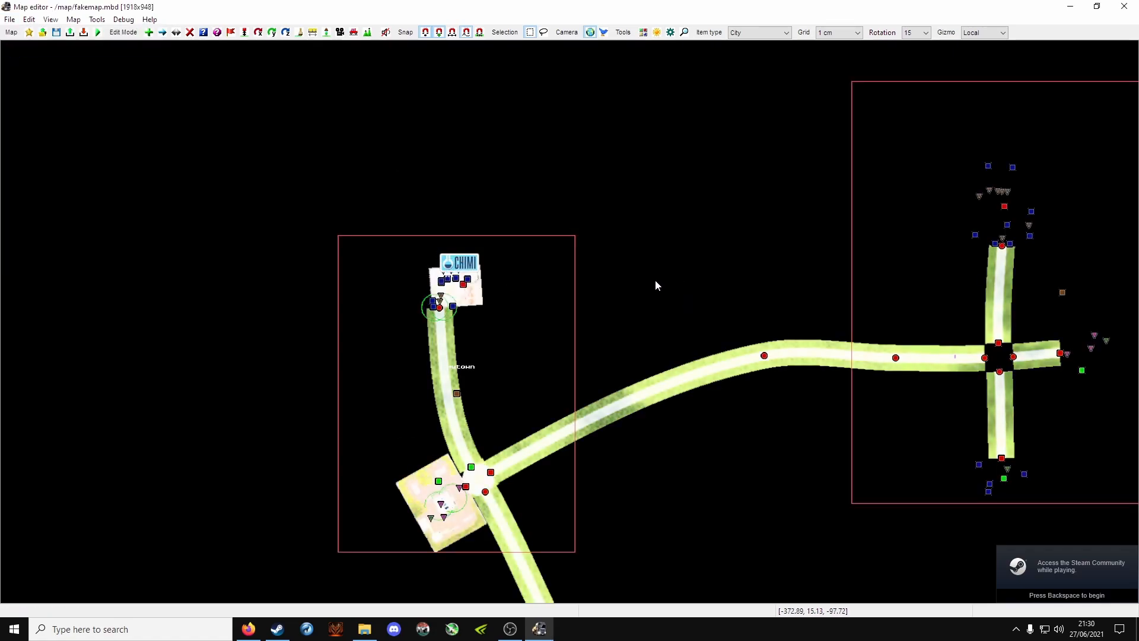
- View the item properties of the short road between Mytown's crossroads and the building yard to the east, leaving them unedited
right_click_drag(586, 296, 316, 333)
right_click_drag(549, 372, 318, 402)
scroll(318, 401, "up", 4)
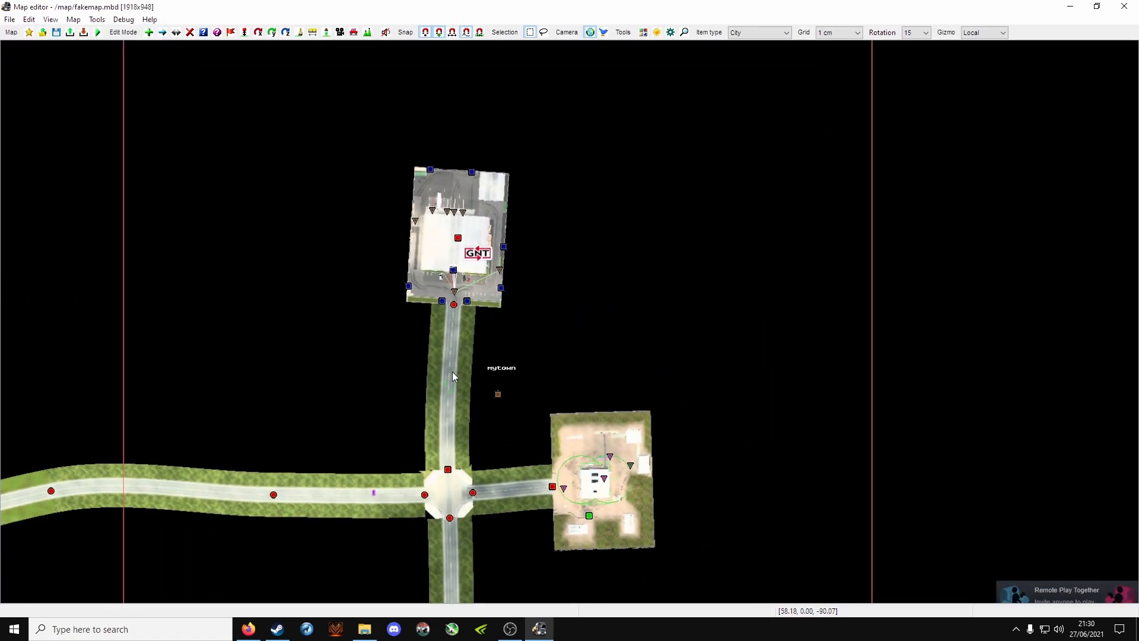
right_click_drag(452, 372, 600, 285)
scroll(635, 291, "up", 2)
scroll(635, 291, "up", 2)
right_click_drag(643, 336, 465, 187)
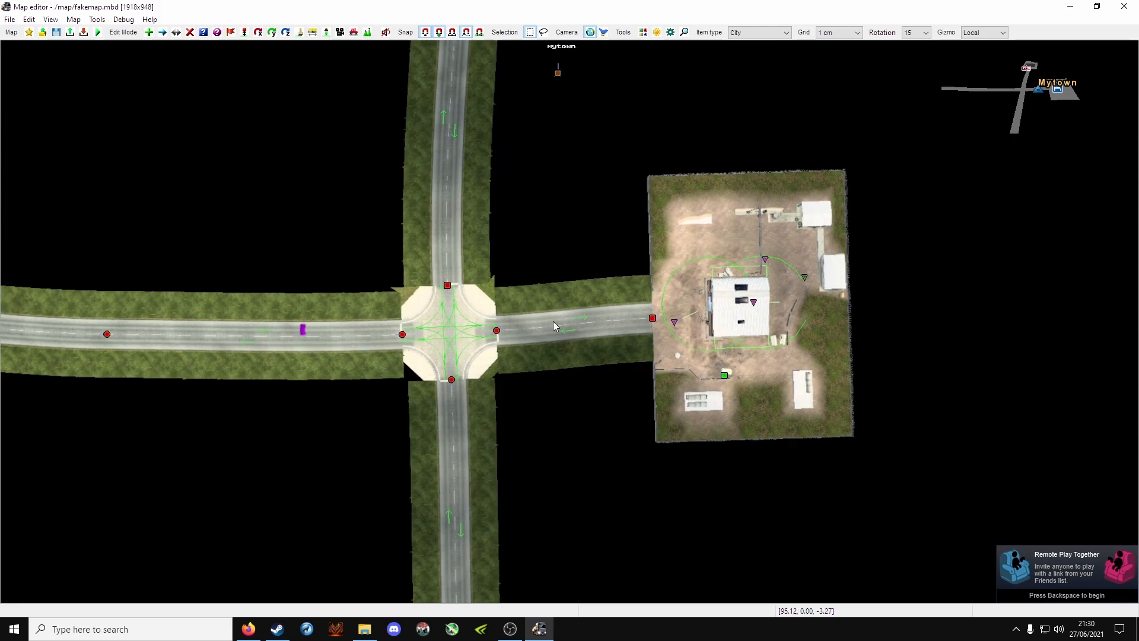
scroll(553, 322, "up", 3)
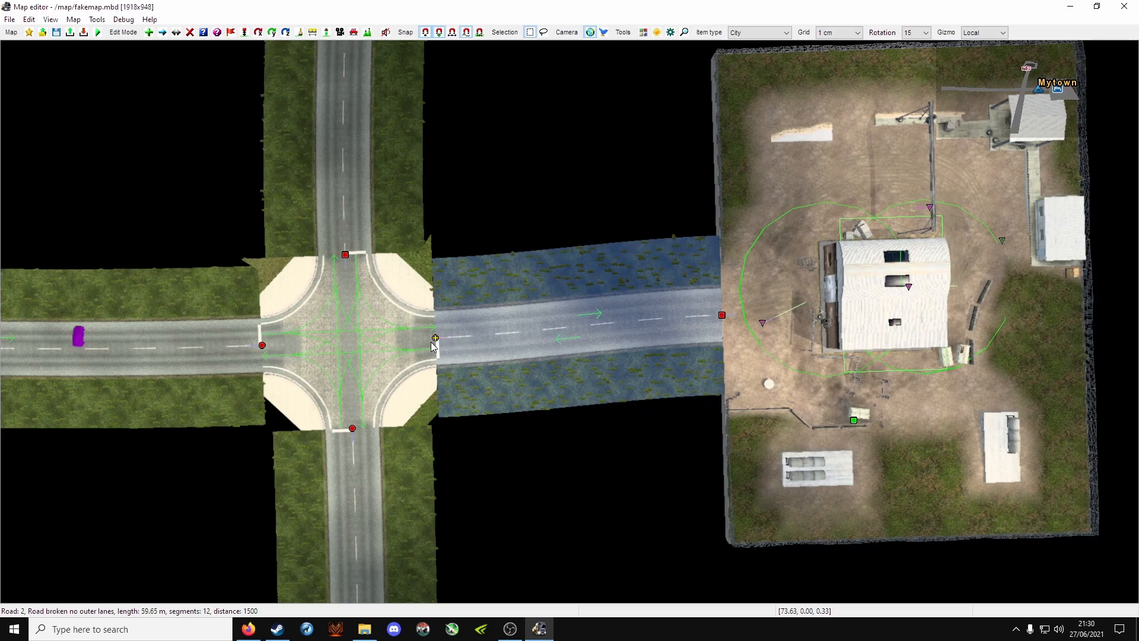
key("e")
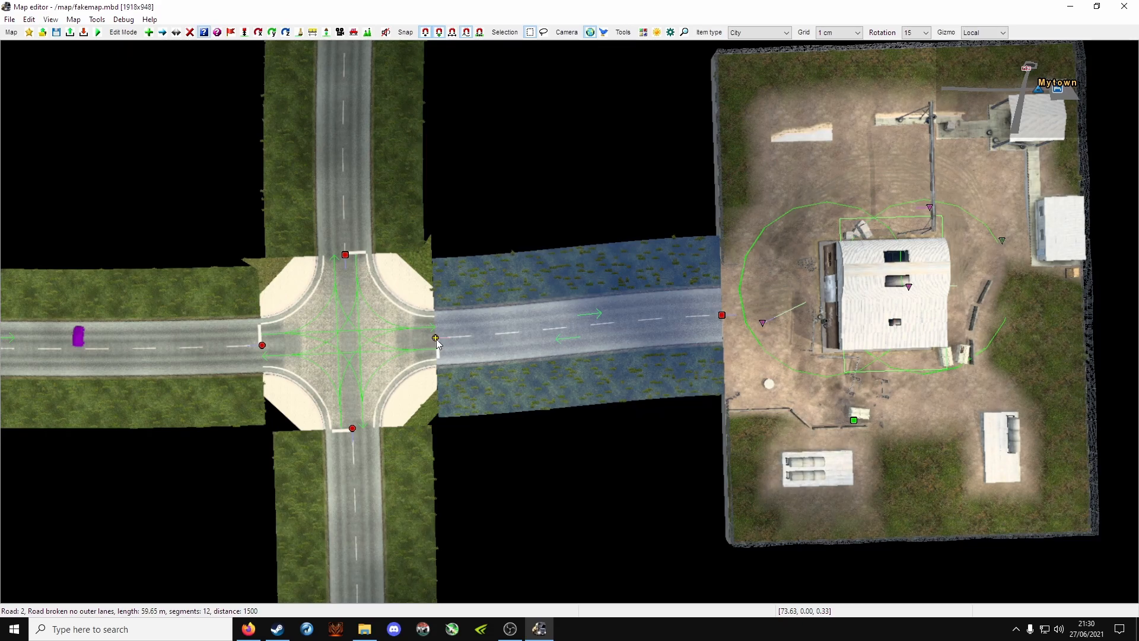
left_click(436, 343)
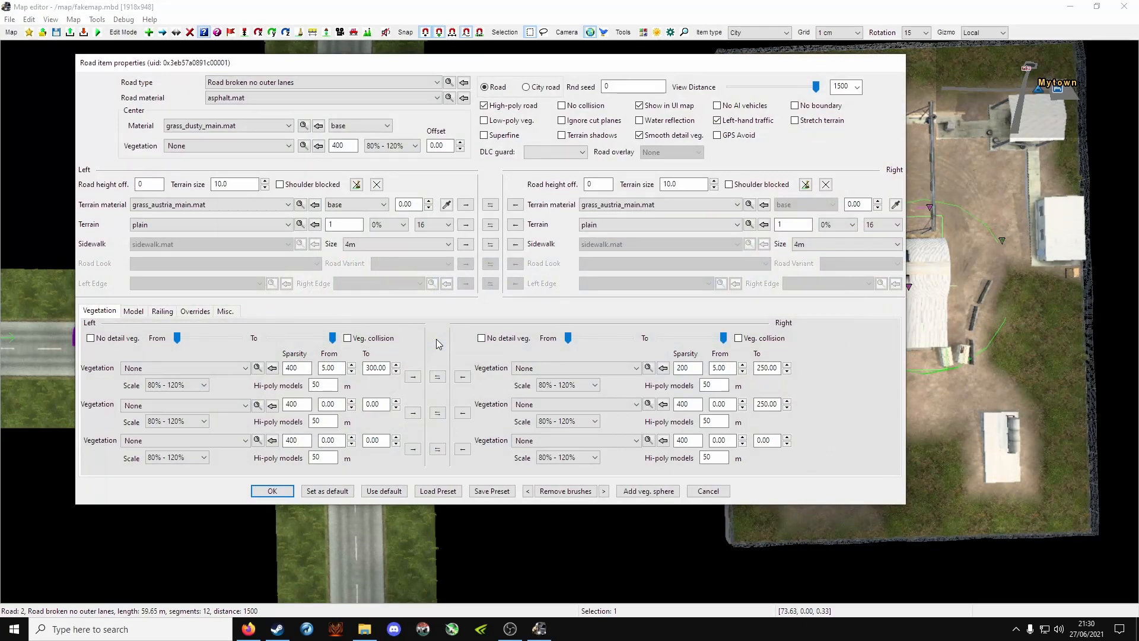
left_click(708, 491)
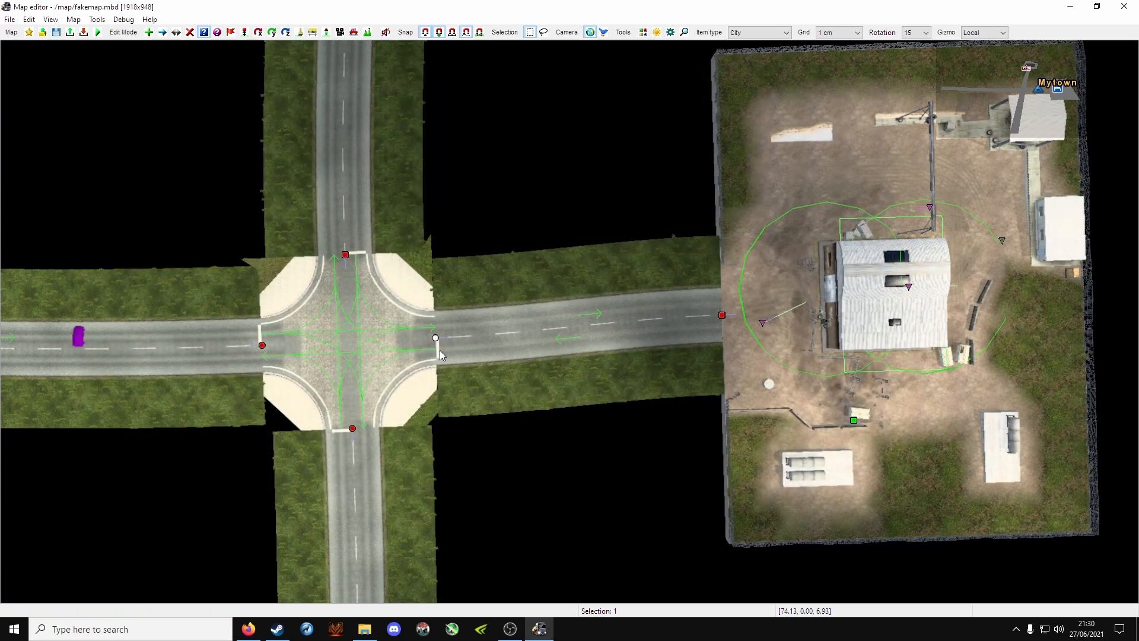
- Enable No AI vehicles for the road joining the crossroads to the eastern yard
left_click(436, 330)
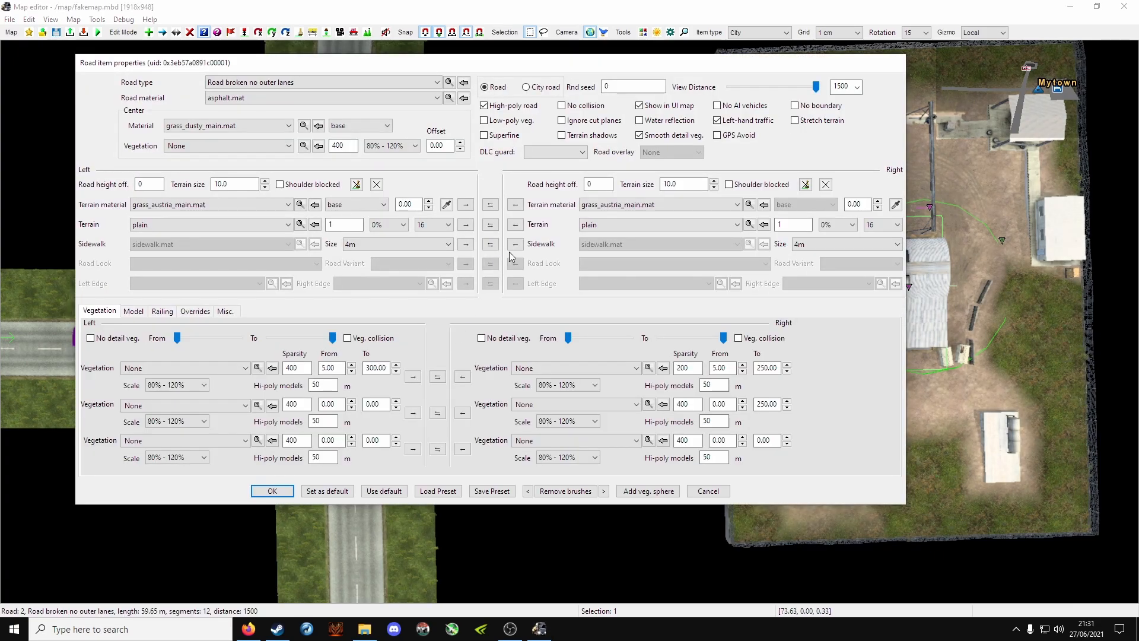
left_click(745, 107)
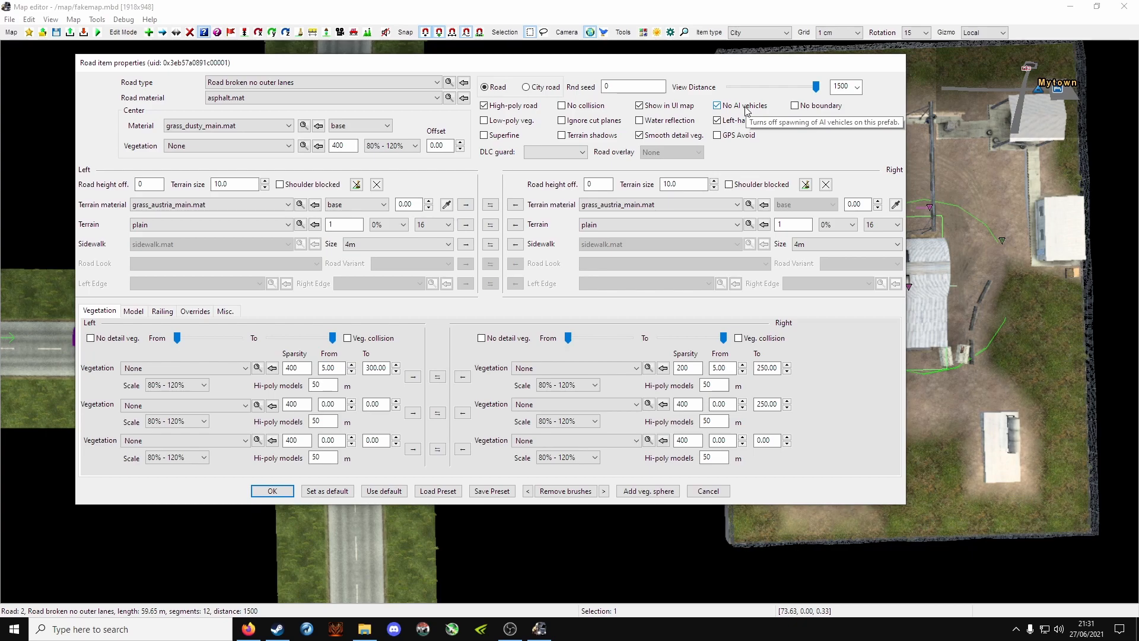
left_click(272, 491)
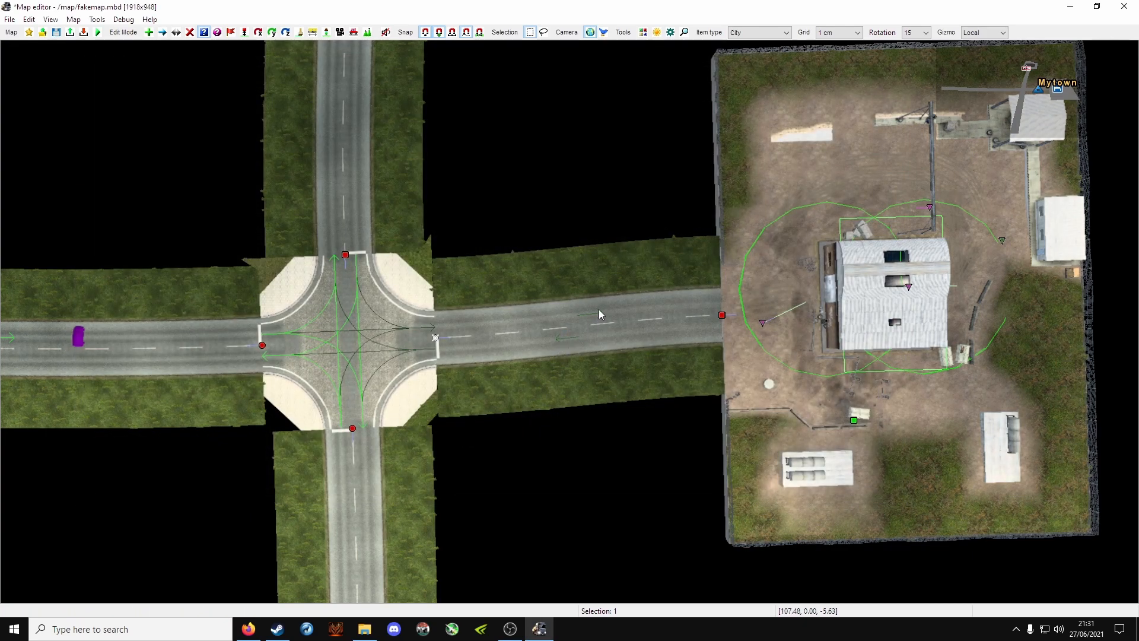
- Examine the traffic lanes through the crossroads and along the southern road and the northern road to the GNT depot
right_click_drag(444, 364, 573, 356)
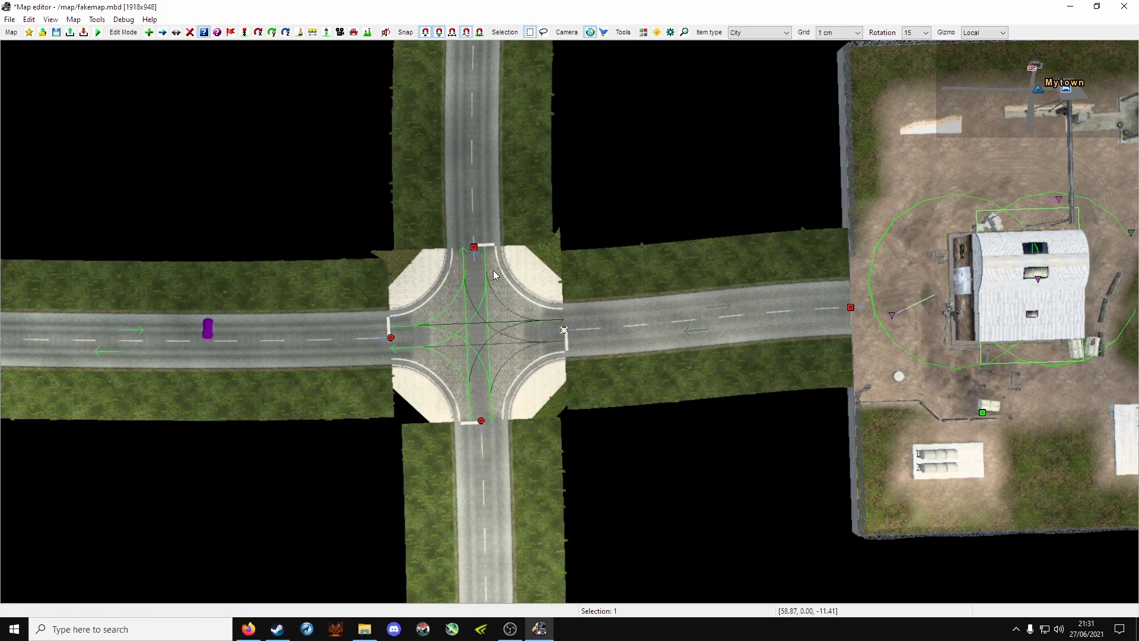
middle_click_drag(482, 184, 518, 374)
scroll(508, 190, "down", 3)
middle_click_drag(514, 185, 518, 307)
middle_click_drag(543, 205, 529, 1)
middle_click_drag(528, 393, 562, 41)
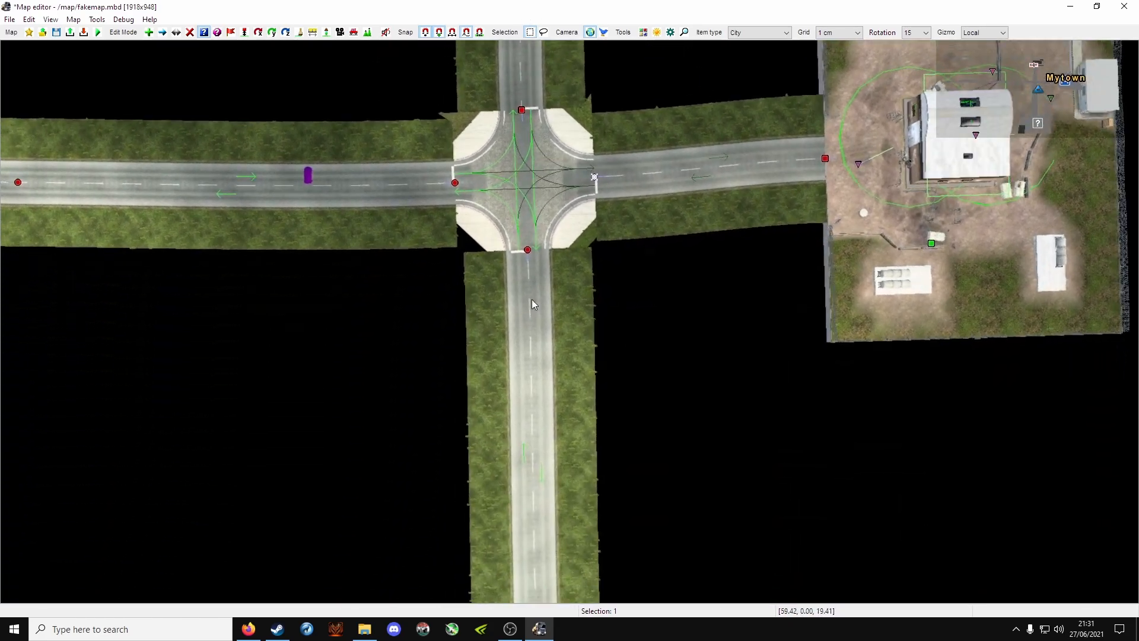
middle_click_drag(518, 171, 519, 419)
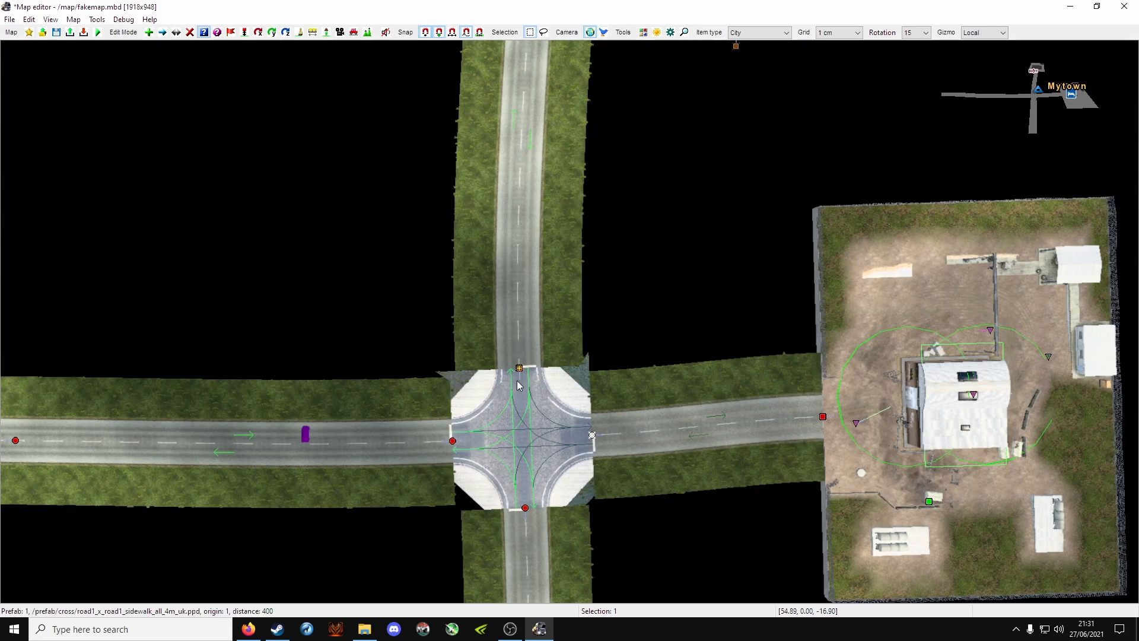
middle_click_drag(538, 187, 554, 418)
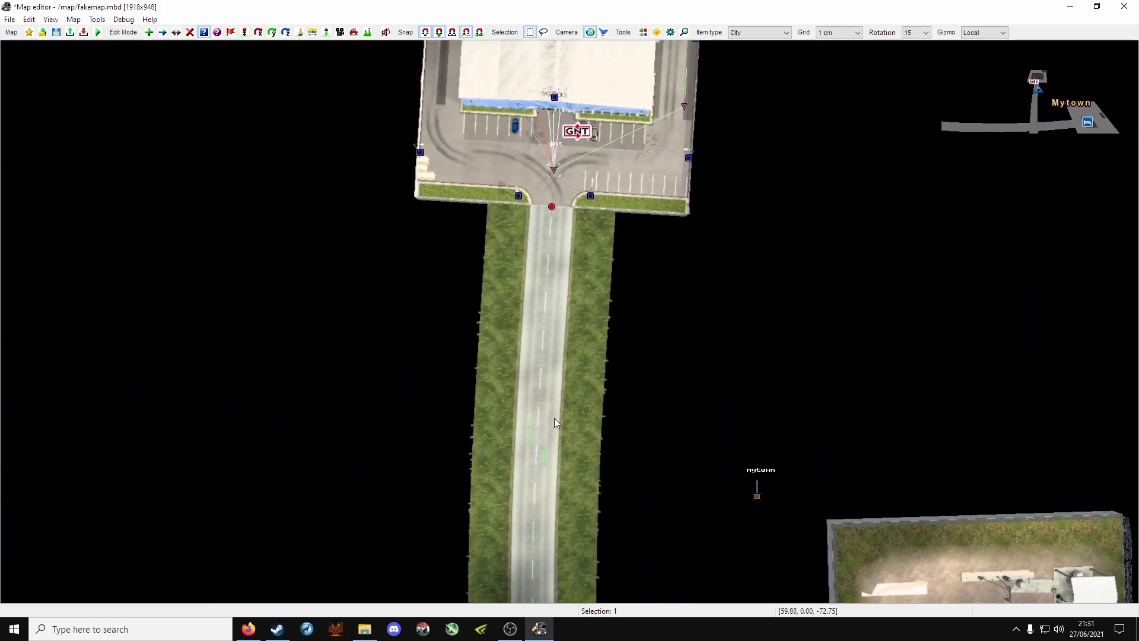
- Enable No AI vehicles for the road running from the crossroads north to the GNT depot
double_click(551, 211)
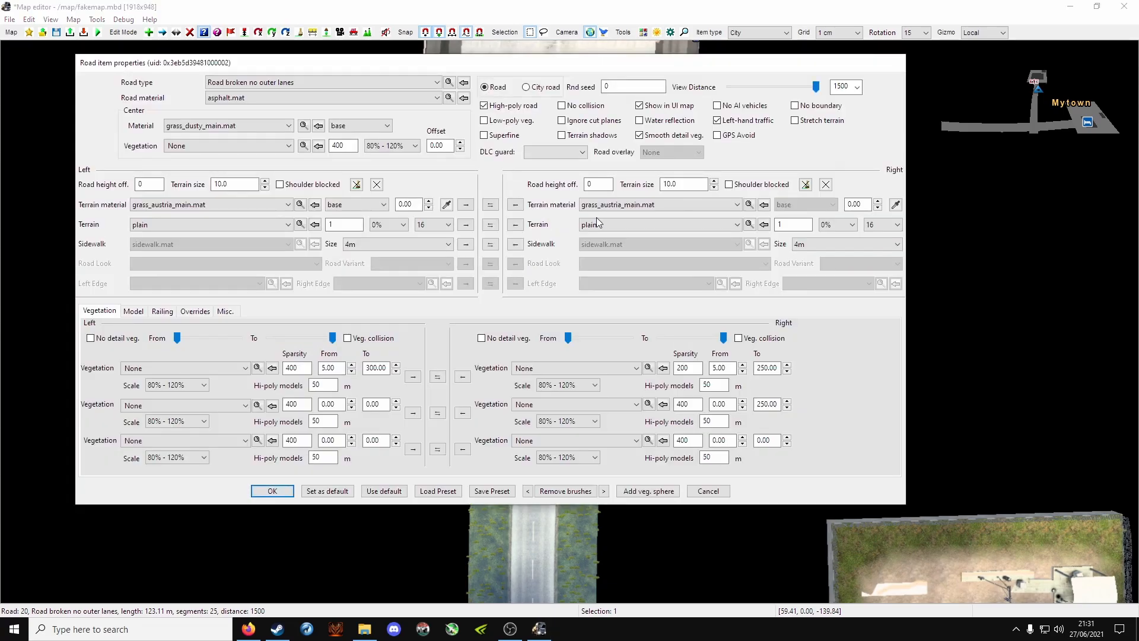
left_click(729, 108)
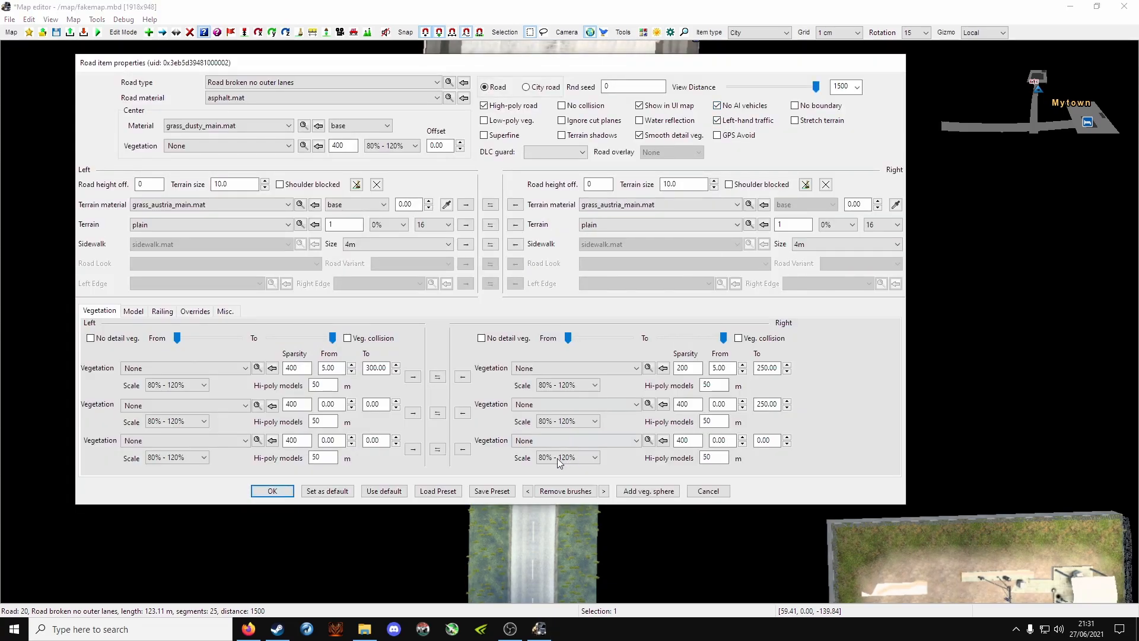
left_click(272, 492)
key("s")
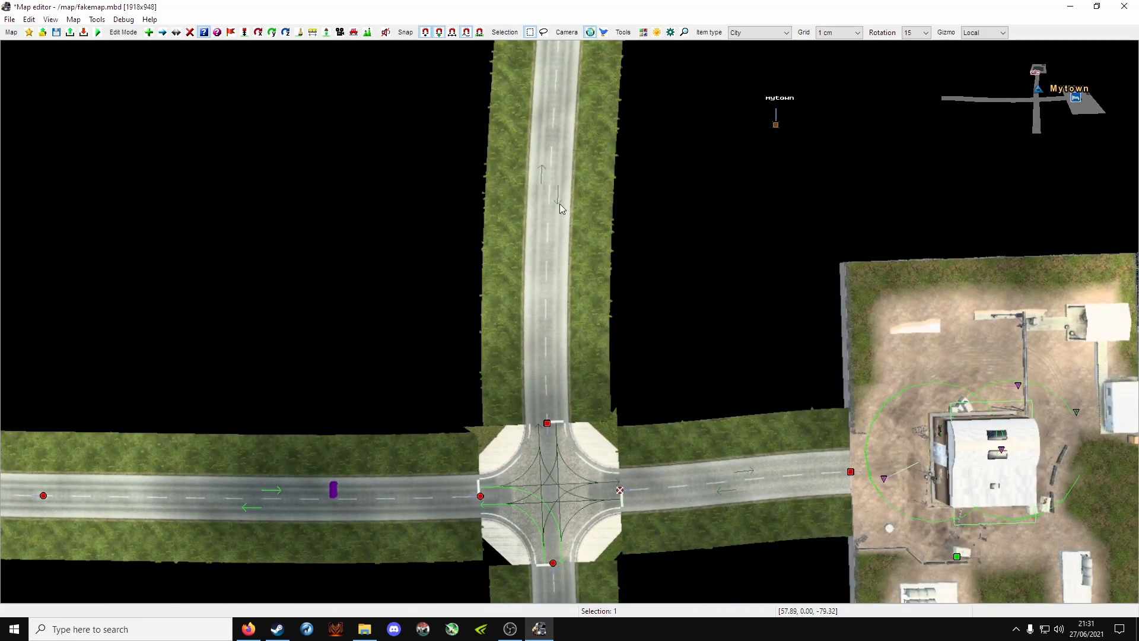
- Enable No AI vehicles for the road running south from the crossroads to the car park yard
right_click_drag(574, 416, 571, 133)
right_click_drag(569, 267, 593, 155)
right_click_drag(580, 341, 583, 257)
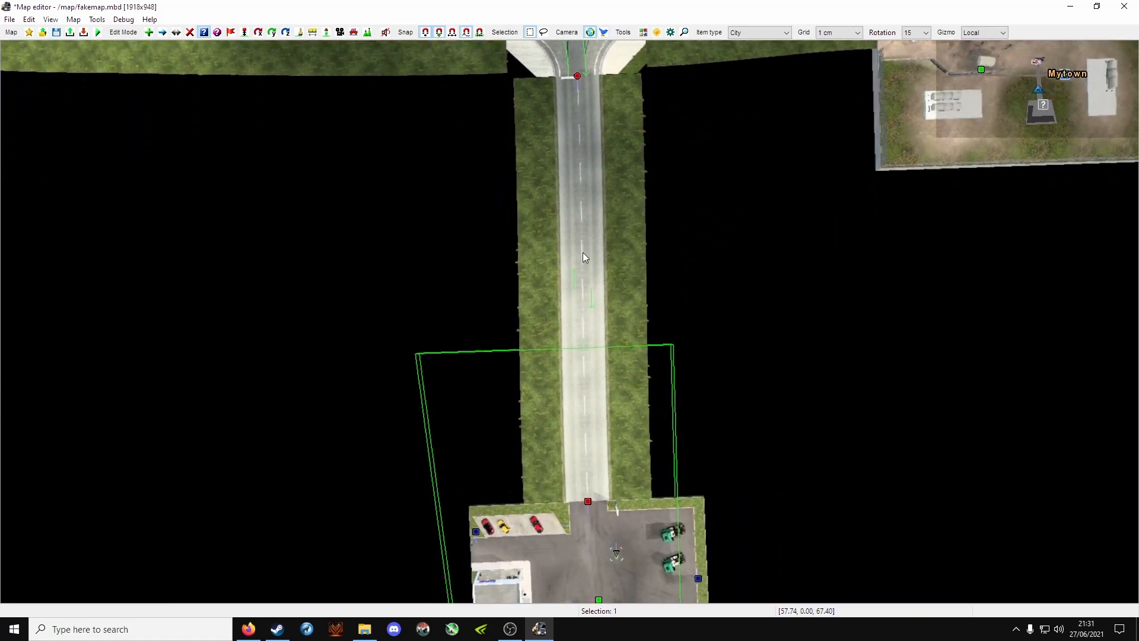
right_click_drag(565, 199, 570, 300)
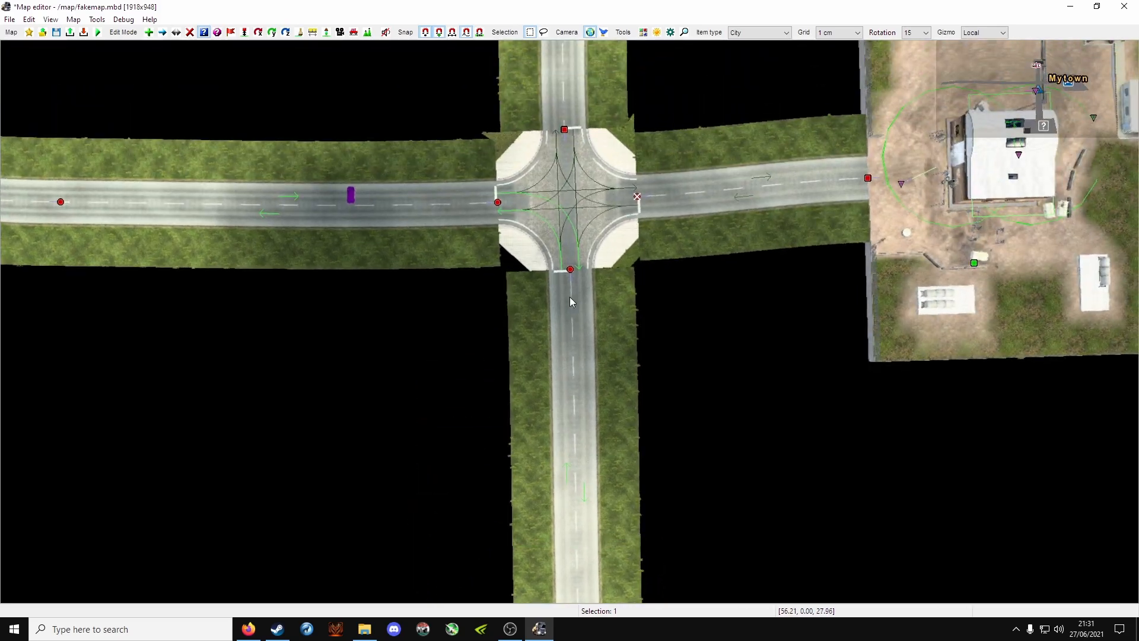
left_click(568, 272)
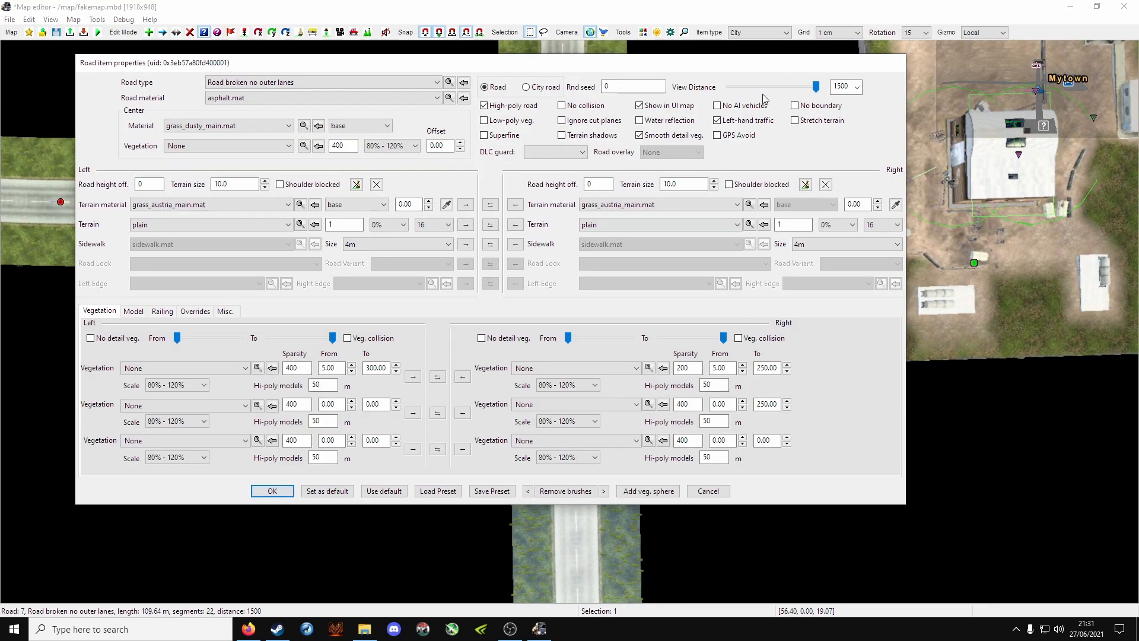
left_click(274, 491)
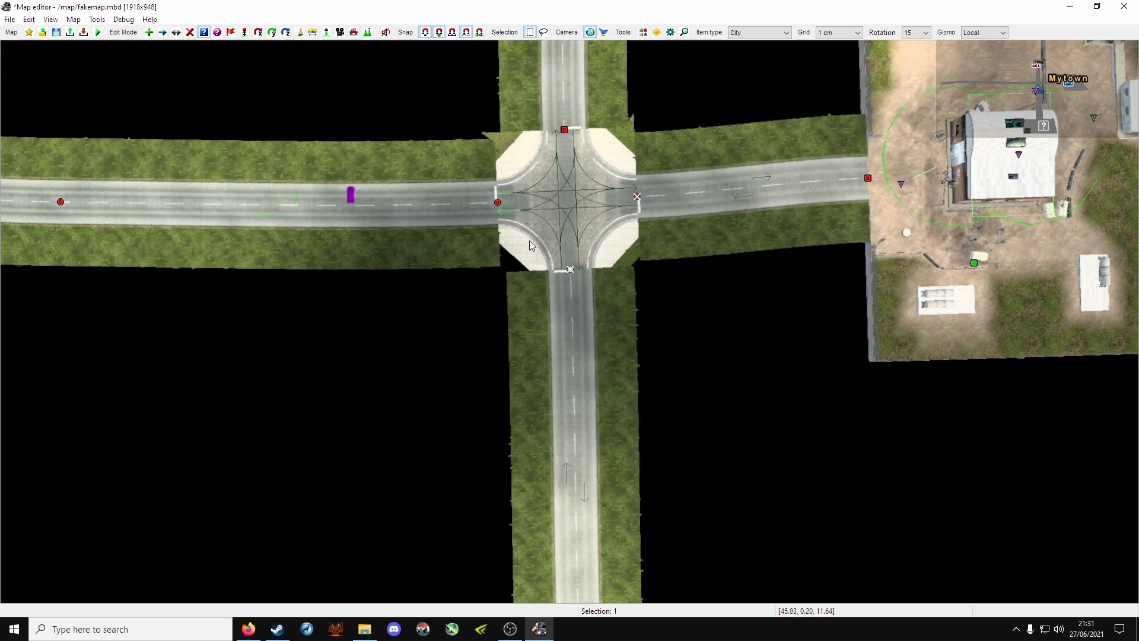
- Examine the traffic lane arrows at the crossroads and along the roads to the GNT depot, eastern yard and southern yard
right_click_drag(529, 240, 553, 344)
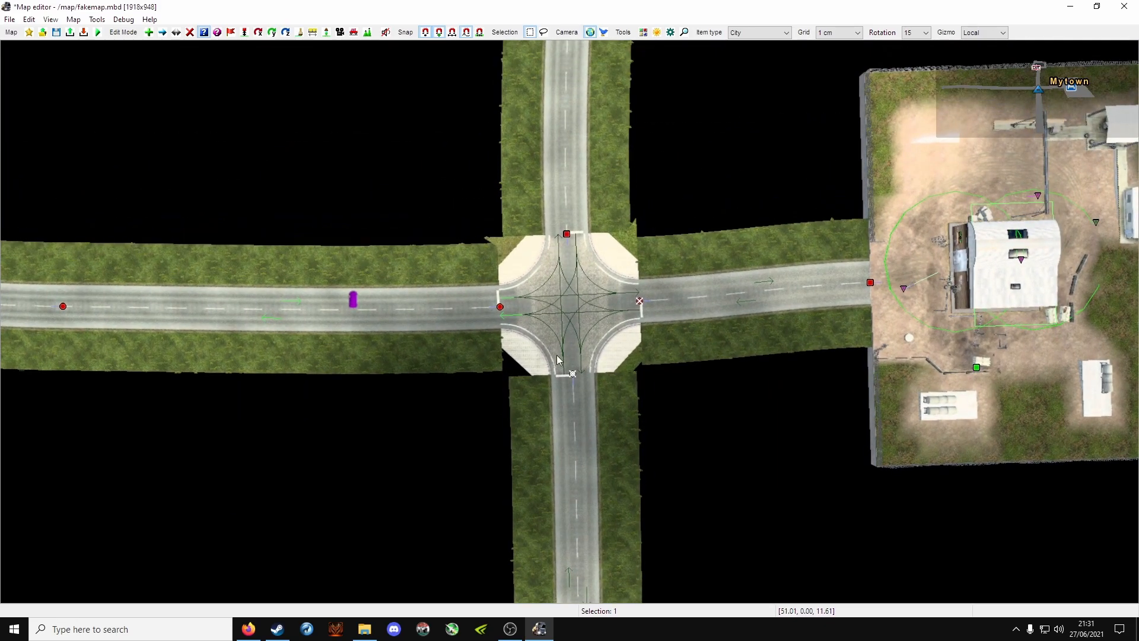
scroll(553, 344, "down", 3)
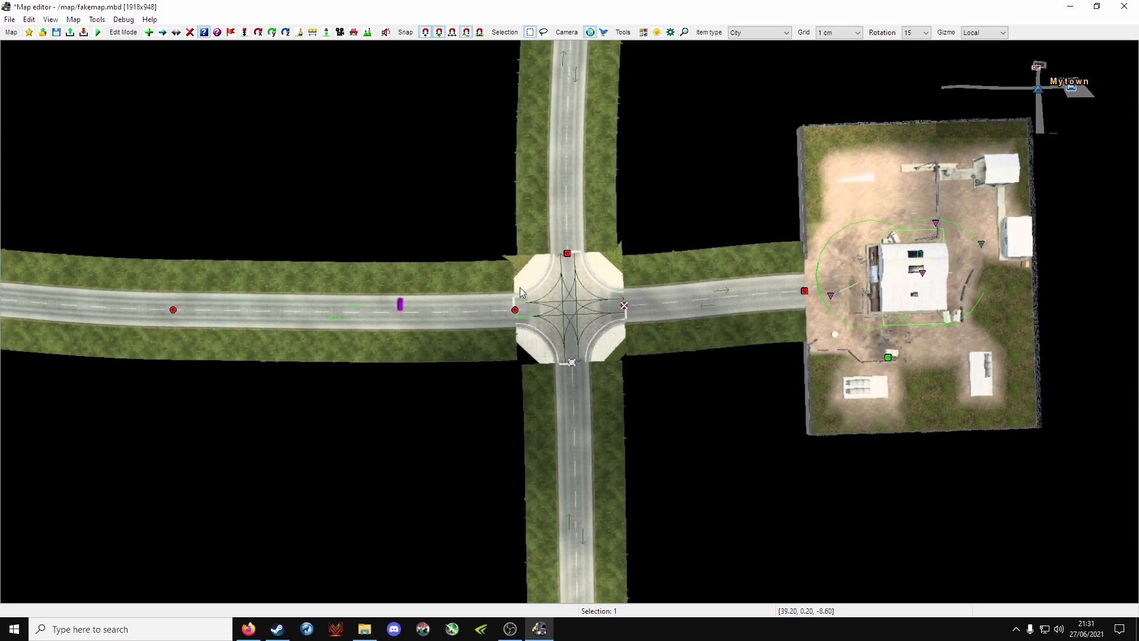
scroll(516, 289, "up", 2)
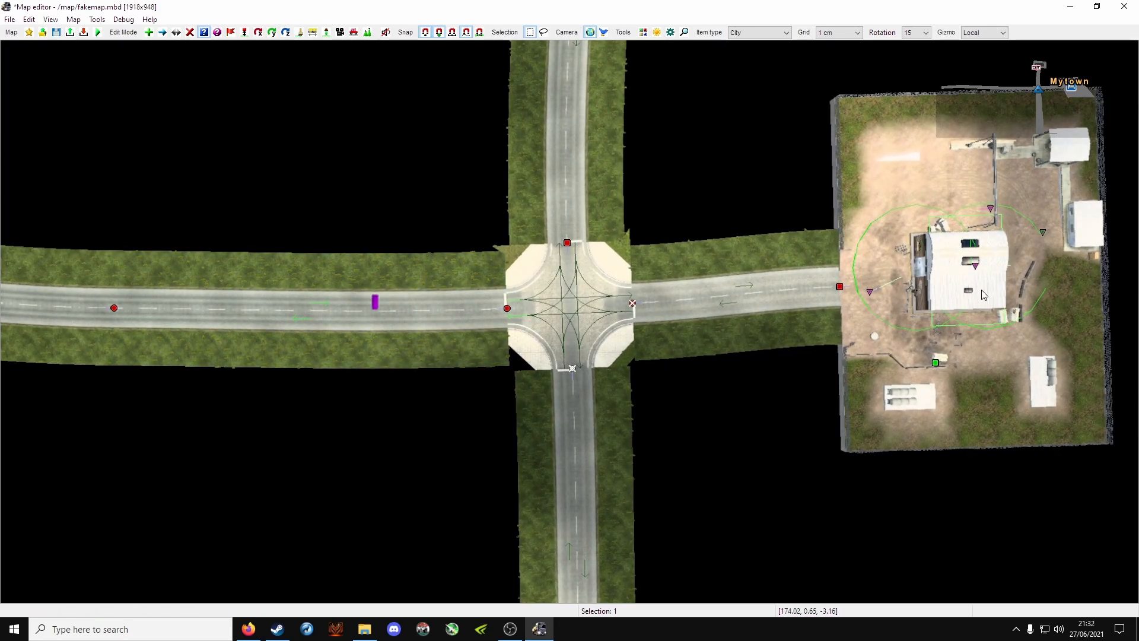
right_click_drag(576, 145, 601, 437)
scroll(621, 101, "down", 2)
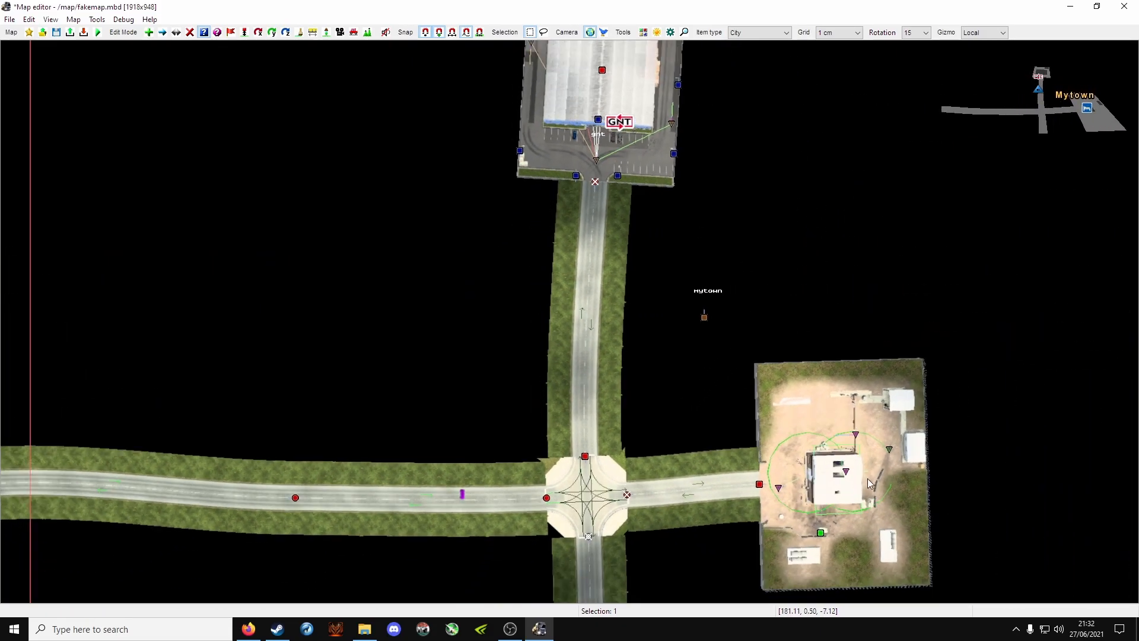
right_click_drag(679, 337, 670, 163)
right_click_drag(571, 500, 543, 273)
scroll(564, 165, "up", 3)
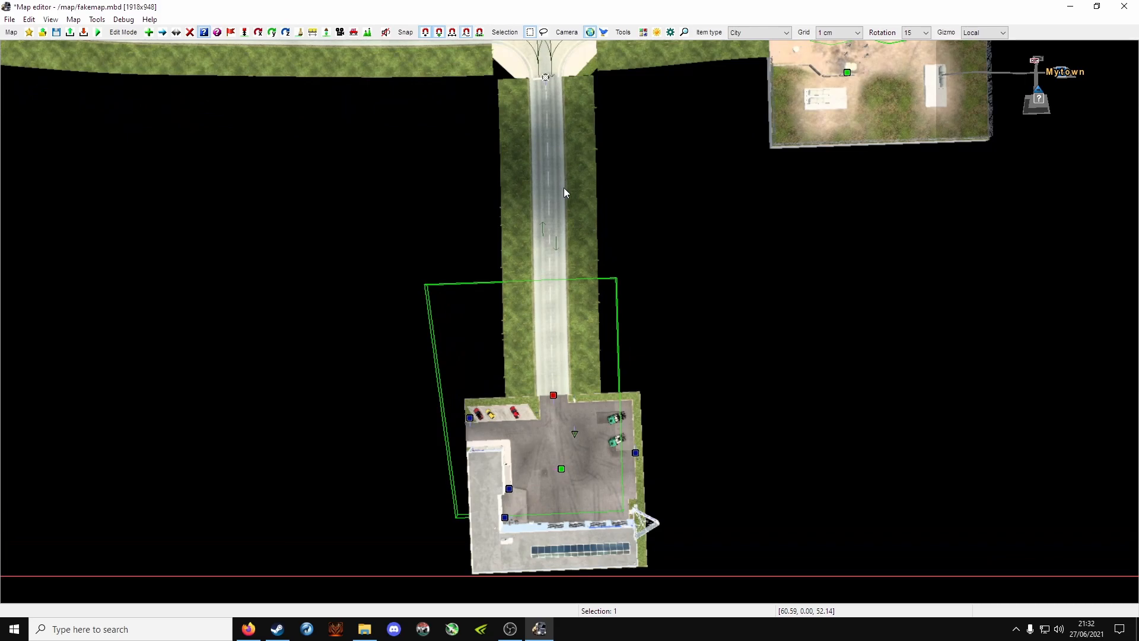
- Enable No AI vehicles for the crossroads prefab that joins the GNT, eastern and southern roads
right_click_drag(562, 95, 595, 397)
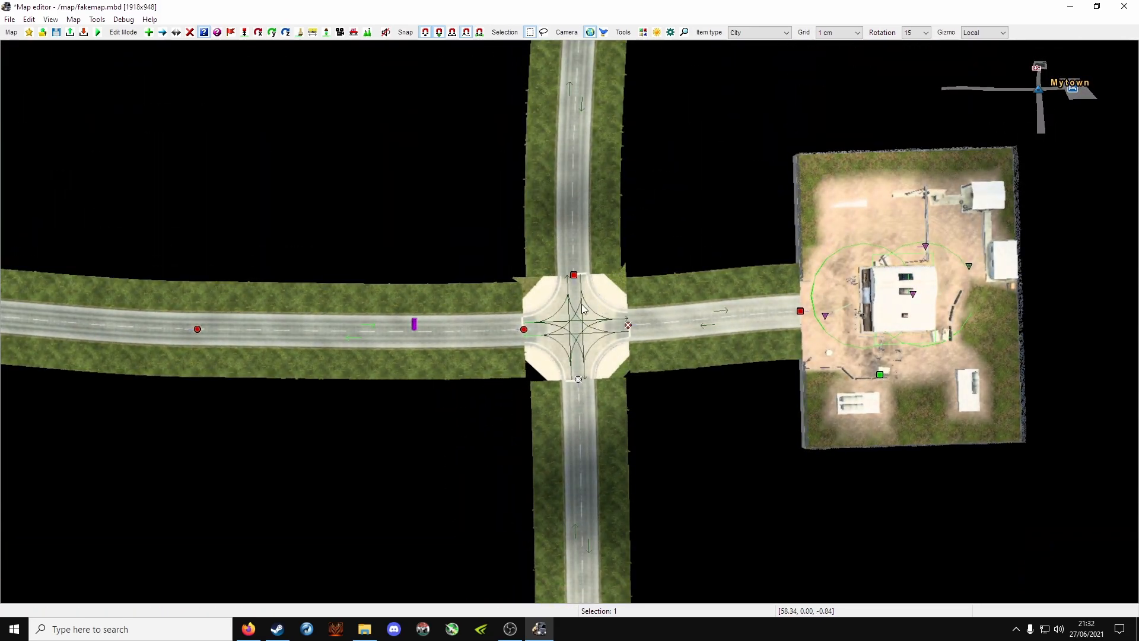
double_click(575, 277)
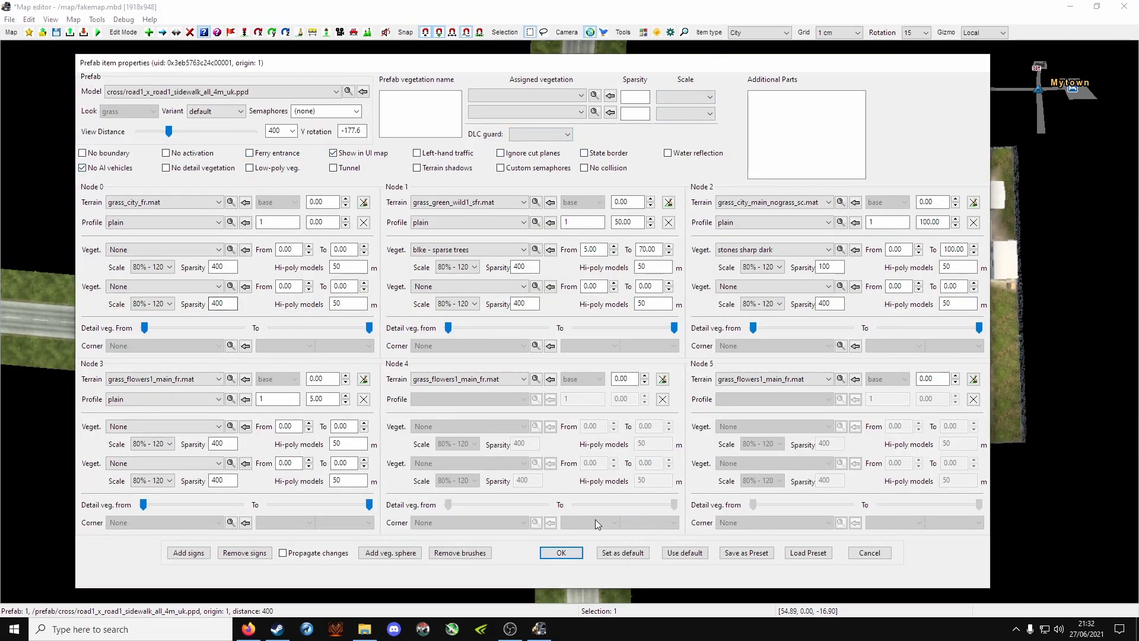
left_click(563, 554)
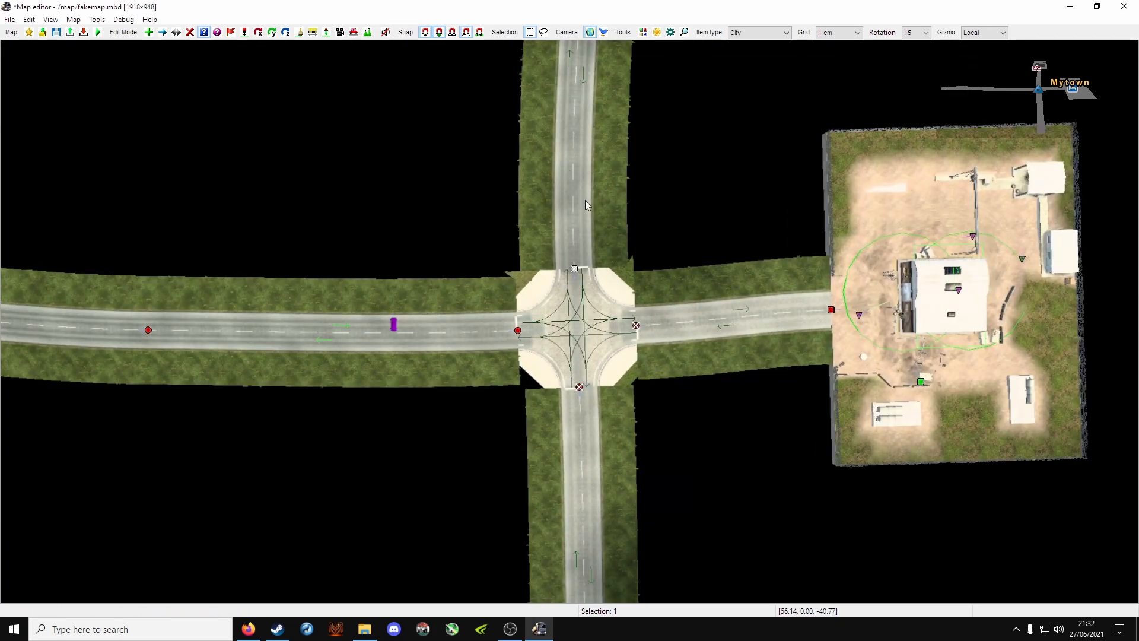
- Enable No AI vehicles for the road joining the town's western crossroads to the CHIMI plant
right_click_drag(602, 330, 581, 143)
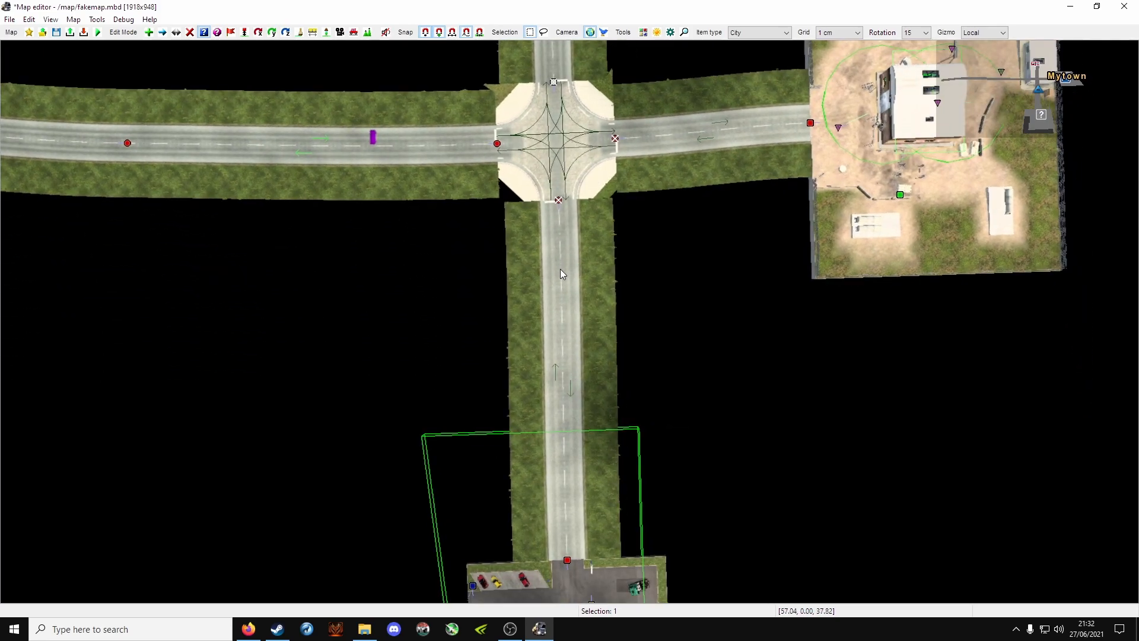
right_click_drag(540, 293, 538, 508)
right_click_drag(339, 346, 719, 333)
right_click_drag(371, 338, 642, 311)
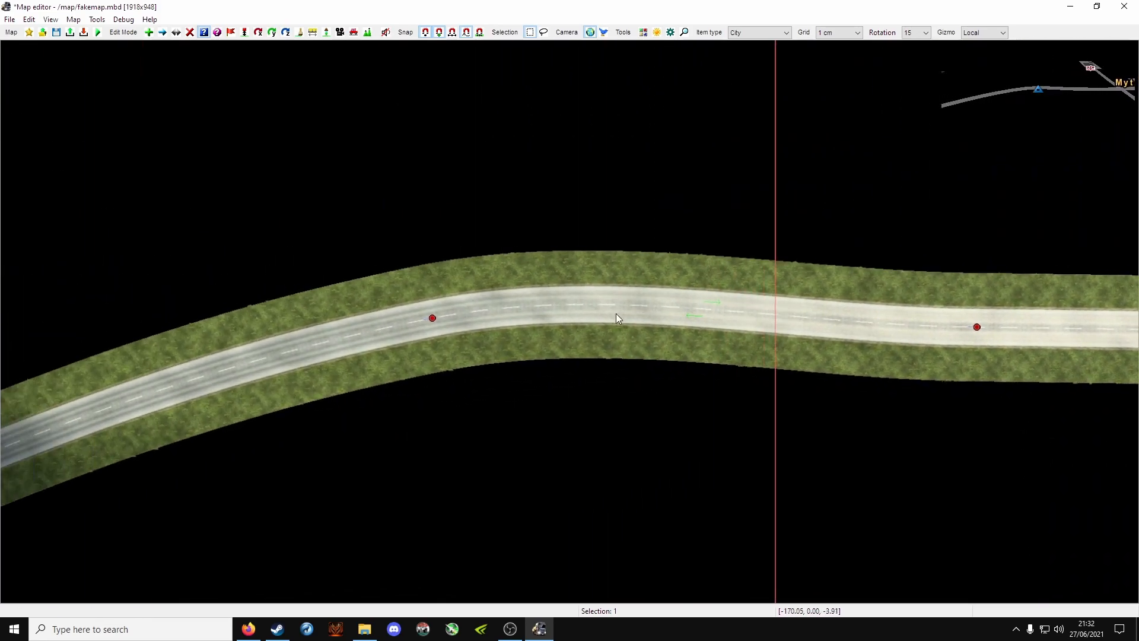
scroll(359, 322, "down", 1)
right_click_drag(450, 300, 783, 202)
right_click_drag(455, 319, 830, 181)
right_click_drag(401, 350, 744, 233)
scroll(491, 221, "down", 2)
right_click_drag(511, 178, 583, 375)
right_click_drag(504, 113, 518, 203)
right_click_drag(533, 441, 507, 368)
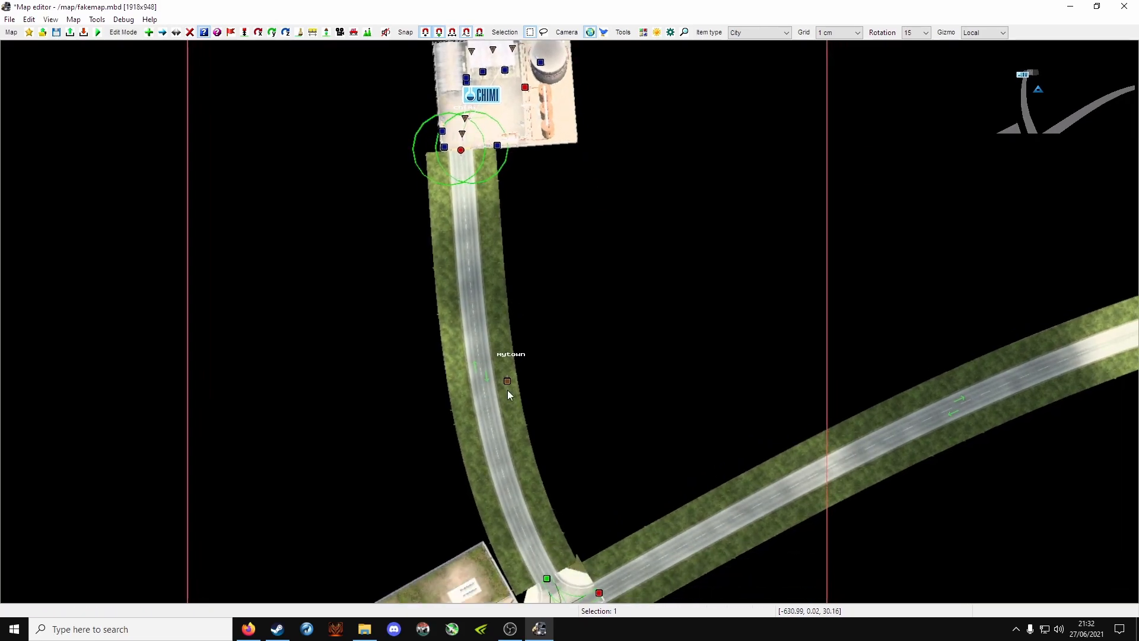
double_click(458, 154)
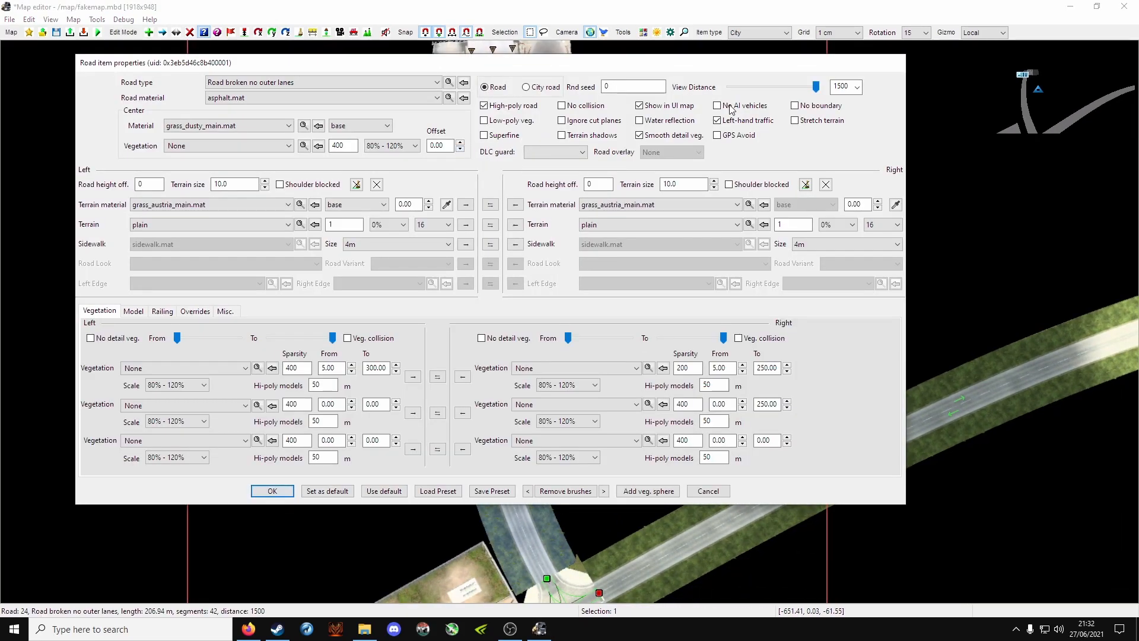
left_click(273, 492)
- Enable No AI vehicles for the road leading from the western crossroads to the yard in the southeast
right_click_drag(496, 411, 512, 108)
right_click_drag(646, 385, 531, 376)
double_click(434, 192)
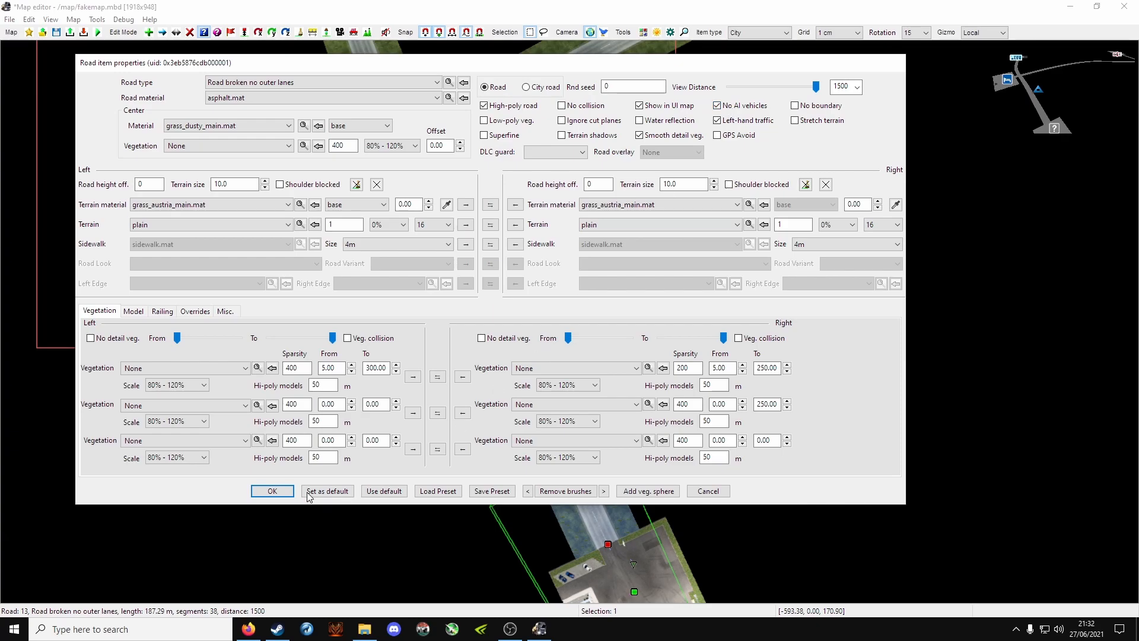
left_click(281, 494)
- Enable No AI vehicles for the western crossroads prefab beside the building yard
right_click_drag(517, 230, 624, 421)
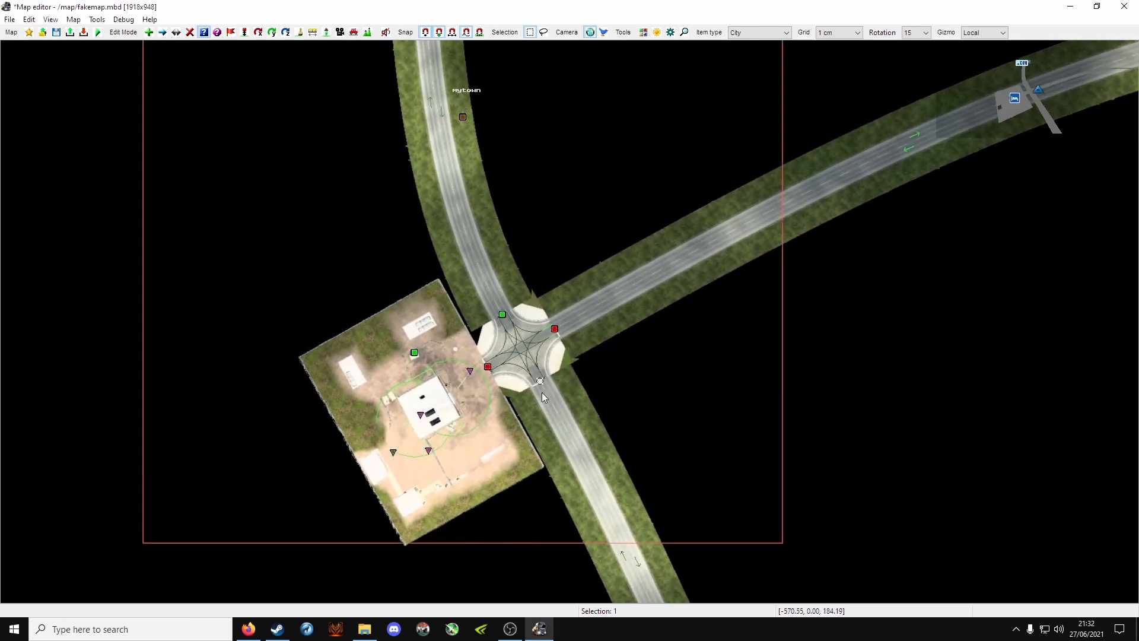
scroll(505, 353, "up", 2)
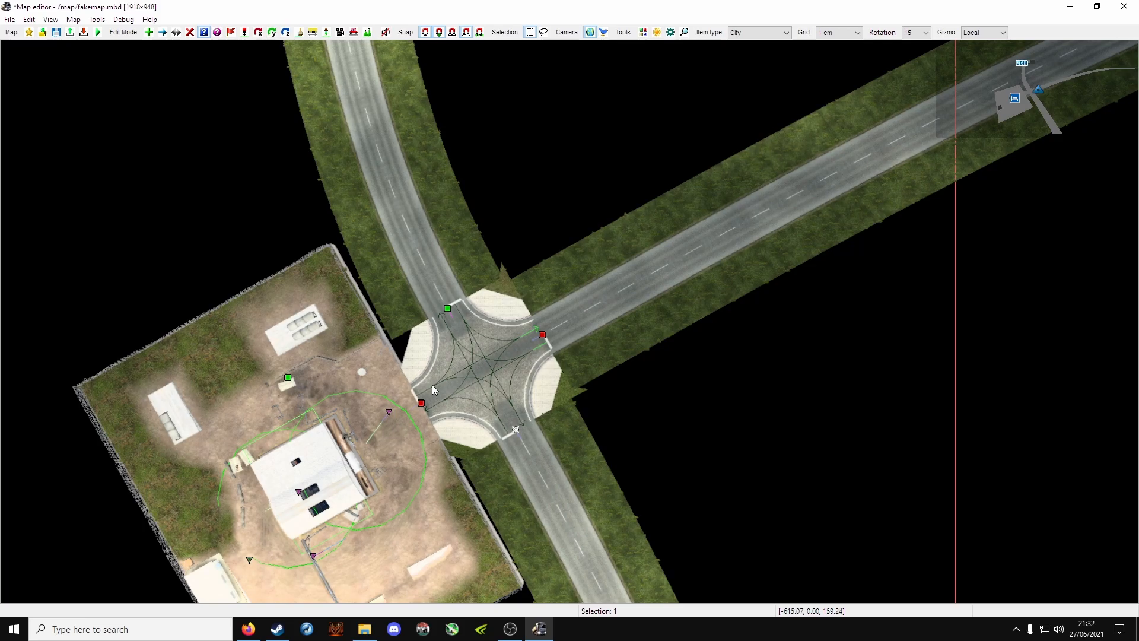
right_click_drag(435, 387, 553, 347)
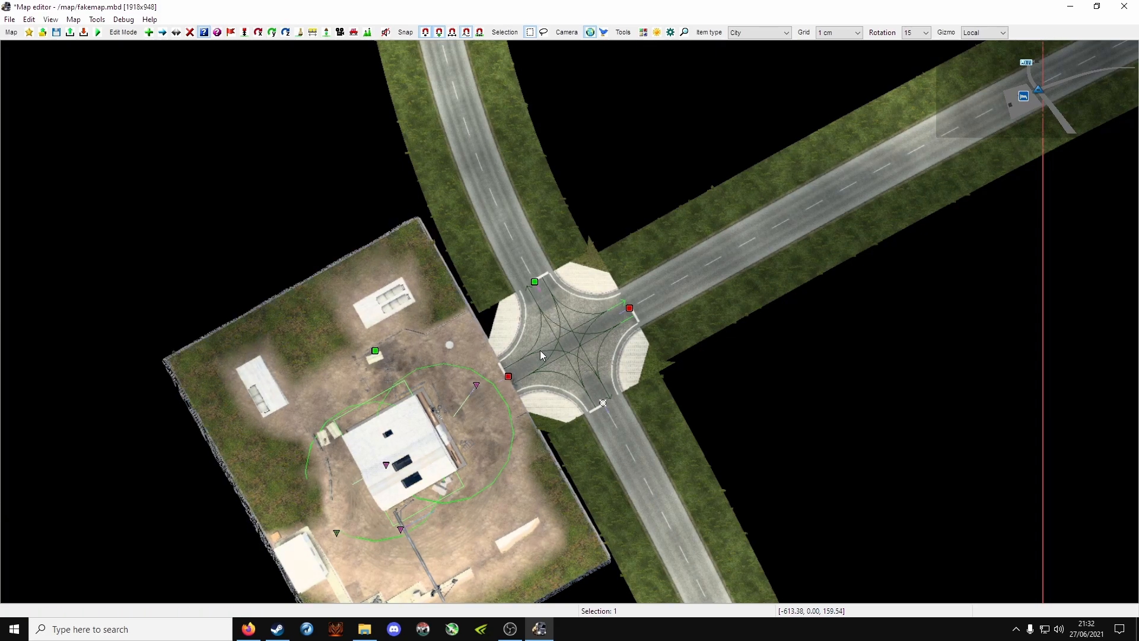
double_click(580, 335)
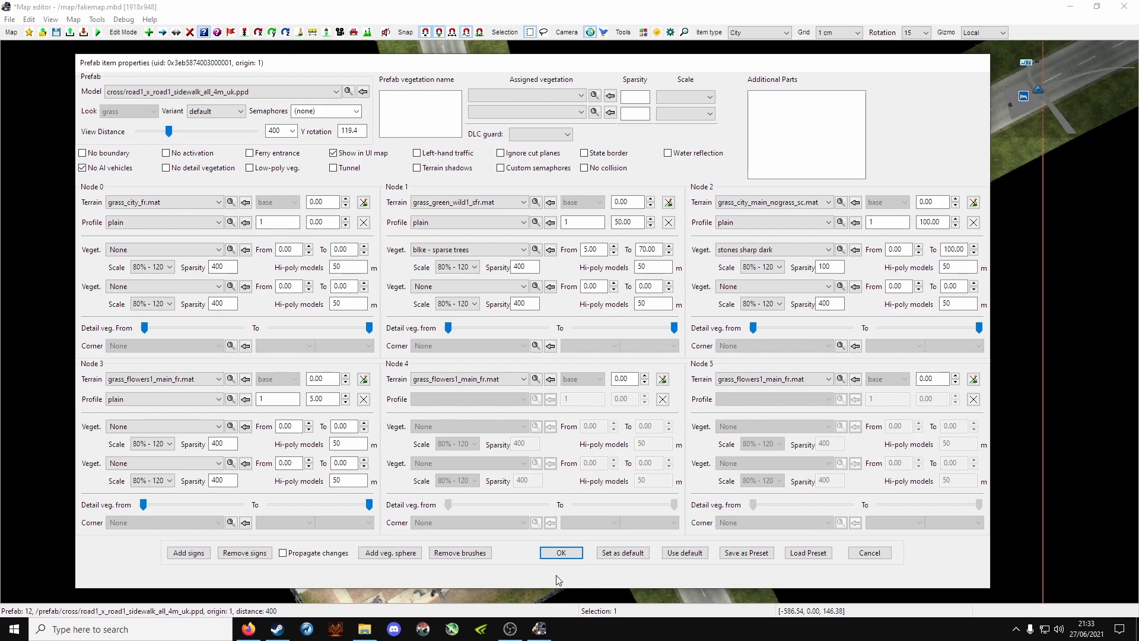
left_click(573, 557)
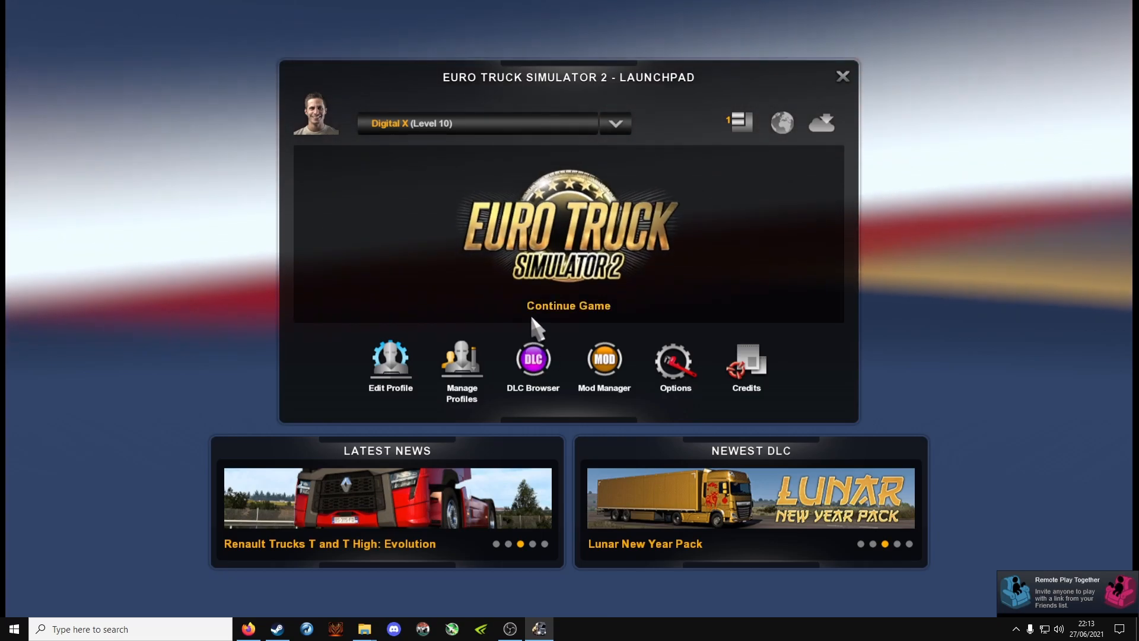
- Start a new Euro Truck Simulator 2 player profile named test
left_click(453, 362)
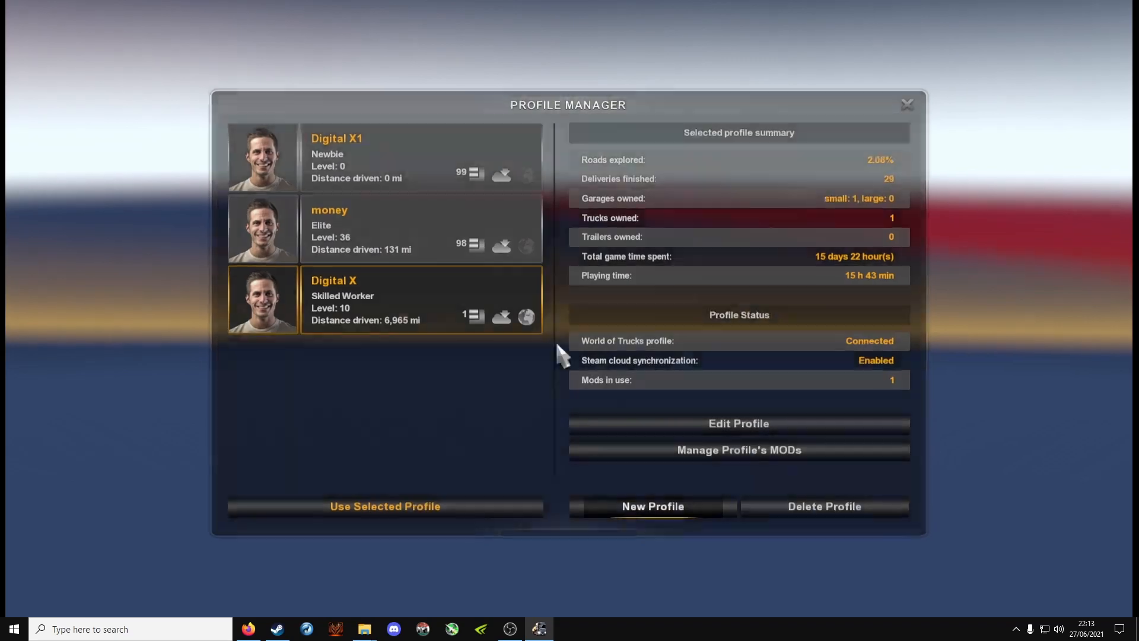
left_click(653, 507)
type("test")
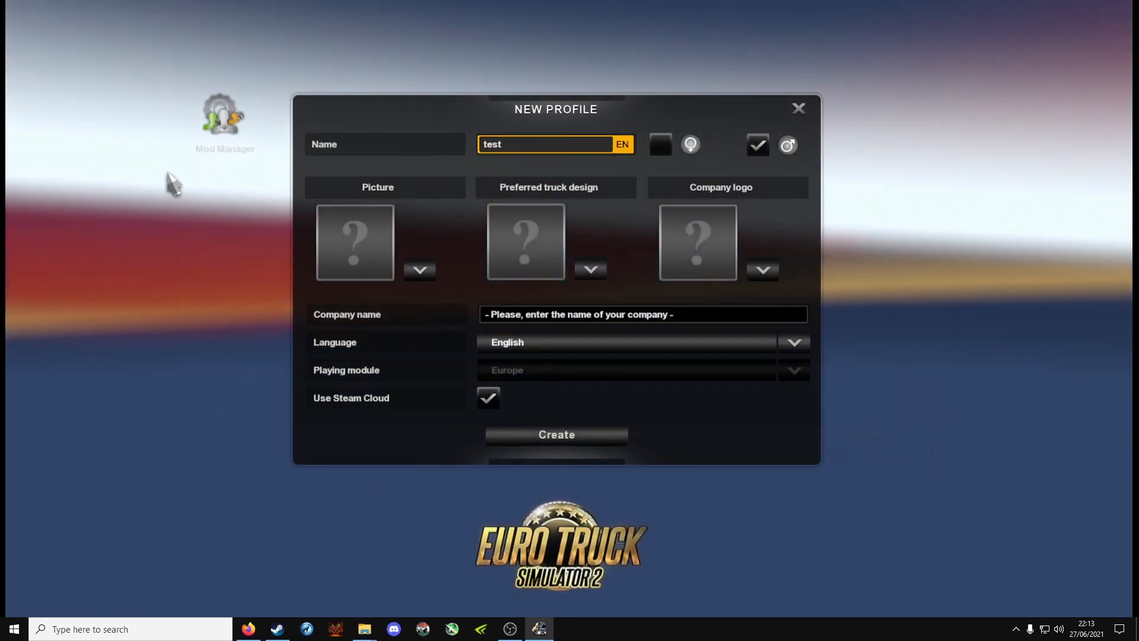
- Deactivate and reactivate the ets2mapmod mod for the new profile, and confirm the mod changes
left_click(223, 122)
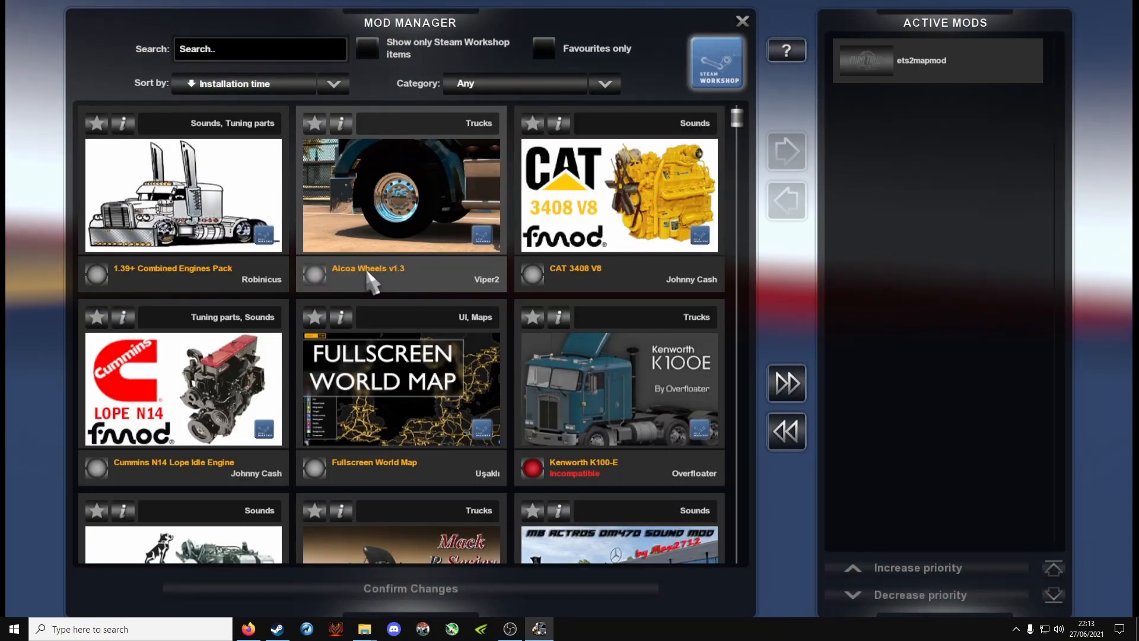
scroll(380, 332, "down", 10)
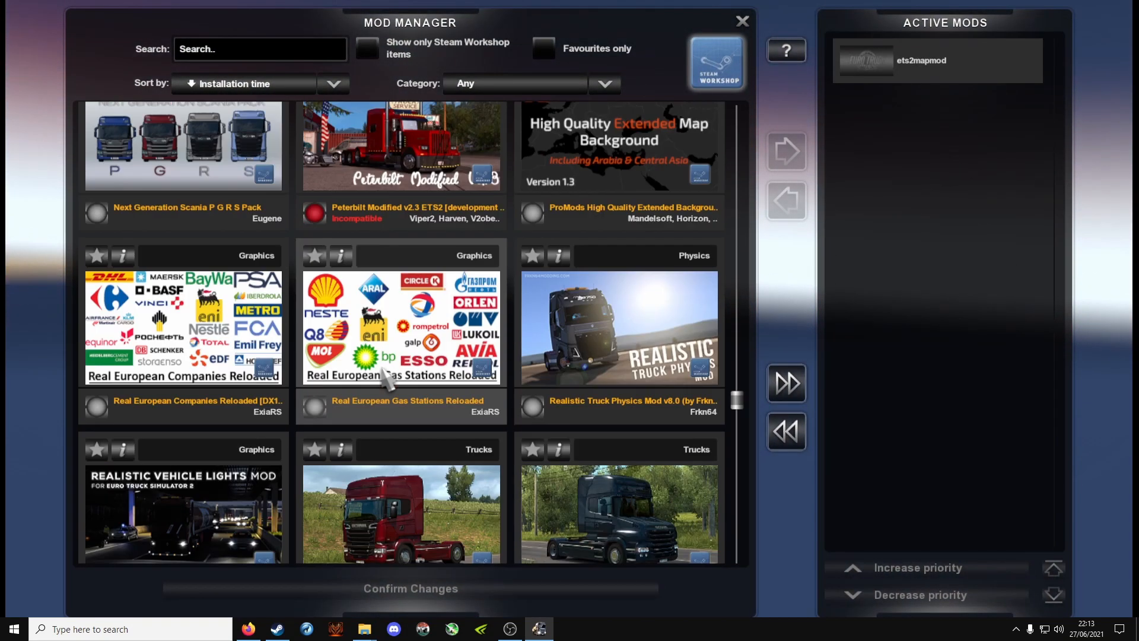
scroll(382, 377, "down", 5)
left_click(403, 489)
double_click(402, 489)
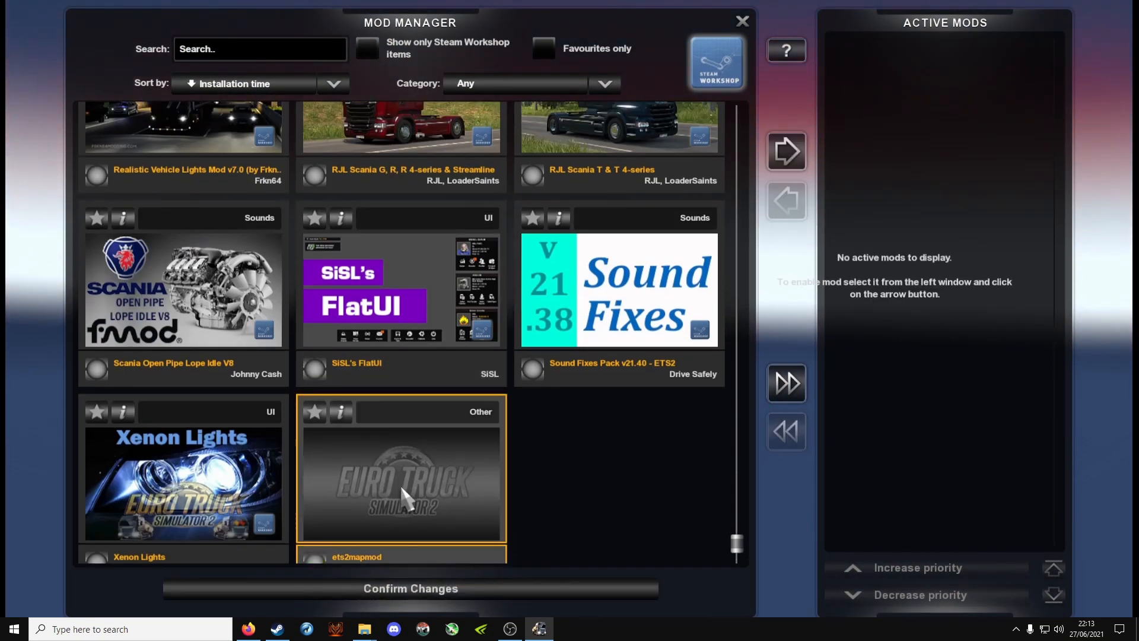
double_click(402, 490)
left_click(409, 595)
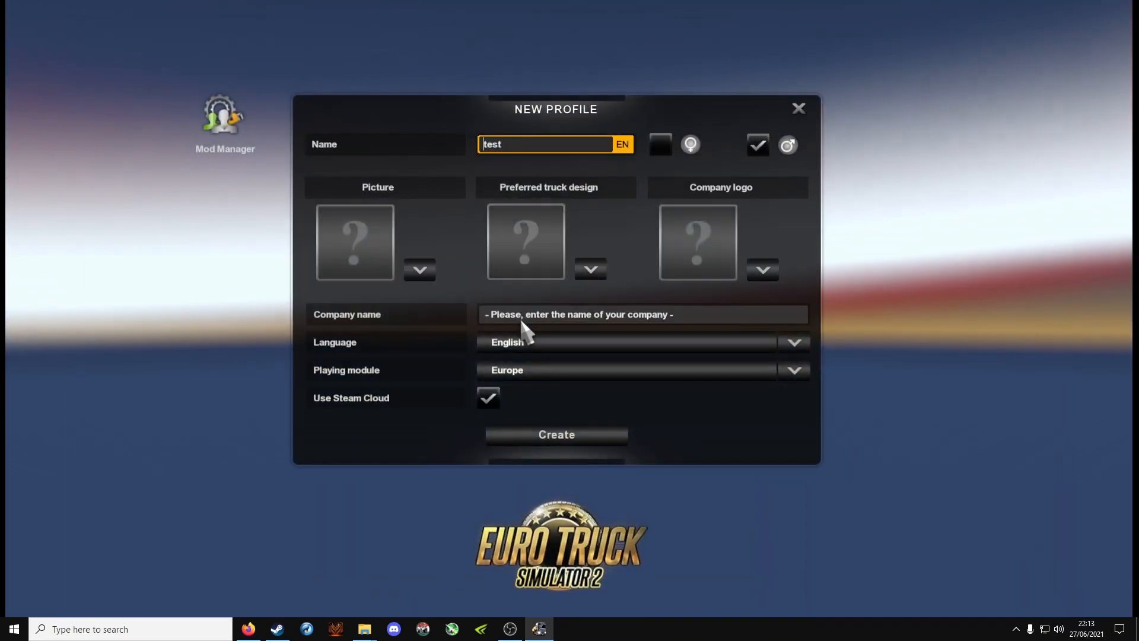
- Name the profile's company test and choose a male portrait, the yellow DAF truck design and the white diamond arrow logo
left_click(520, 320)
type("test")
left_click(418, 269)
left_click(326, 331)
left_click(591, 269)
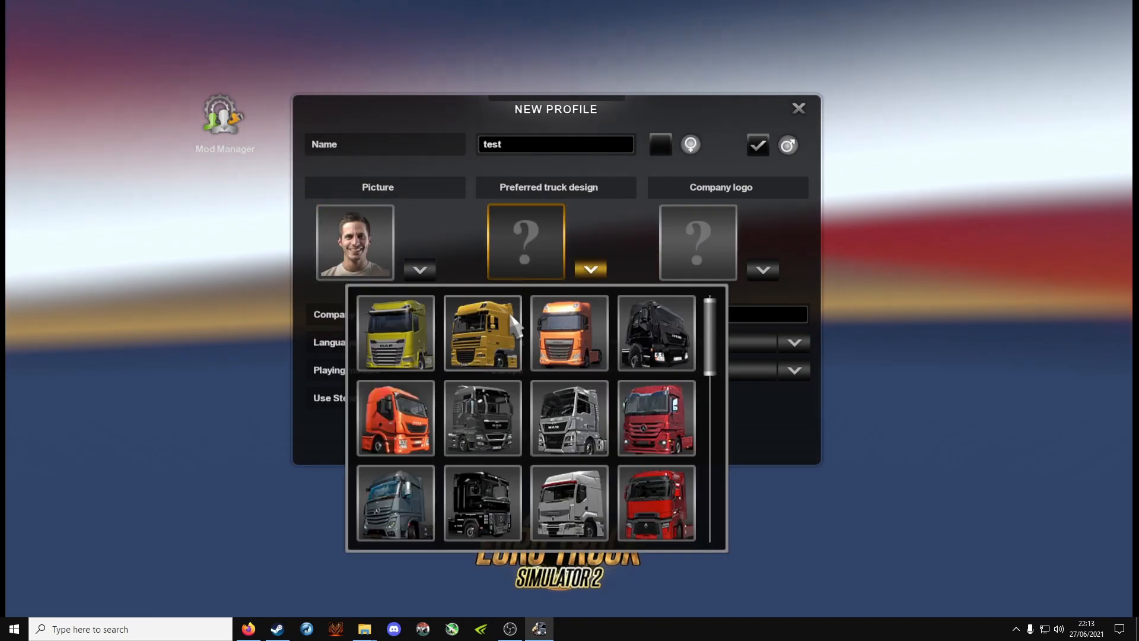
left_click(397, 331)
left_click(764, 269)
left_click(549, 347)
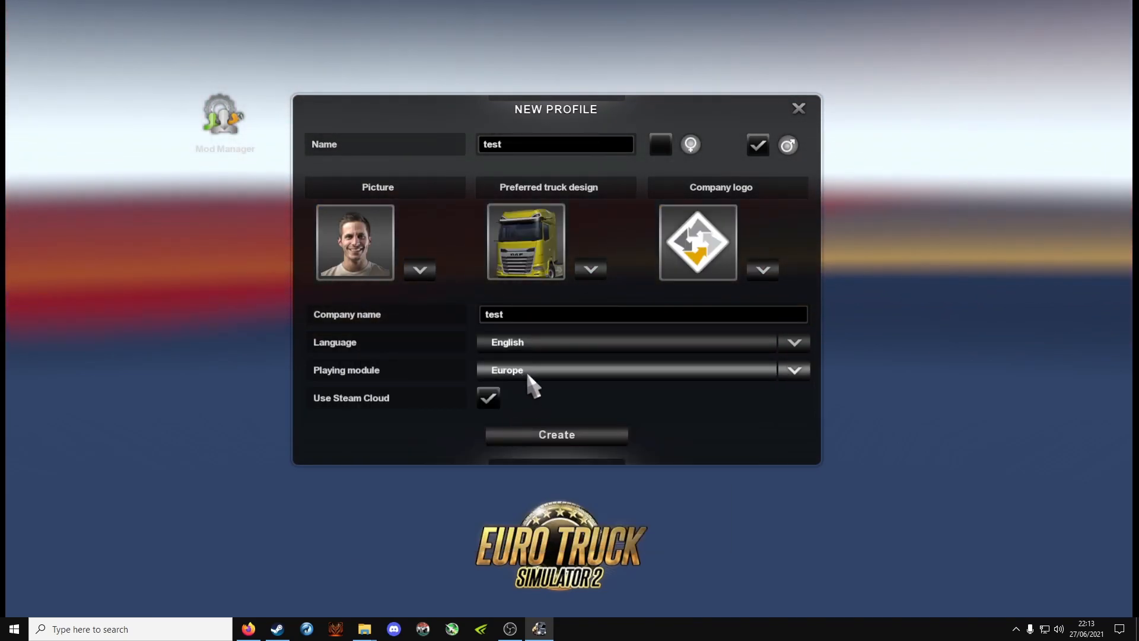
- Set the new profile's playing module to fakemap.mbd
left_click(528, 374)
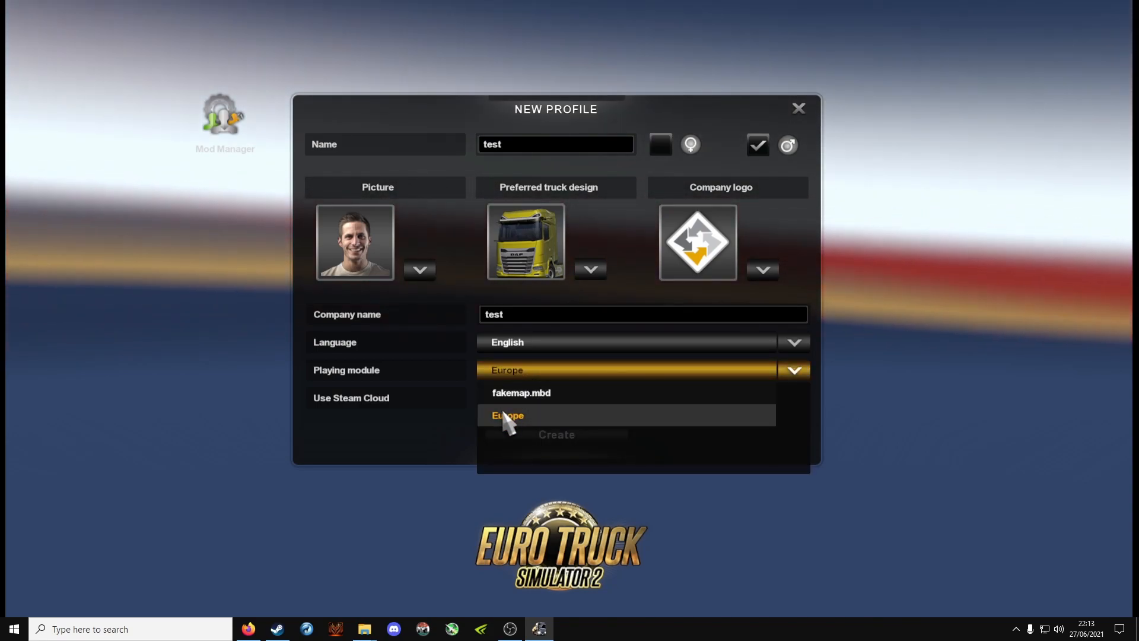
left_click(497, 394)
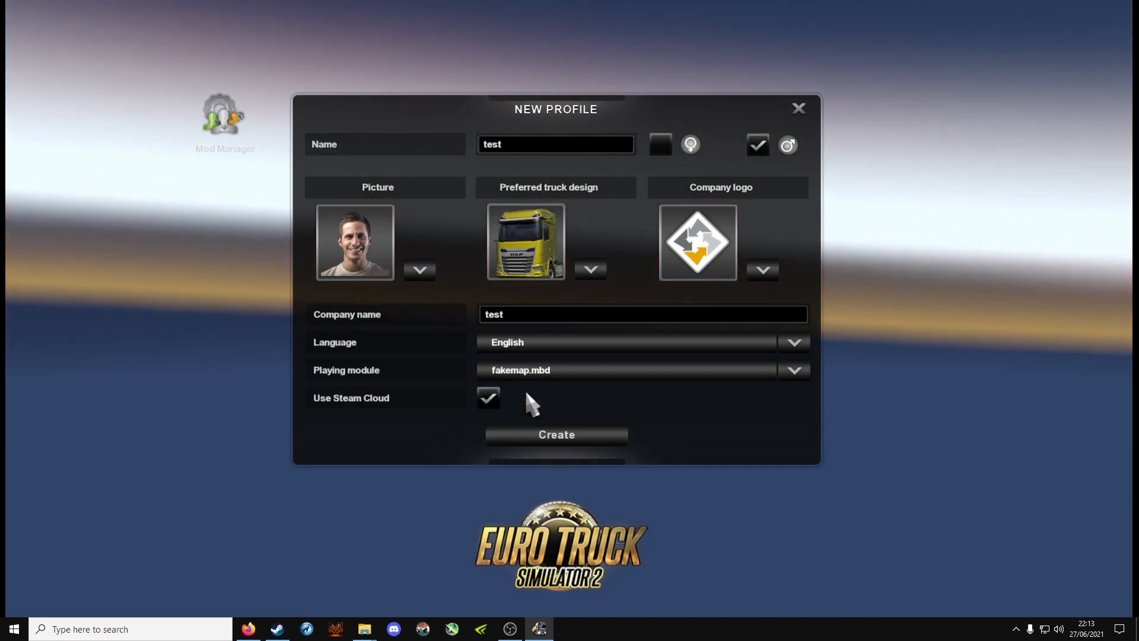
- Create the test profile and complete the input wizard with keyboard as the control method
left_click(548, 435)
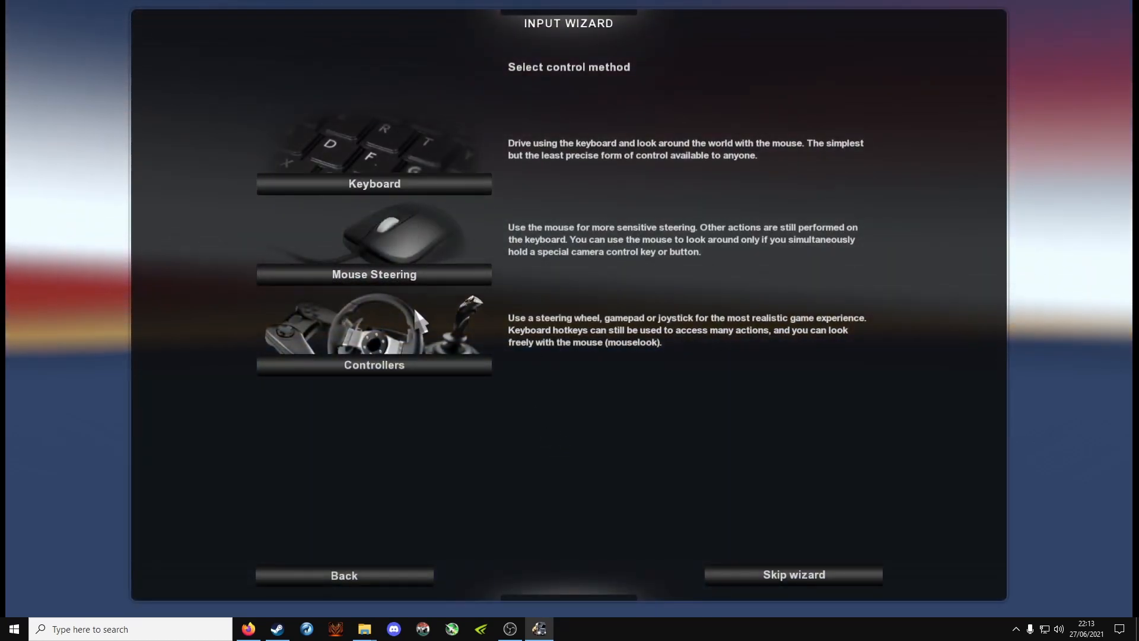
left_click(386, 183)
left_click(409, 185)
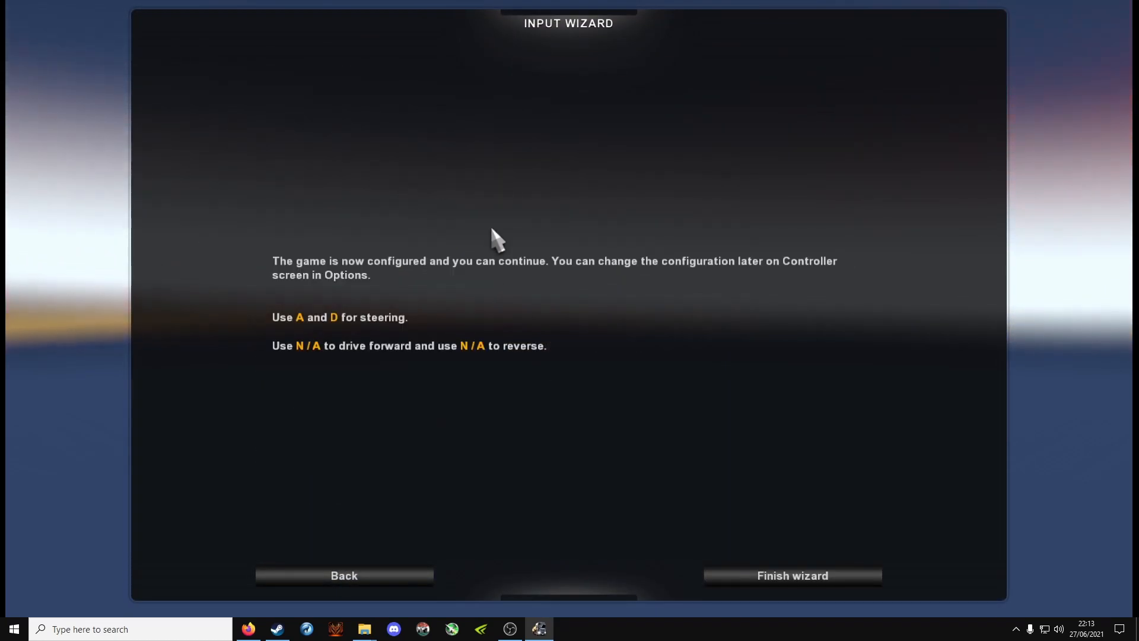
left_click(781, 570)
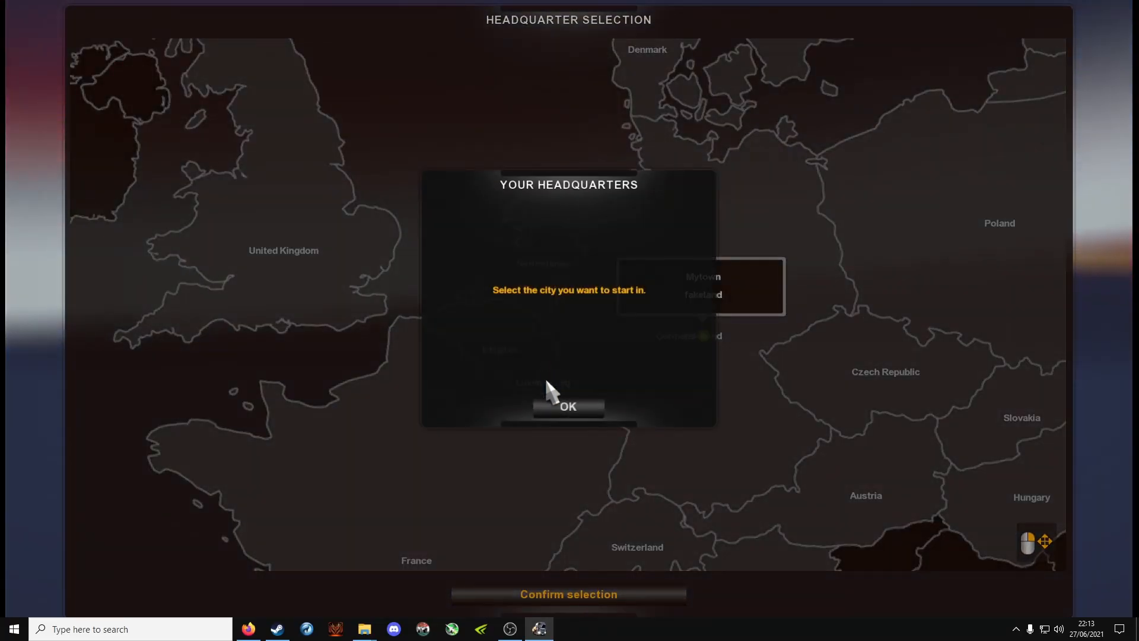
- Choose Mytown in fakeland as the headquarters city and confirm the selection
left_click(545, 415)
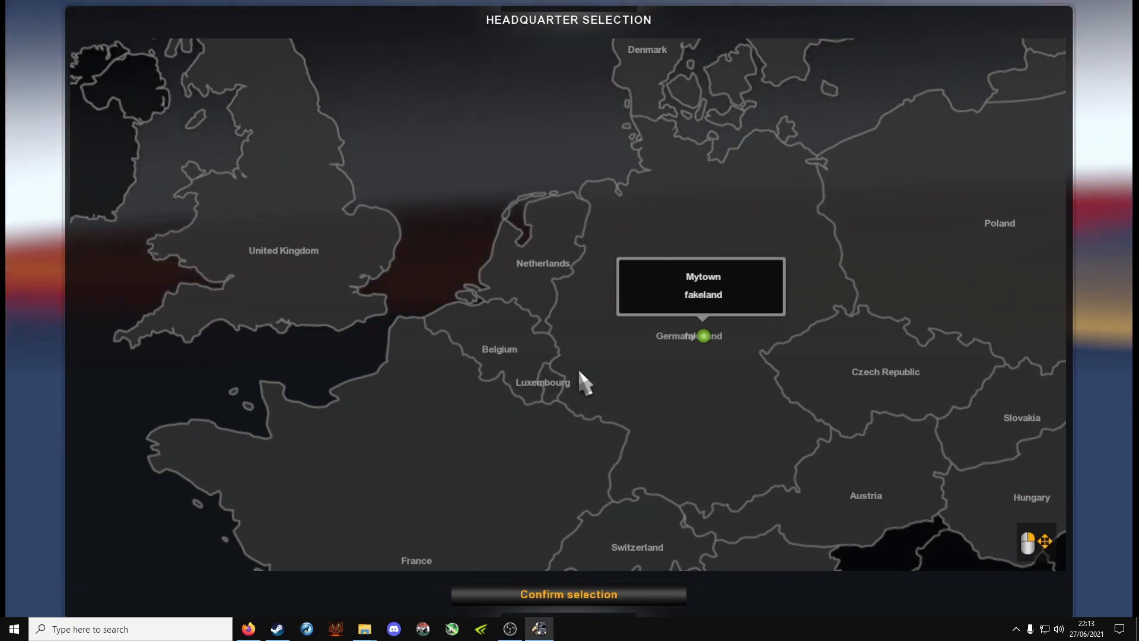
left_click_drag(570, 372, 420, 384)
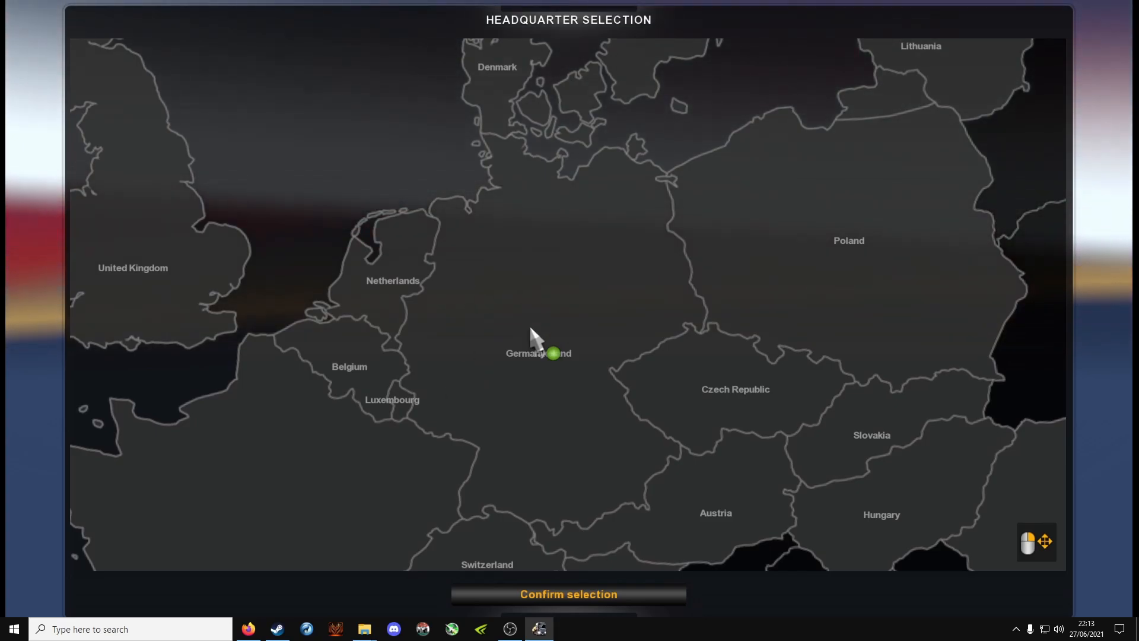
mouse_move(527, 385)
right_mouse_down()
mouse_move(576, 447)
mouse_move(531, 381)
right_mouse_up()
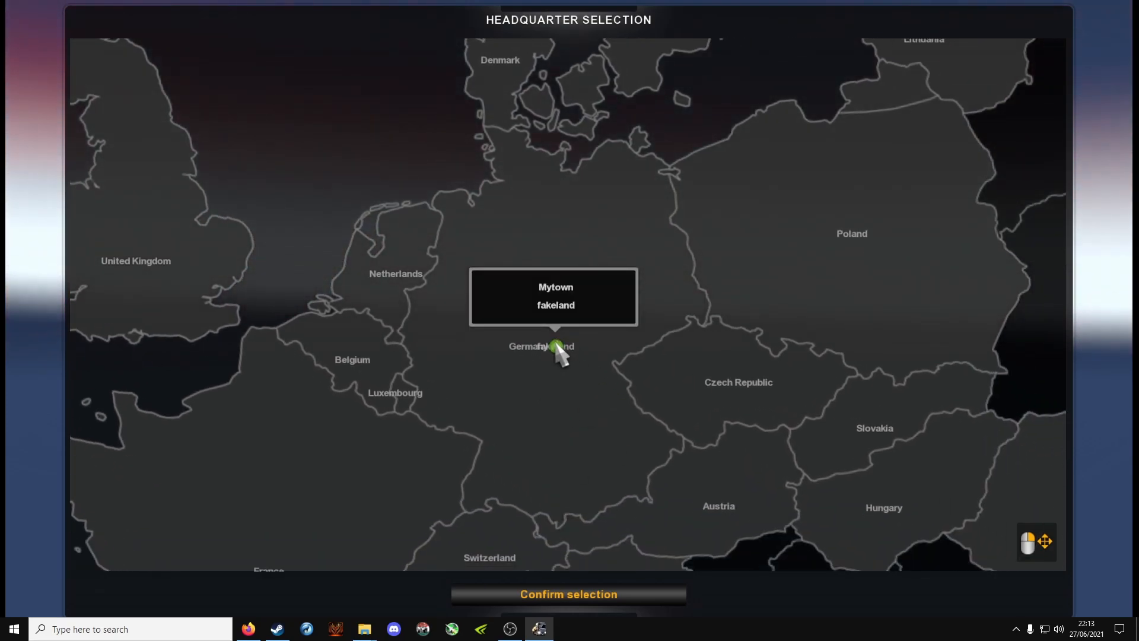
left_click(568, 594)
left_click(611, 409)
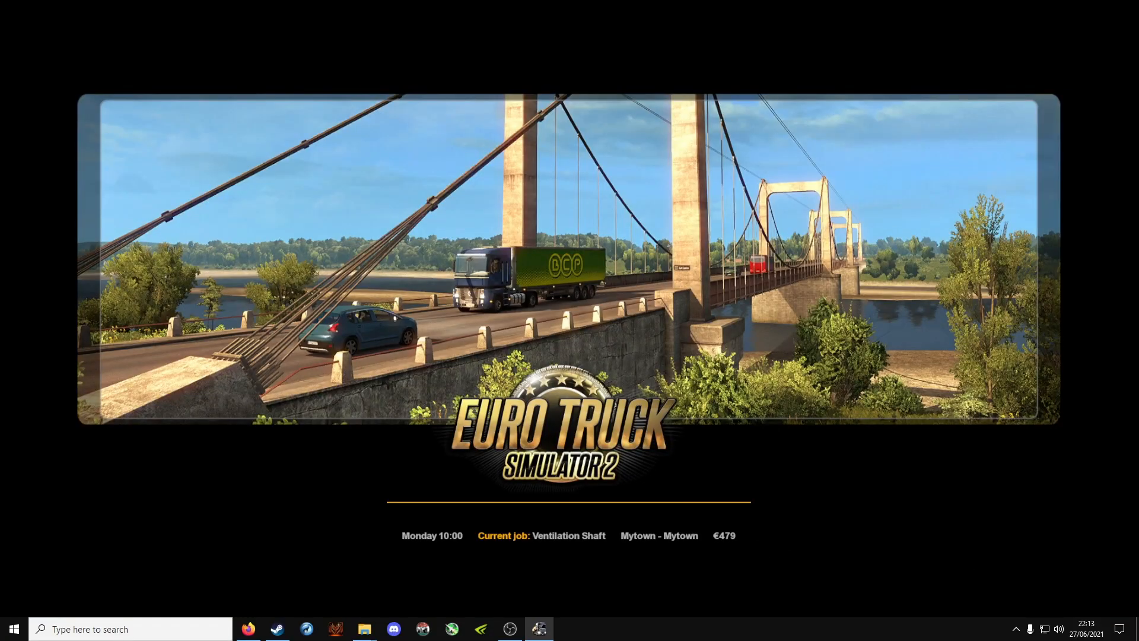
- Examine the road network, companies and job route around Mytown on the world map, and close the map
key("m")
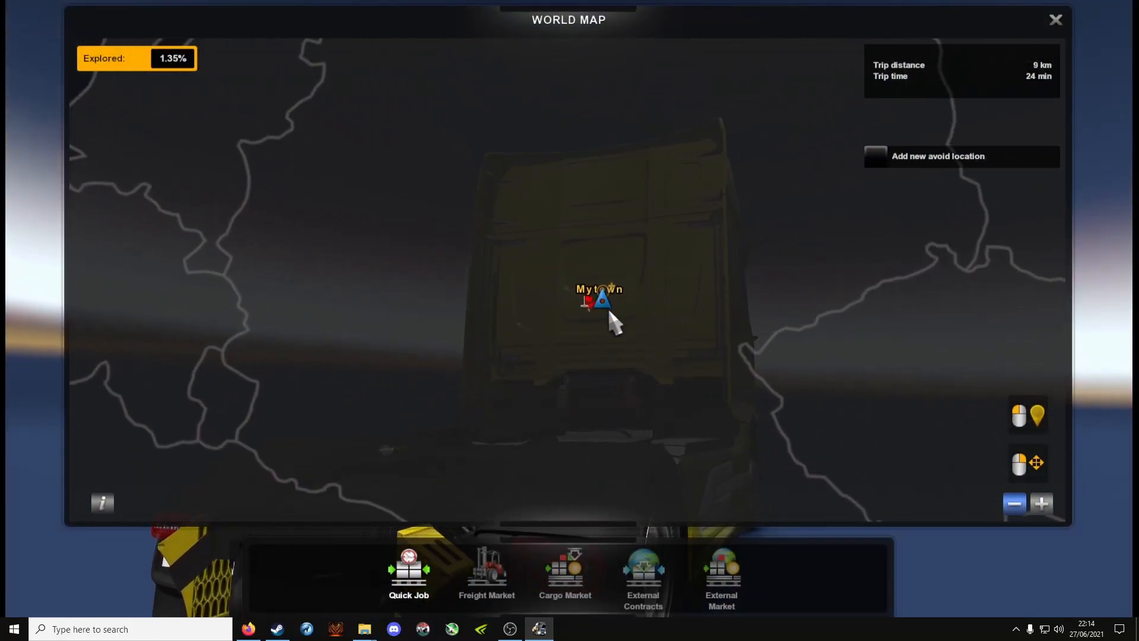
scroll(579, 314, "up", 5)
scroll(570, 308, "up", 5)
left_click_drag(593, 268, 554, 346)
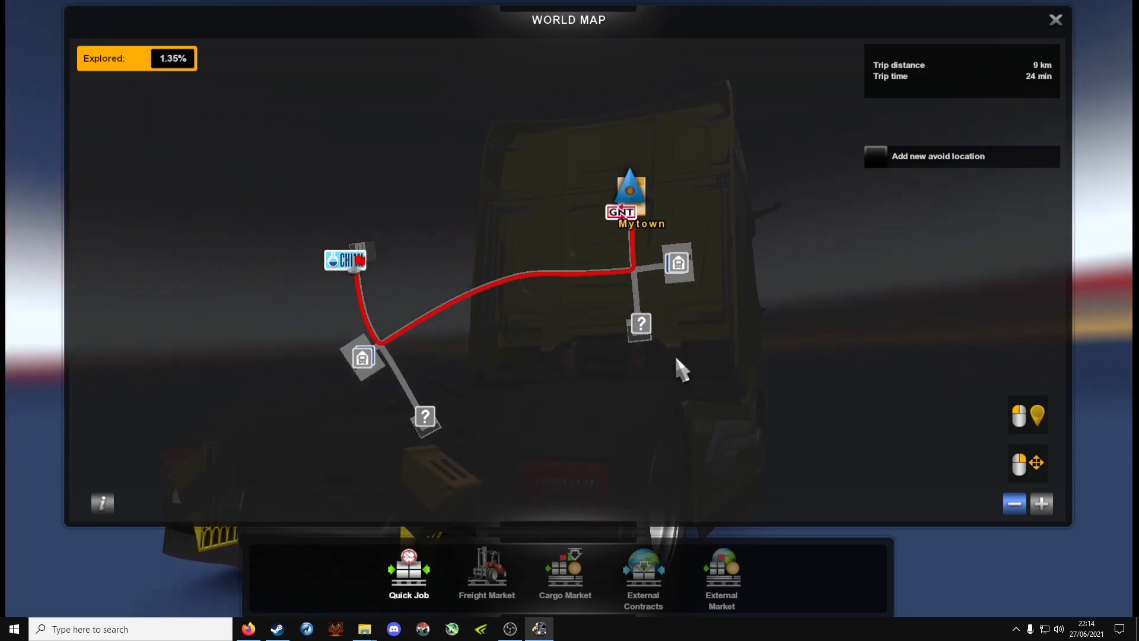
scroll(624, 341, "down", 5)
key("Escape")
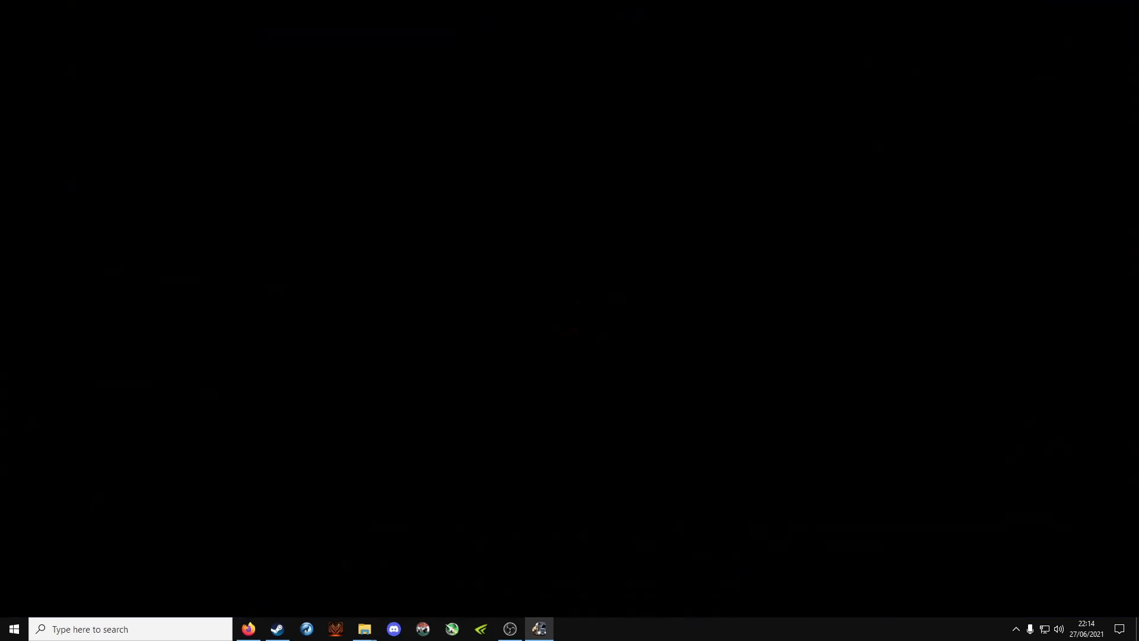
- Drive the loaded truck around the GNT depot yard, trying different camera views, and out through the gate onto the road
key("2")
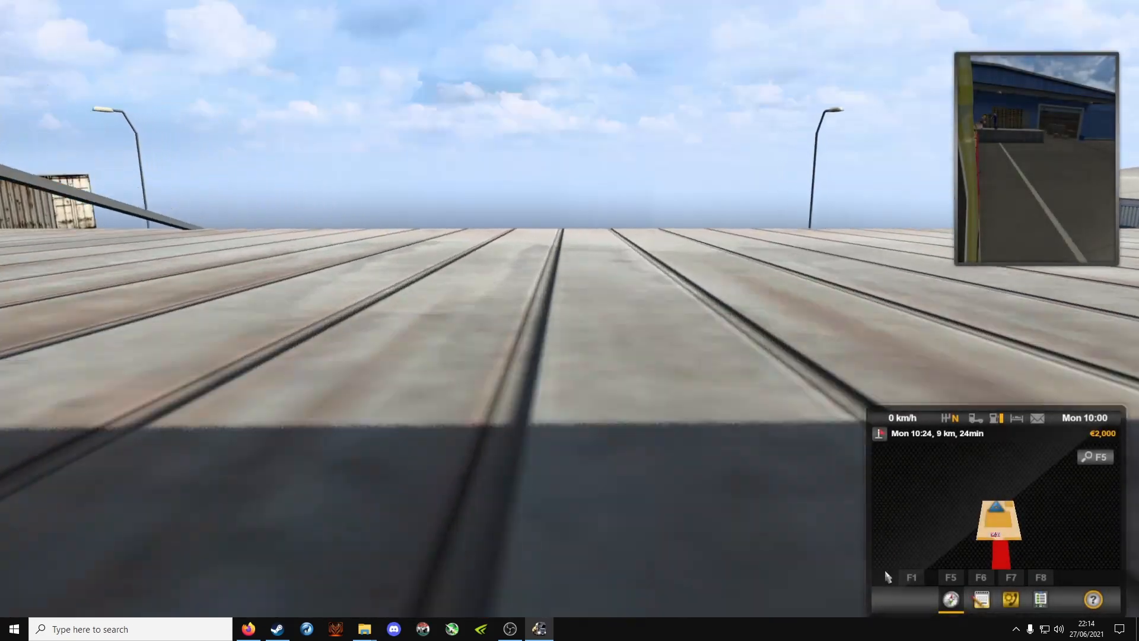
key("w")
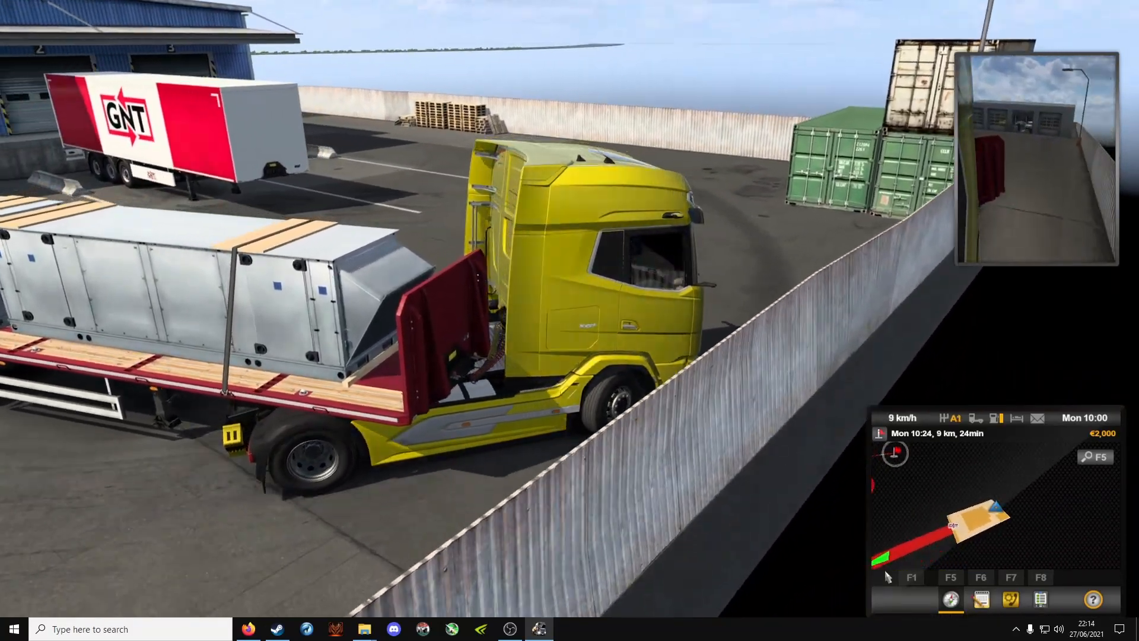
key("4")
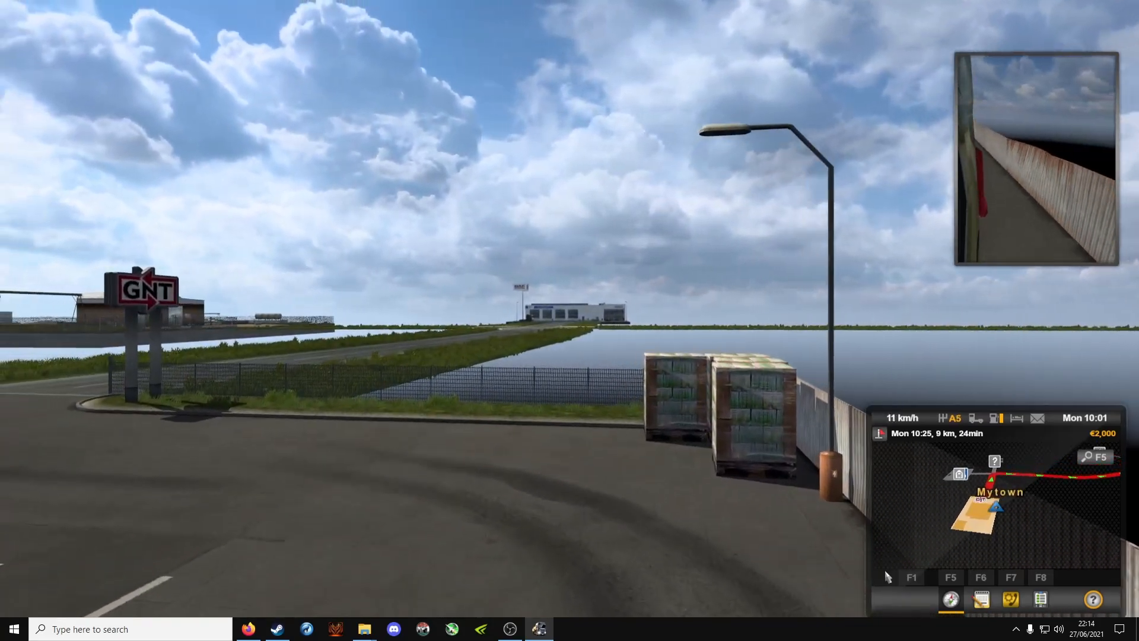
key("w")
key("a")
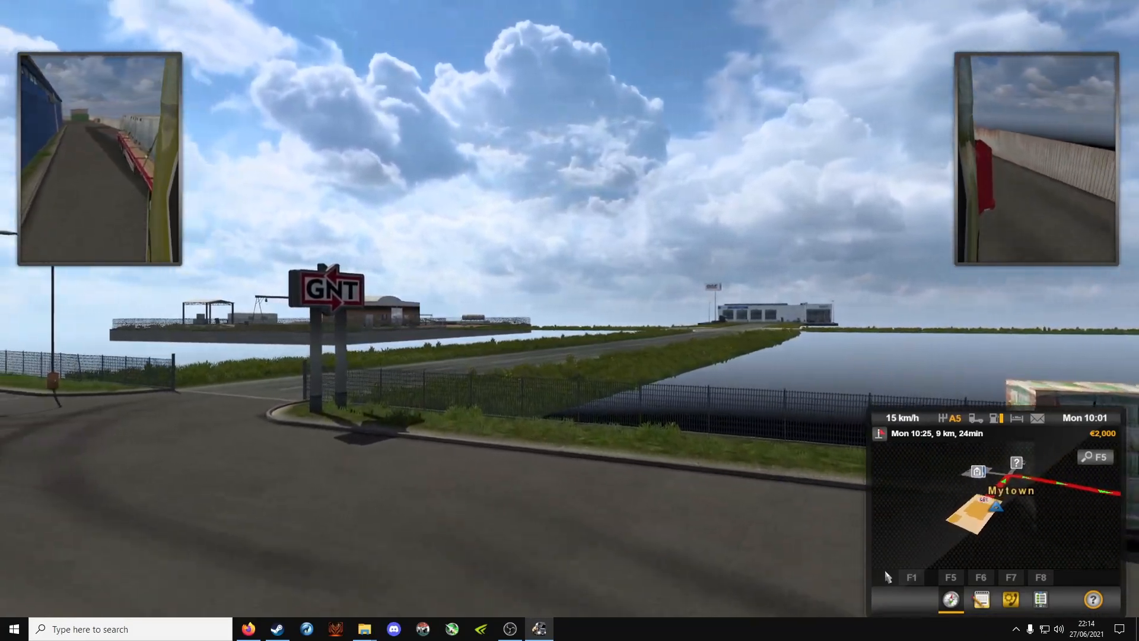
key("w")
key("a")
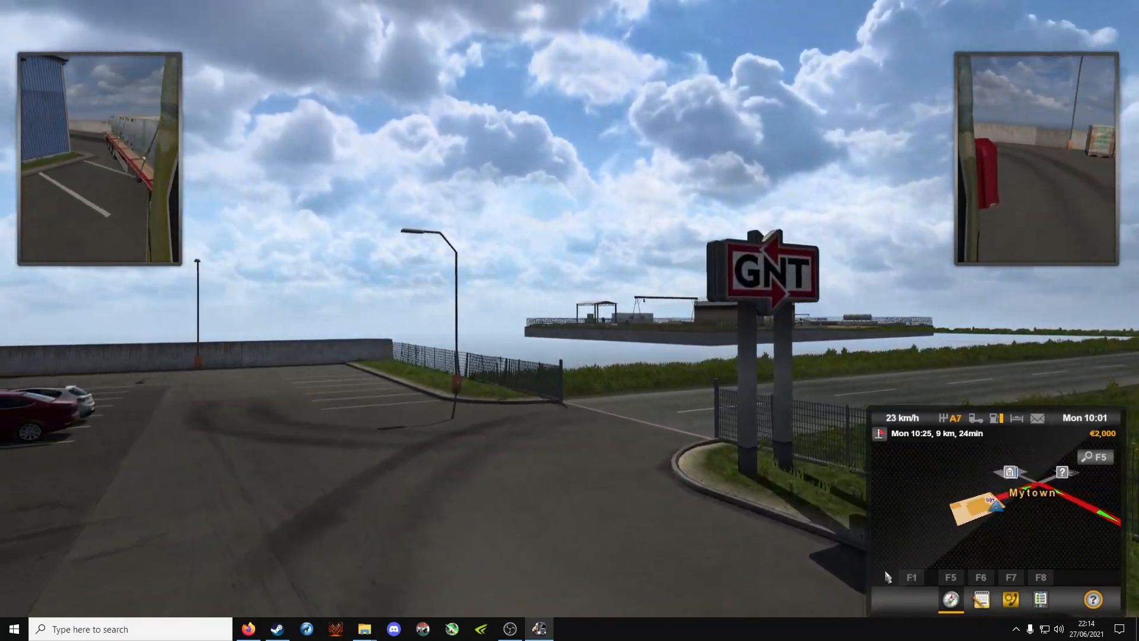
key("w")
key("a")
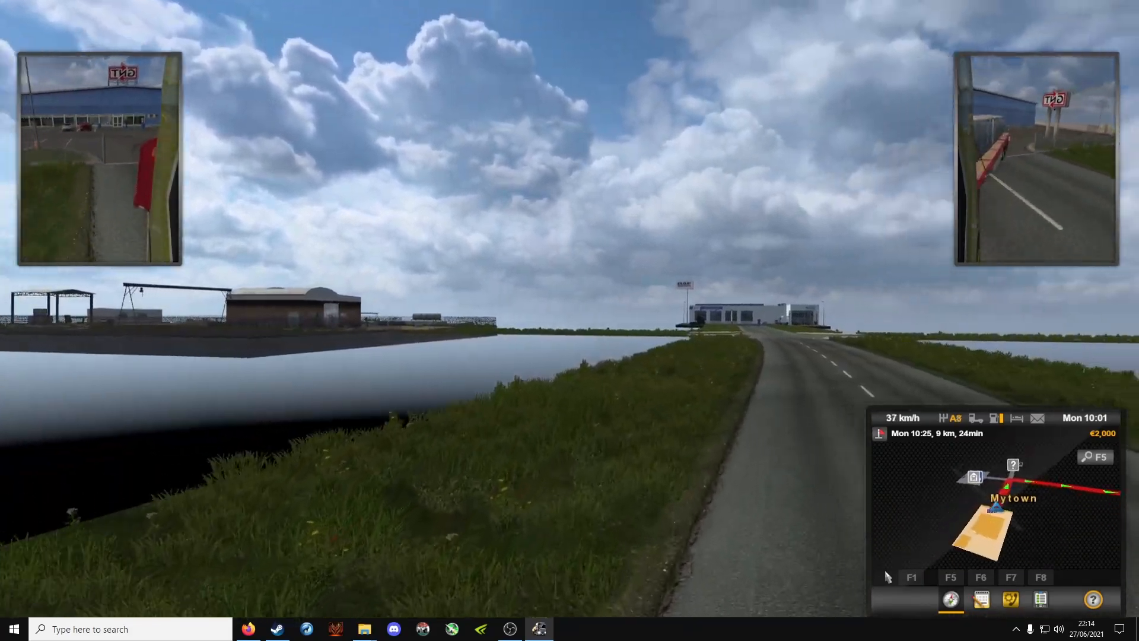
- Lower the game's master volume in the audio options and return to driving
key("Escape")
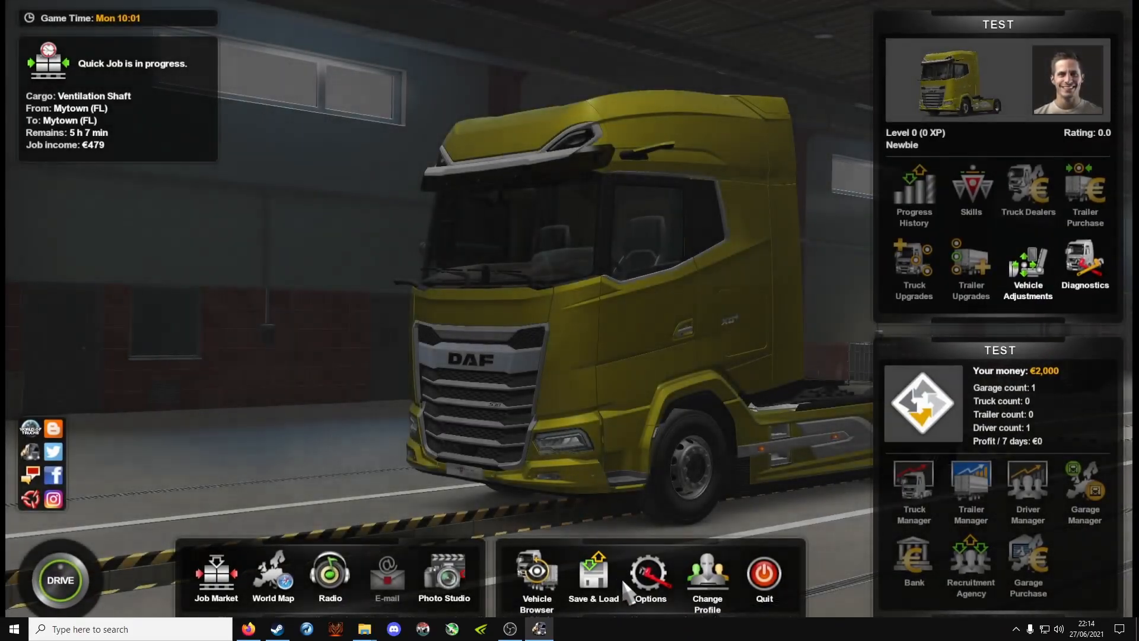
left_click(666, 563)
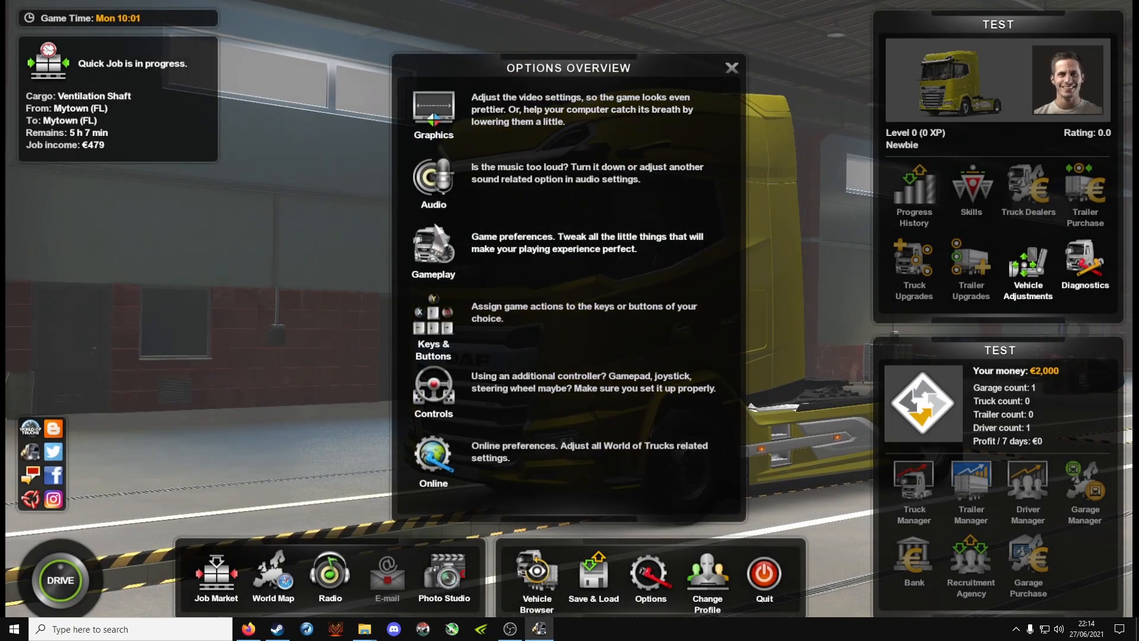
left_click(566, 190)
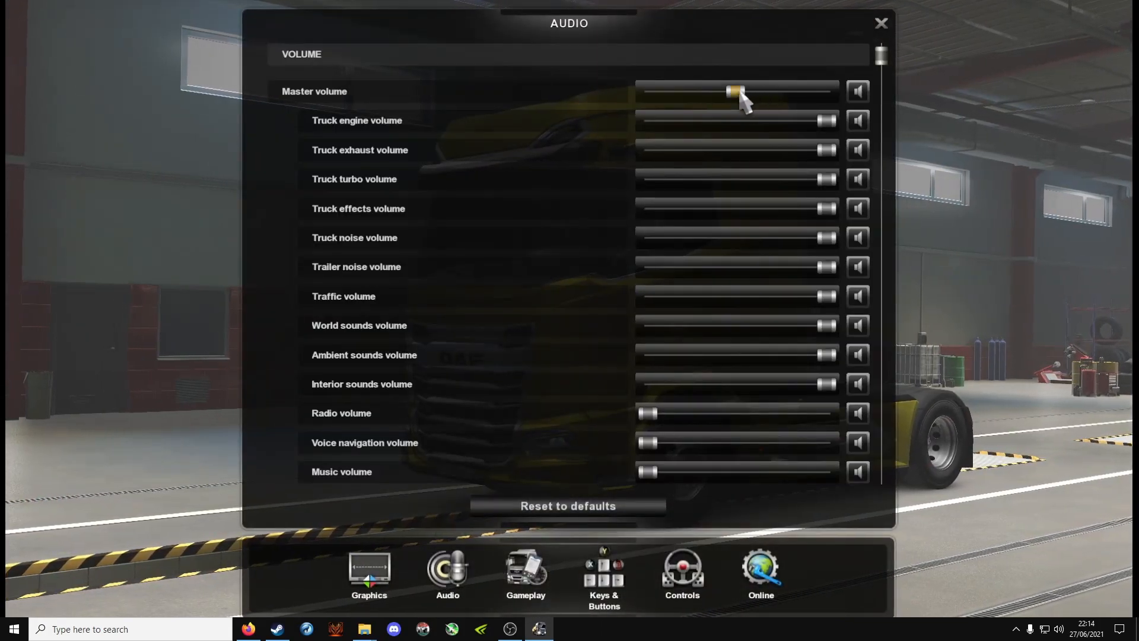
left_click_drag(676, 87, 665, 90)
key("Escape")
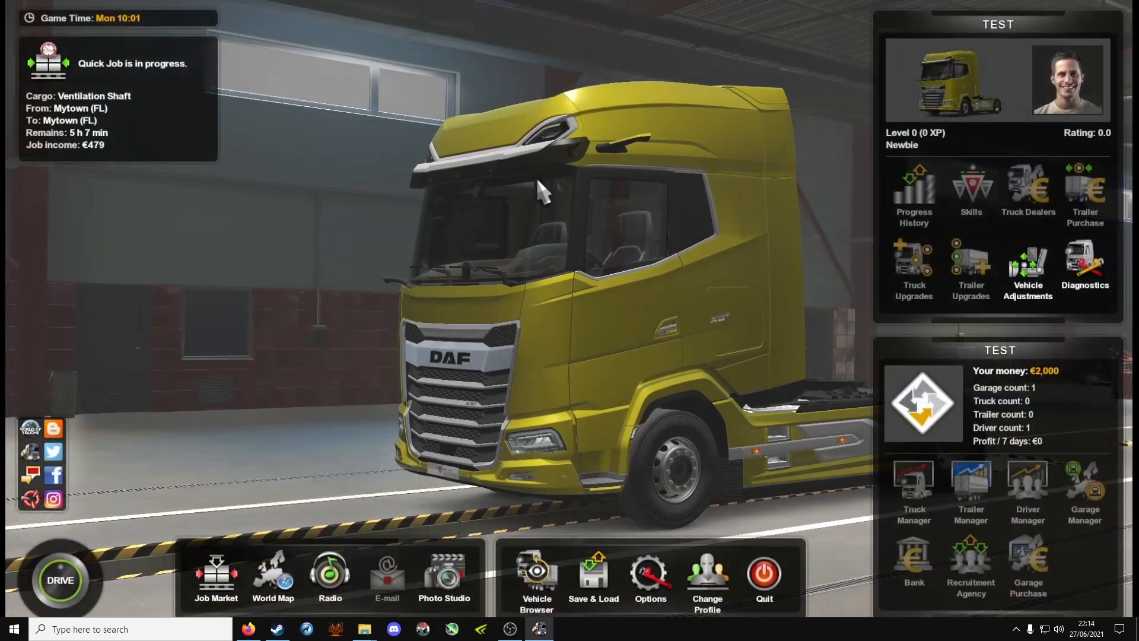
key("Escape")
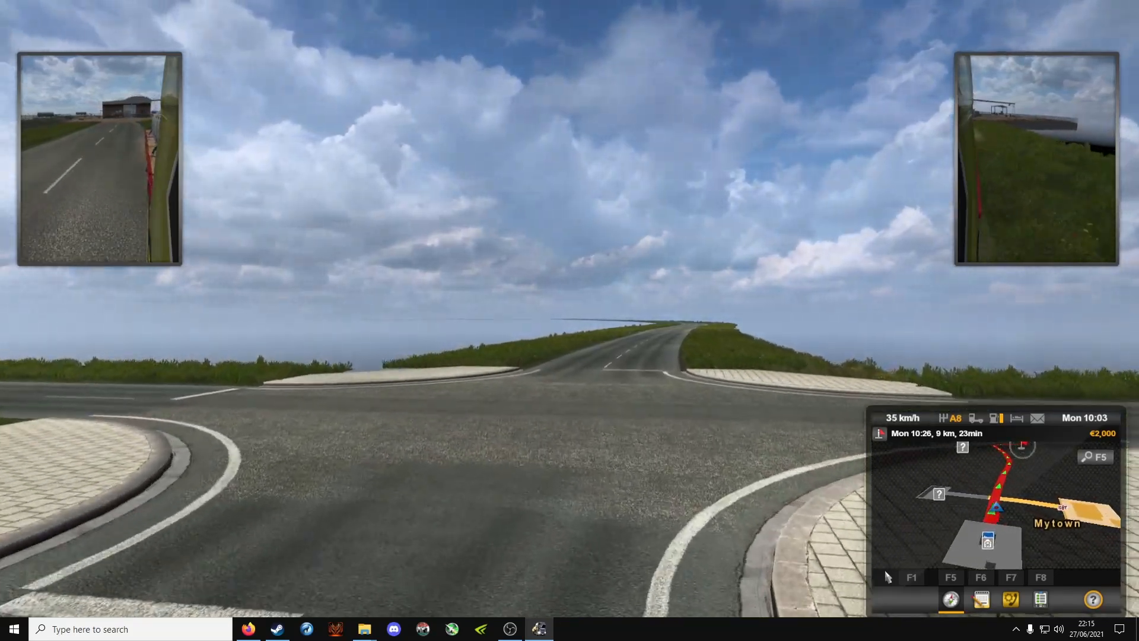
- Turn left at the Mytown crossroads, drive up to the DAF truck dealer and brake at its entrance
key("a")
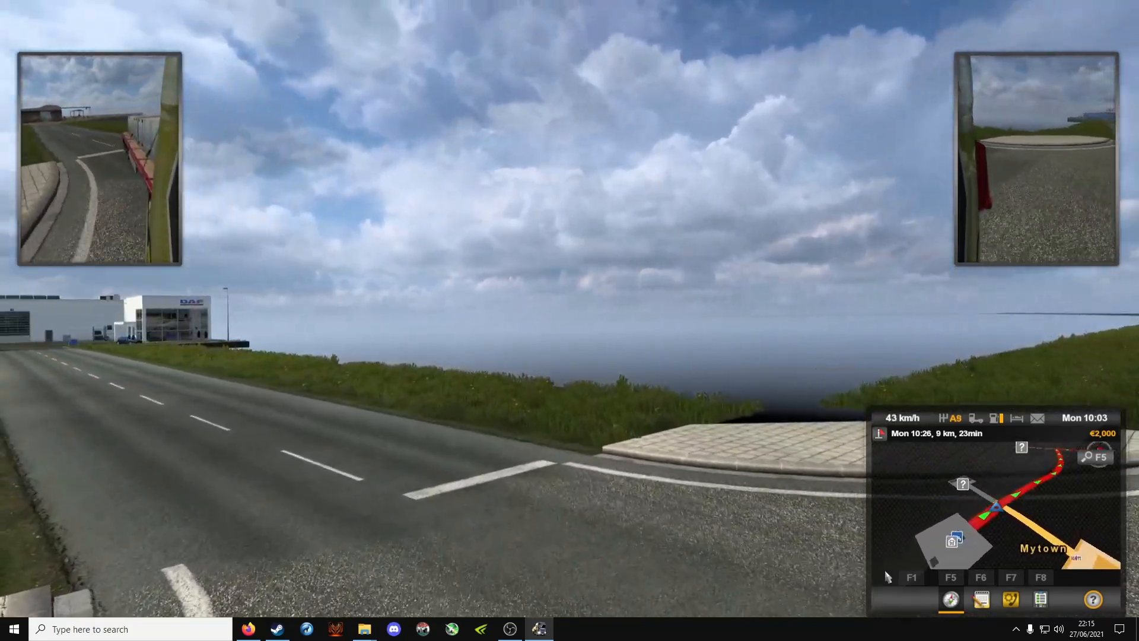
key("a")
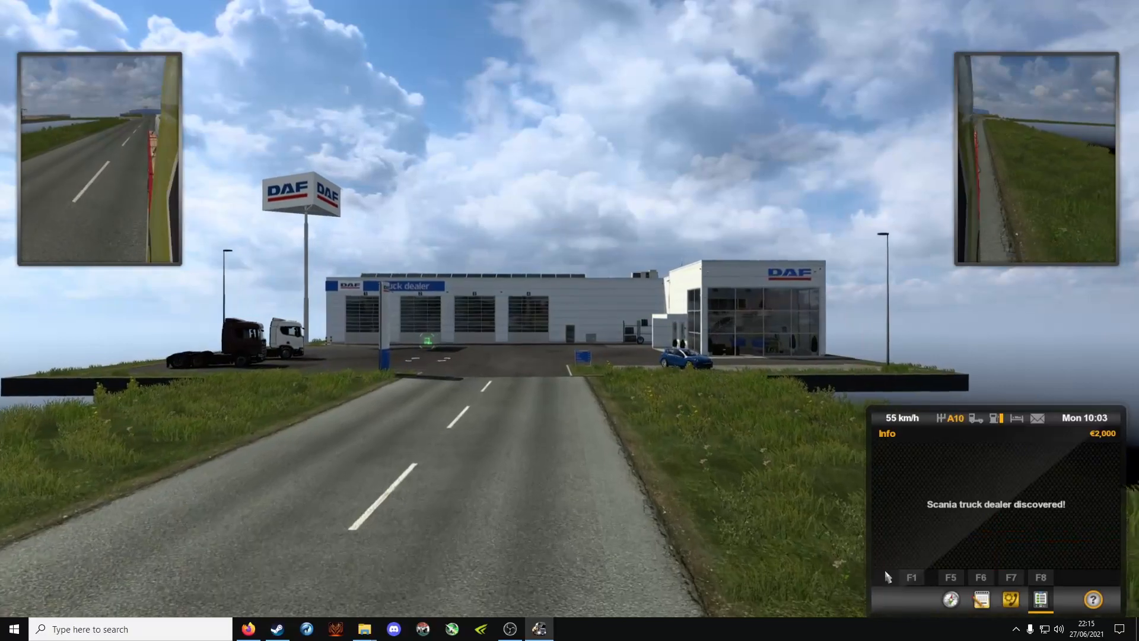
key("s")
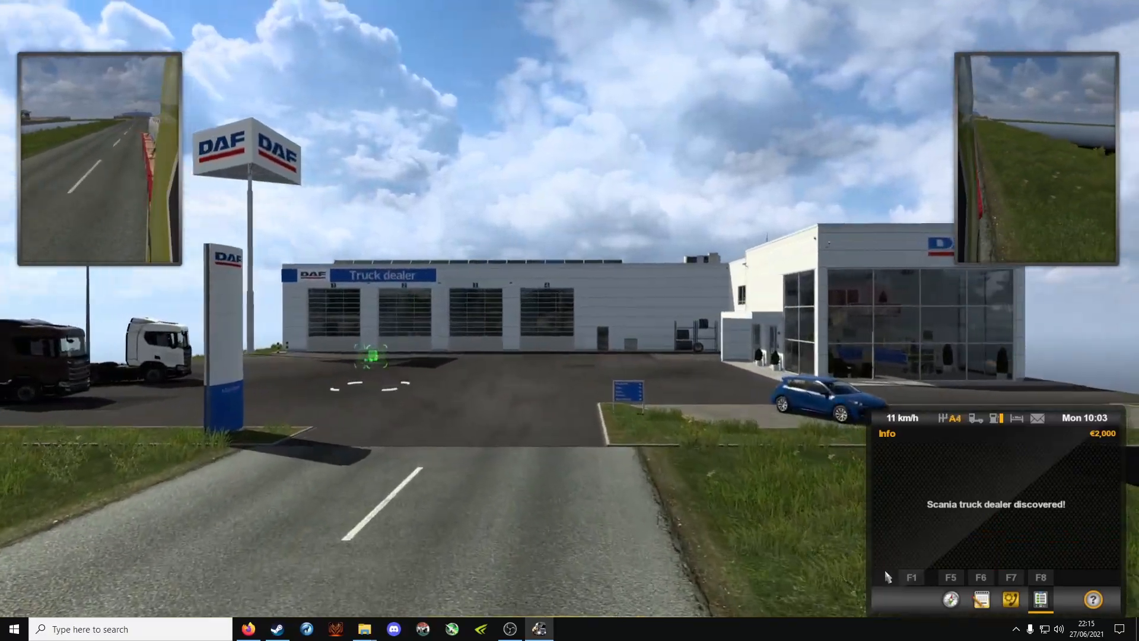
- Turn the truck and trailer around to the left outside the DAF dealer so they head back to the crossroads
key("w")
key("a")
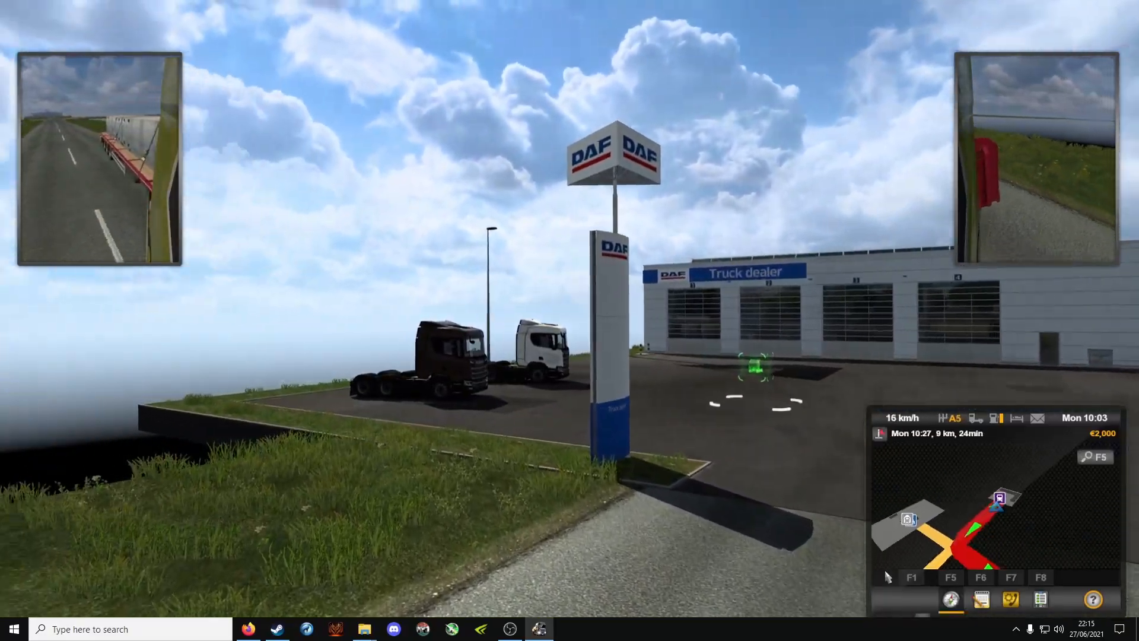
key("a")
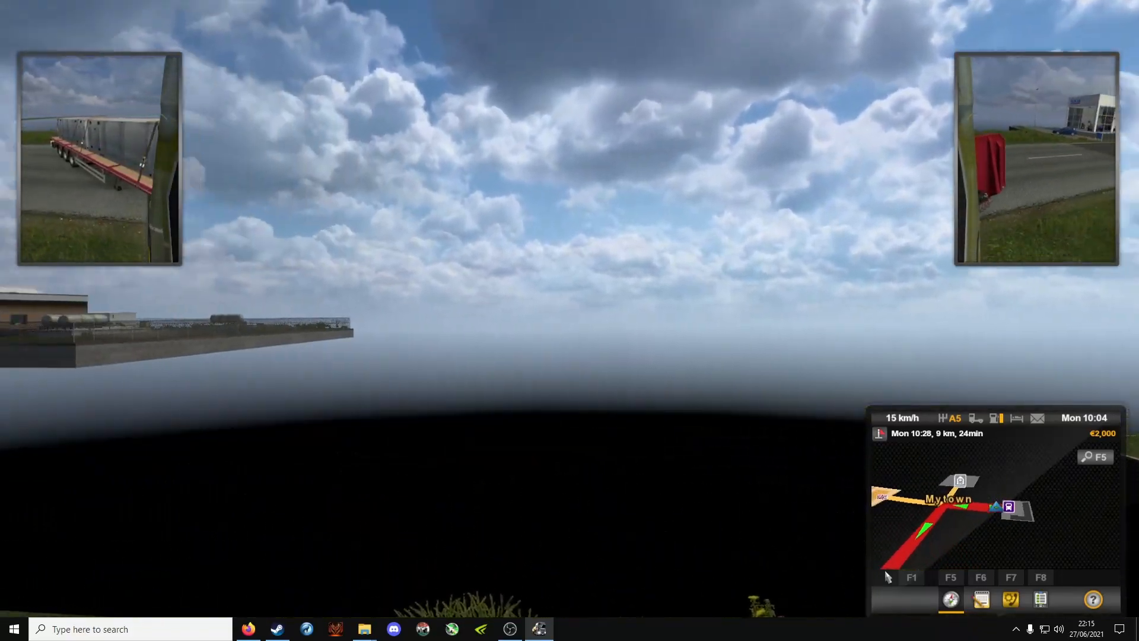
key("a")
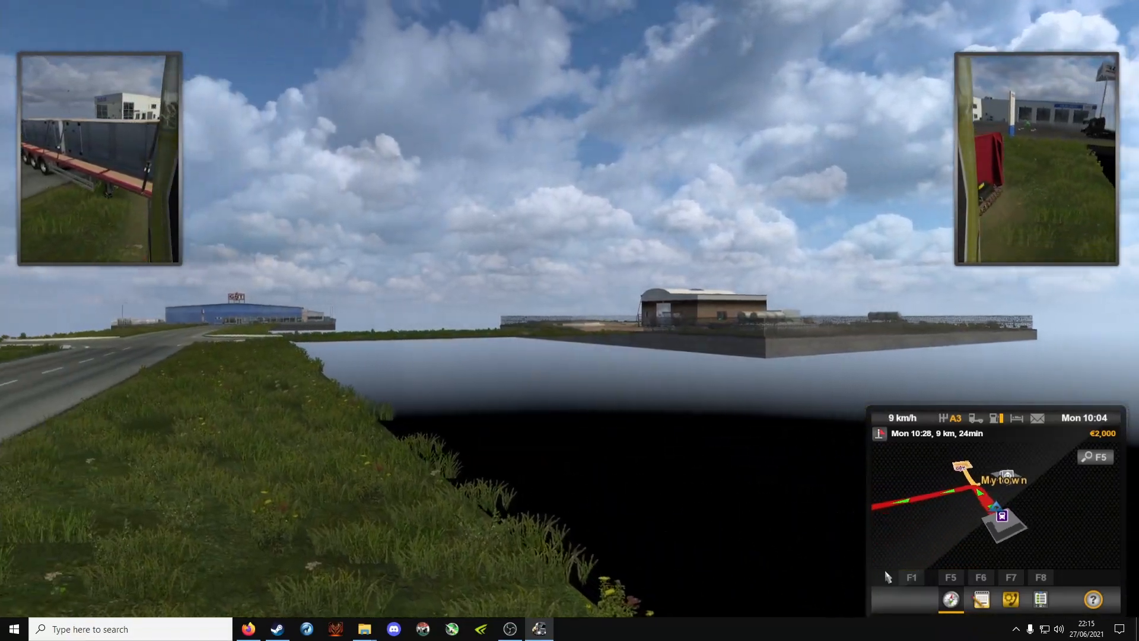
key("w")
key("a")
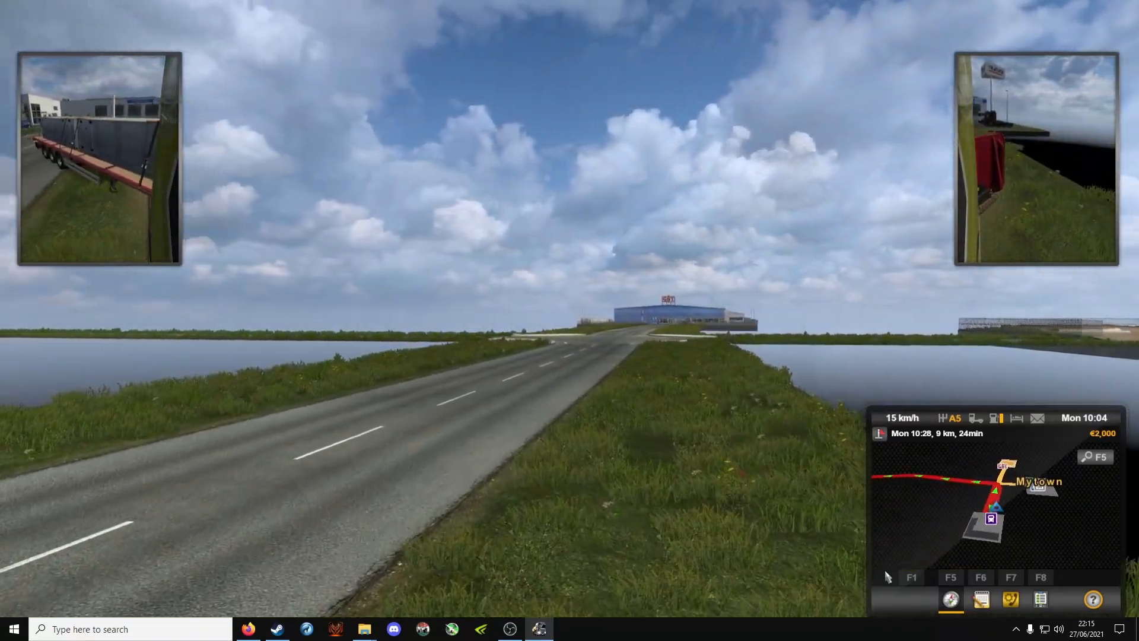
- Drive from the dealer back to the crossroads and turn left onto the road marked as the job route
key("w")
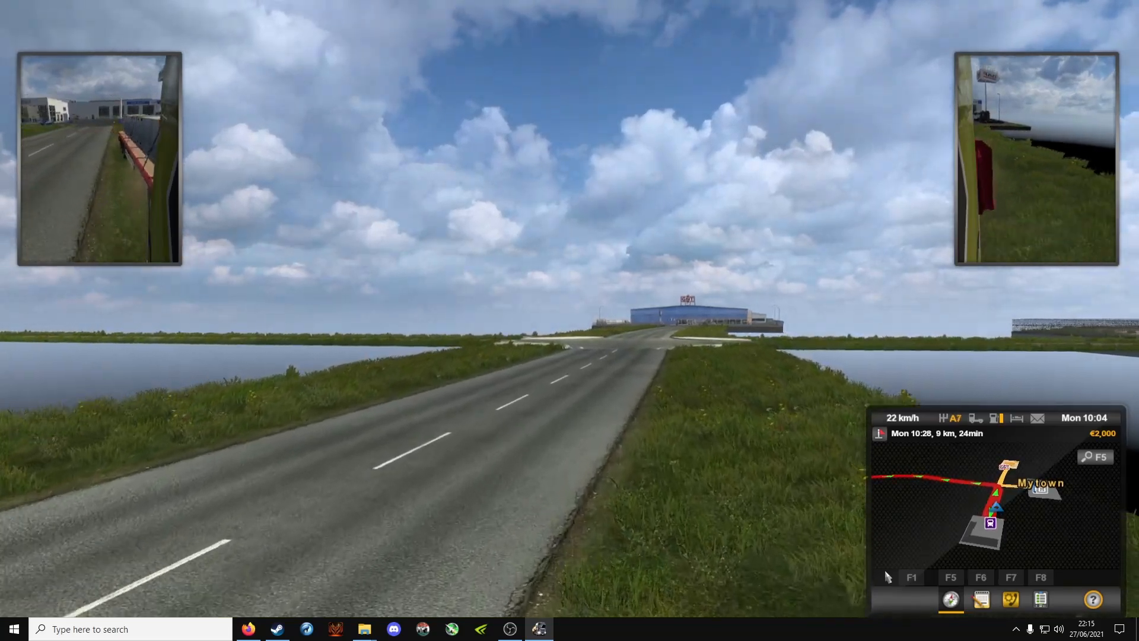
key("w")
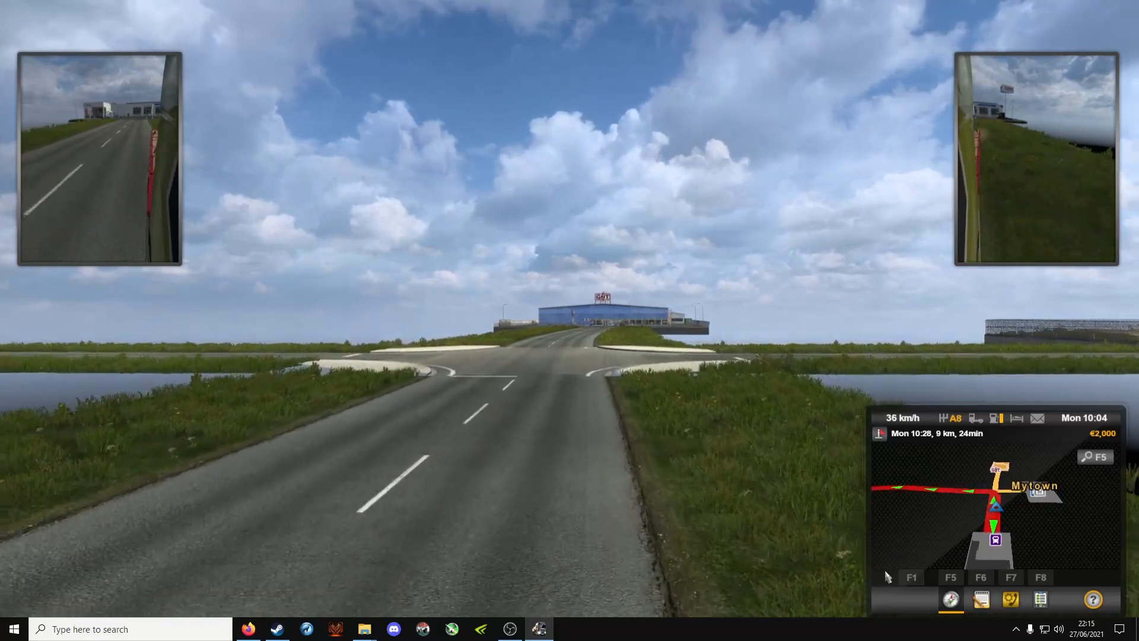
key("w")
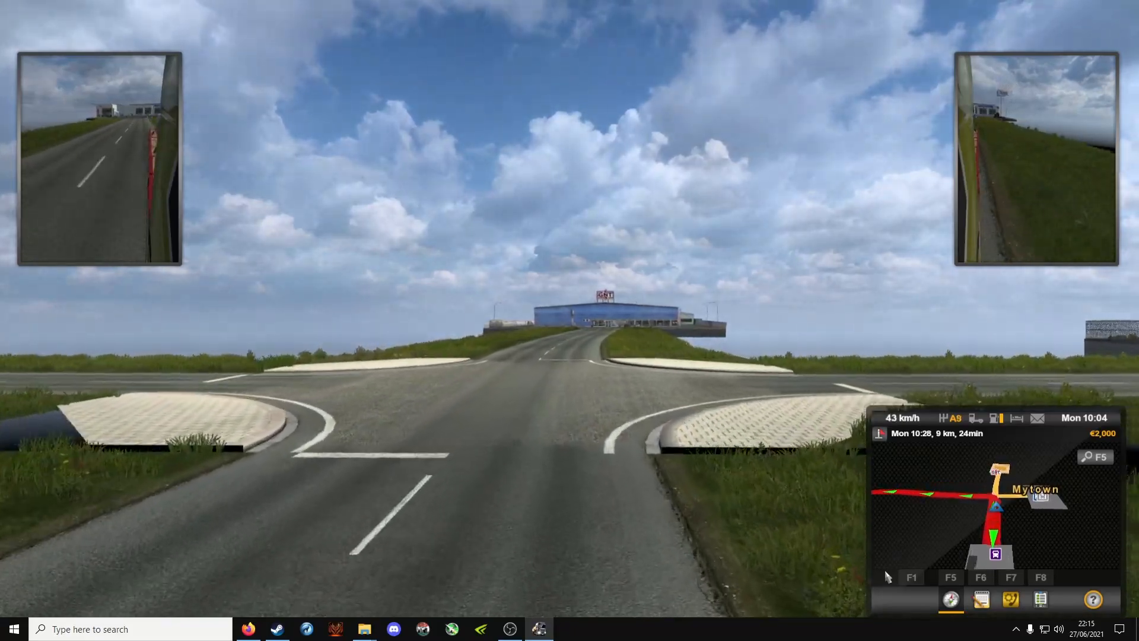
key("w")
key("a")
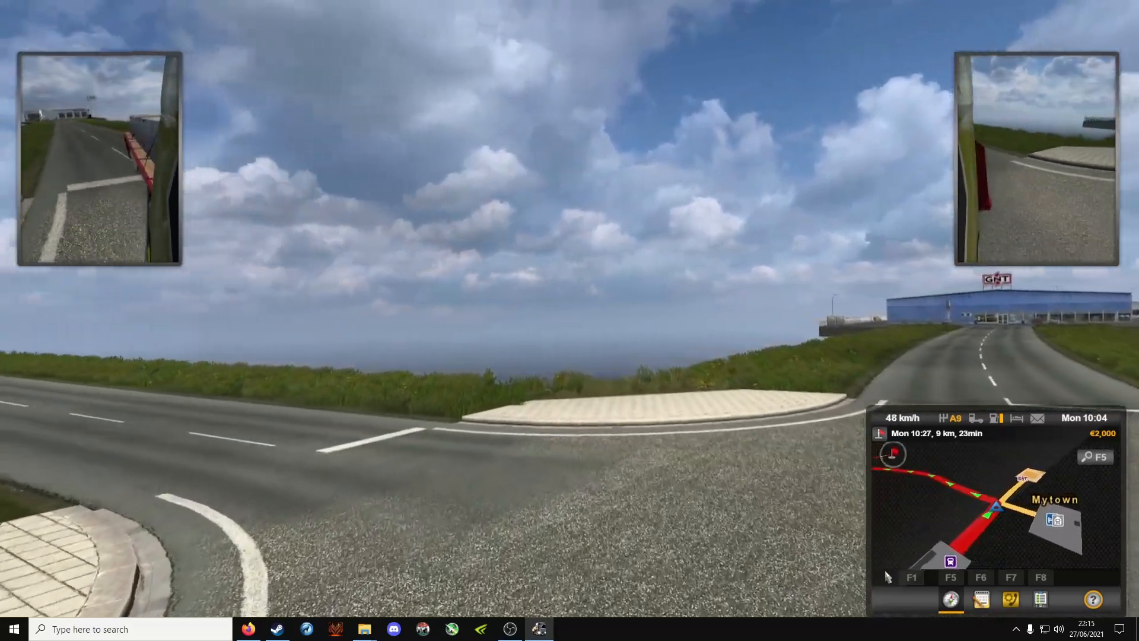
- Drive the loaded truck along the curved job route from the Mytown crossroads towards the garage
key("w")
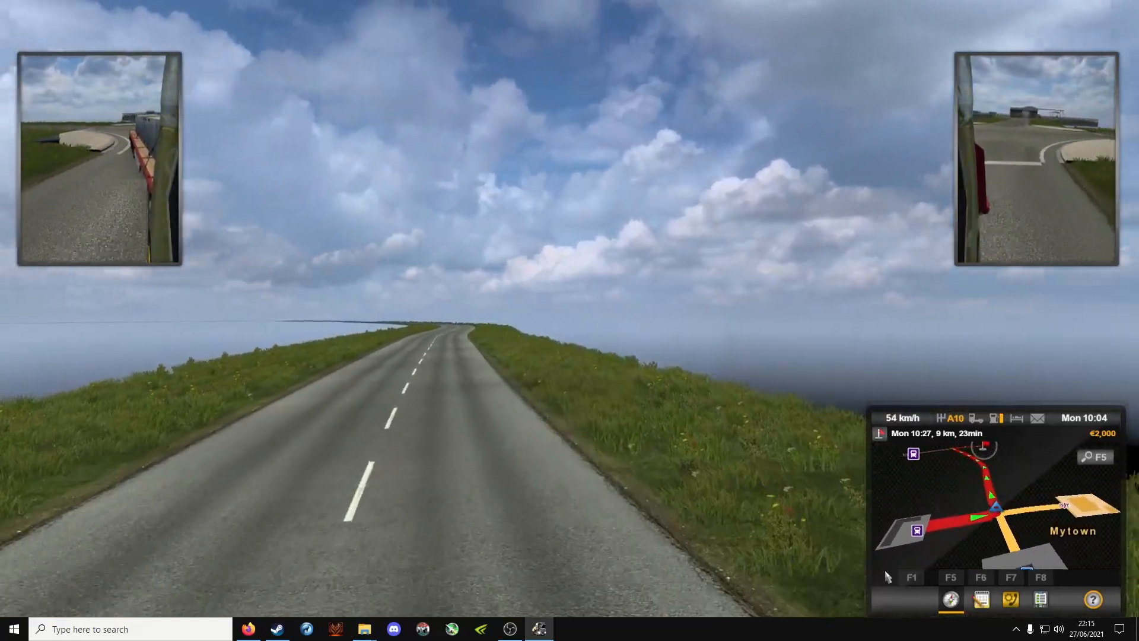
key("w")
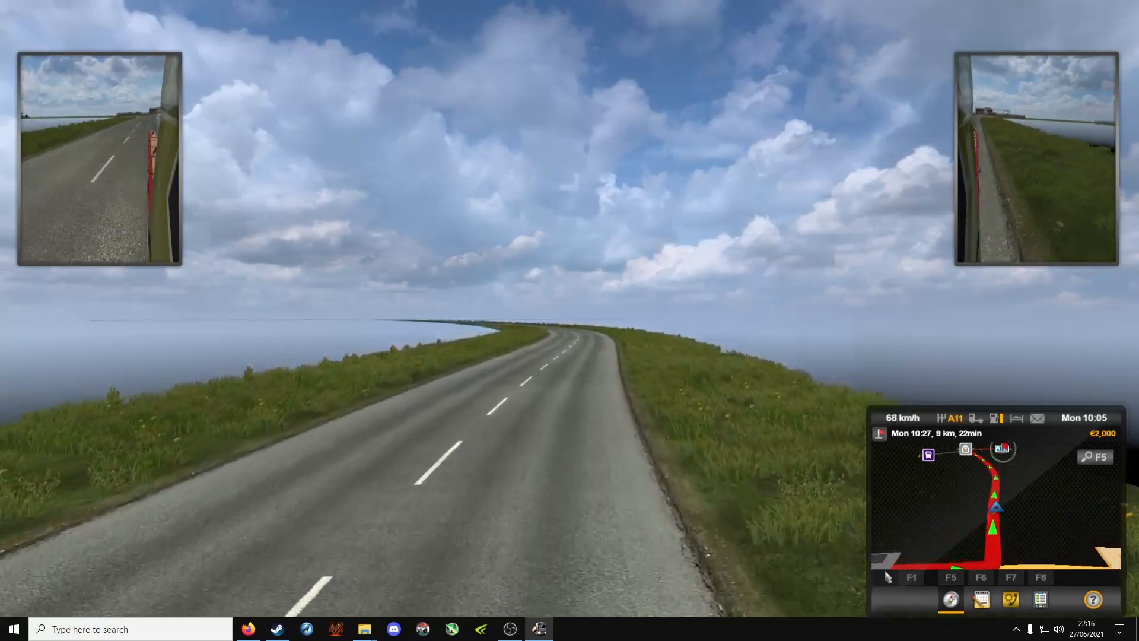
key("w")
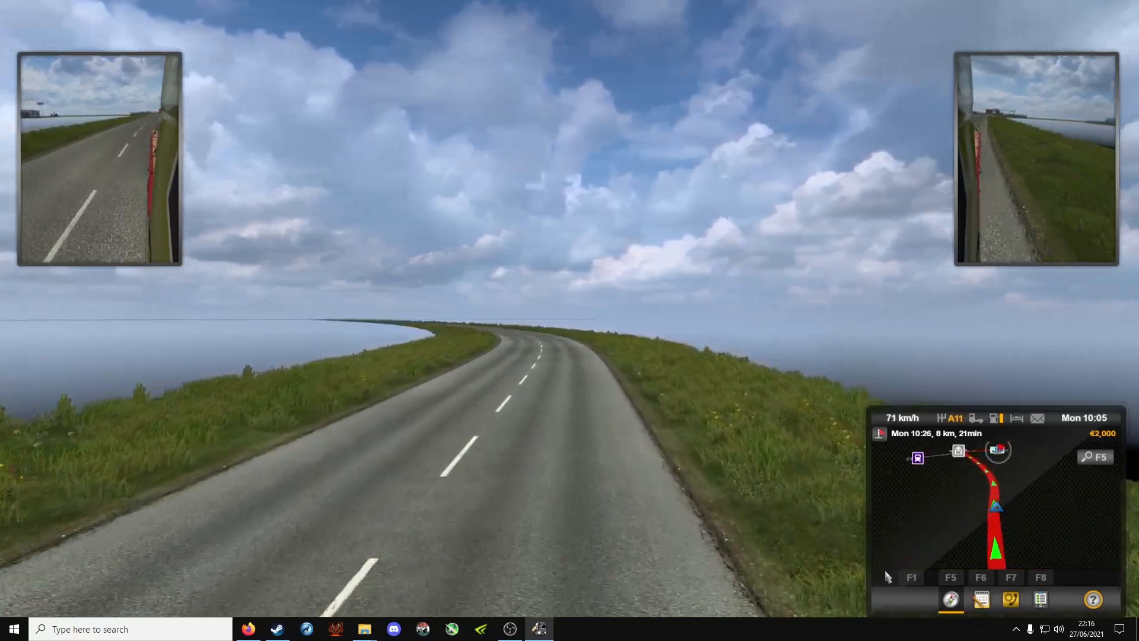
key("w")
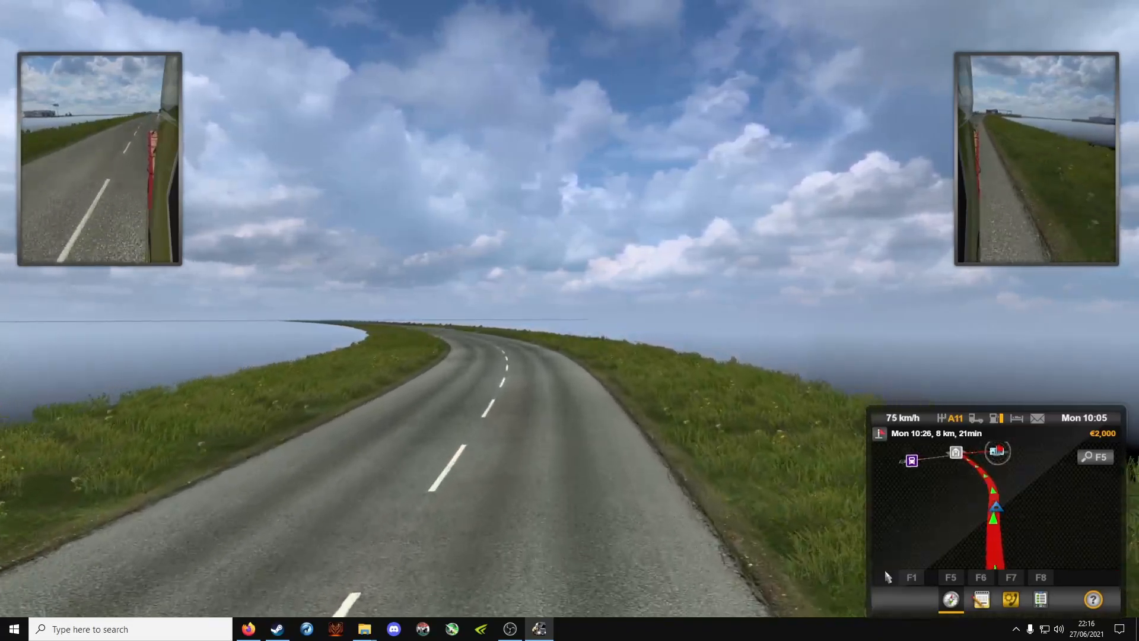
key("w")
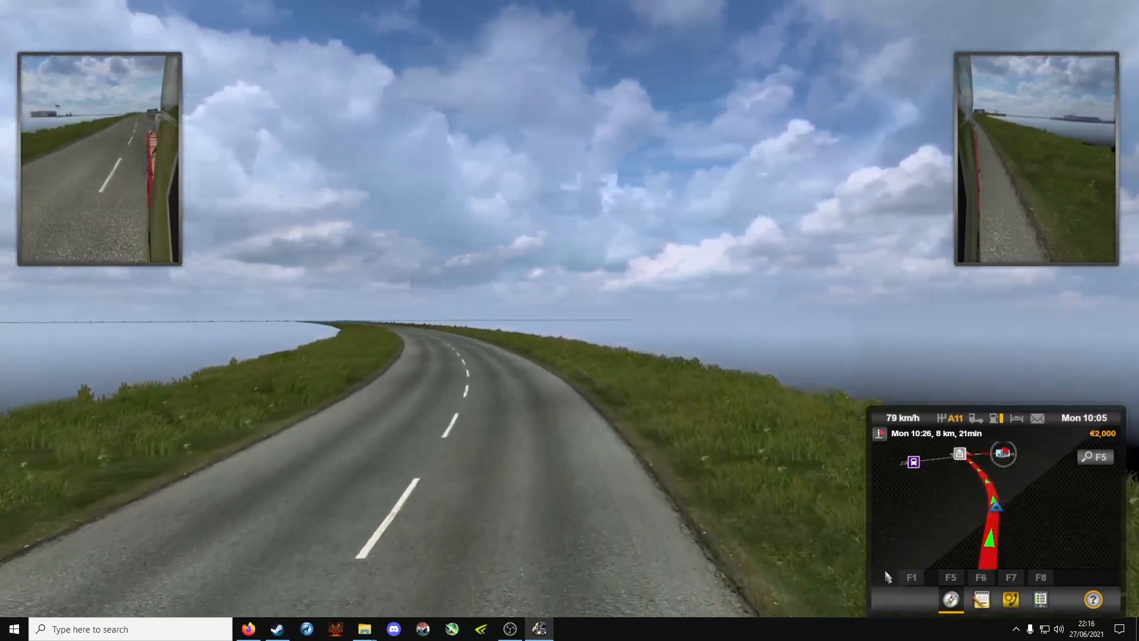
key("w")
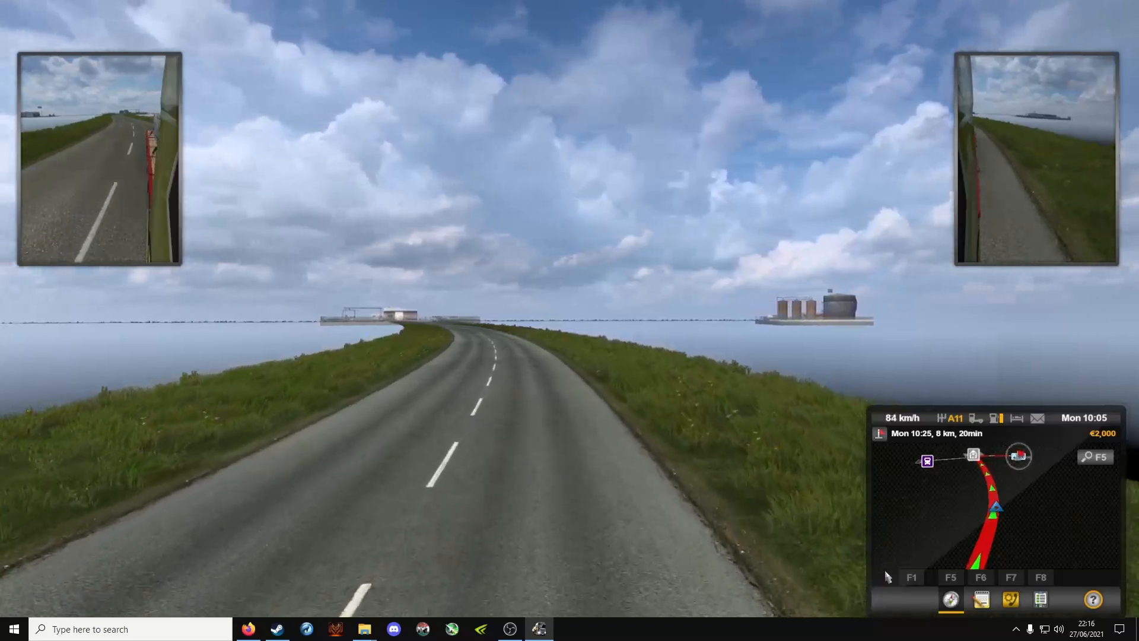
key("w")
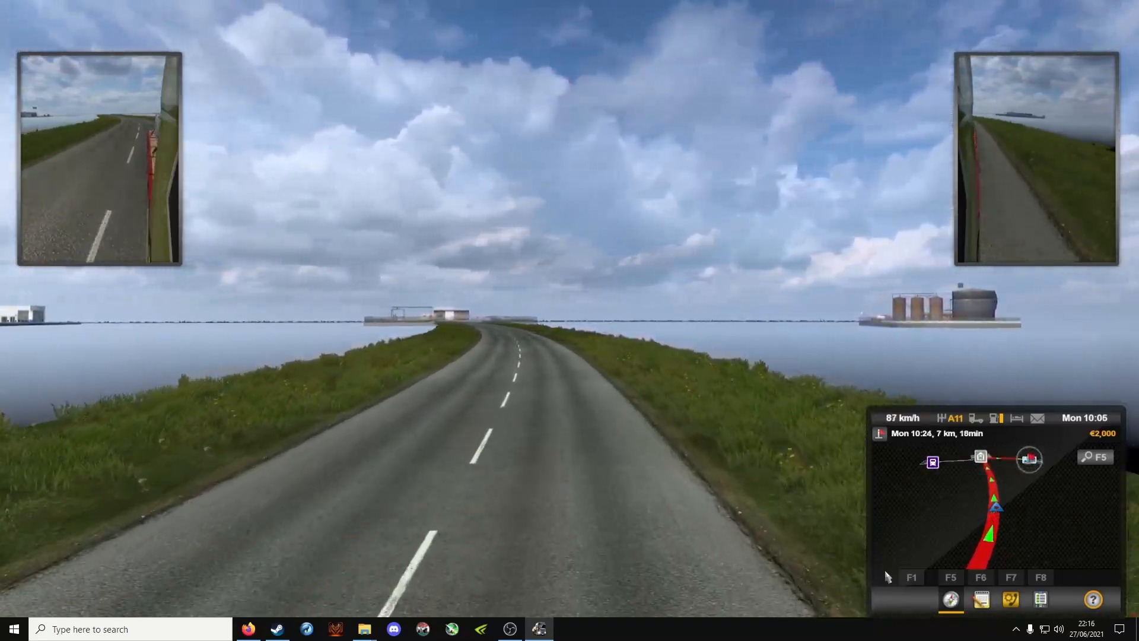
key("w")
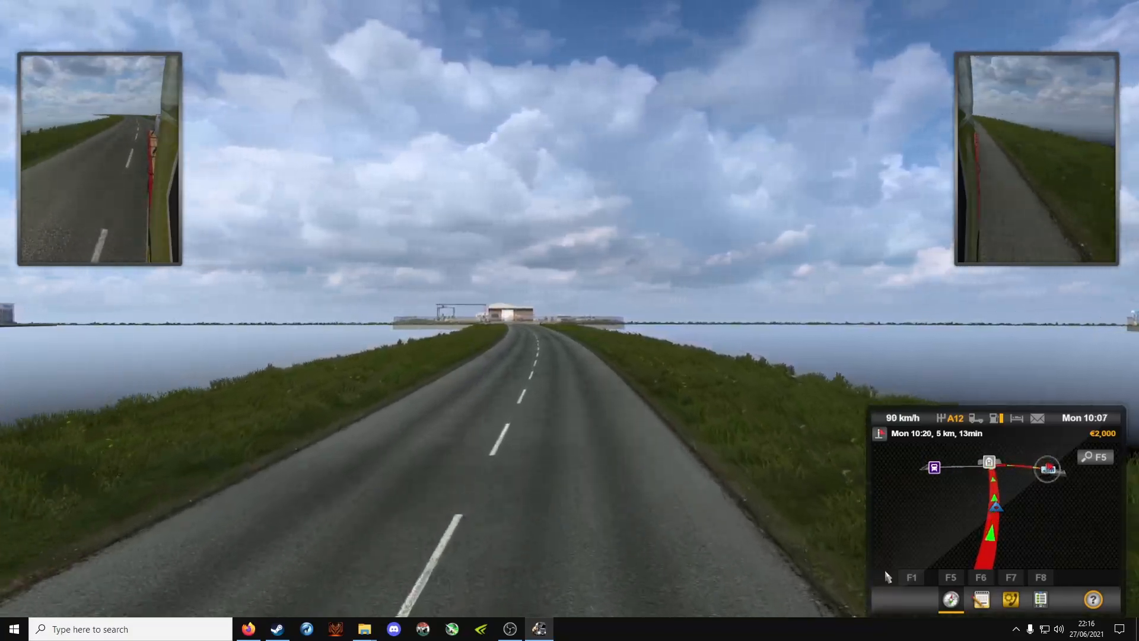
- Slow down at the second crossroads, continue straight into the garage yard and stop in front of the building
key("a")
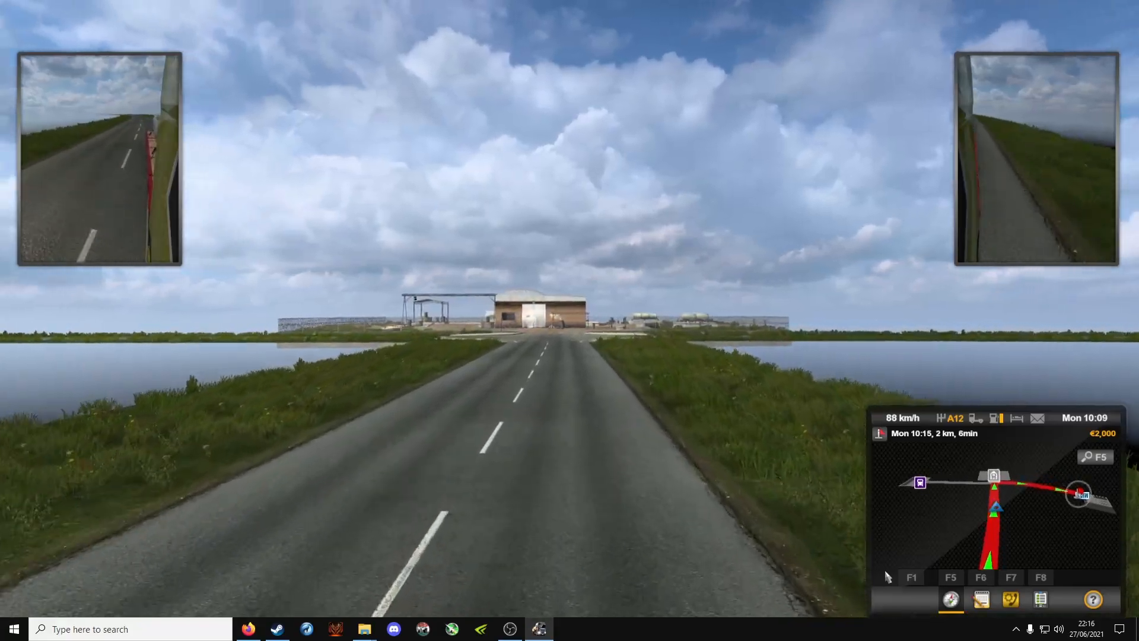
key("d")
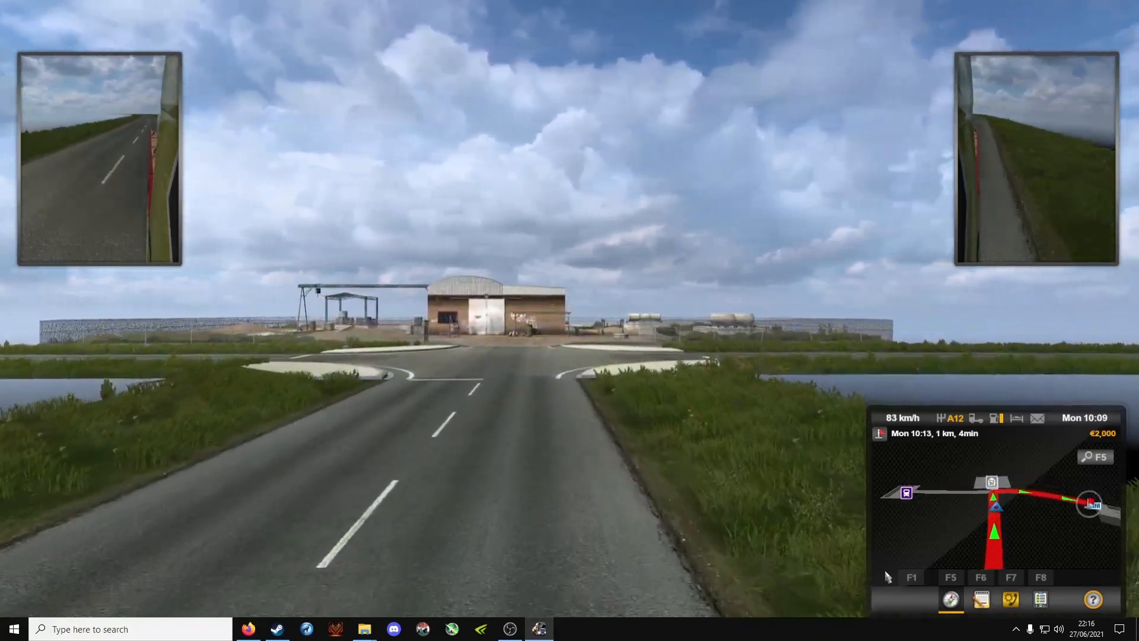
key("s")
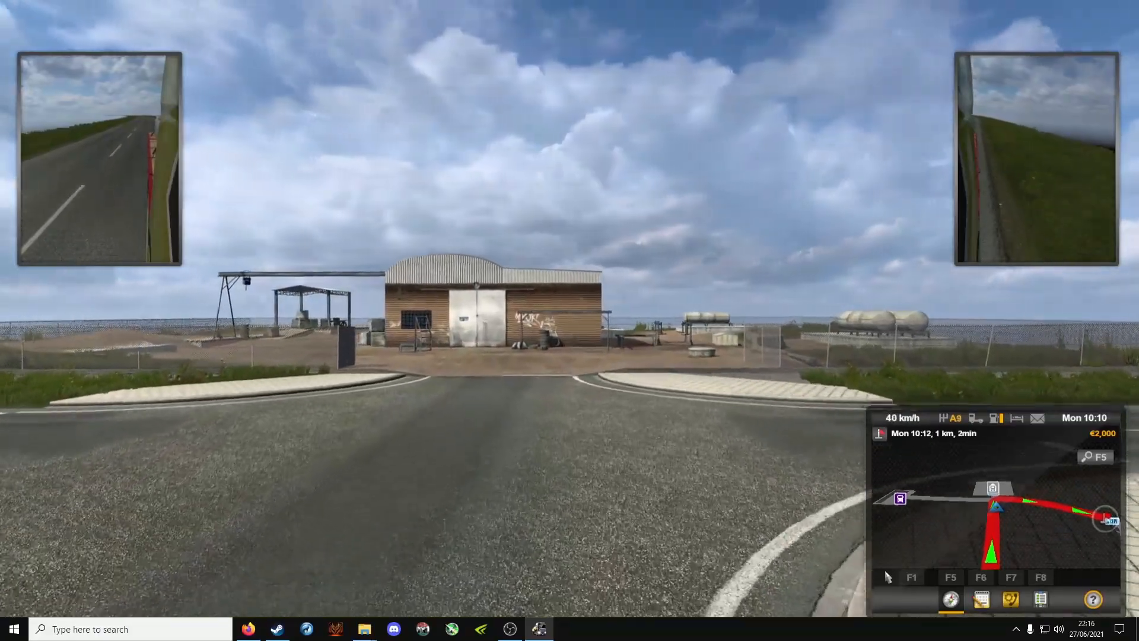
key("a")
key("d")
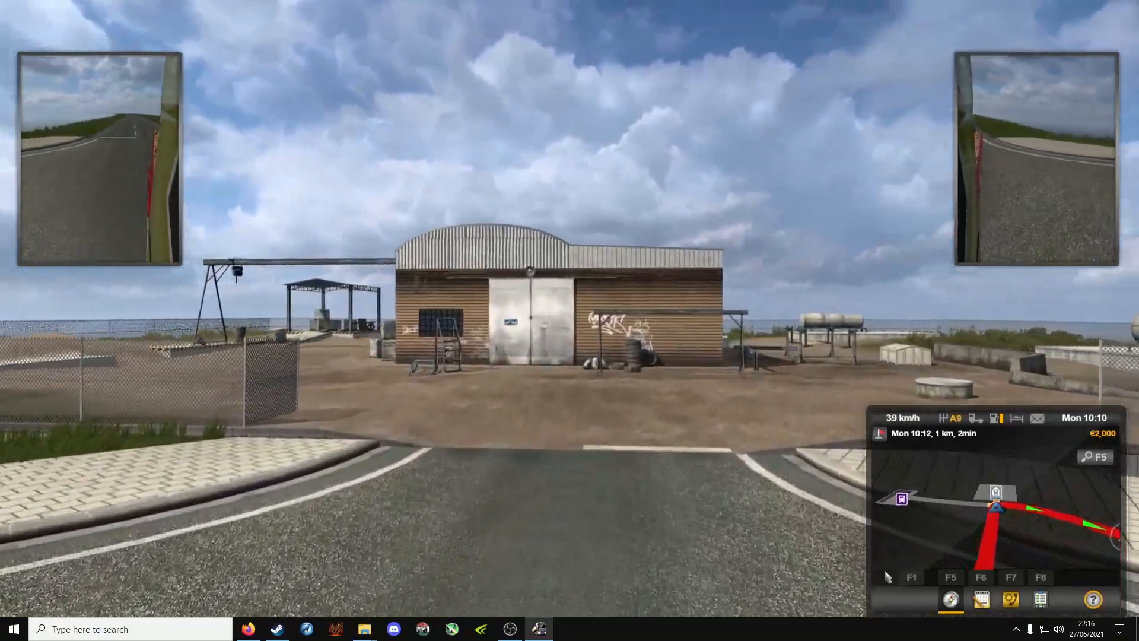
key("s")
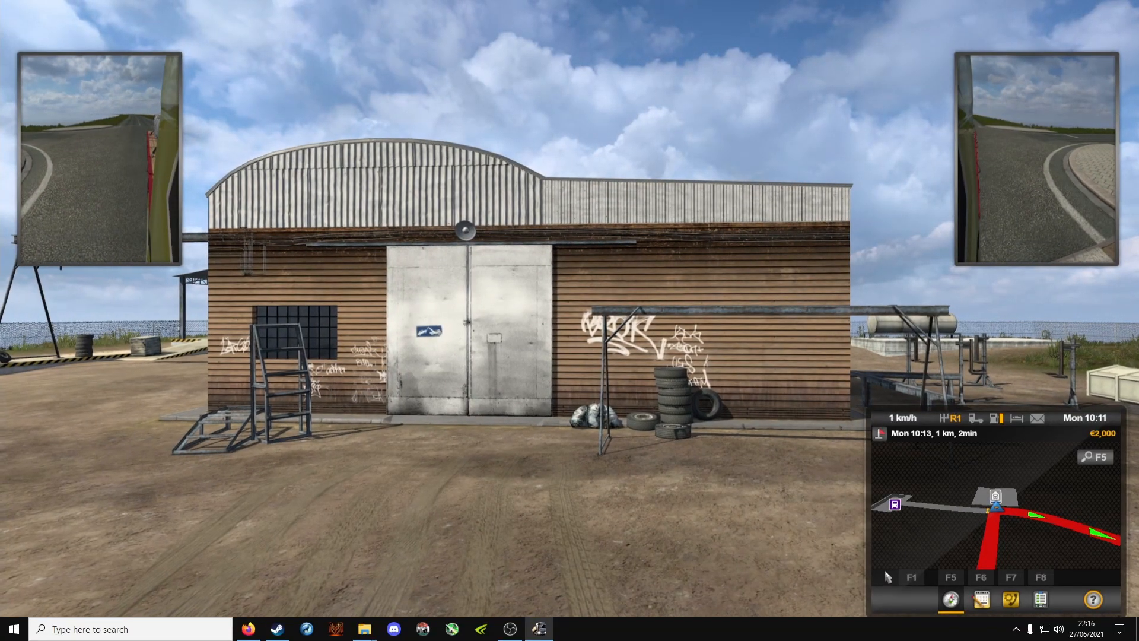
- Back out of the garage yard, drive to the nearby DAF truck dealer and turn the truck around at its entrance
key("s")
key("d")
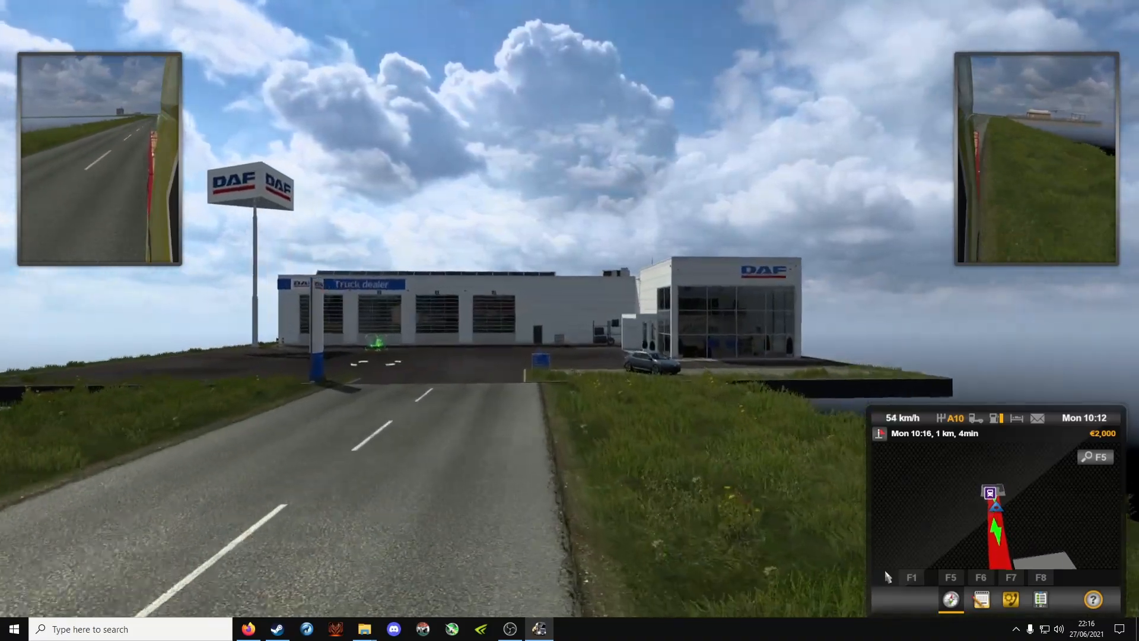
key("s")
key("a")
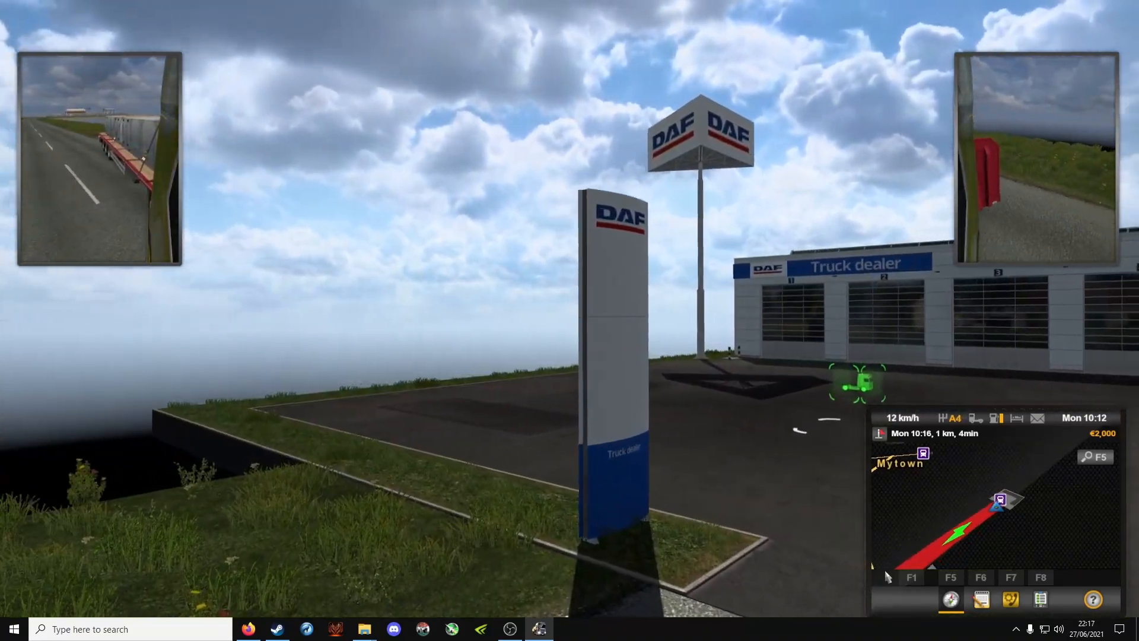
key("a")
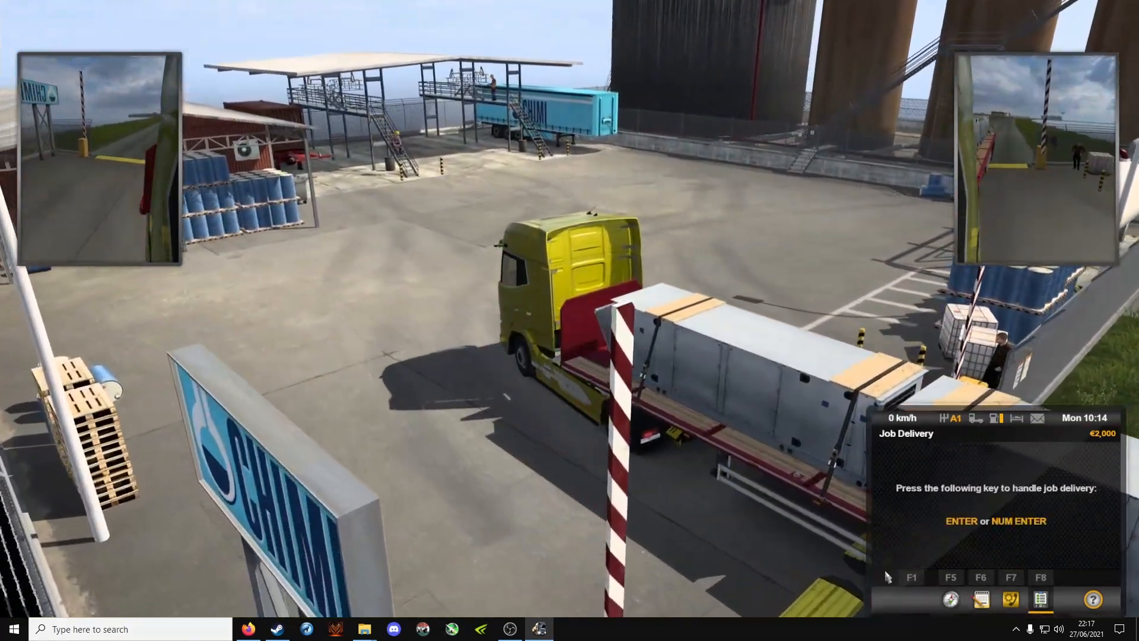
- Deliver the trailer at Chimi with the skip parking option and accept the job results
key("Return")
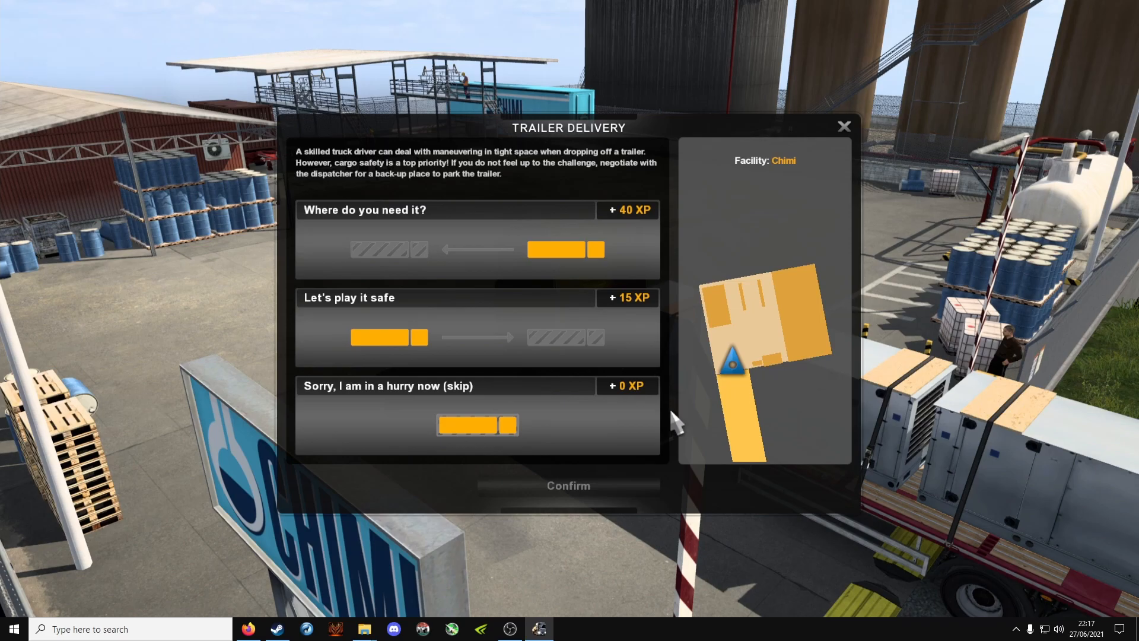
left_click(532, 442)
left_click(558, 480)
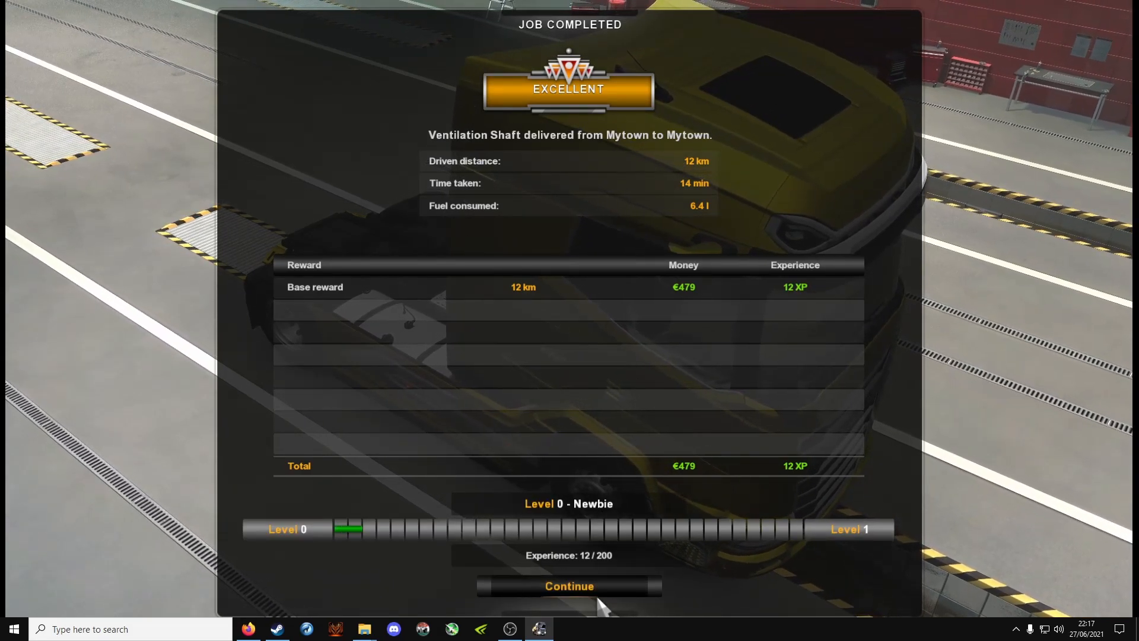
left_click(596, 593)
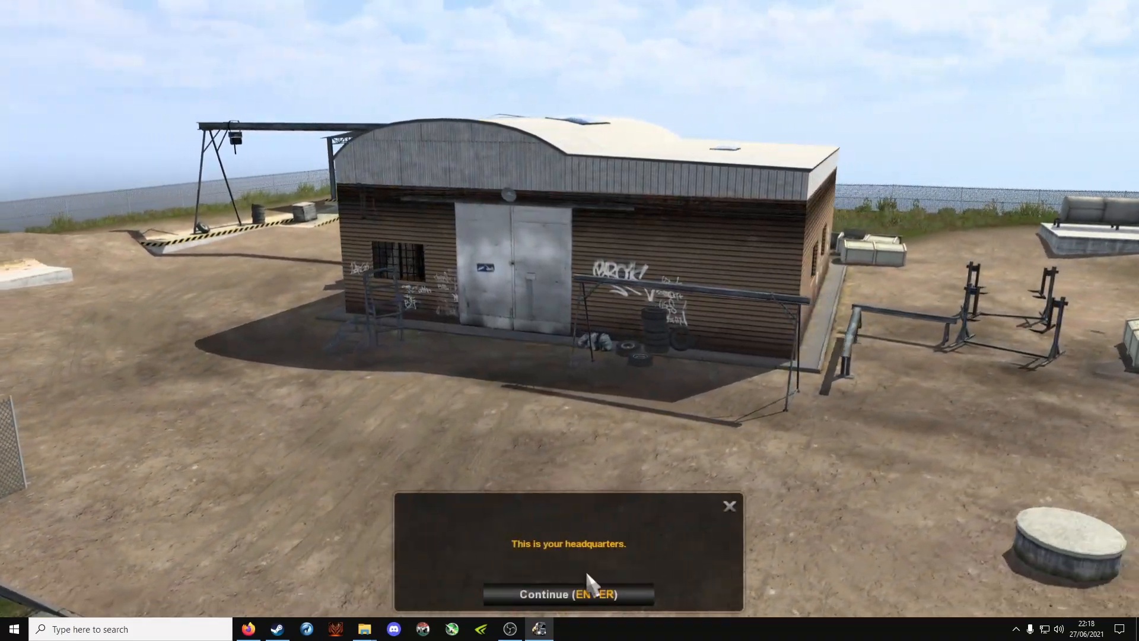
- Dismiss the introductory messages about the headquarters garage to reach the main menu
left_click(584, 594)
left_click(588, 595)
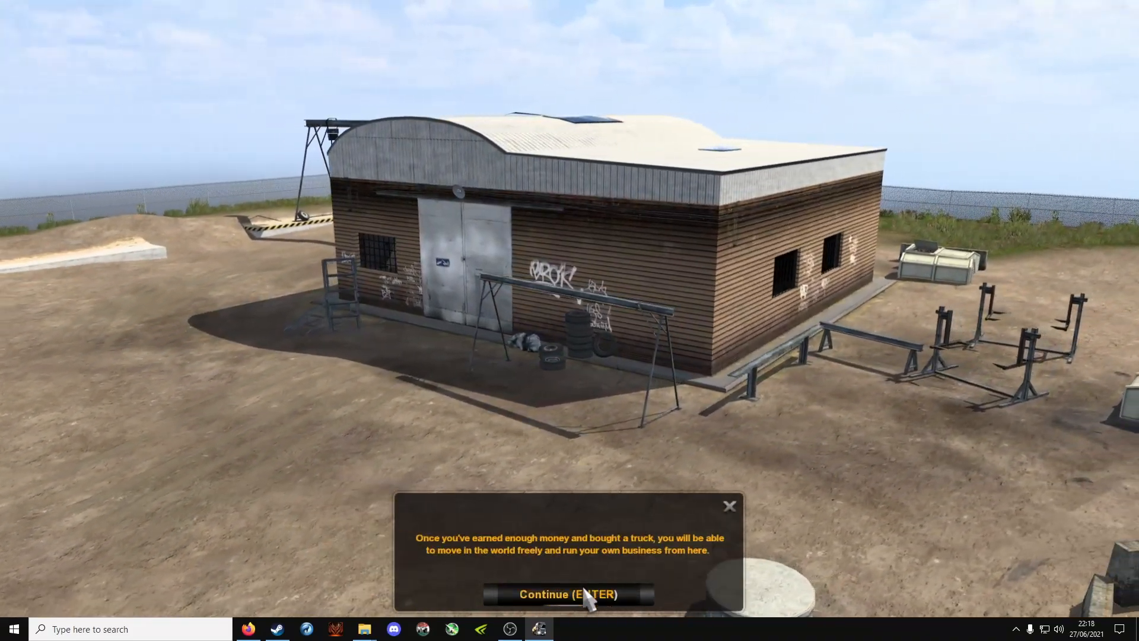
left_click(588, 594)
left_click(588, 595)
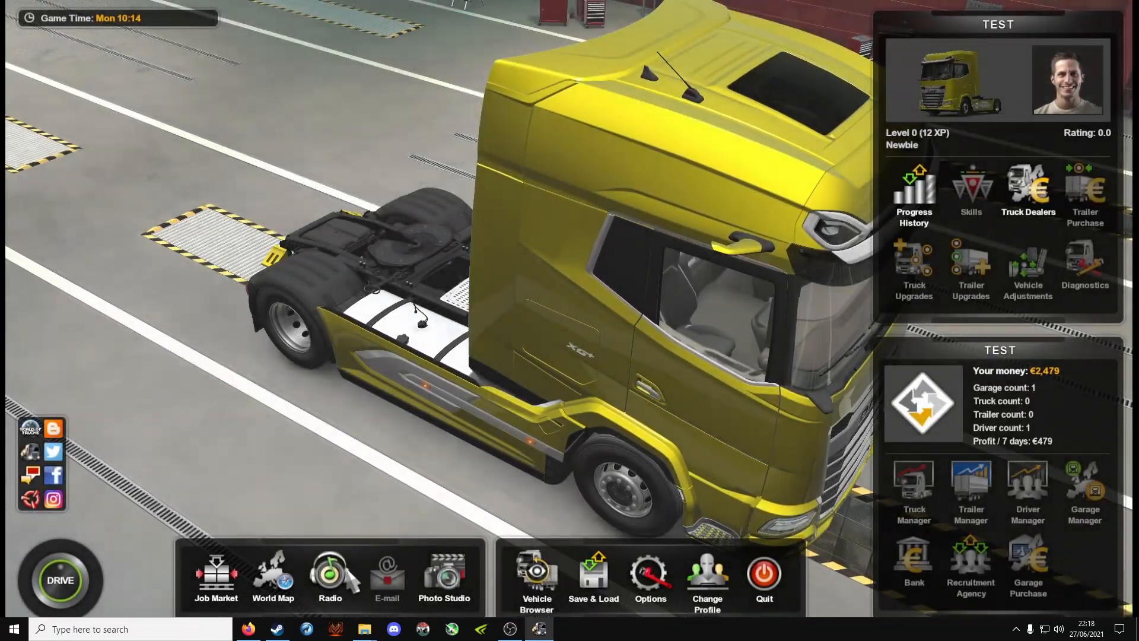
- Check the world map, then take the Carbon Black Powder (3 t) quick job from Chimi to GNT in Mytown
left_click(293, 588)
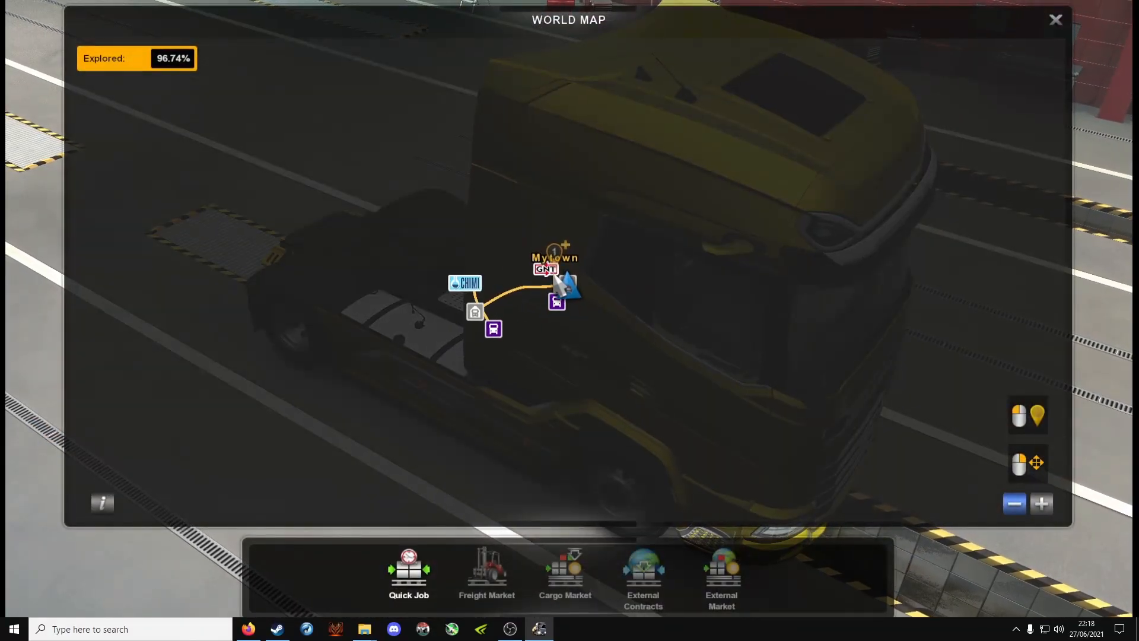
key("Escape")
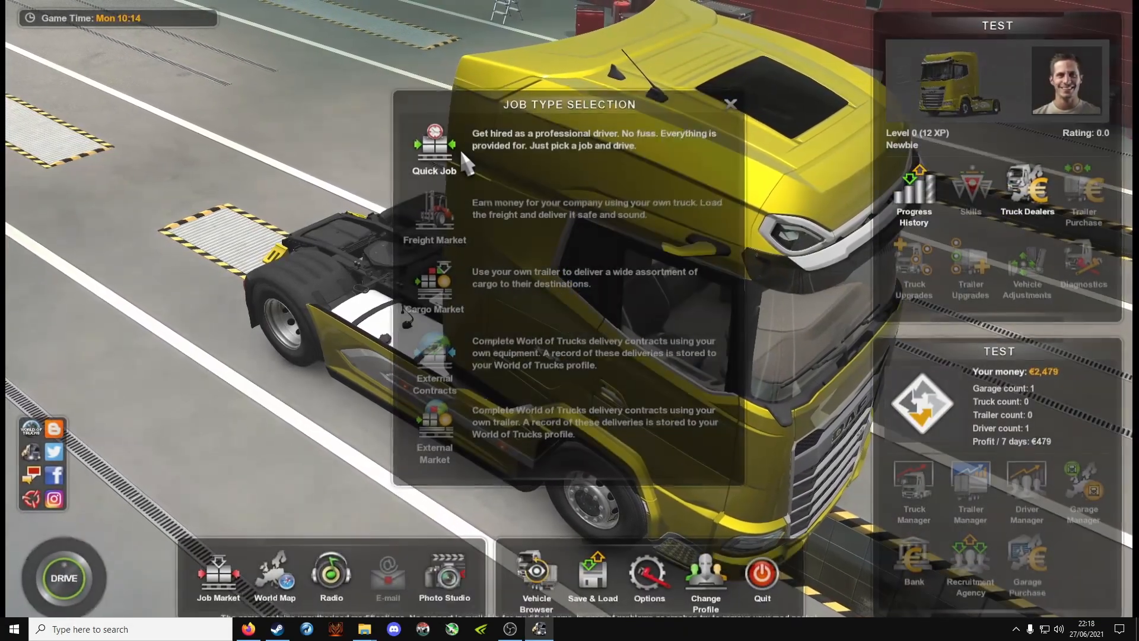
left_click(459, 147)
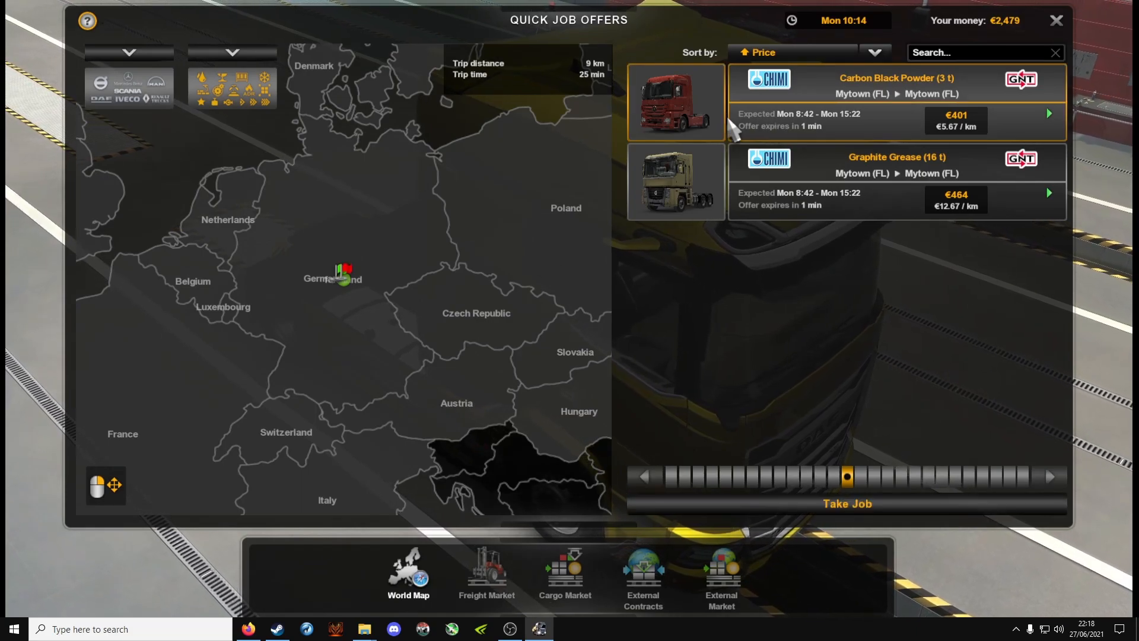
left_click(781, 508)
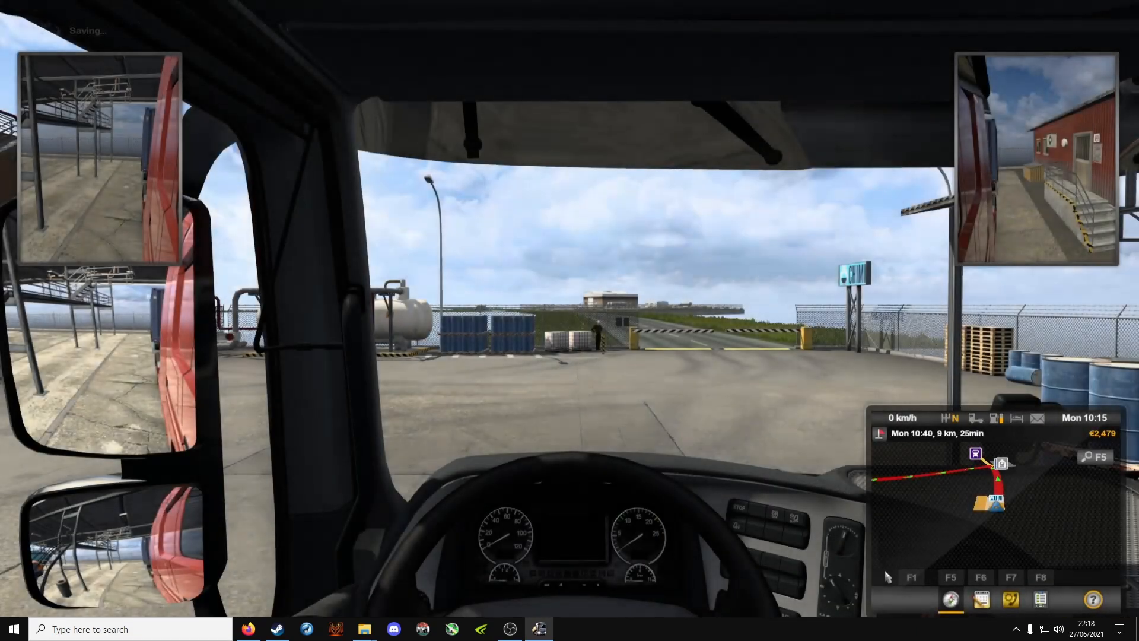
- Start the truck in the Chimi yard, hide the left mirror overlay and change to the exterior chase camera
key("w")
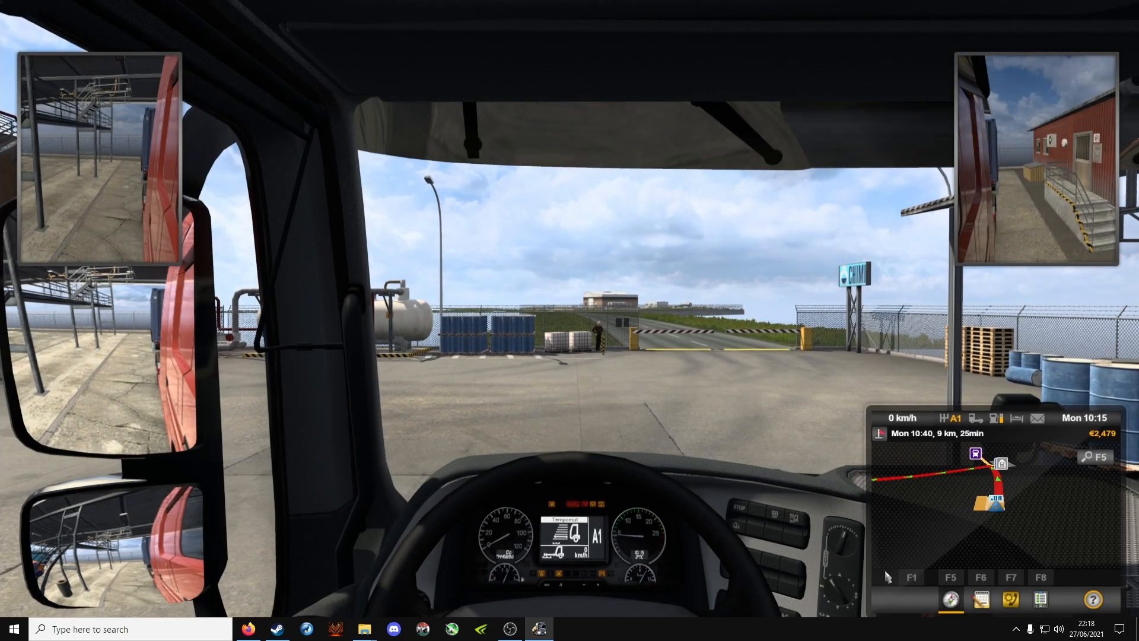
key("F2")
key("F2")
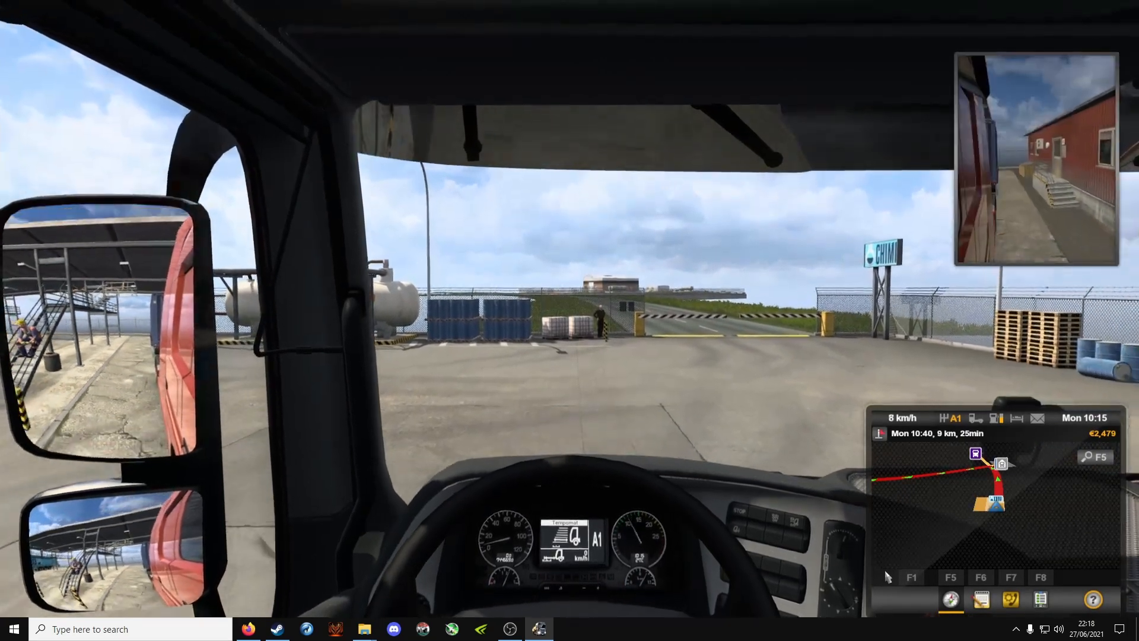
key("2")
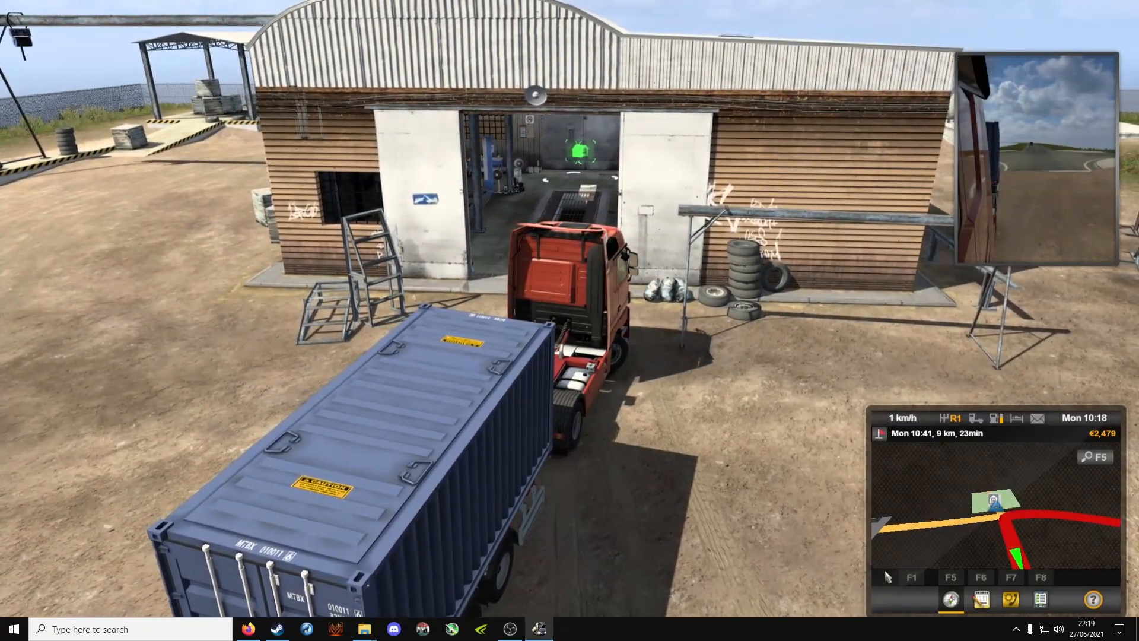
- Drive the truck and container trailer through the garage building, stop with the trailer inside, and open the main menu
key("w")
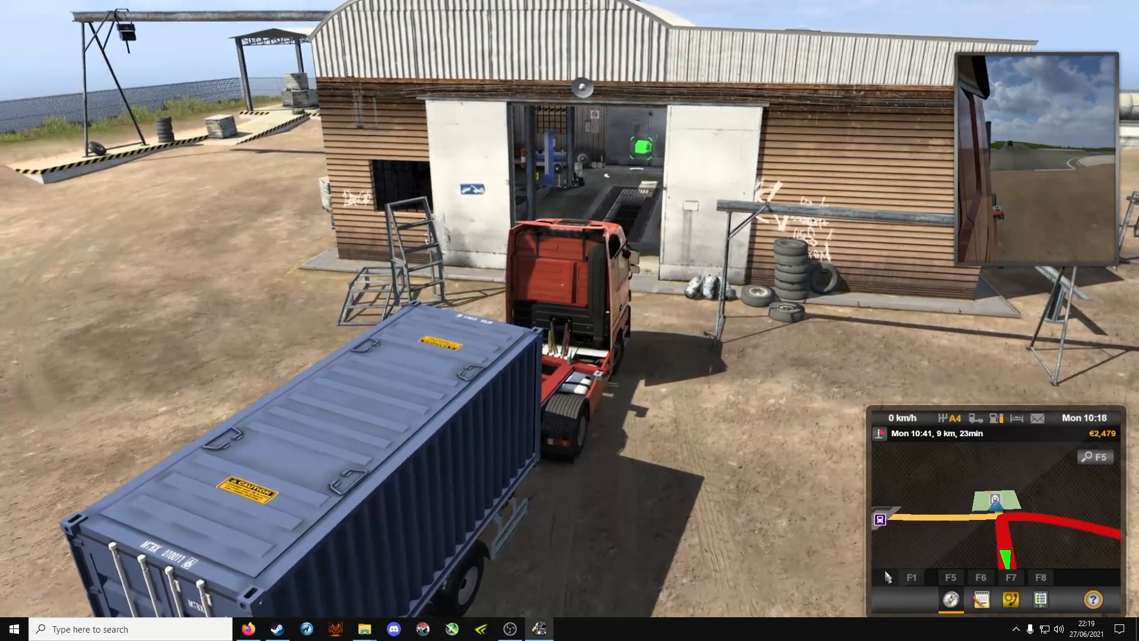
key("w")
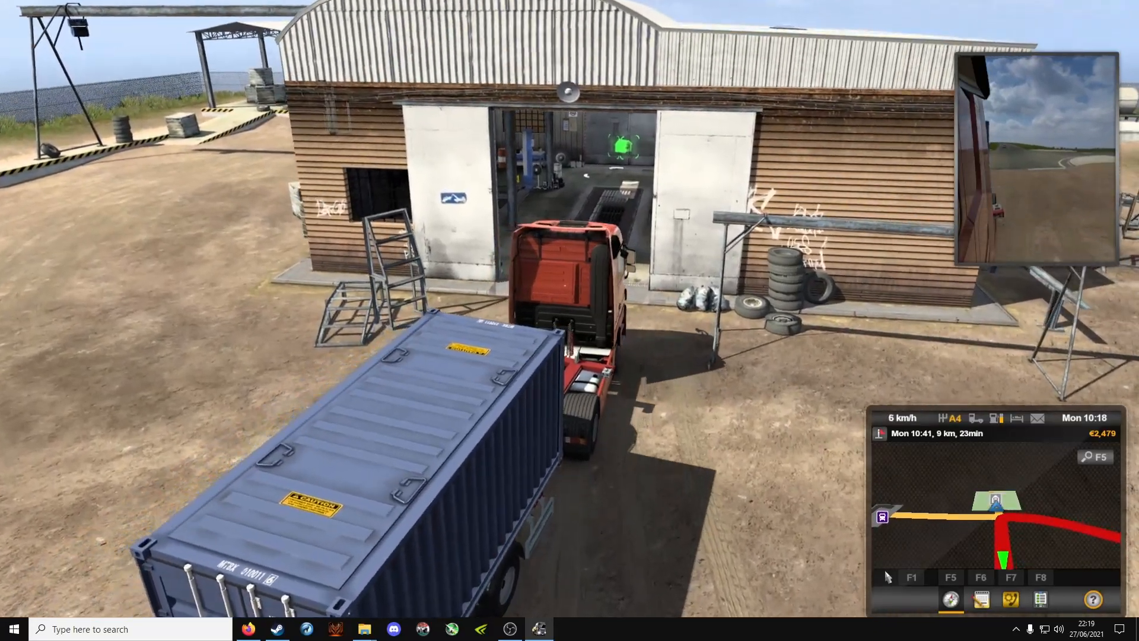
key("w")
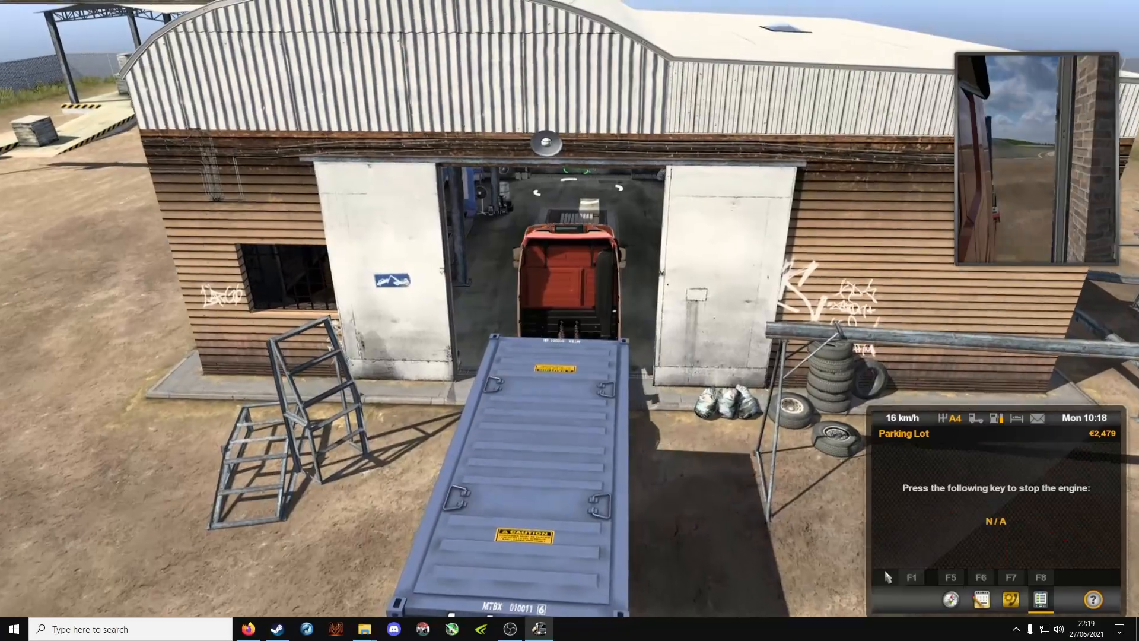
key("s")
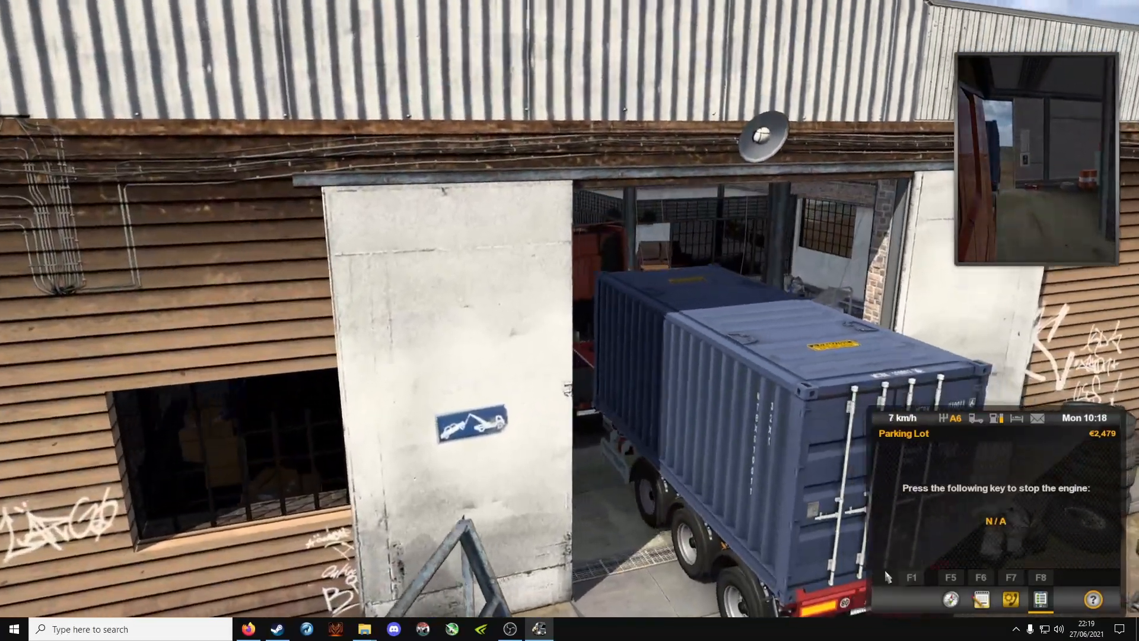
key("w")
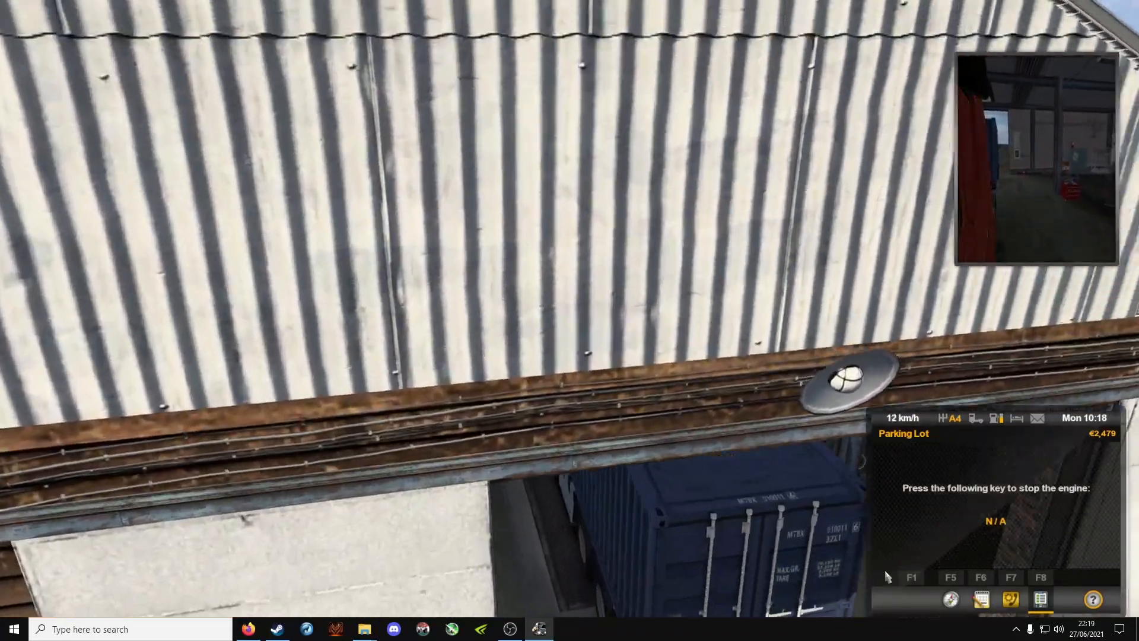
key("s")
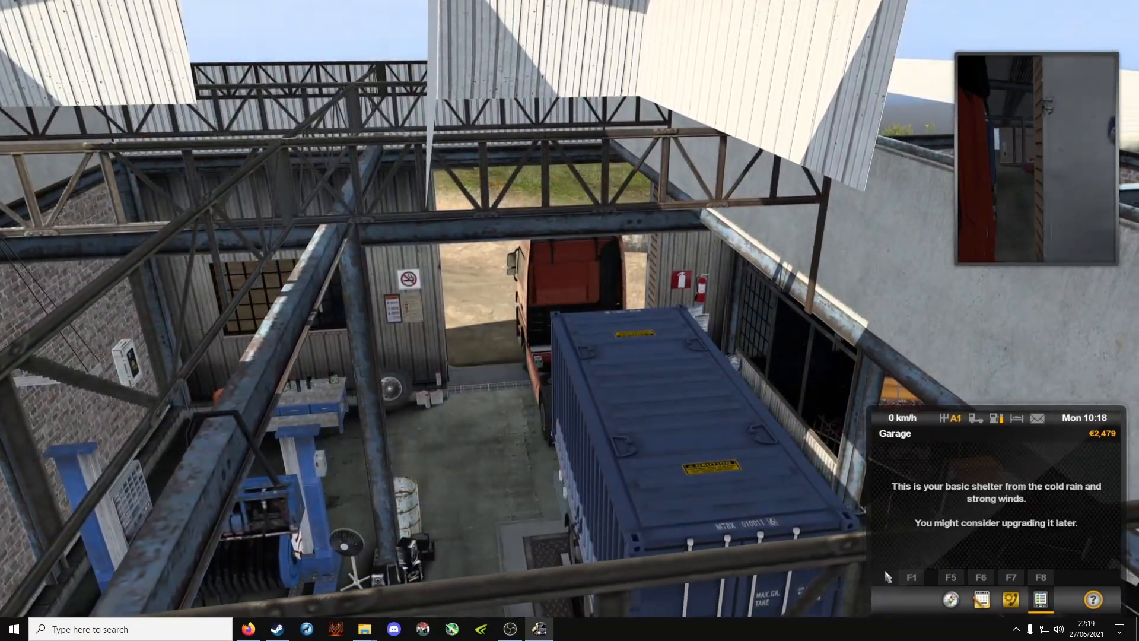
key("Escape")
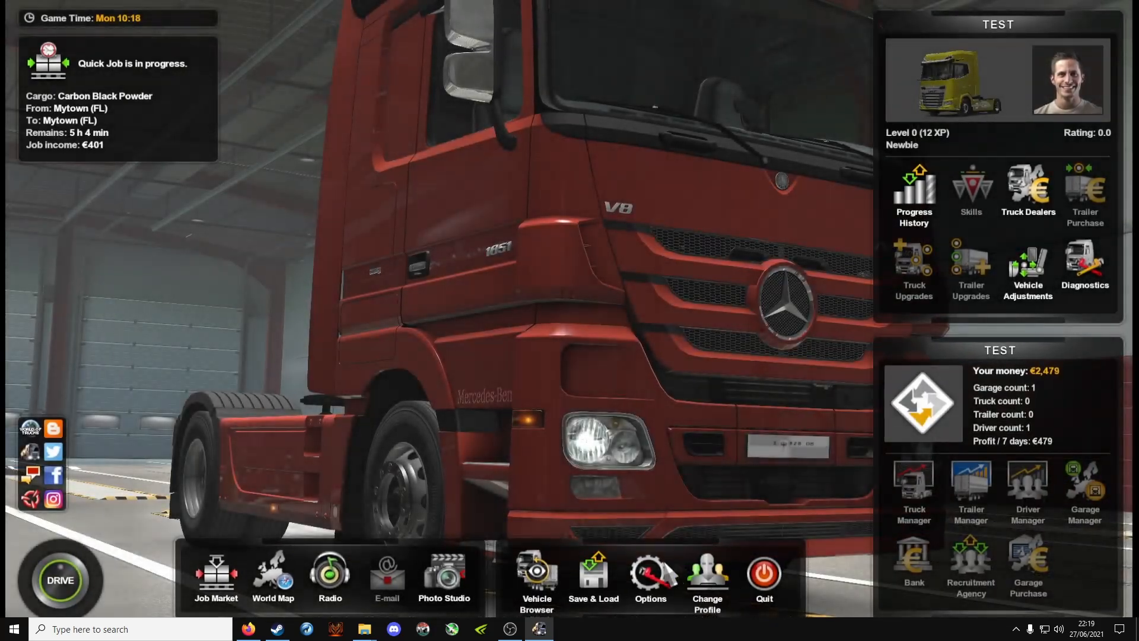
- Resume the drive, pull the truck and container trailer out of the garage building, turn left in the yard and stop
left_click(656, 570)
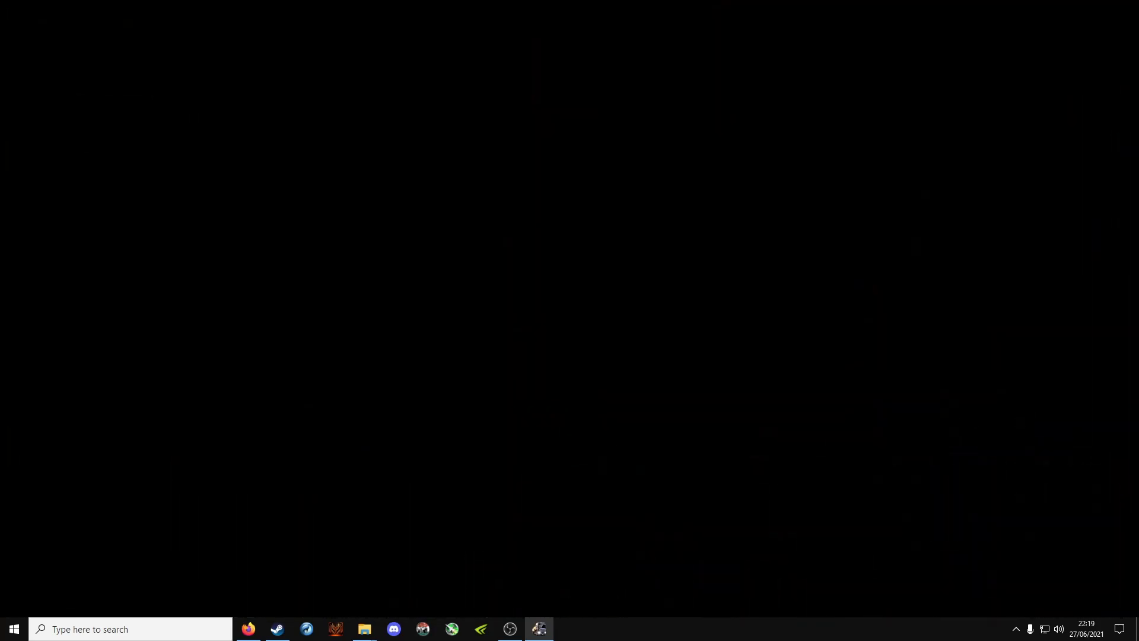
key("w")
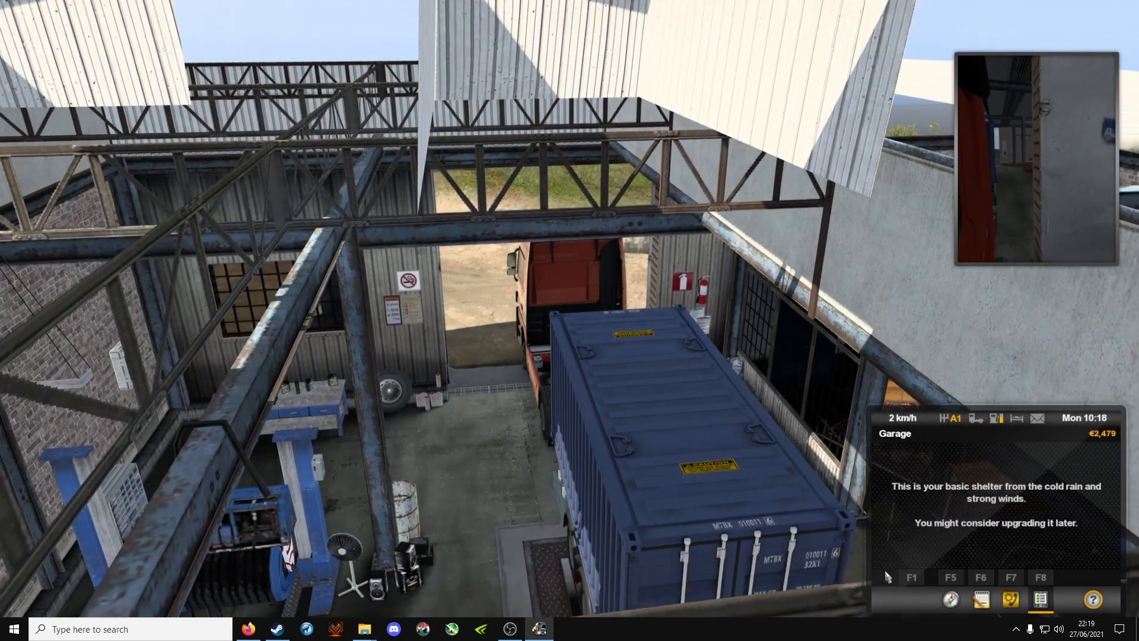
key("w")
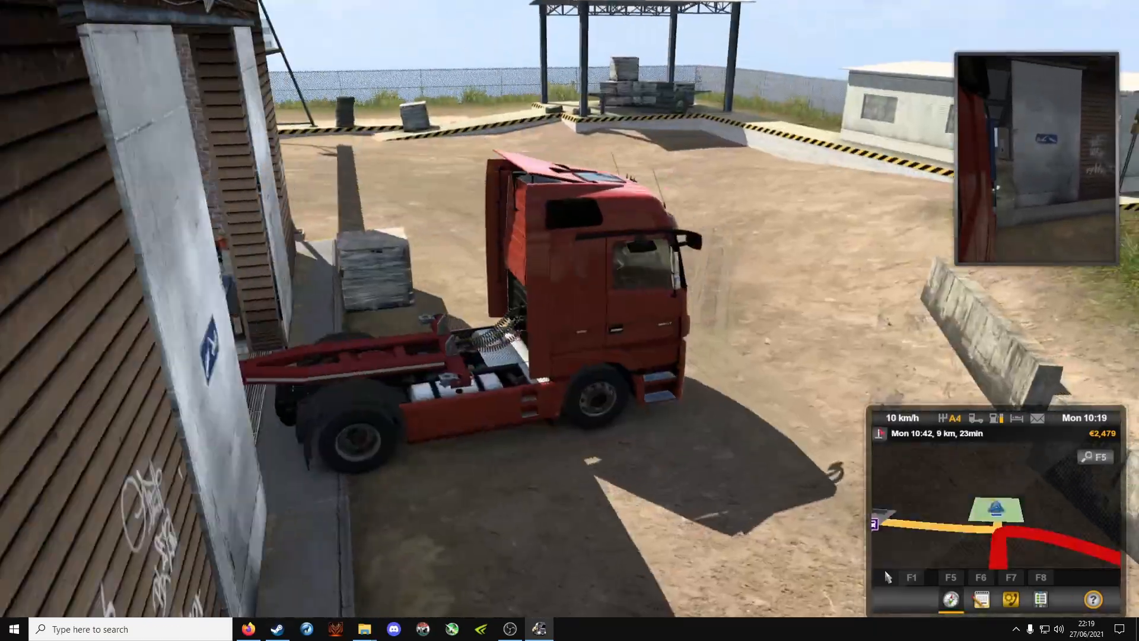
key("w")
key("a")
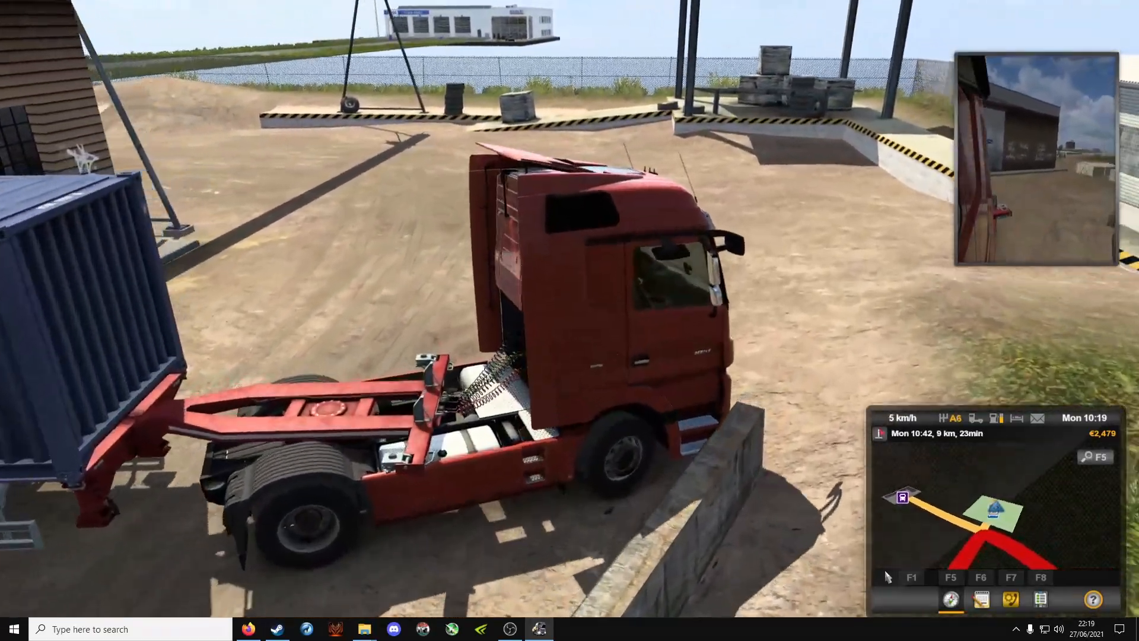
key("w")
key("a")
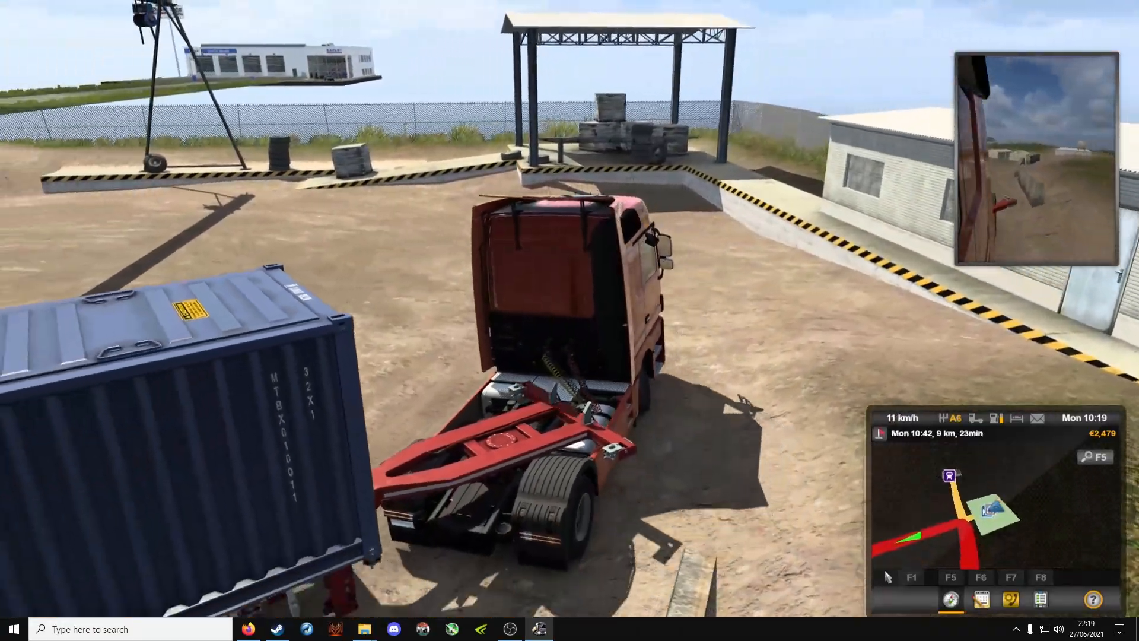
key("s")
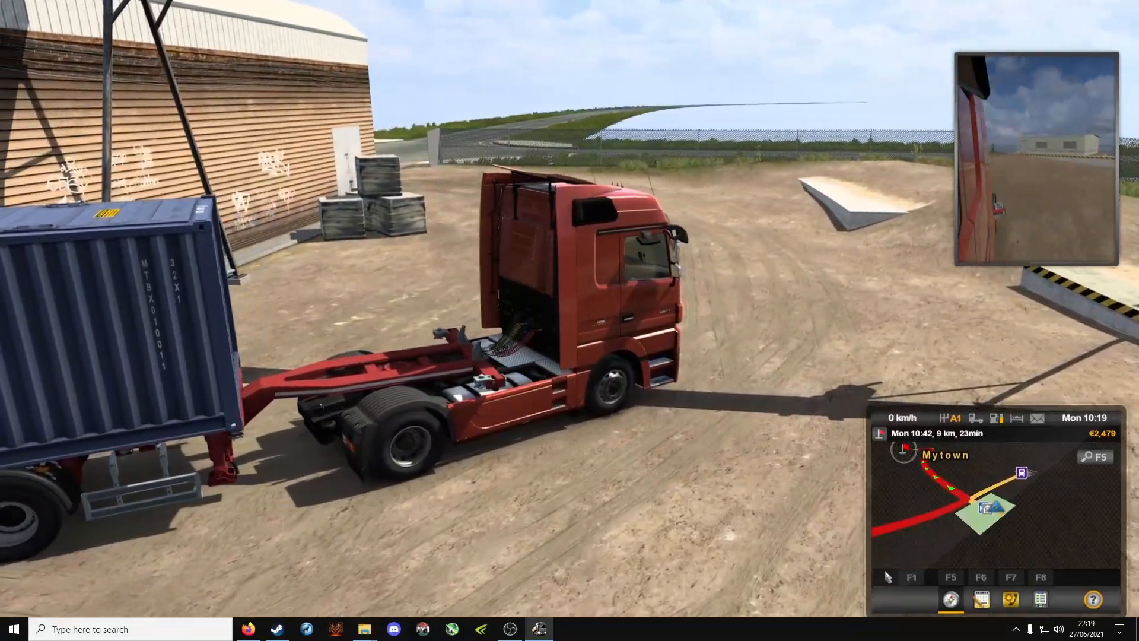
- Examine Mytown and the route to GNT on the world map at both overview and close range
key("m")
scroll(653, 274, "down", 6)
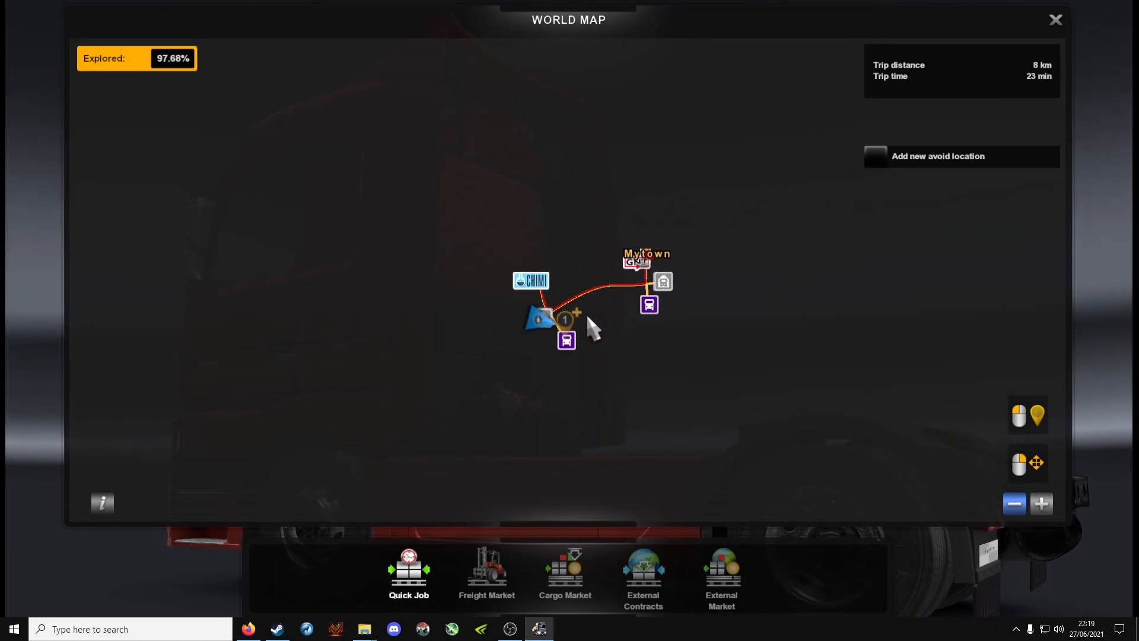
scroll(463, 237, "down", 3)
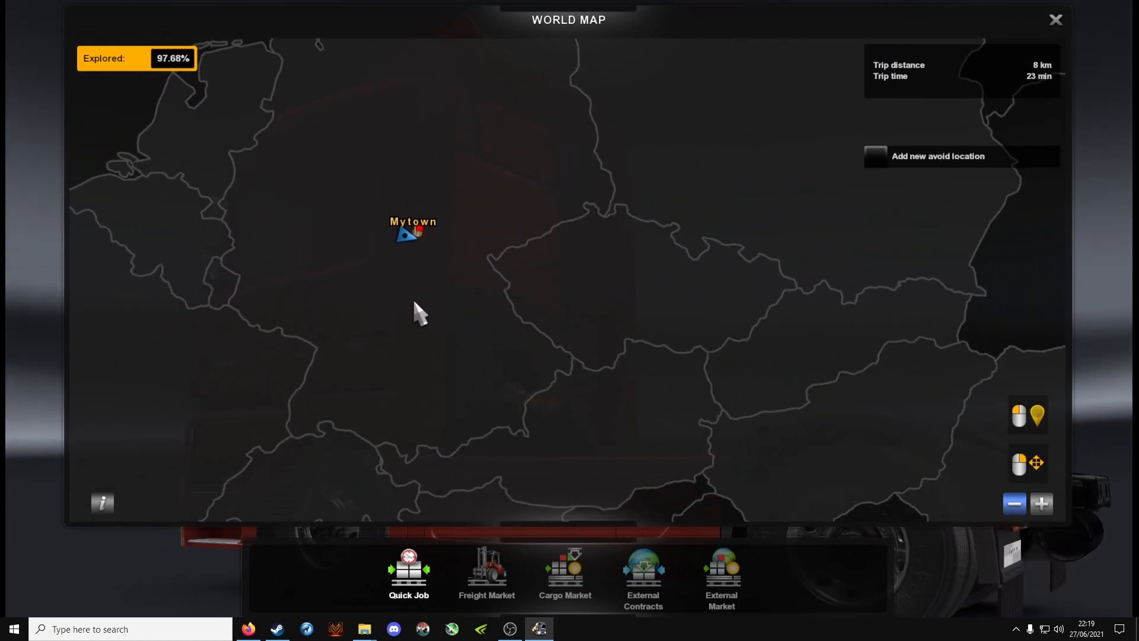
scroll(425, 255, "up", 8)
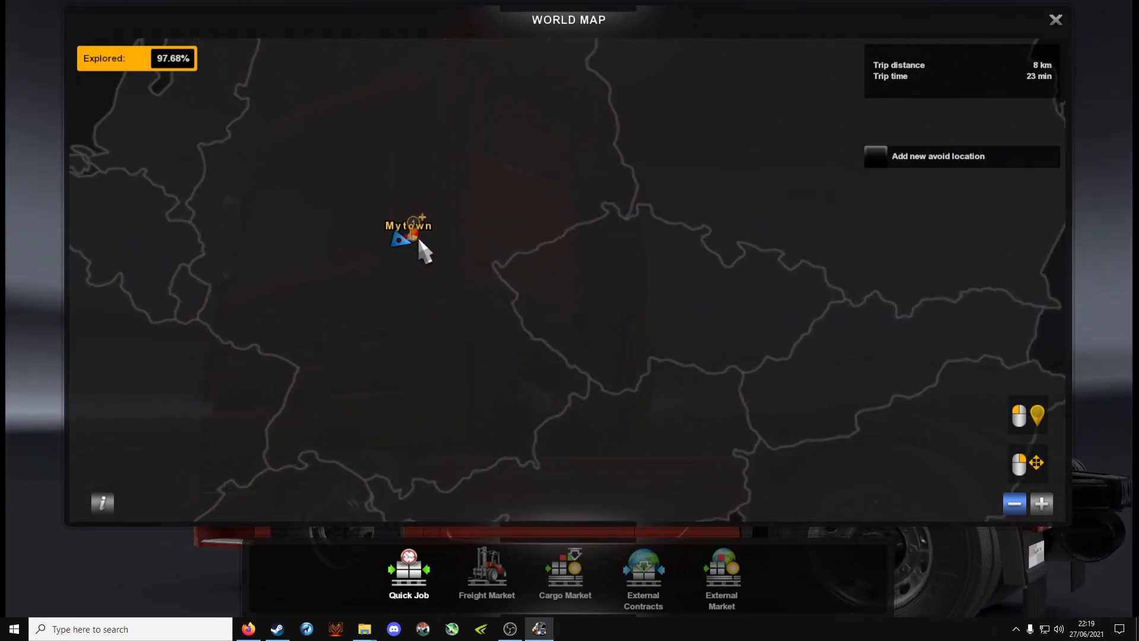
scroll(559, 296, "up", 3)
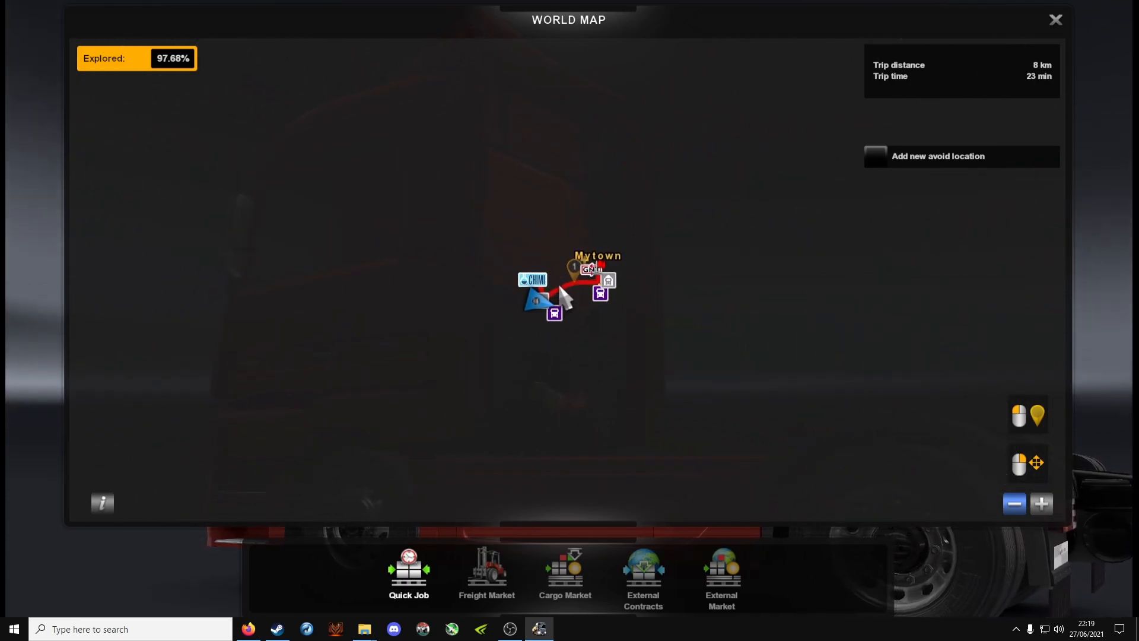